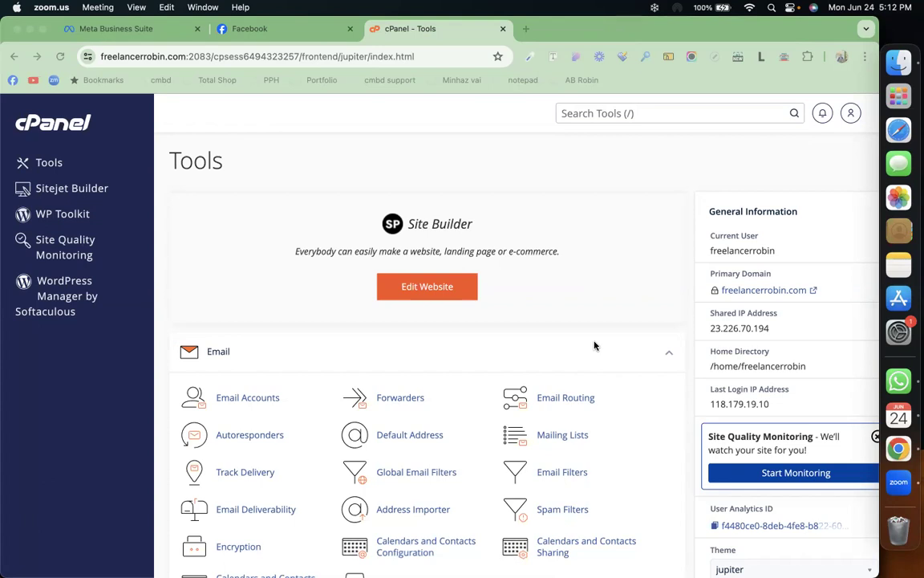
Step: Search cPanel tools for 'select' and open Select PHP Version, showing native 7.4
left_click(630, 117)
type("sle")
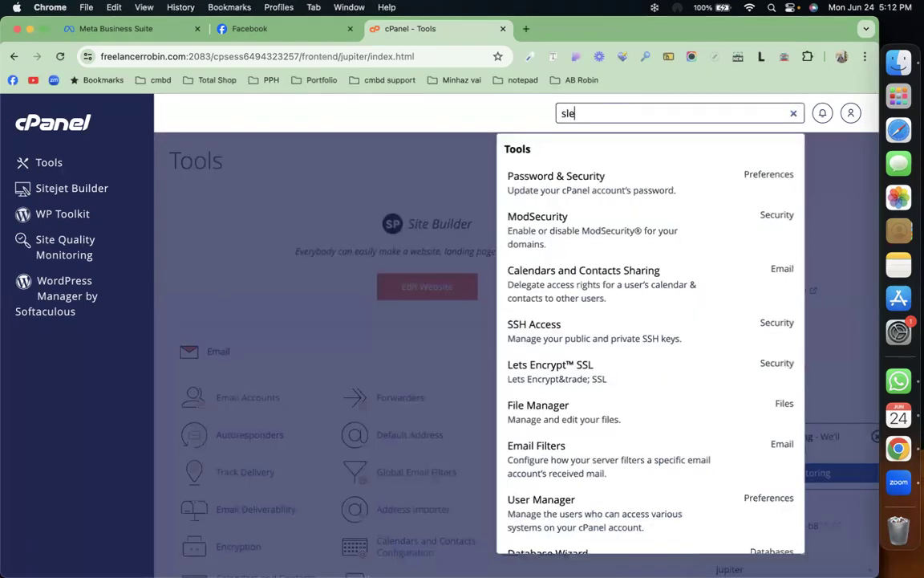
type("c")
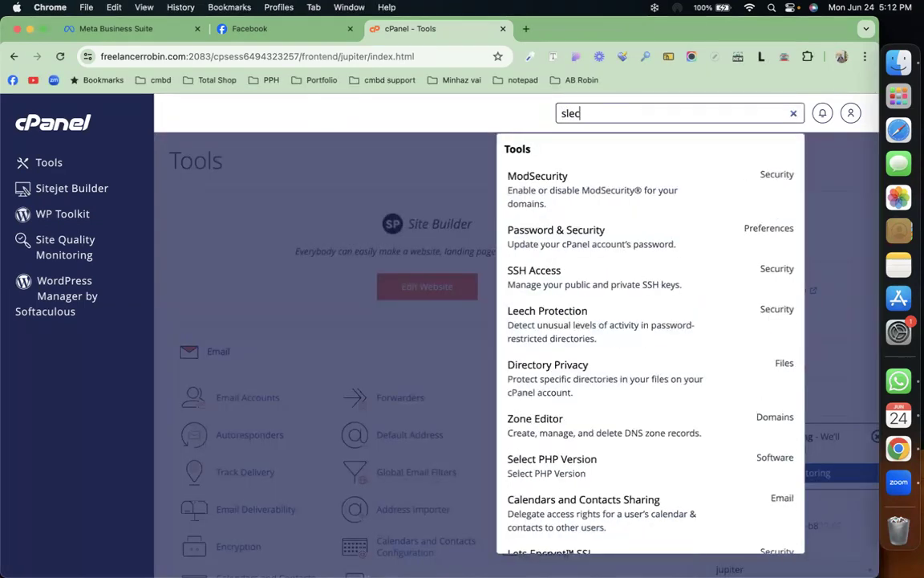
key("BackSpace")
key("BackSpace")
key("BackSpace")
type("ek")
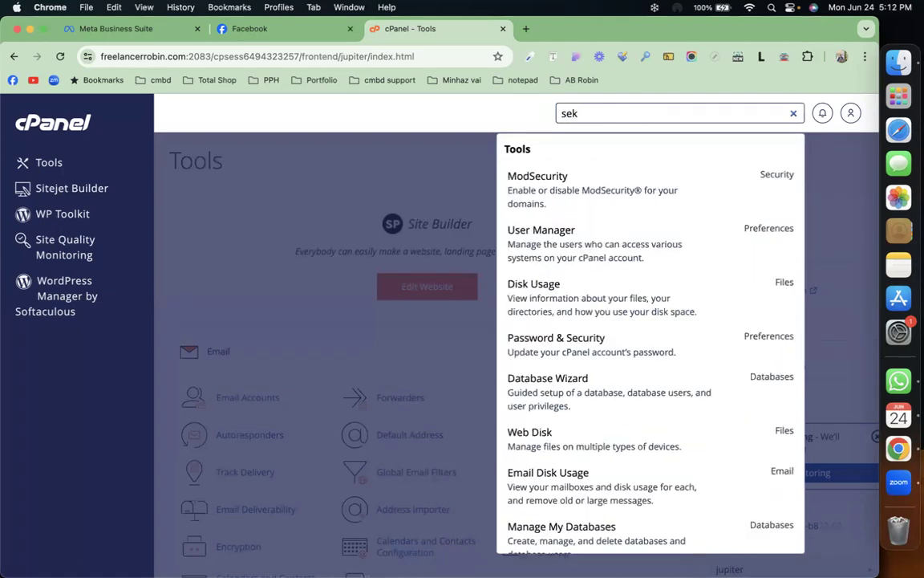
key("BackSpace")
type("le")
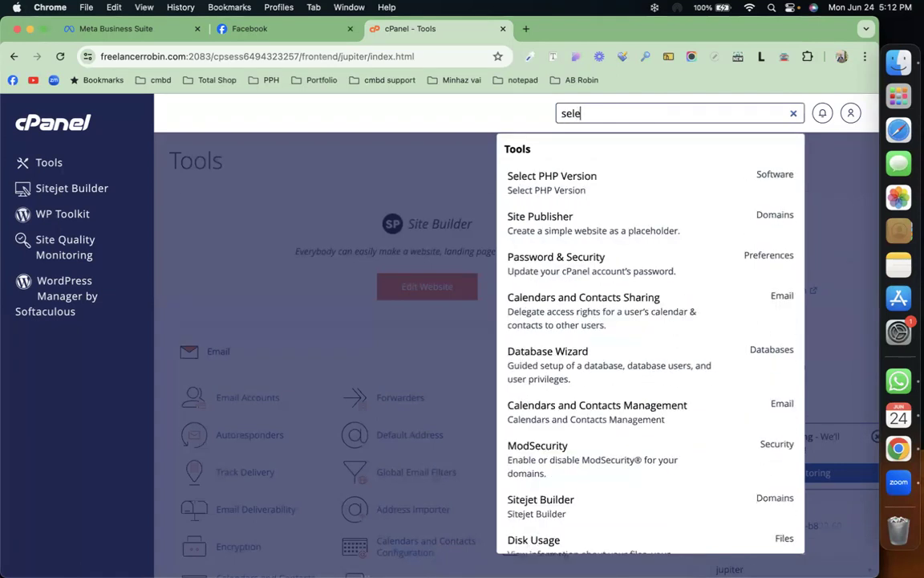
left_click(605, 178)
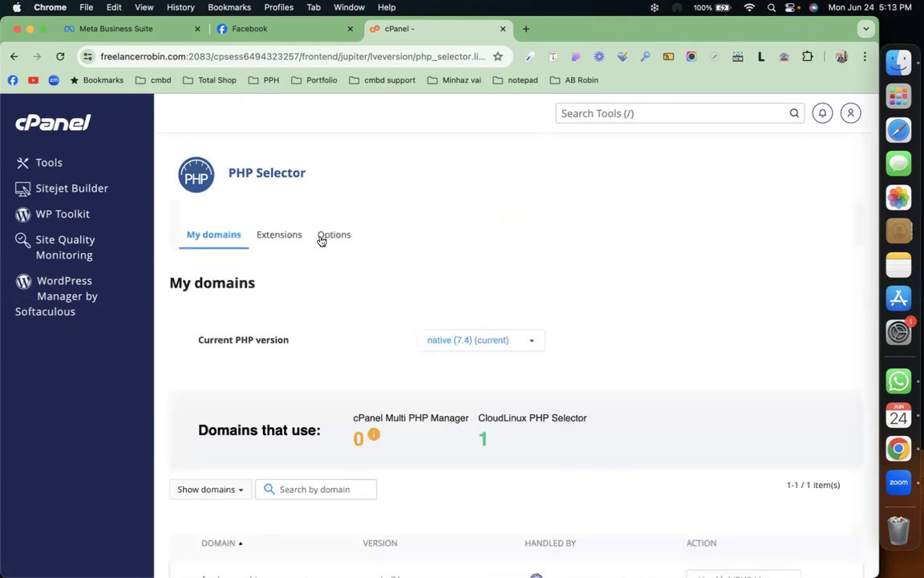
Step: In PHP Options pick version 8.3, with max_execution_time 3000 and max_input_time 6000
left_click(328, 234)
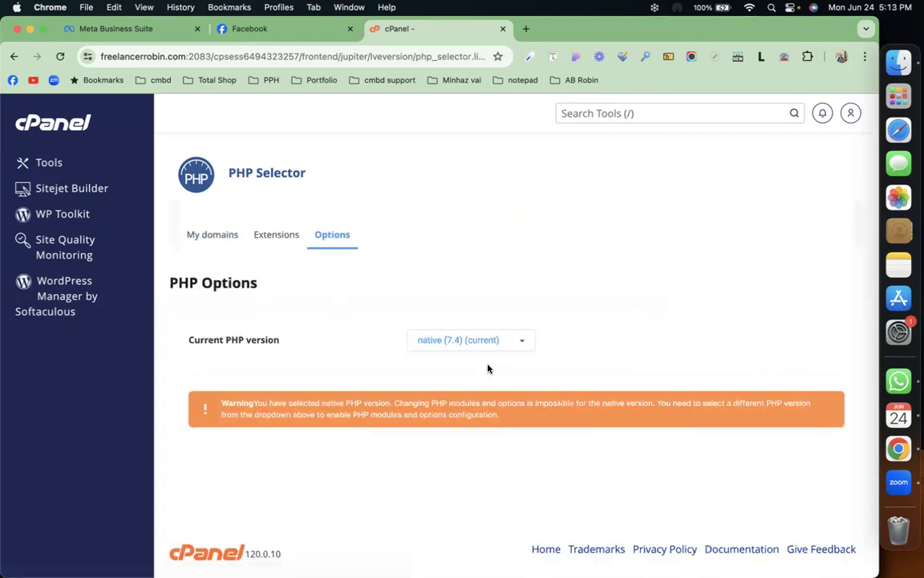
left_click(513, 340)
scroll(502, 390, "down", 5)
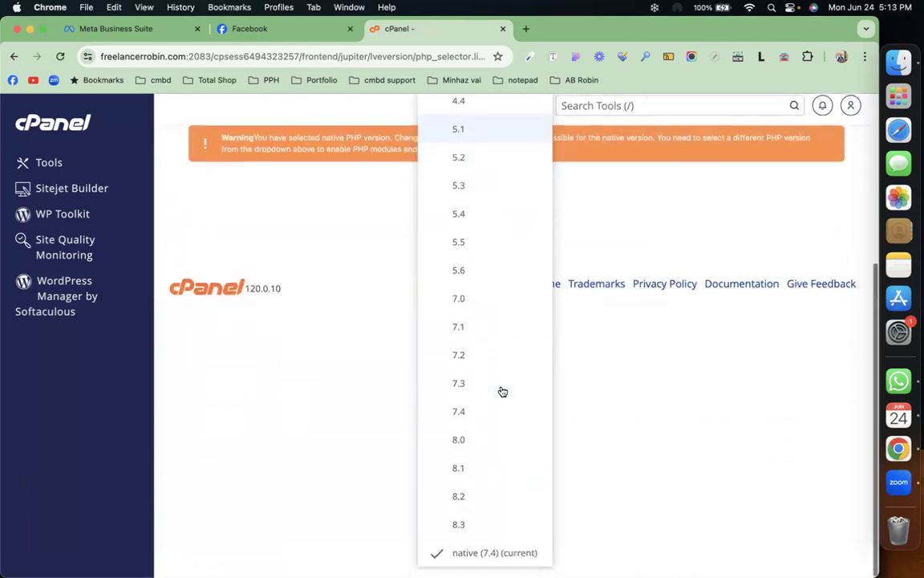
left_click(498, 533)
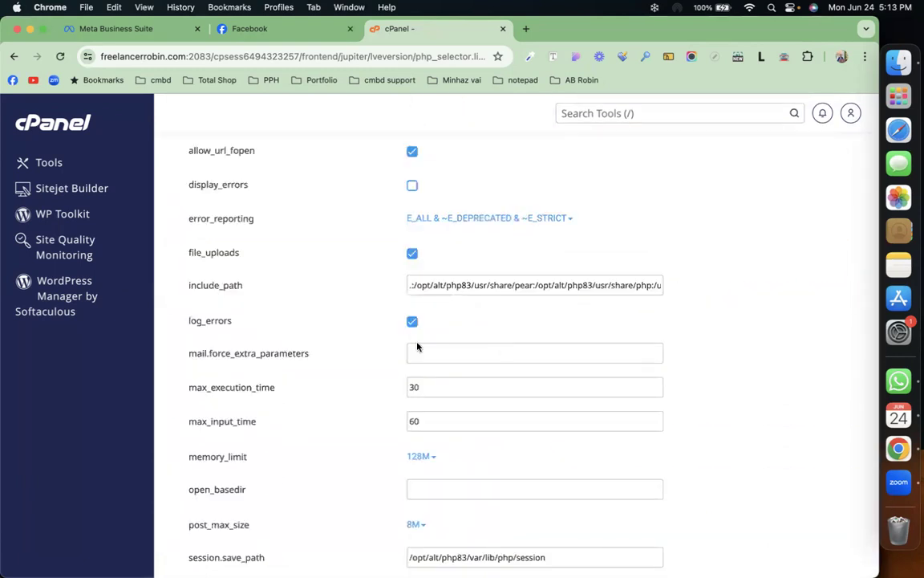
left_click(440, 389)
type("000")
key("BackSpace")
left_click(435, 421)
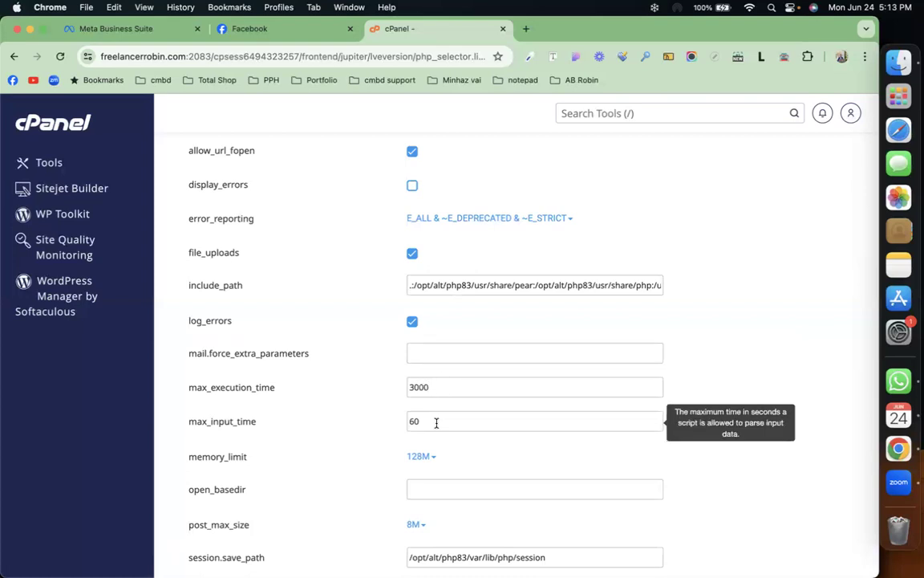
type("00")
Step: Set memory_limit 512M, post_max_size 128M, a larger upload_max_filesize, and make 8.3 current
scroll(377, 382, "down", 3)
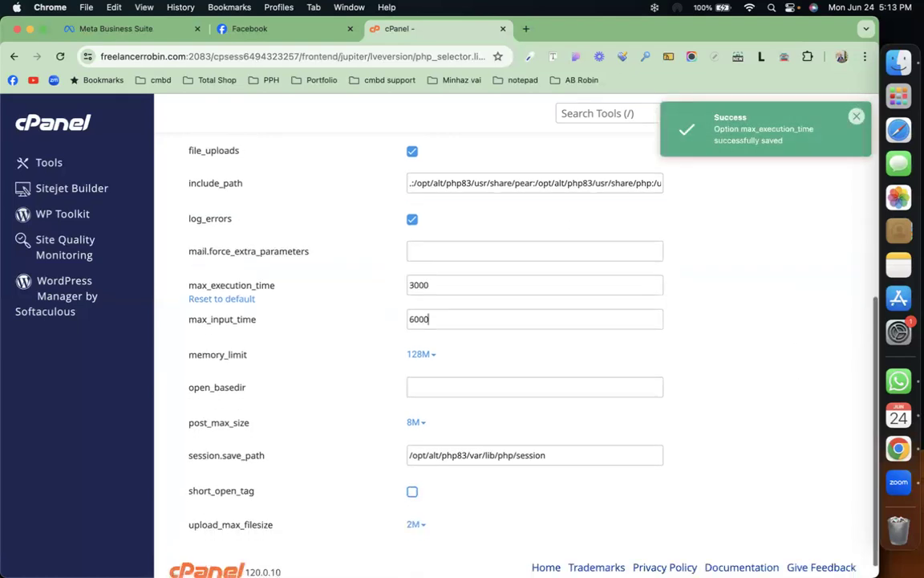
left_click(429, 361)
scroll(430, 361, "down", 1)
left_click(446, 504)
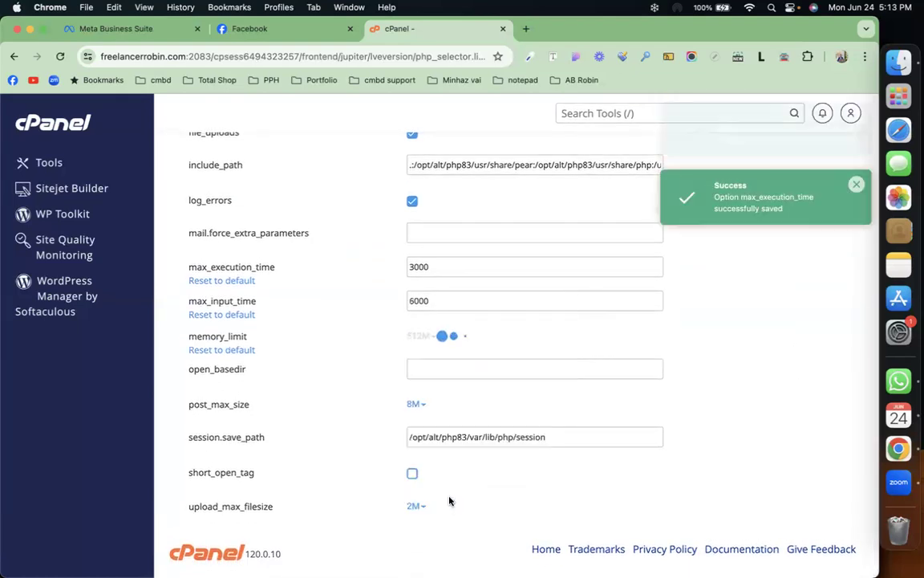
left_click(414, 406)
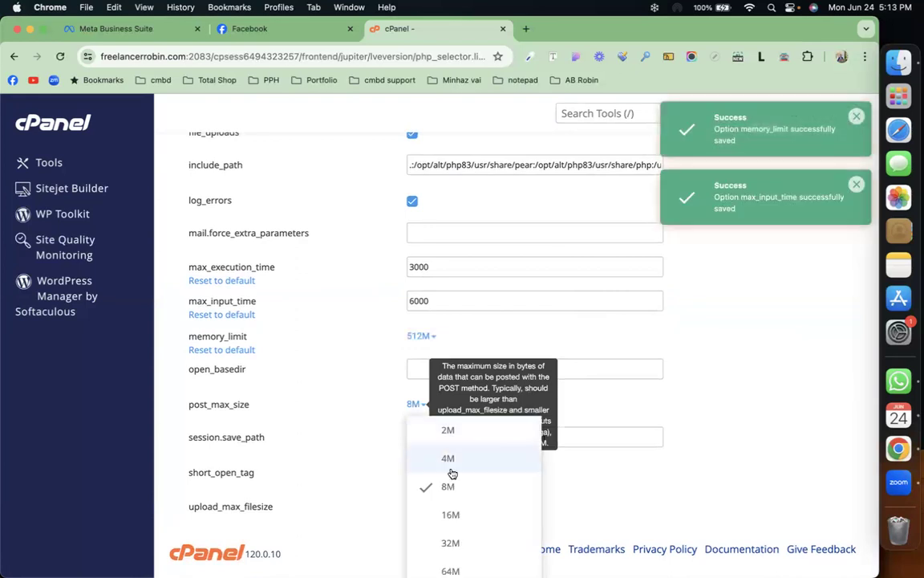
scroll(453, 473, "down", 1)
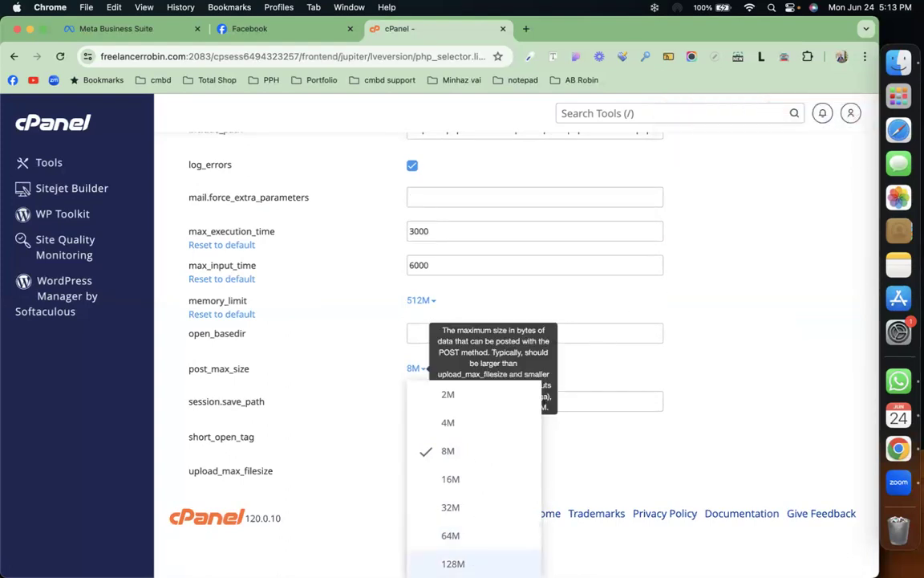
left_click(487, 554)
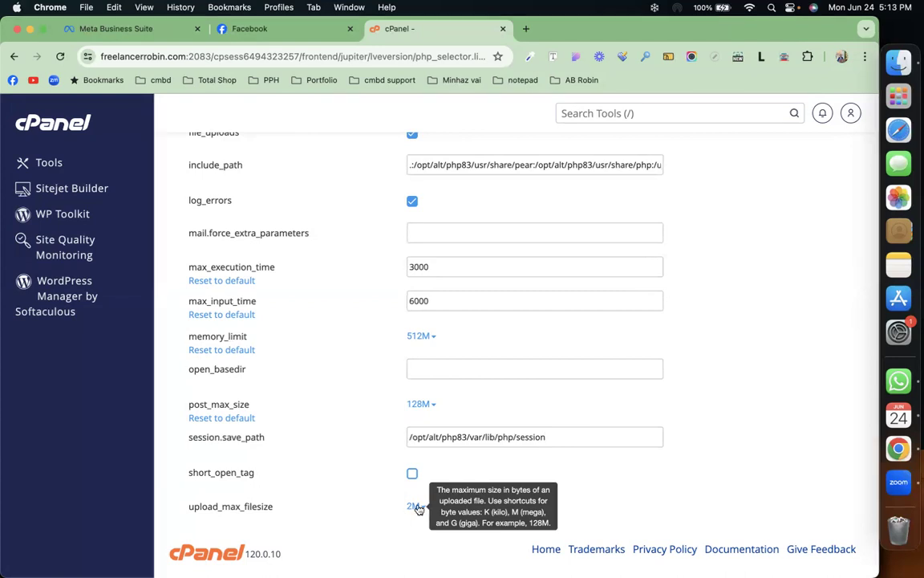
left_click(416, 508)
scroll(416, 507, "down", 5)
left_click(447, 563)
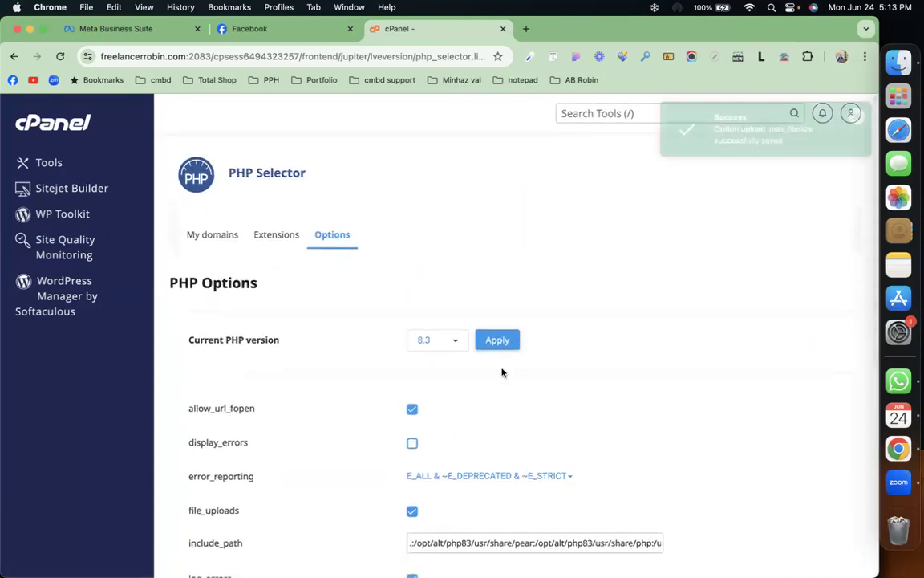
left_click(506, 340)
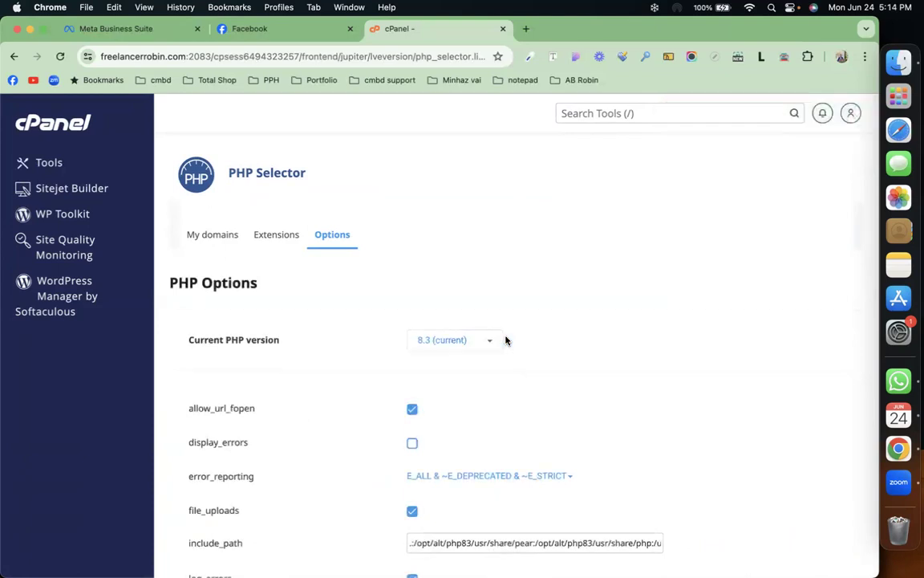
Step: Start a new WordPress install in Softaculous with the directory set to realestate
left_click(75, 297)
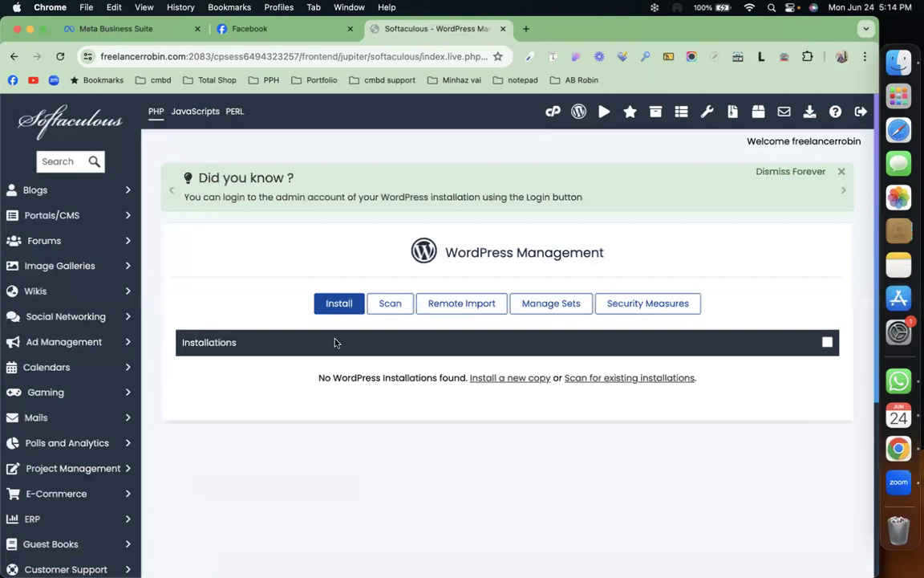
left_click(338, 304)
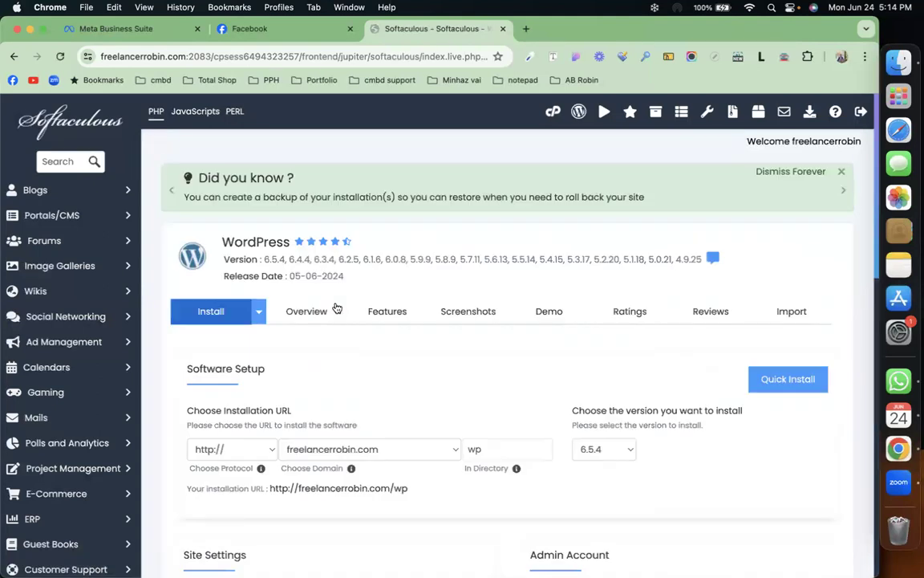
scroll(336, 304, "down", 3)
scroll(336, 304, "down", 1)
left_click(512, 336)
double_click(512, 336)
type("realestate")
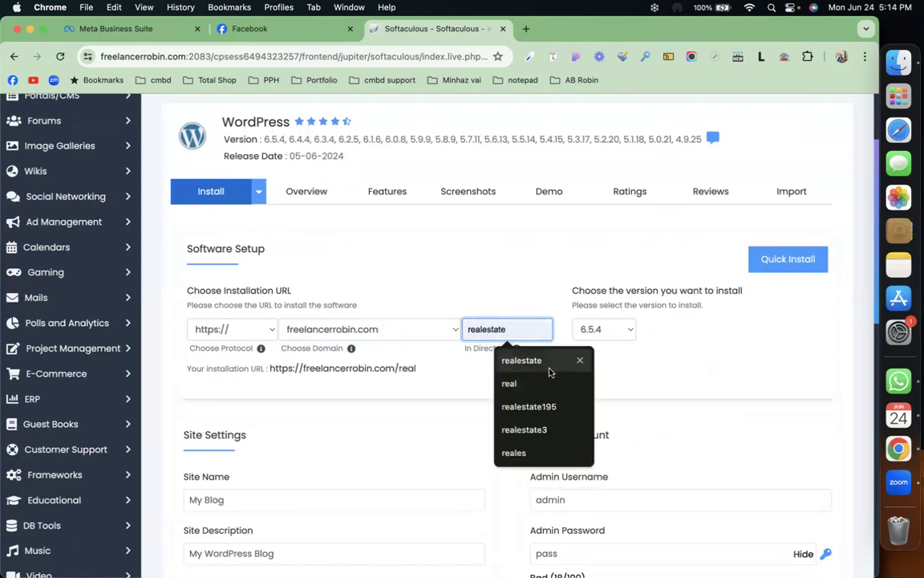
left_click(550, 372)
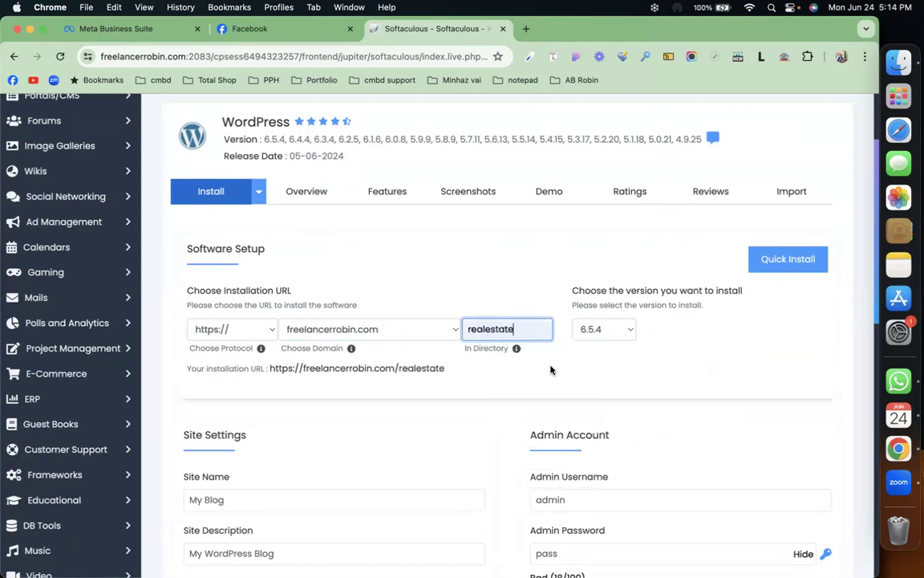
Step: Check the admin password, run the installation, and open the new site's wp-admin
scroll(553, 372, "down", 3)
left_click(580, 410)
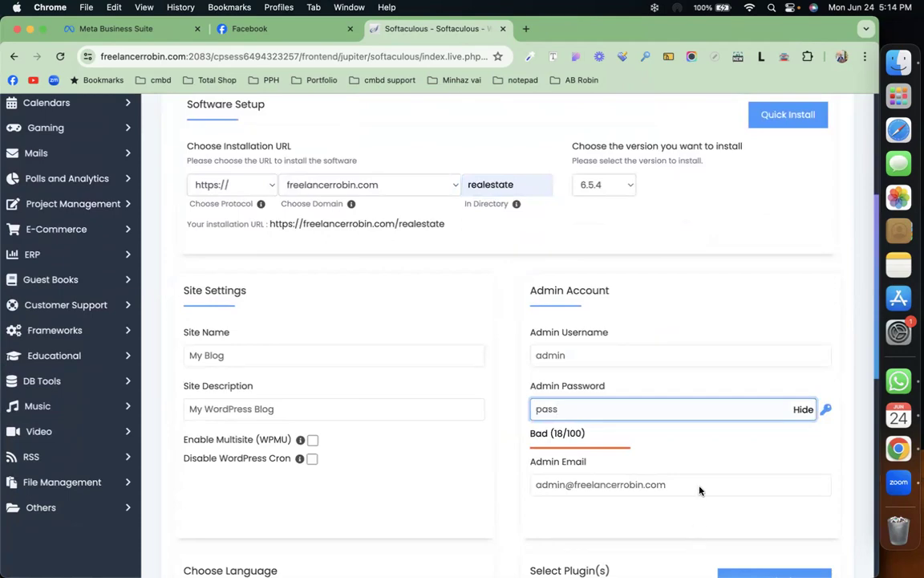
scroll(743, 235, "down", 10)
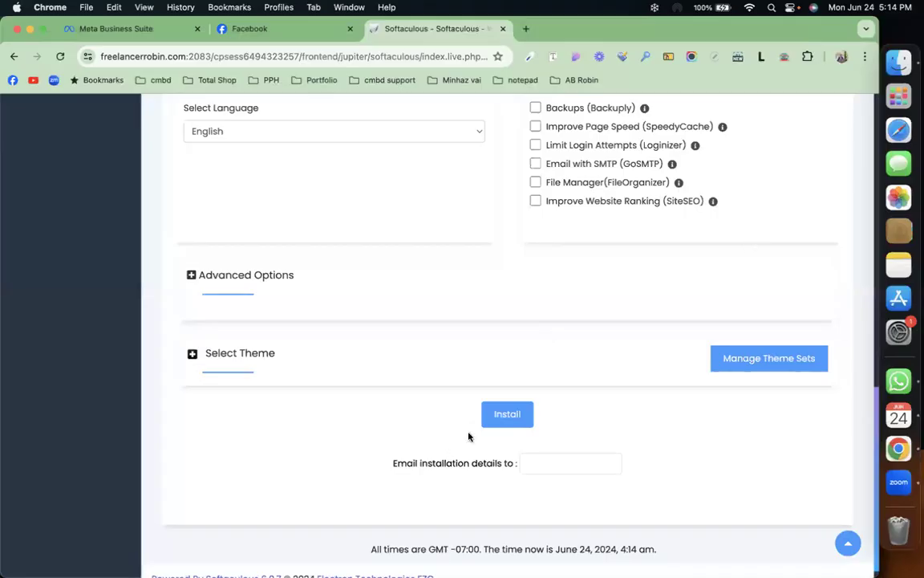
left_click(516, 415)
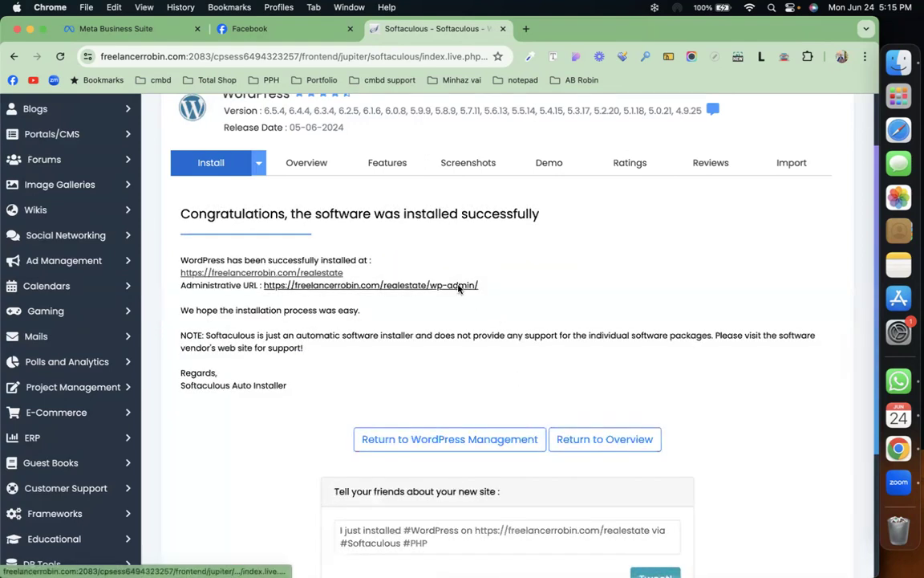
left_click(459, 286)
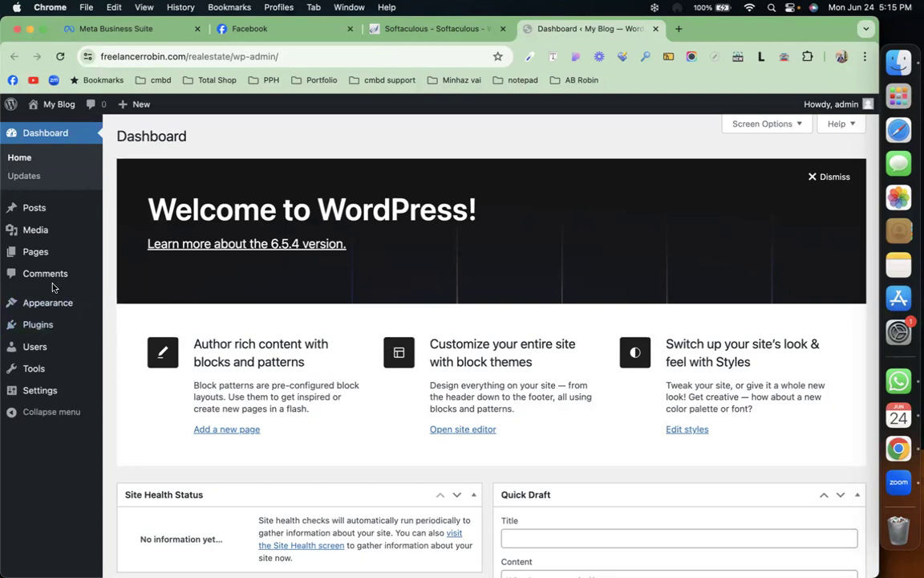
Step: Move all default pages to the trash with a bulk action
left_click(45, 256)
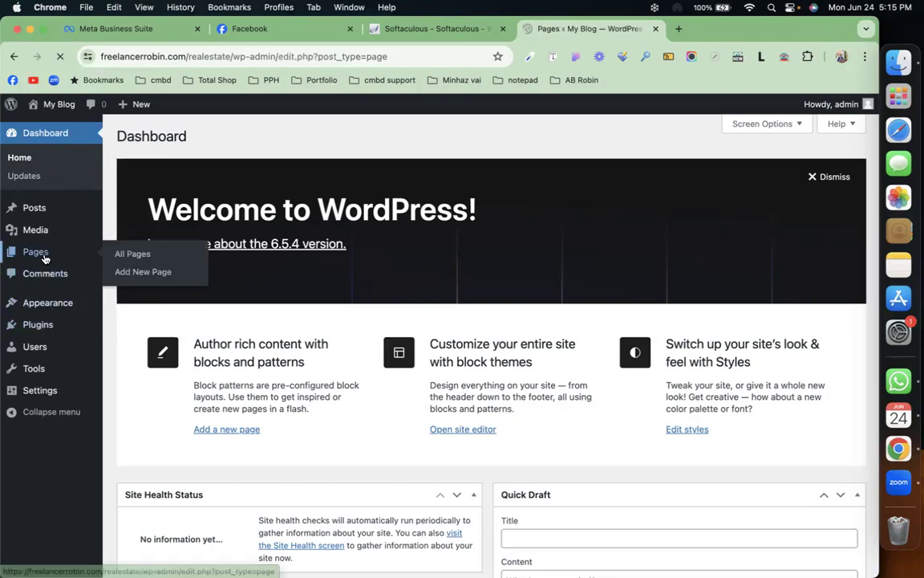
left_click(129, 210)
left_click(148, 183)
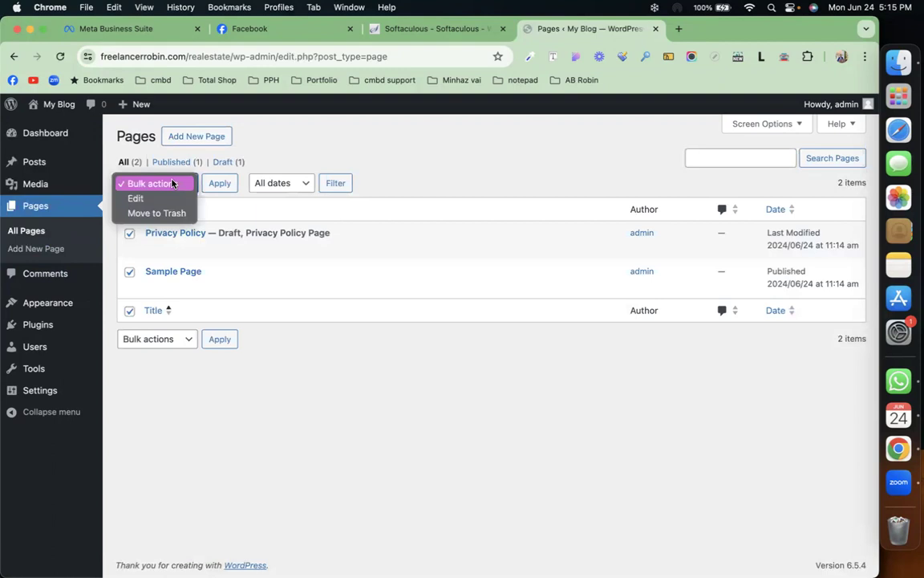
left_click(171, 213)
left_click(216, 183)
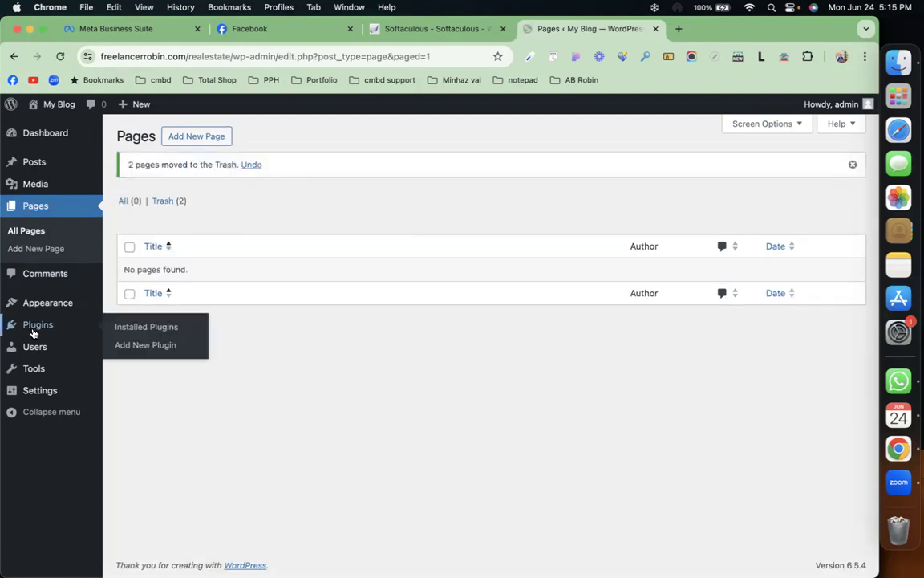
Step: Bulk-delete the Akismet and Hello Dolly plugins, confirming the deletion
left_click(36, 327)
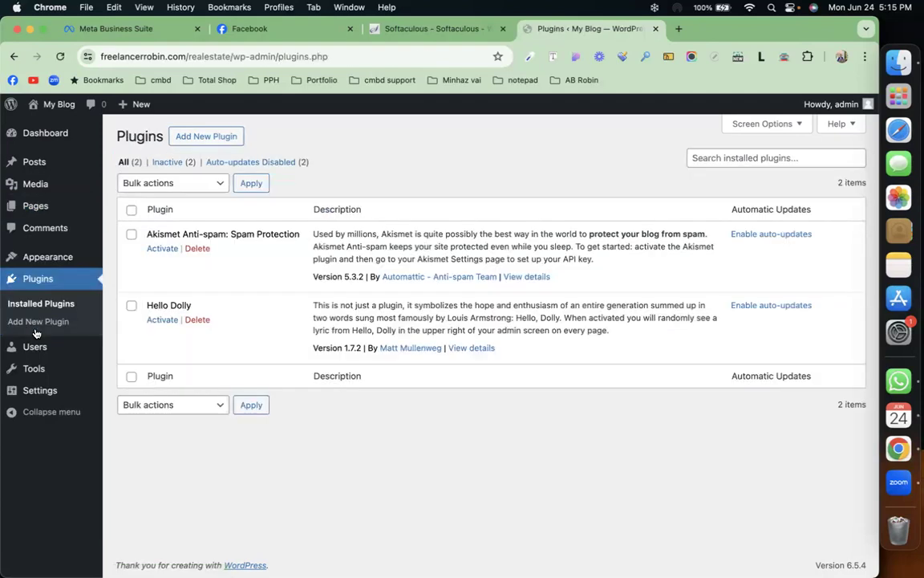
left_click(131, 210)
left_click(174, 182)
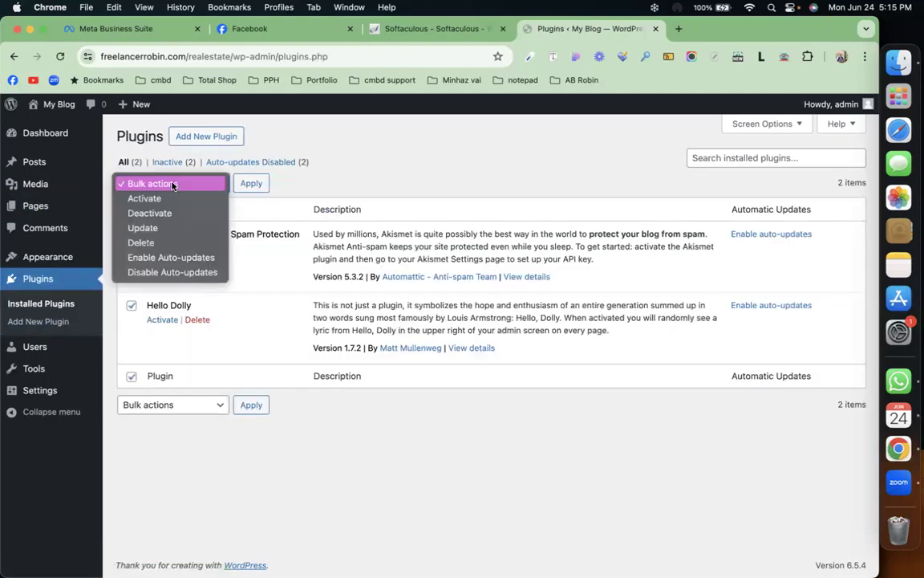
left_click(172, 241)
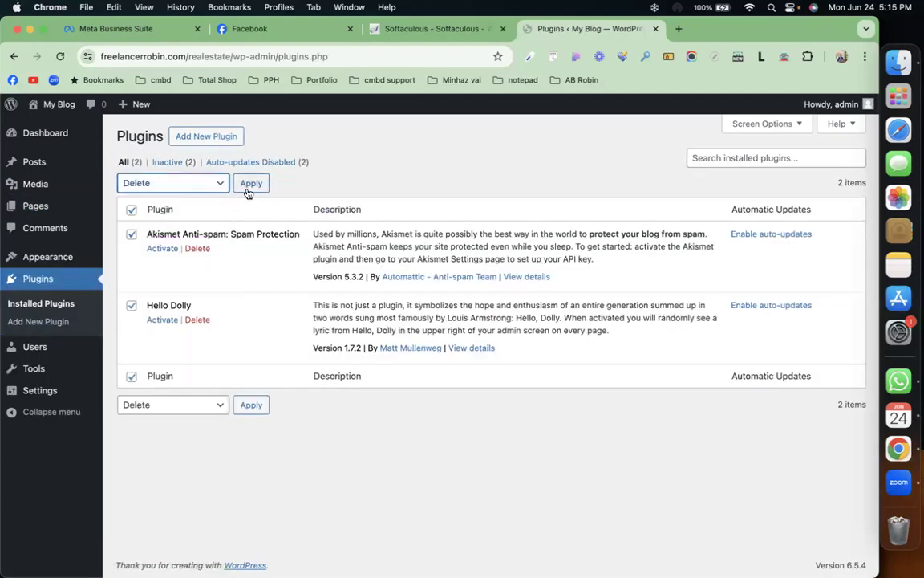
left_click(251, 183)
left_click(545, 147)
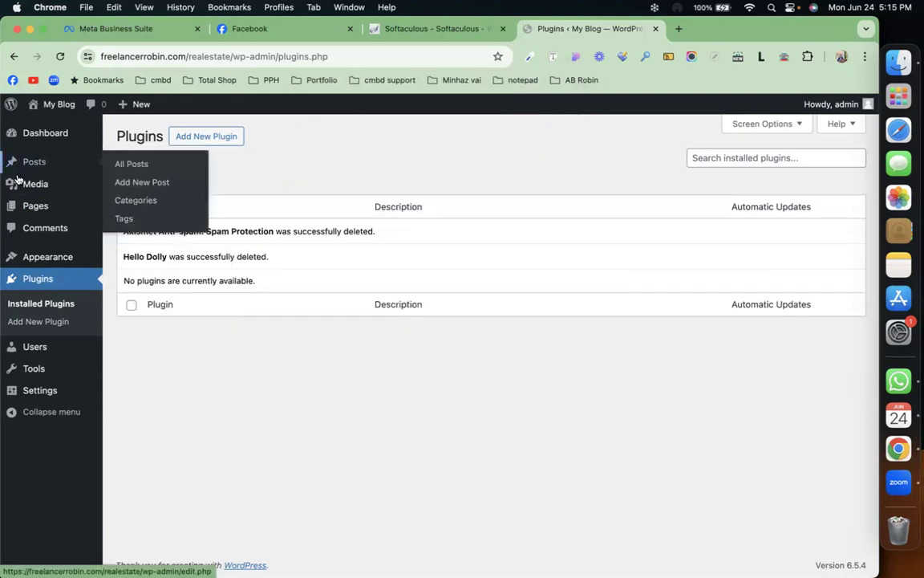
mouse_move(49, 260)
left_click(123, 259)
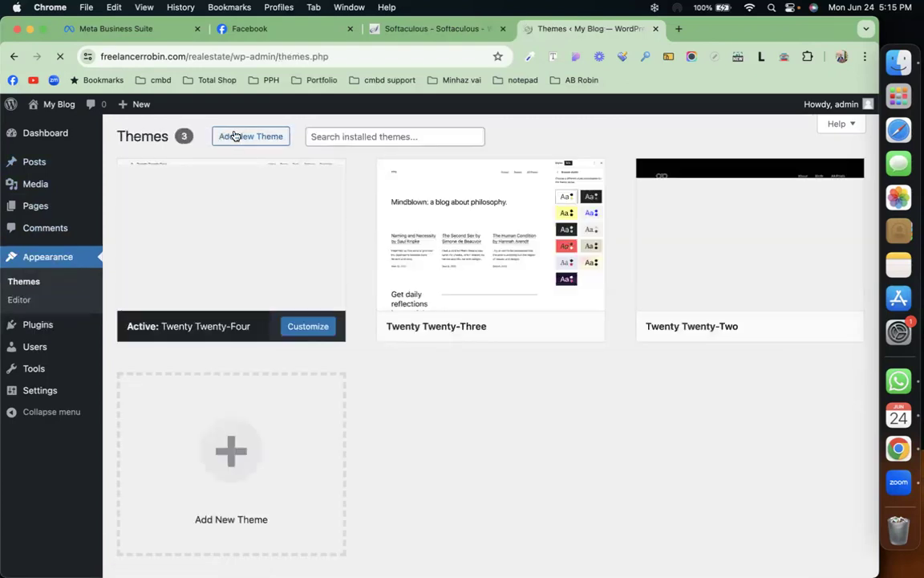
Step: Upload houzez.zip from Downloads/Houzez_v2.6.1_Main as a new theme and start installing
left_click(234, 136)
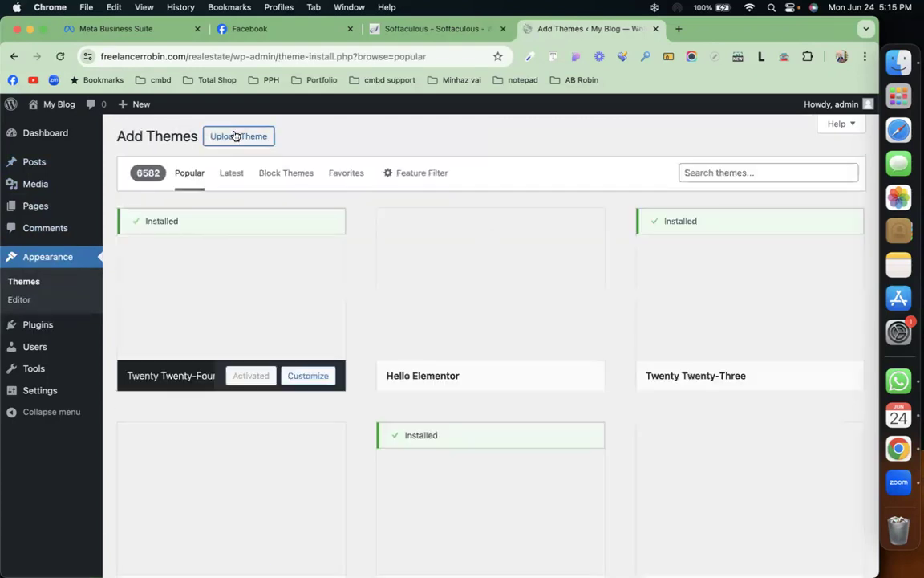
left_click(236, 136)
left_click(394, 253)
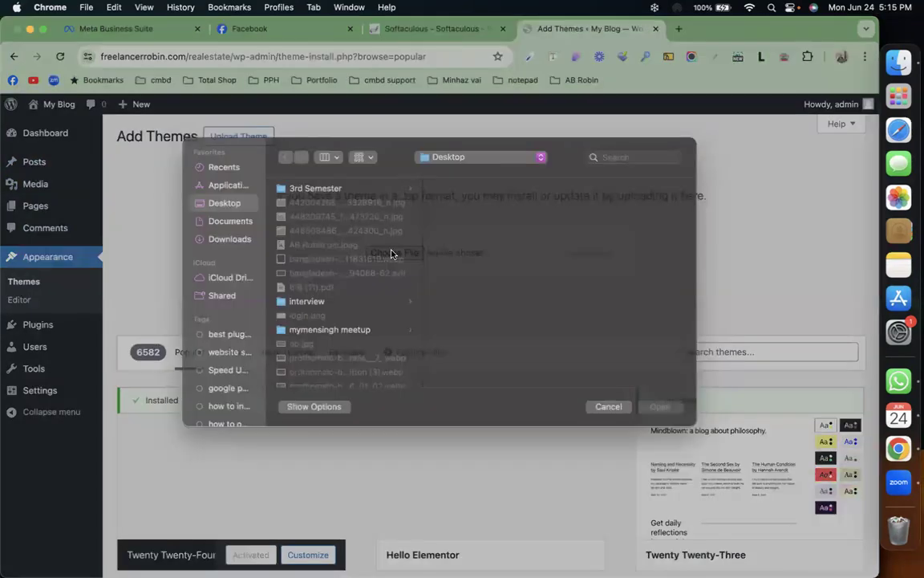
left_click(218, 255)
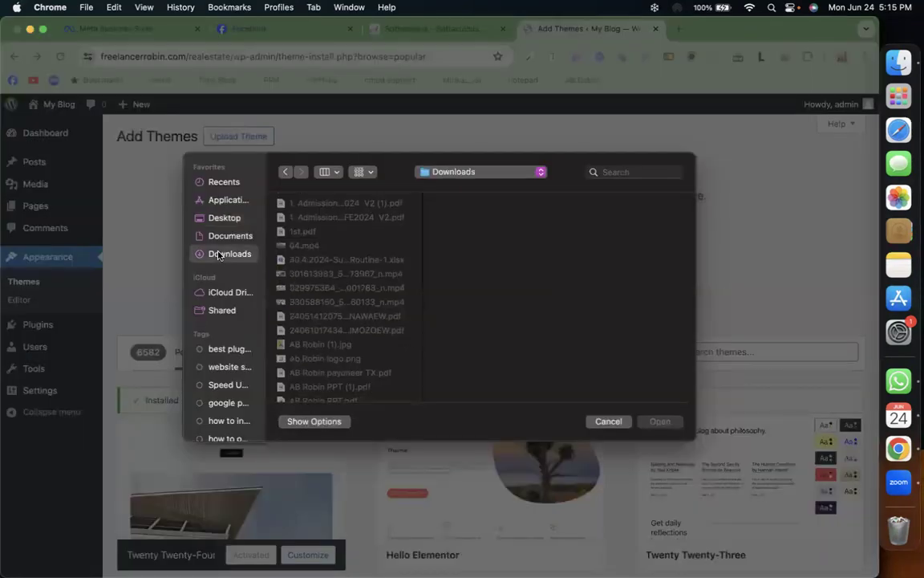
scroll(317, 301, "down", 3)
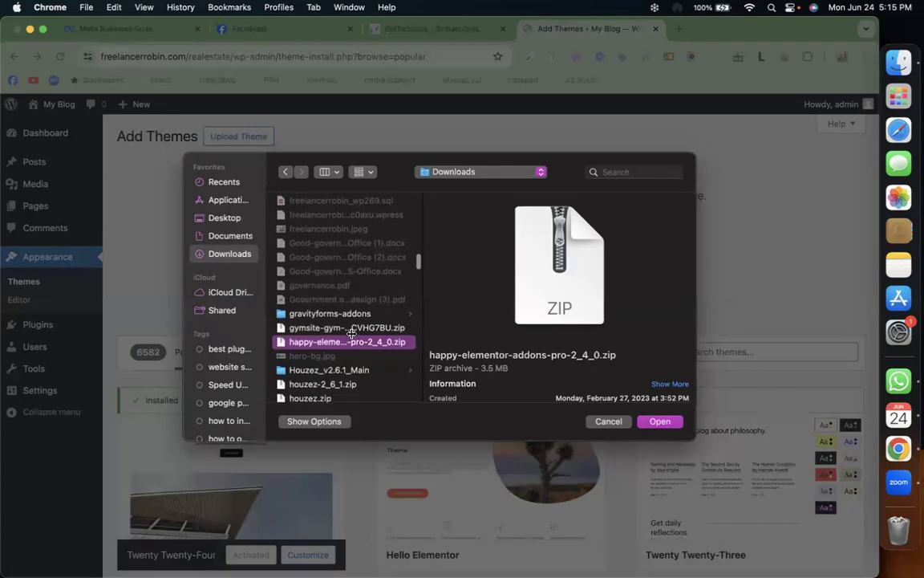
left_click(323, 383)
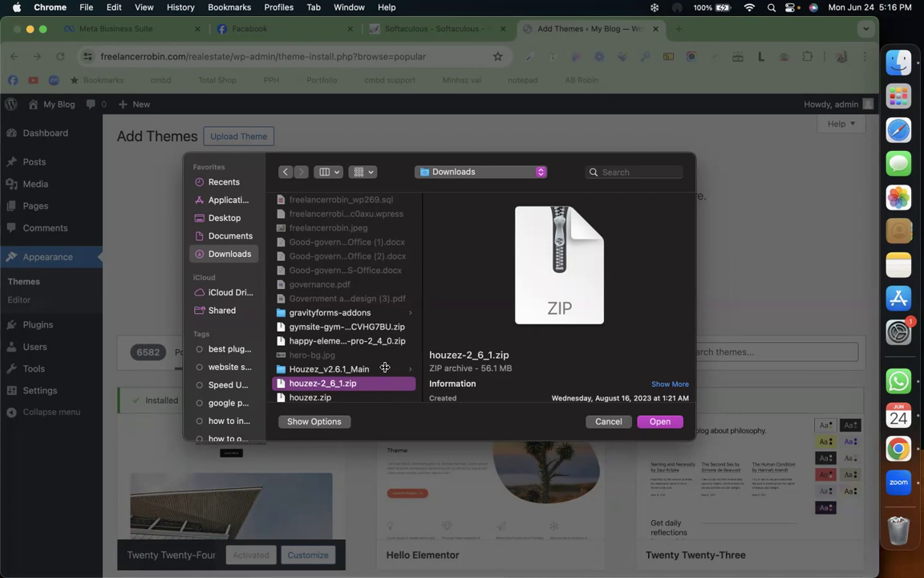
left_click(385, 368)
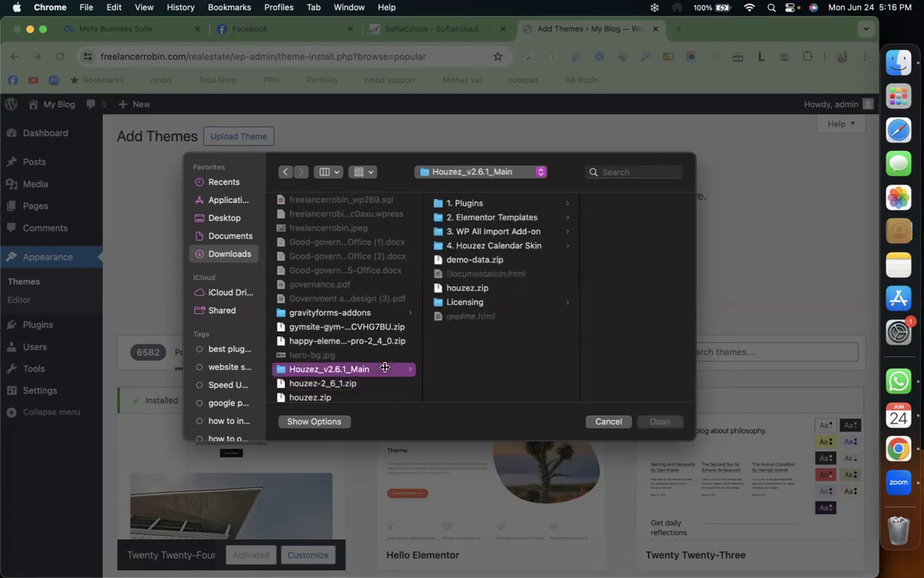
left_click(482, 291)
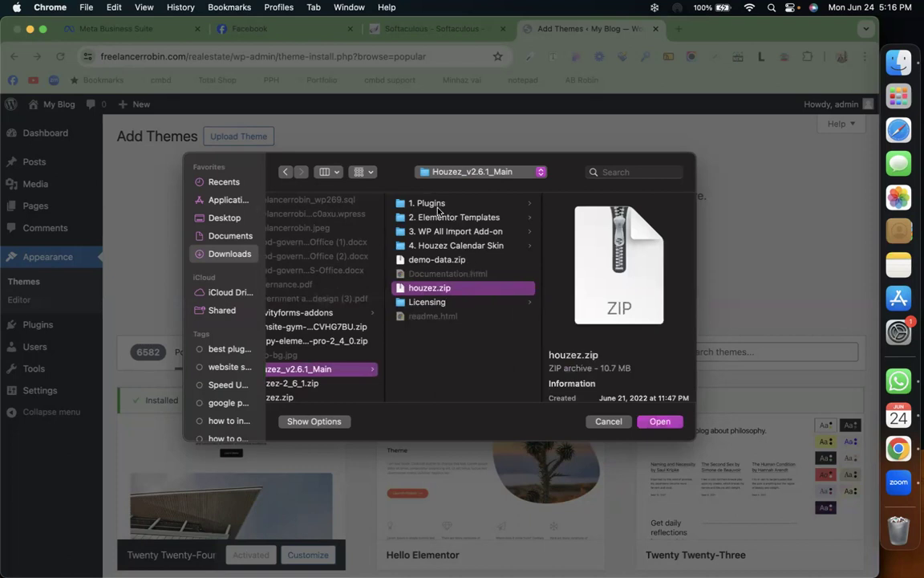
left_click(666, 423)
left_click(591, 253)
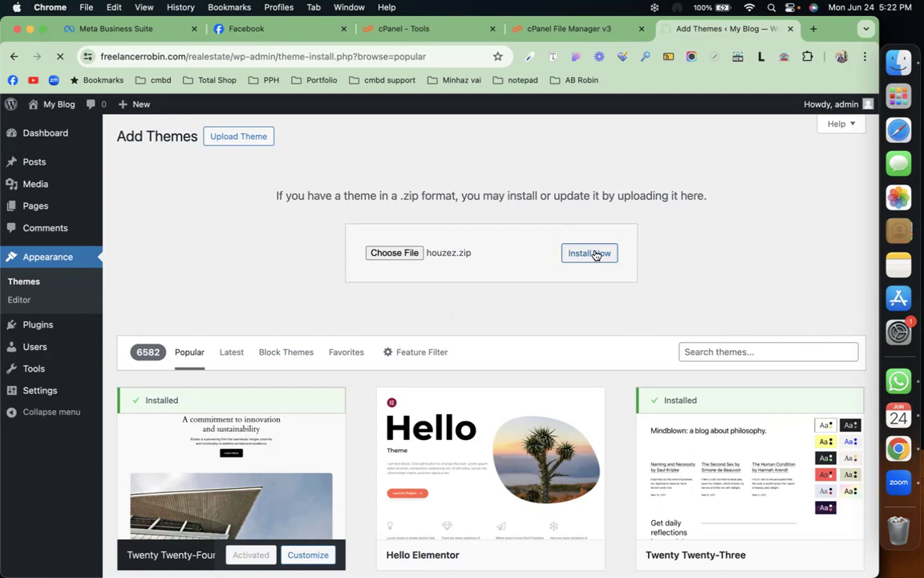
Step: While the Houzez install loads, show all open windows with Mission Control
mouse_move(48, 135)
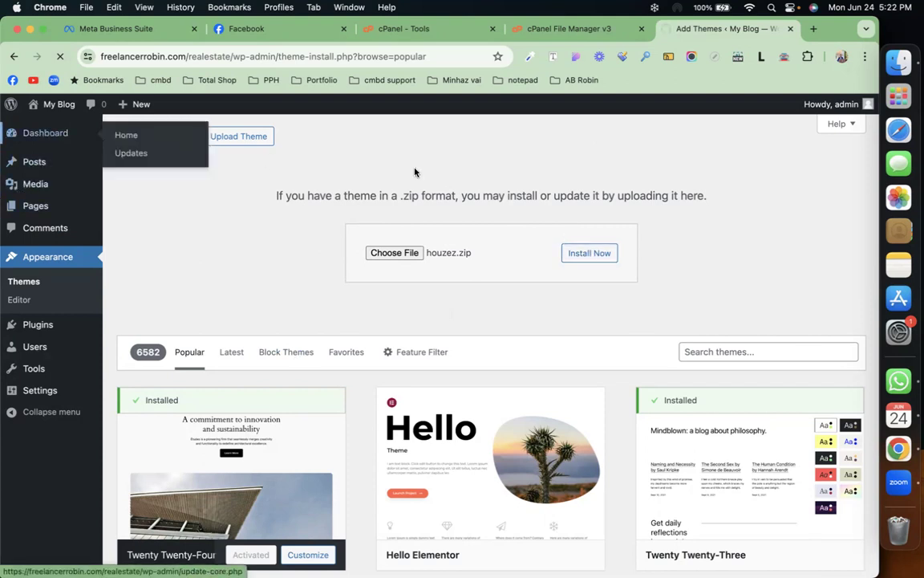
key("ctrl+Up")
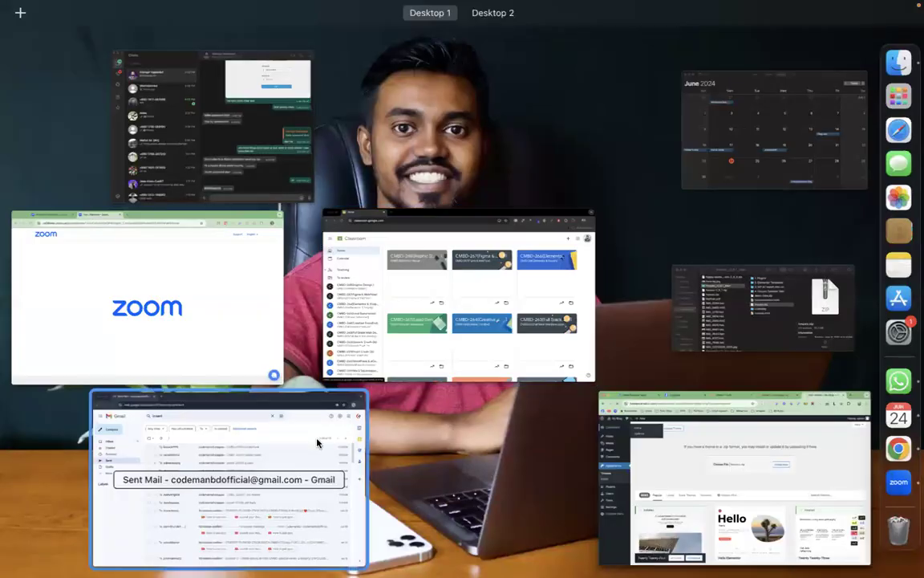
Step: In cPanel File Manager, go to public_html/realestate/wp-content/themes
left_click(725, 474)
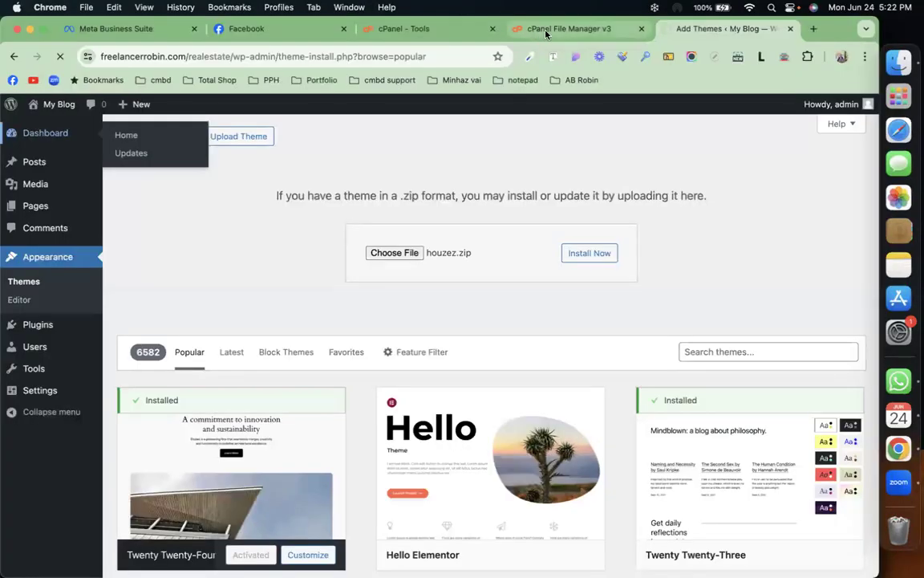
left_click(468, 32)
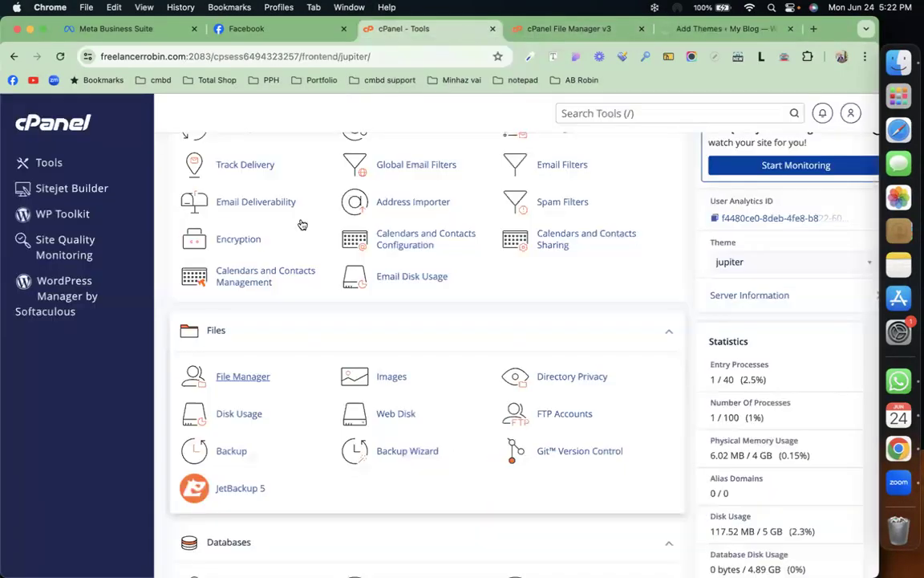
left_click(258, 382)
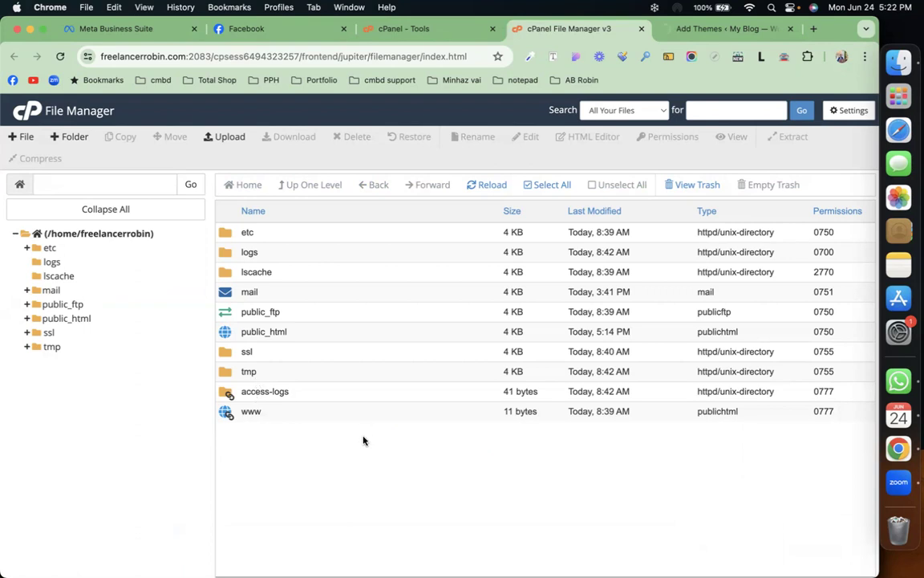
double_click(226, 330)
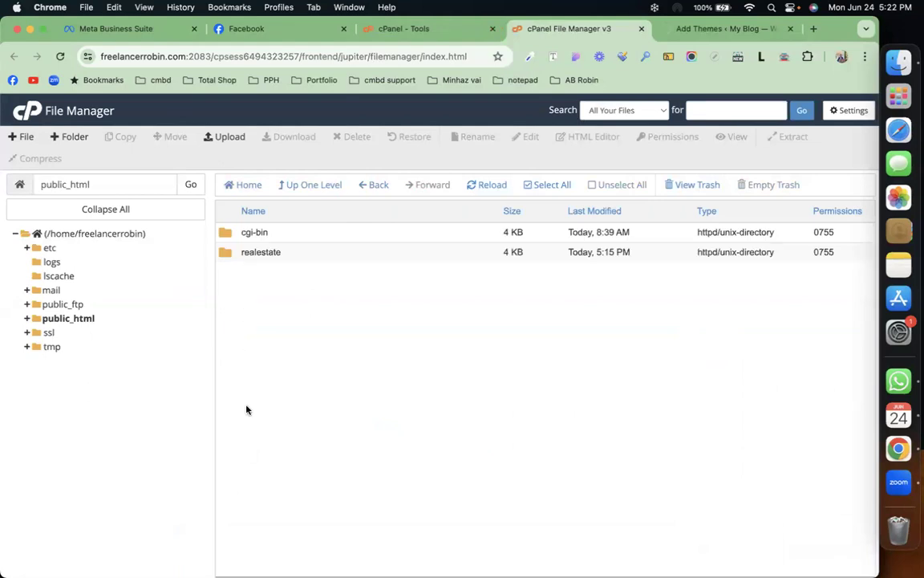
double_click(225, 255)
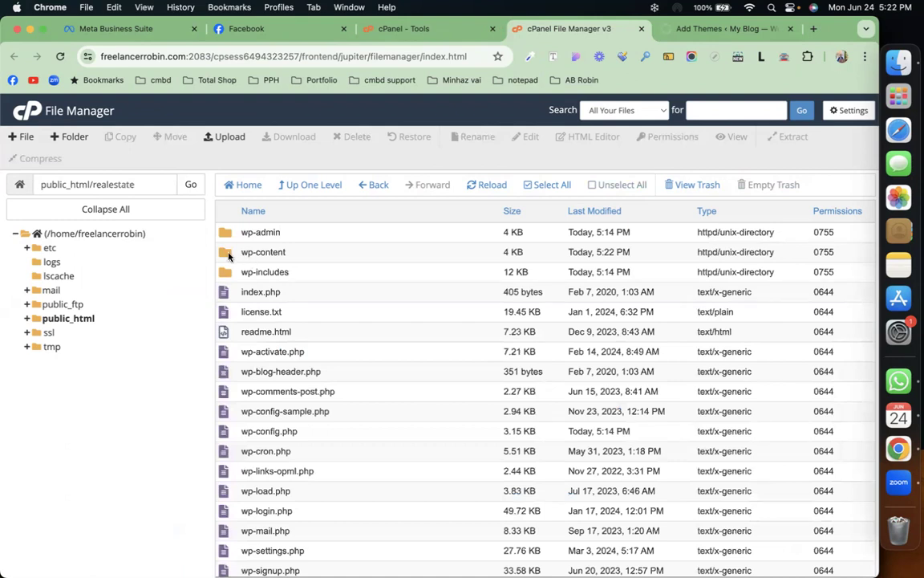
double_click(226, 253)
double_click(229, 255)
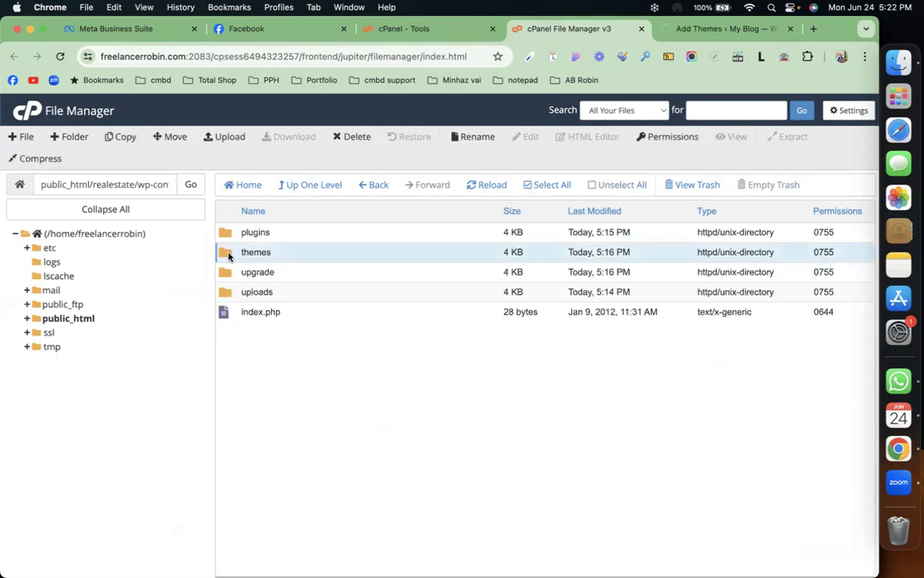
Step: Permanently delete the houzez folder, skipping the trash, and return to Add Themes
left_click(235, 233)
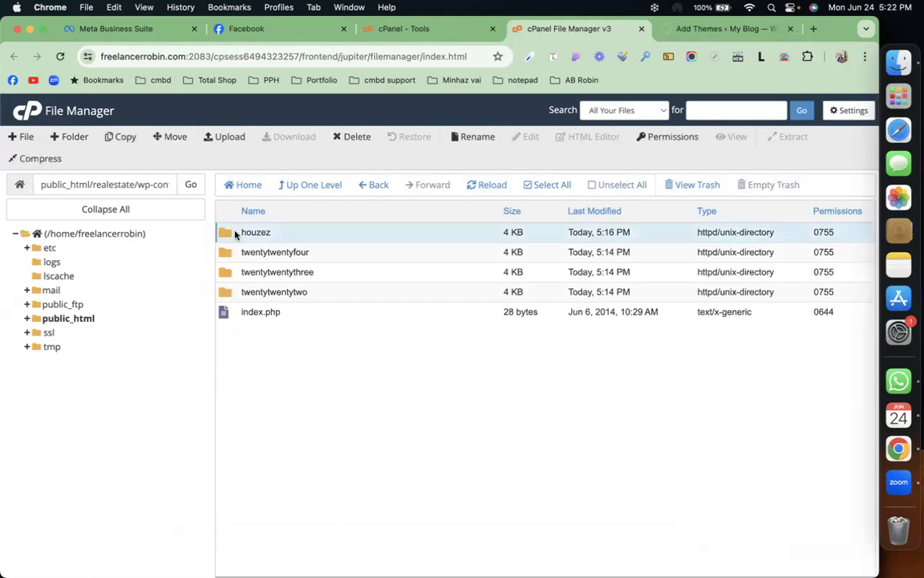
right_click(235, 233)
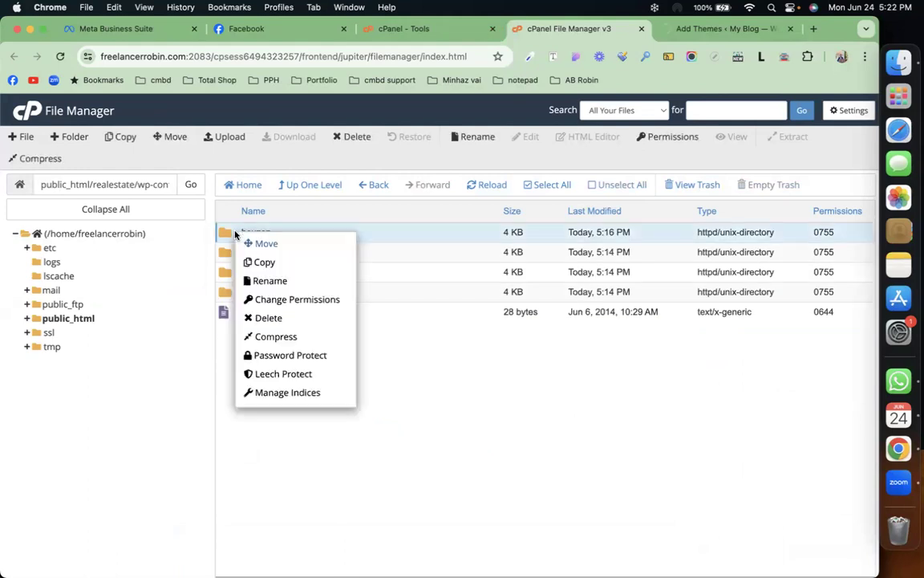
left_click(279, 318)
left_click(390, 341)
left_click(530, 375)
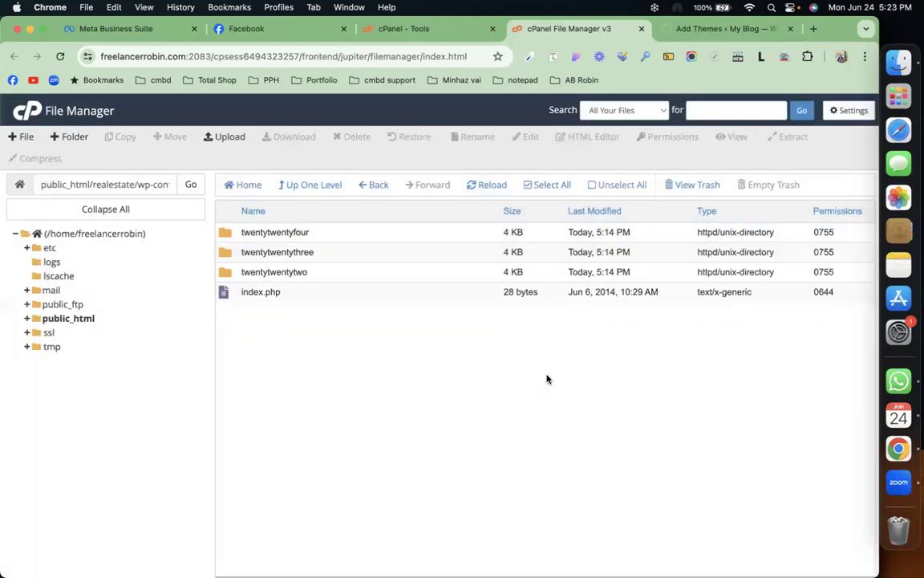
left_click(687, 31)
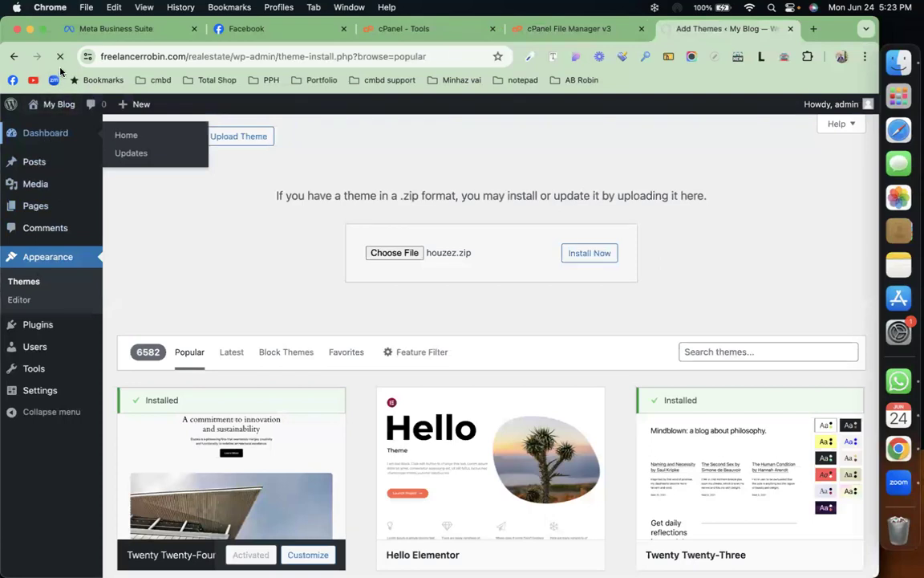
Step: Reload Add Themes and open the copied wp-admin address in a new tab
left_click(60, 60)
left_click(60, 60)
left_click_drag(277, 56, 88, 58)
key("super+c")
key("super+t")
key("super+v")
key("Return")
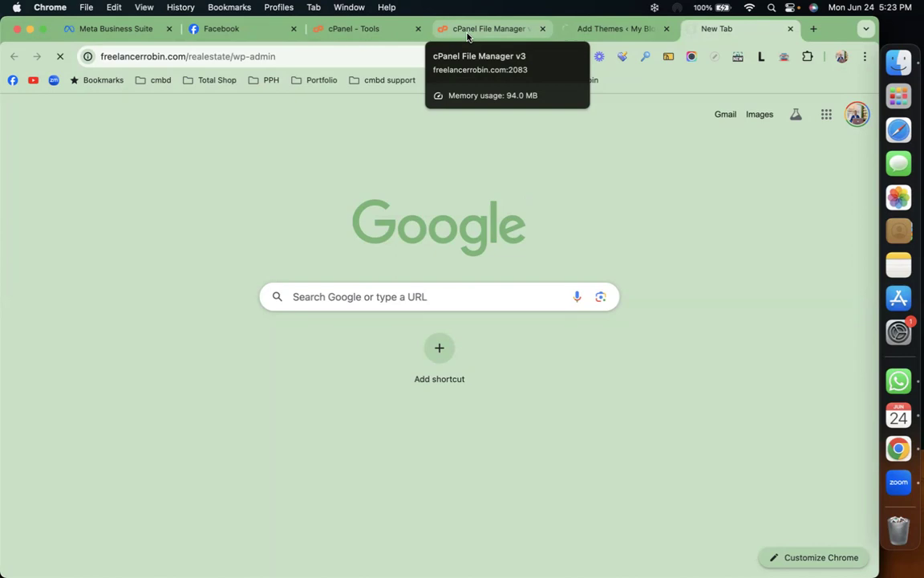
Step: Switch between tabs and use Mission Control to get back to the File Manager window
left_click(587, 31)
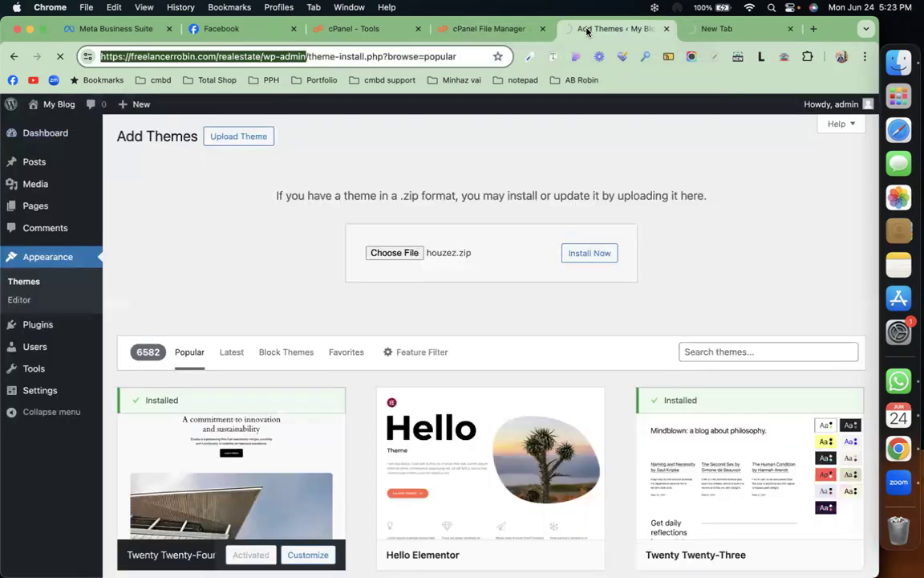
left_click(707, 29)
key("ctrl+Up")
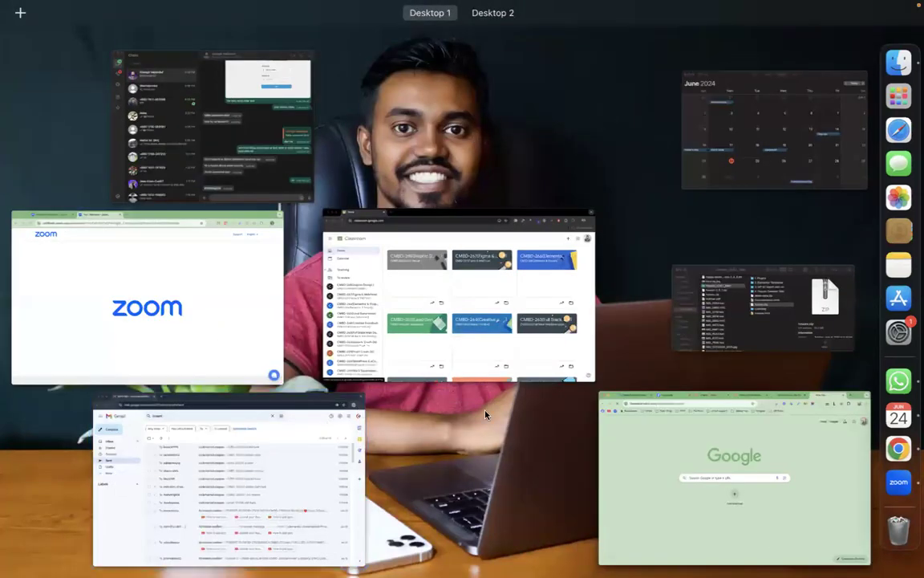
left_click(622, 454)
Step: Upload houzez.zip into the themes folder through File Manager's upload page
left_click(481, 29)
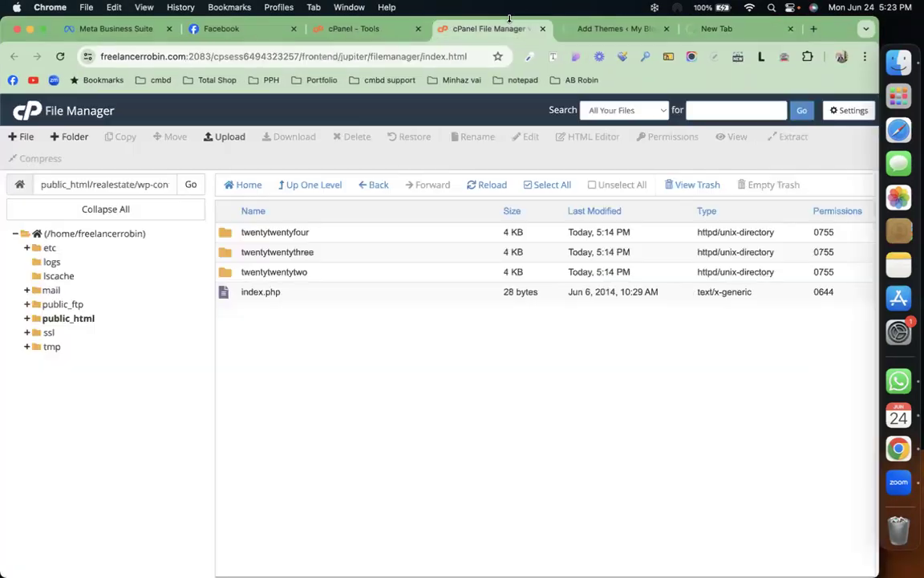
left_click(219, 136)
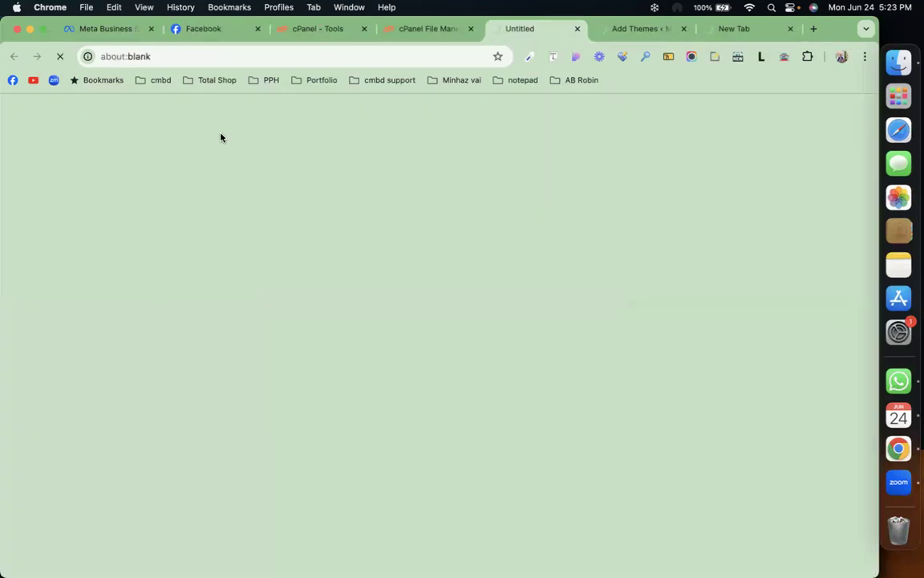
left_click(449, 337)
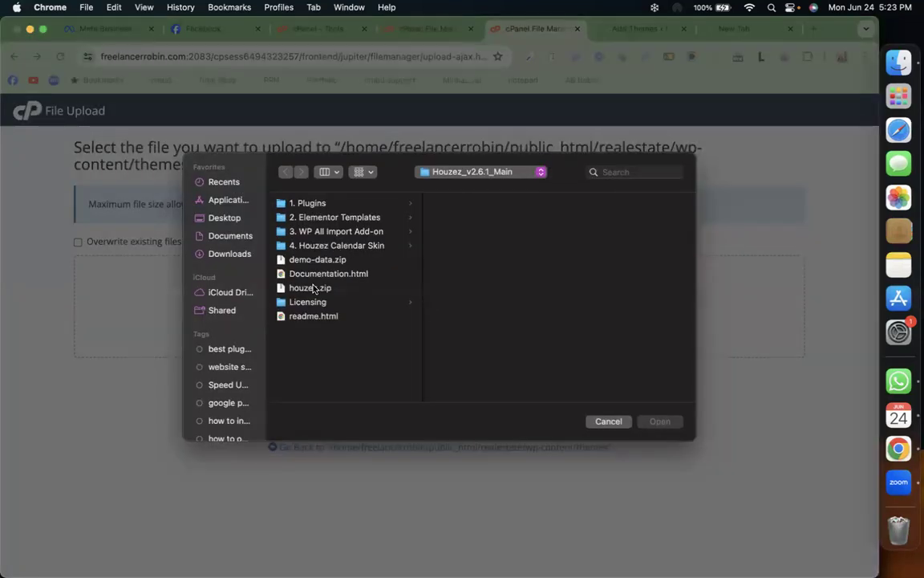
left_click(290, 287)
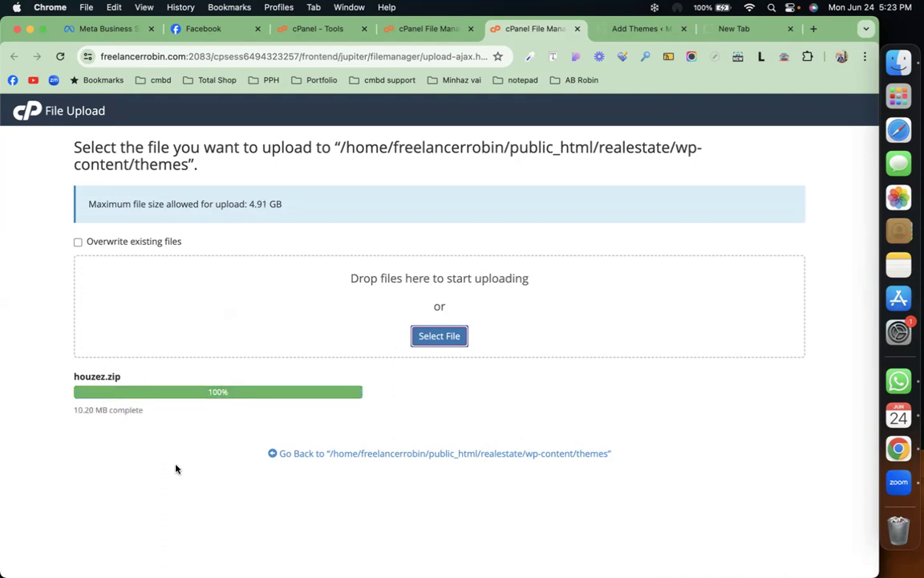
left_click(301, 456)
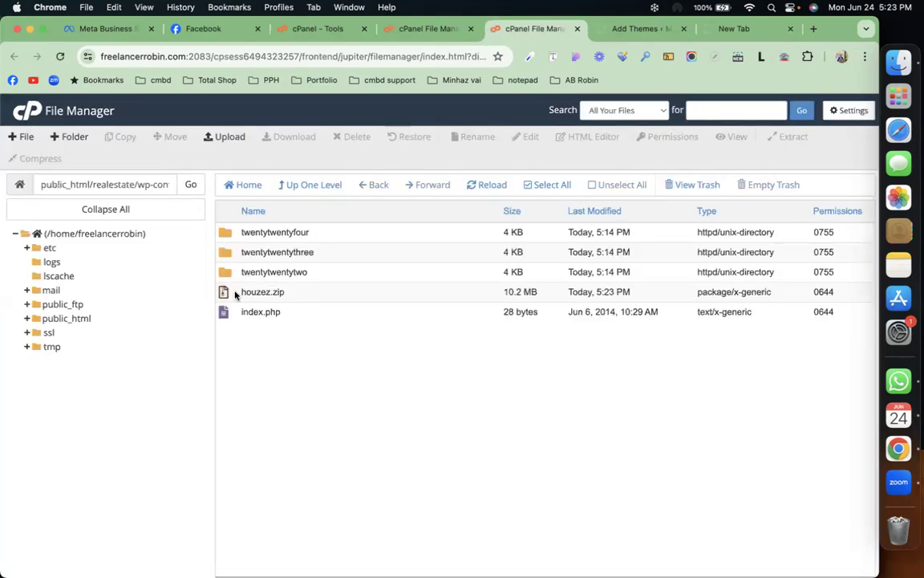
Step: Extract houzez.zip into the themes folder and refresh the listing
left_click(235, 294)
right_click(235, 295)
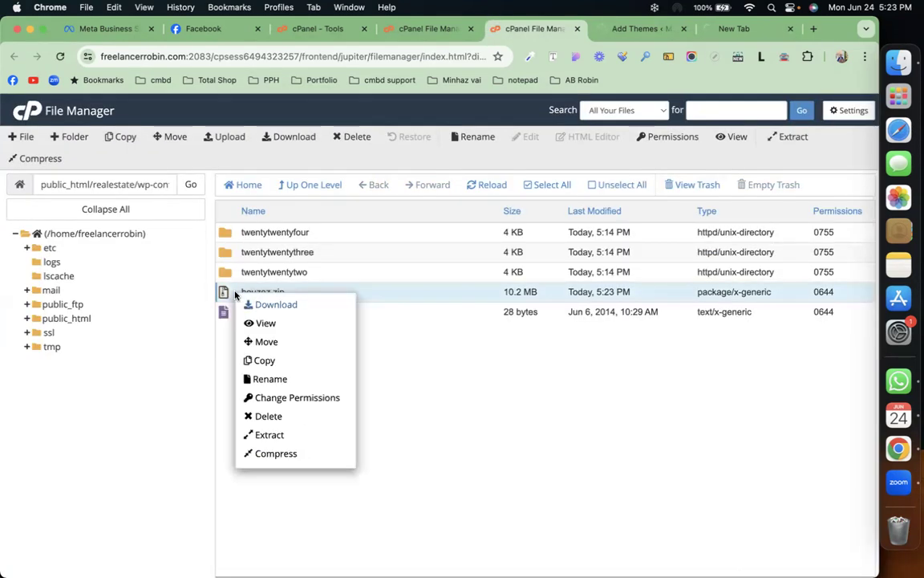
left_click(272, 434)
left_click(528, 402)
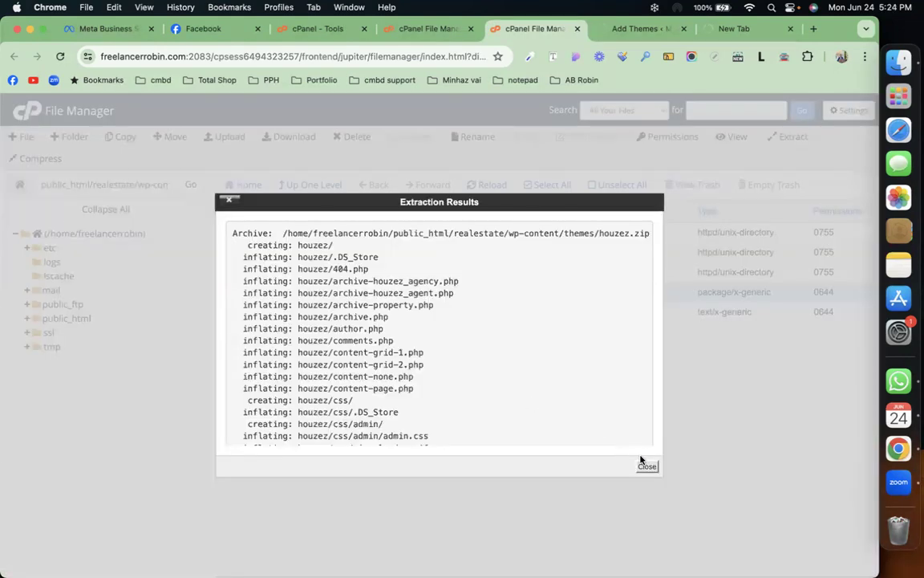
left_click(645, 466)
key("super+r")
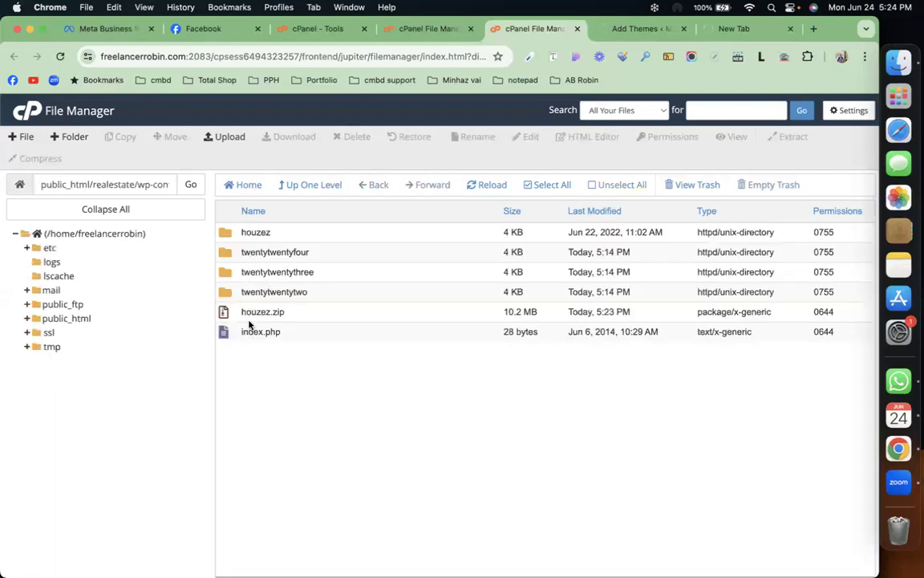
Step: Permanently delete houzez.zip, skipping the trash, then return to the Add Themes tab
right_click(236, 315)
left_click(269, 435)
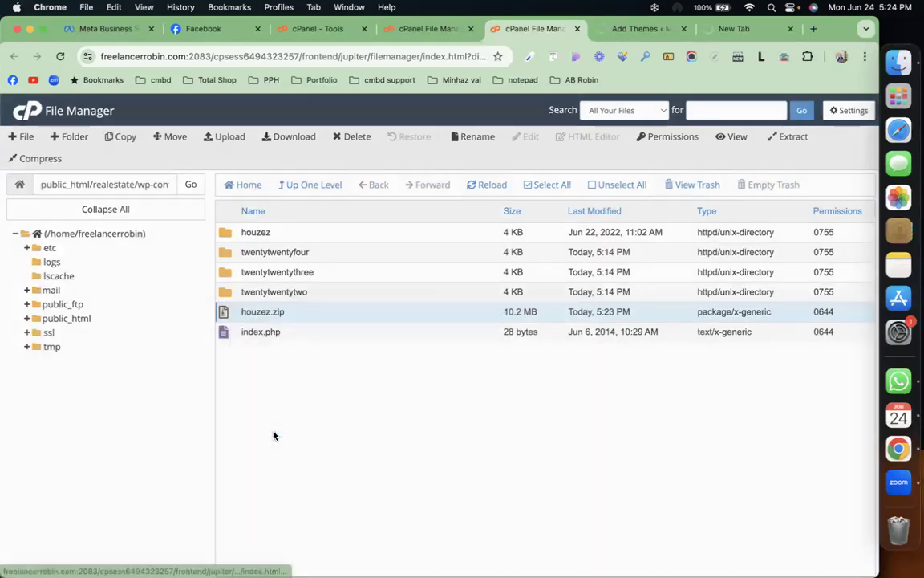
left_click(371, 340)
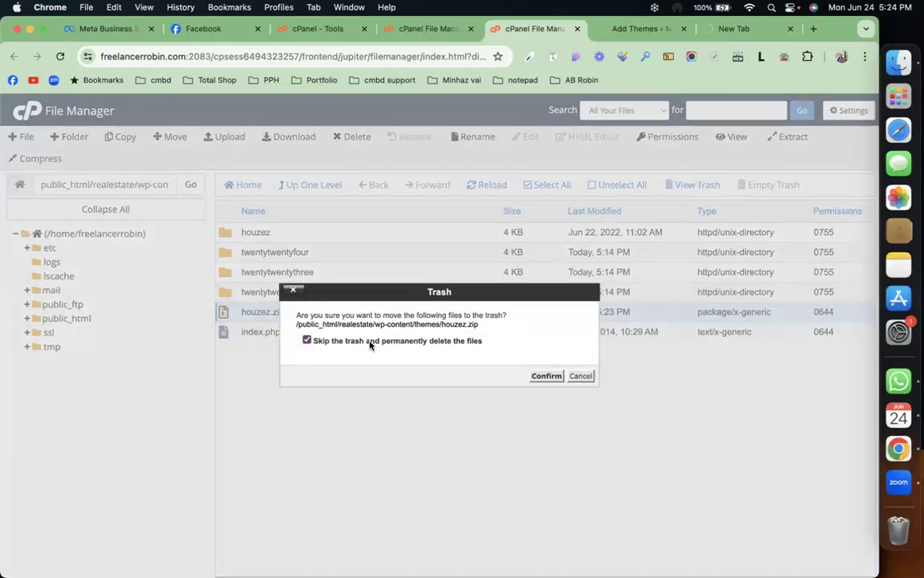
left_click(548, 377)
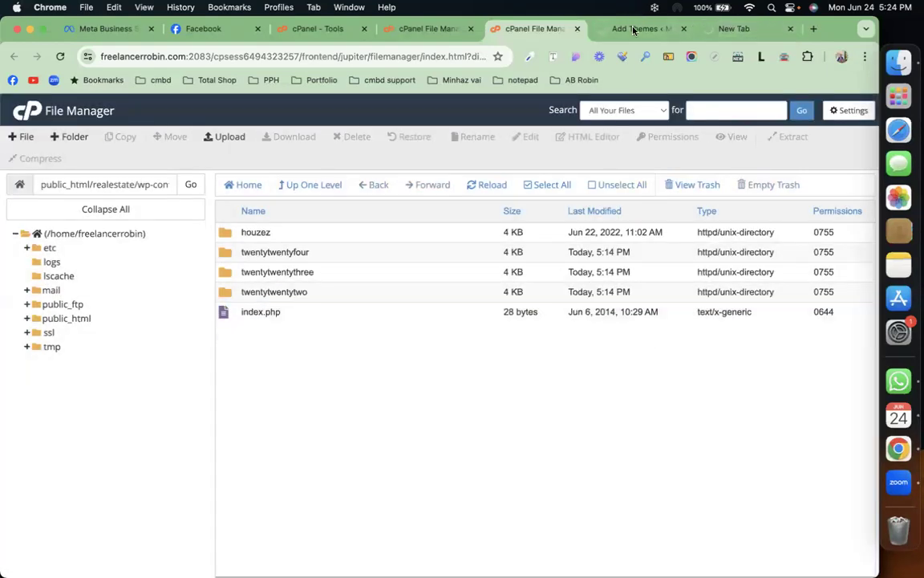
left_click(633, 29)
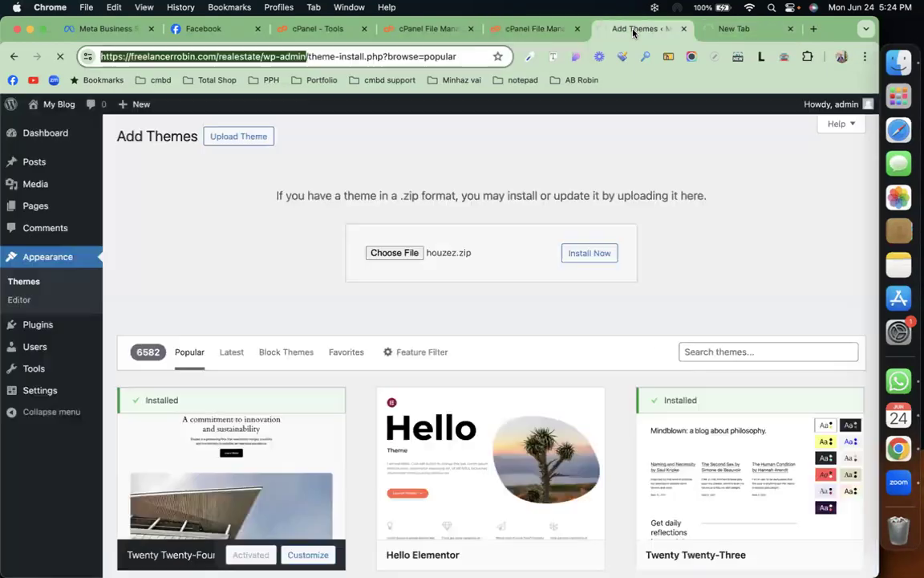
Step: View the installed themes, now showing Houzez v2.6.1 beside three Twenty Twenty themes
left_click(23, 286)
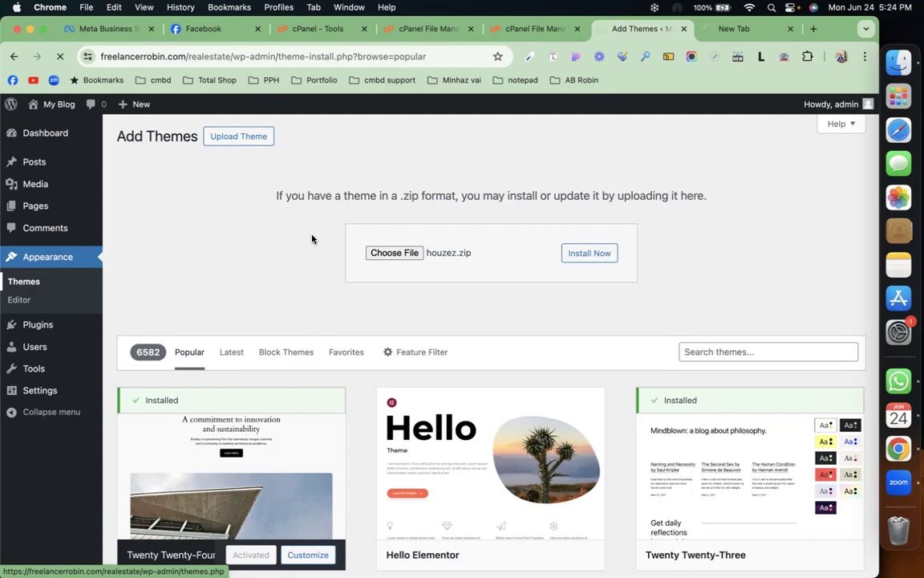
left_click(541, 28)
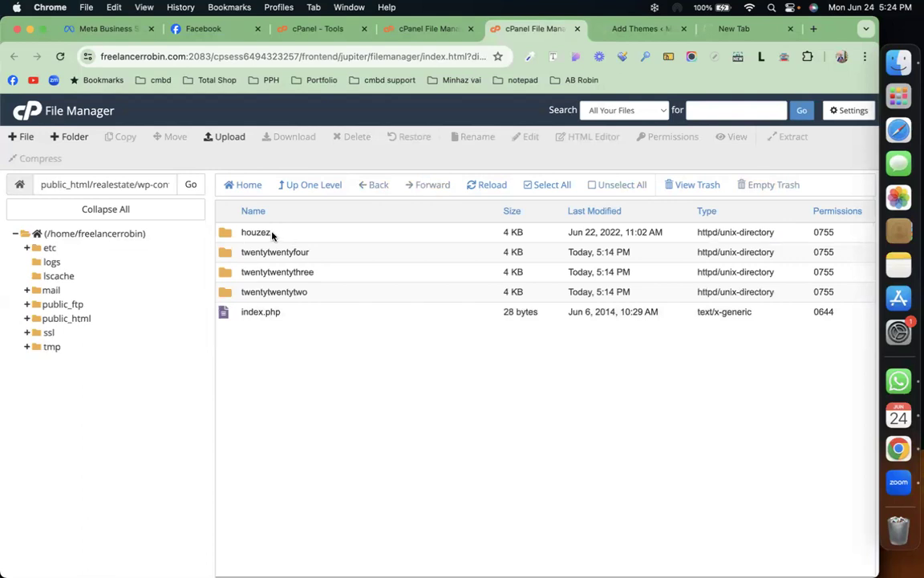
left_click(642, 29)
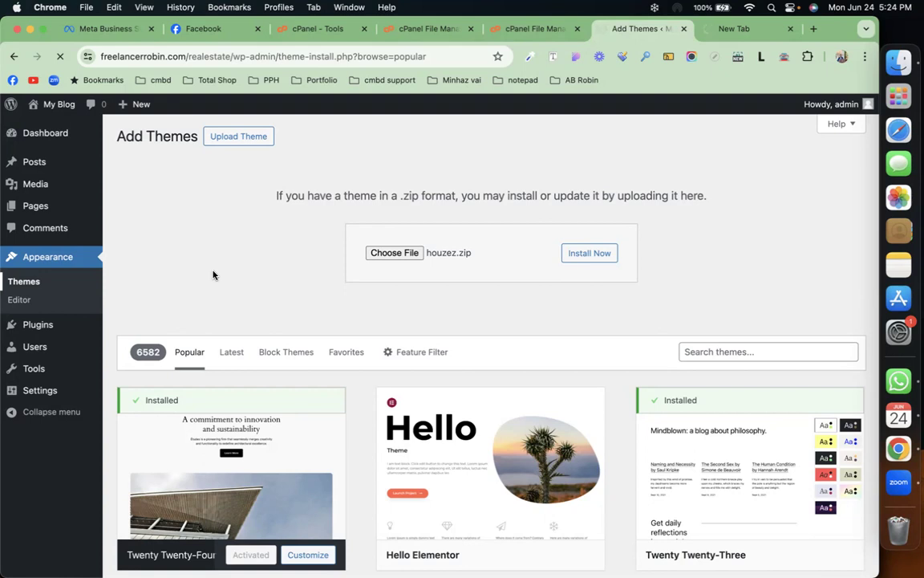
mouse_move(66, 323)
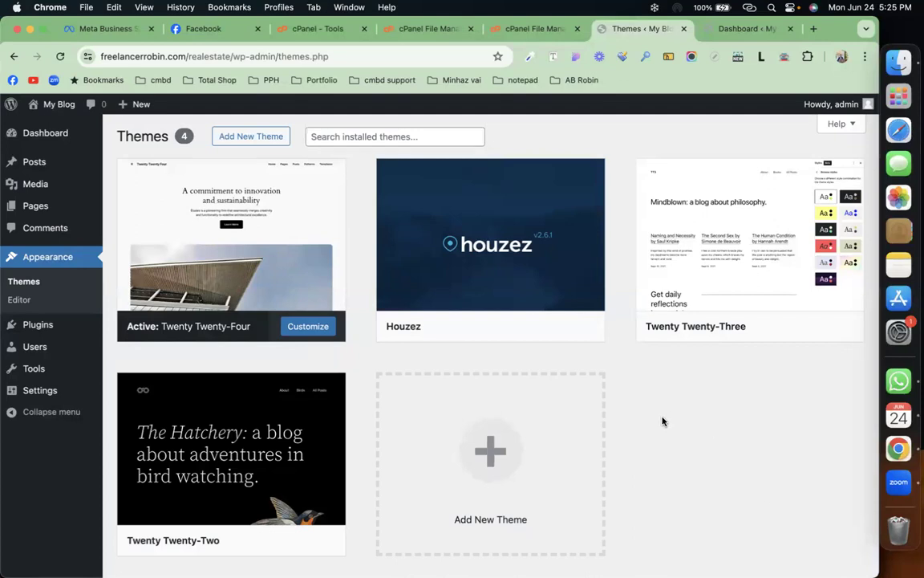
Step: Activate the Houzez theme and begin installing its 10 required and recommended plugins
mouse_move(486, 161)
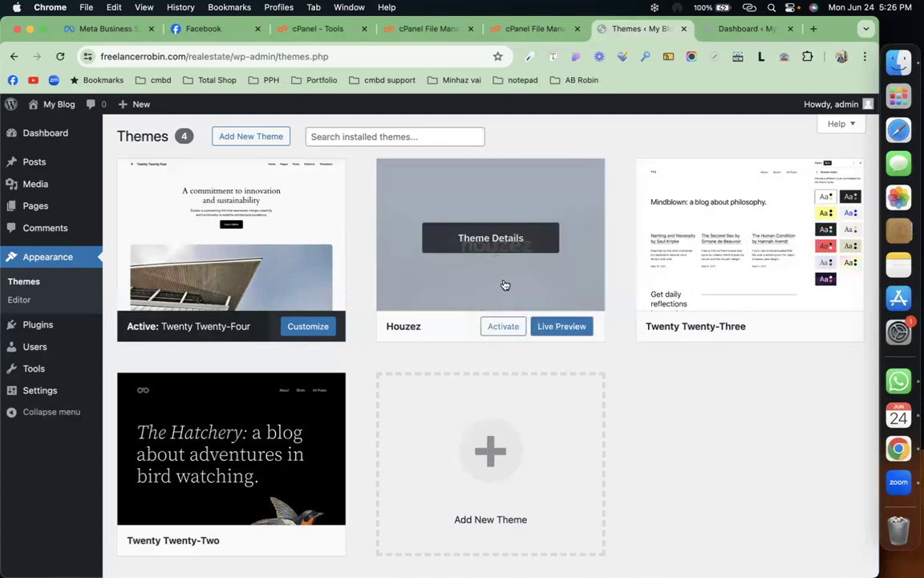
left_click(525, 29)
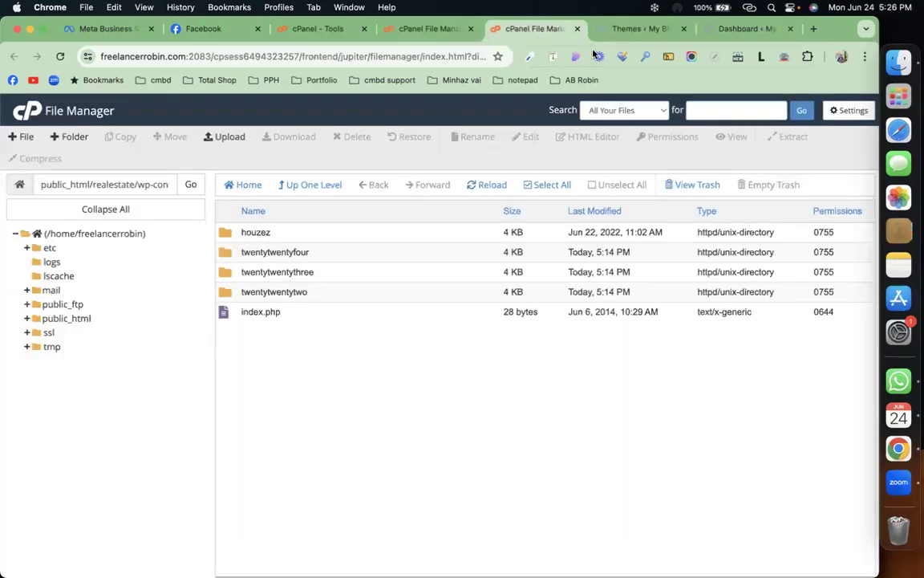
left_click(618, 29)
left_click(502, 326)
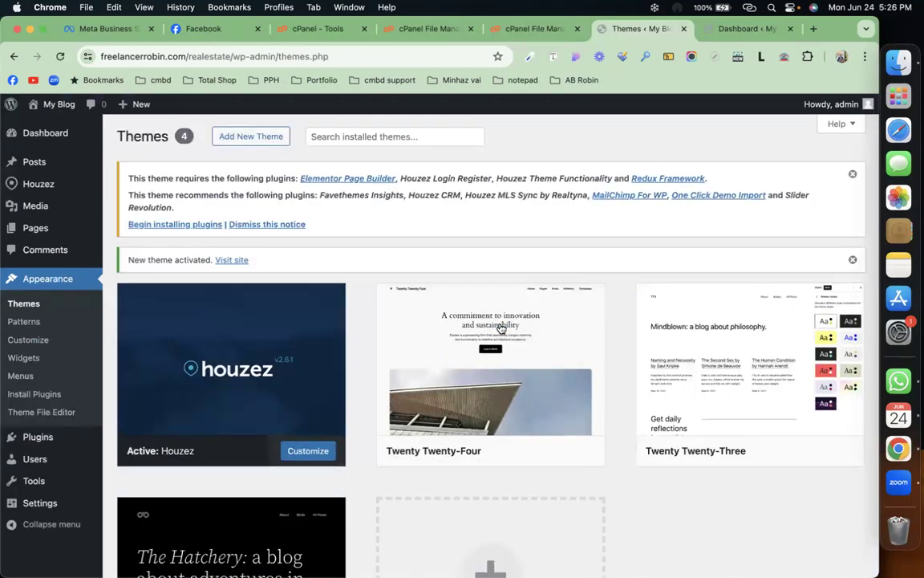
left_click(191, 225)
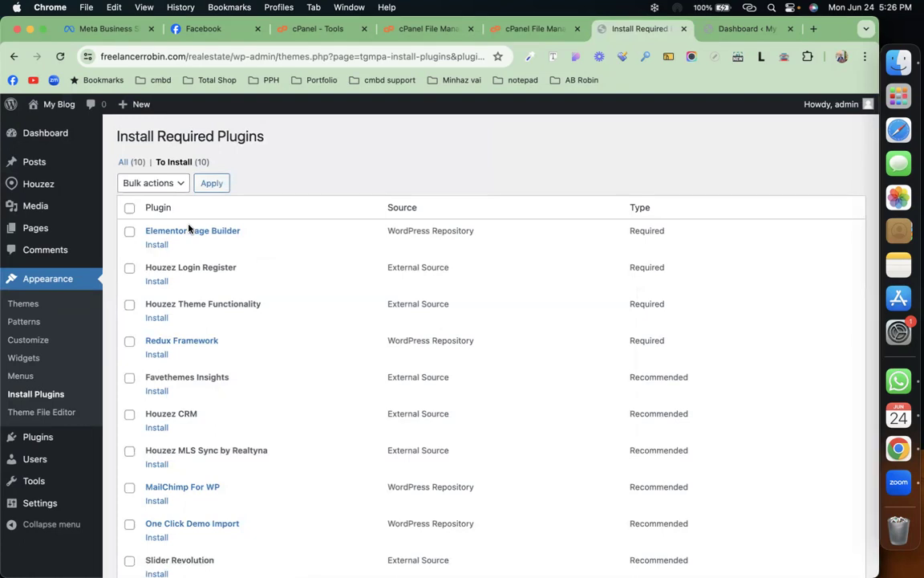
Step: Select every listed Houzez plugin and bulk-install them
scroll(252, 373, "down", 3)
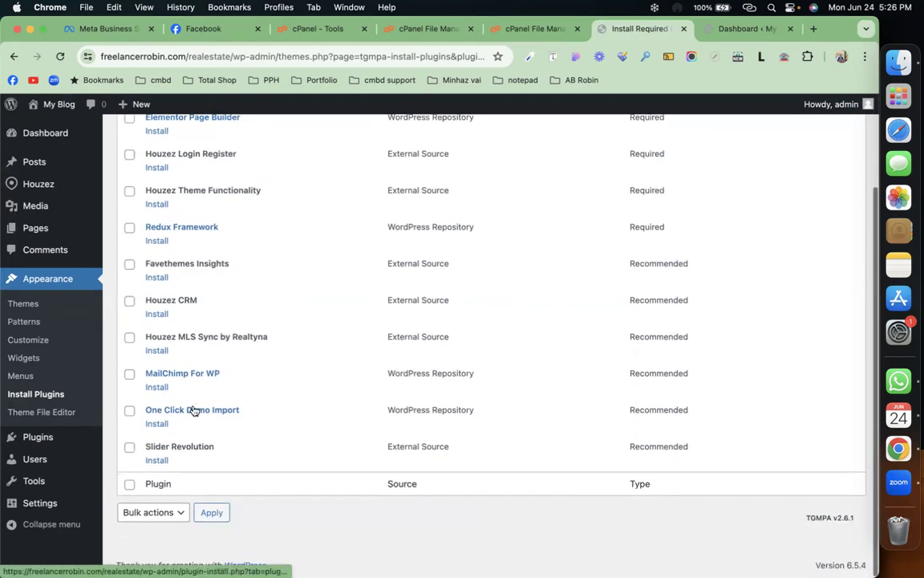
scroll(282, 373, "up", 3)
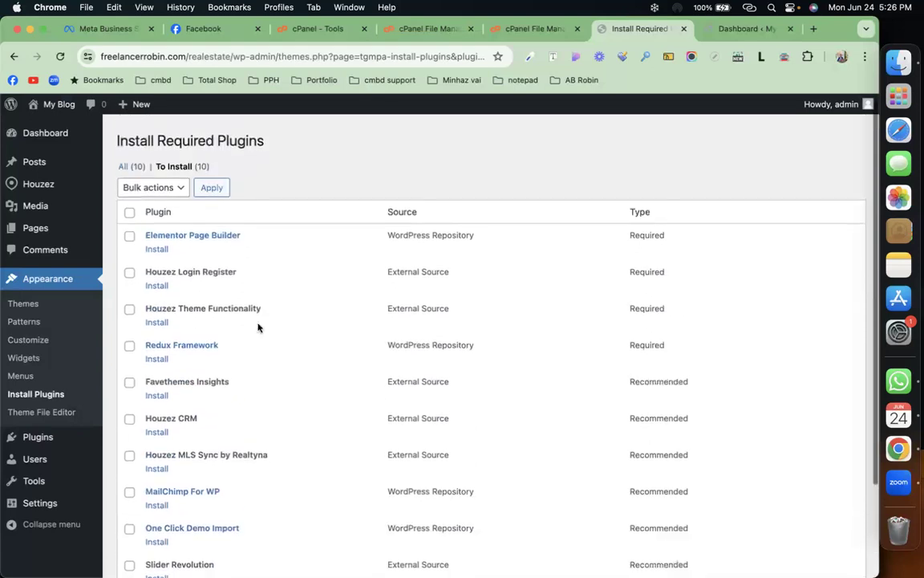
left_click(128, 207)
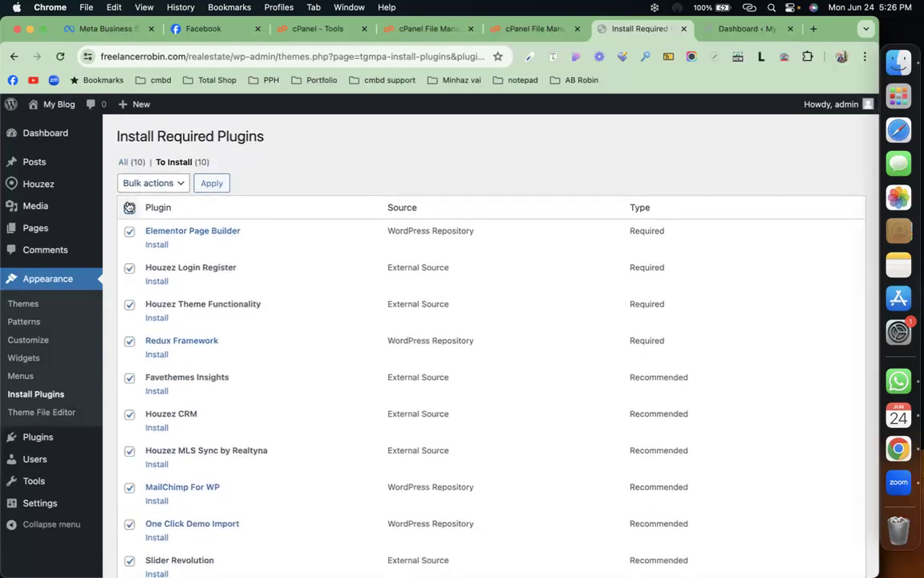
left_click(170, 184)
left_click(146, 197)
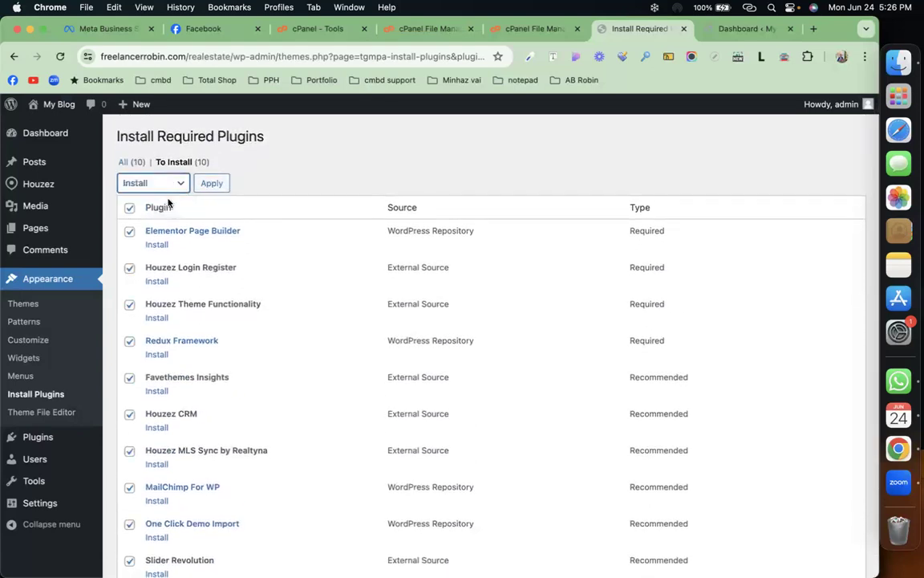
left_click(212, 185)
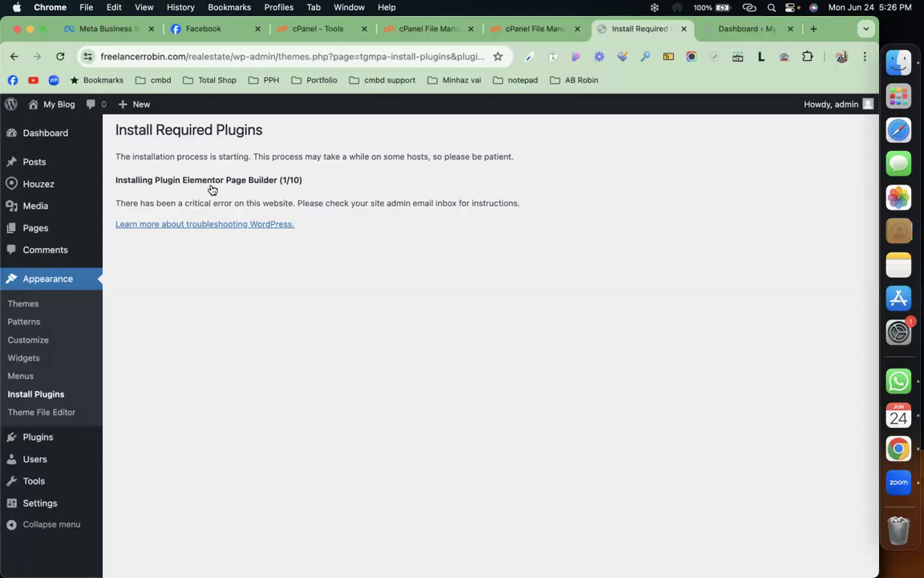
Step: Reload, filter to the nine plugins still to install, and bulk-install them
key("super+r")
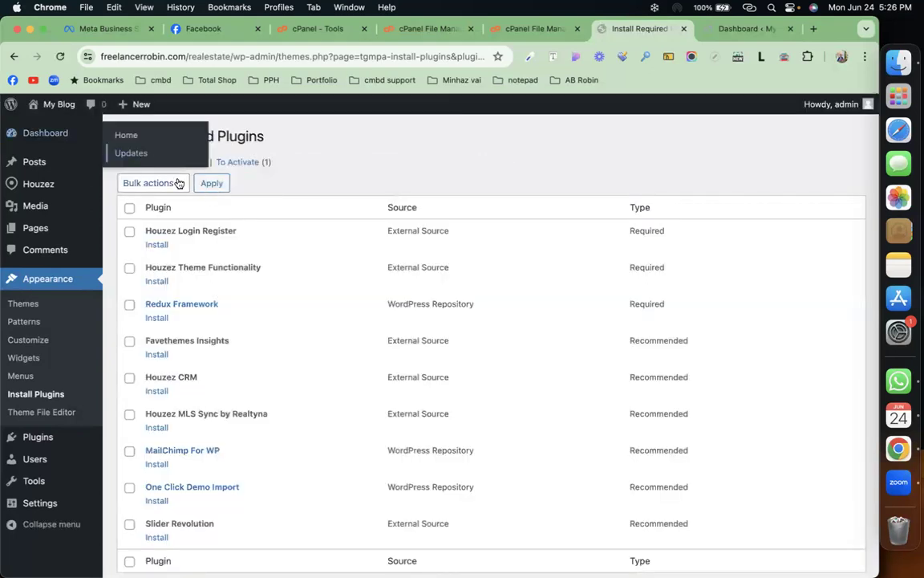
left_click(181, 167)
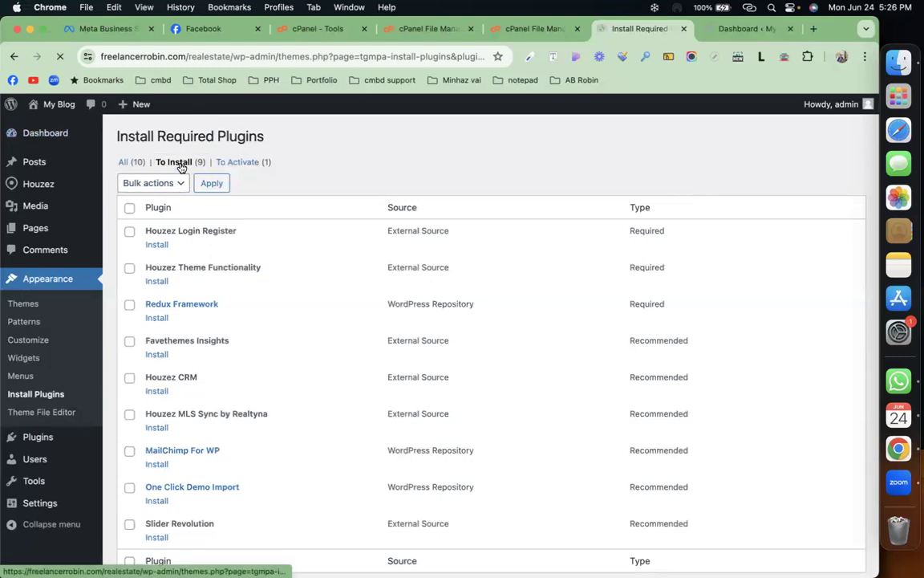
left_click(130, 208)
left_click(164, 186)
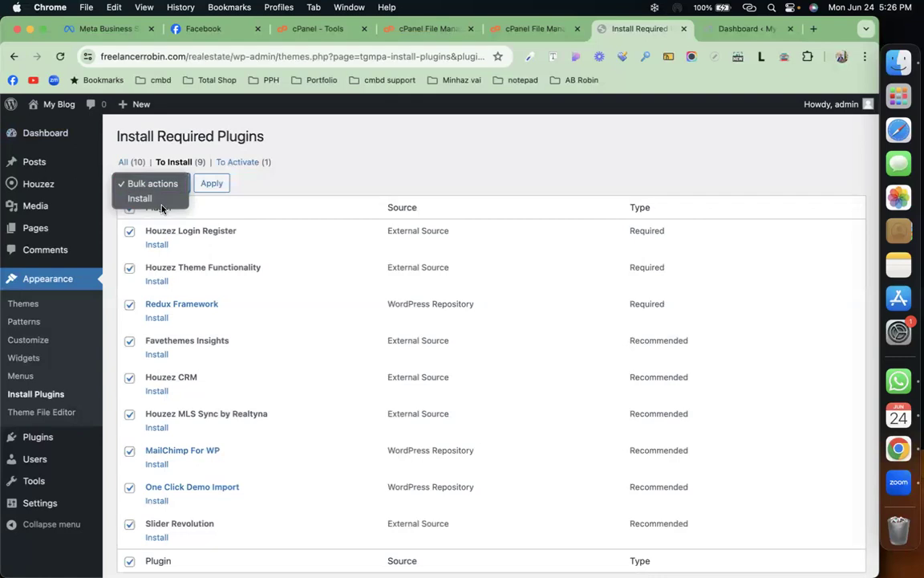
left_click(143, 198)
left_click(207, 185)
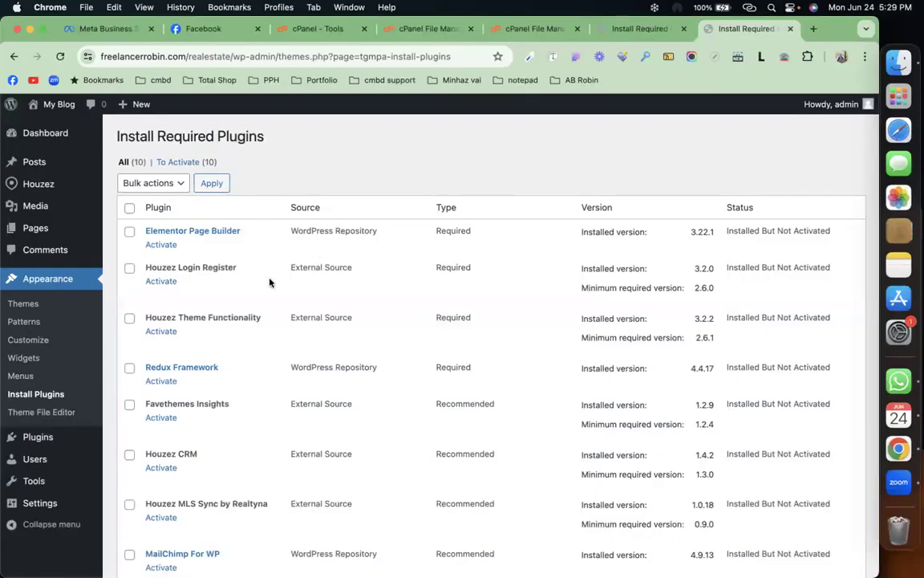
Step: Select all ten installed plugins and bulk-activate them
scroll(250, 335, "down", 5)
scroll(245, 305, "up", 5)
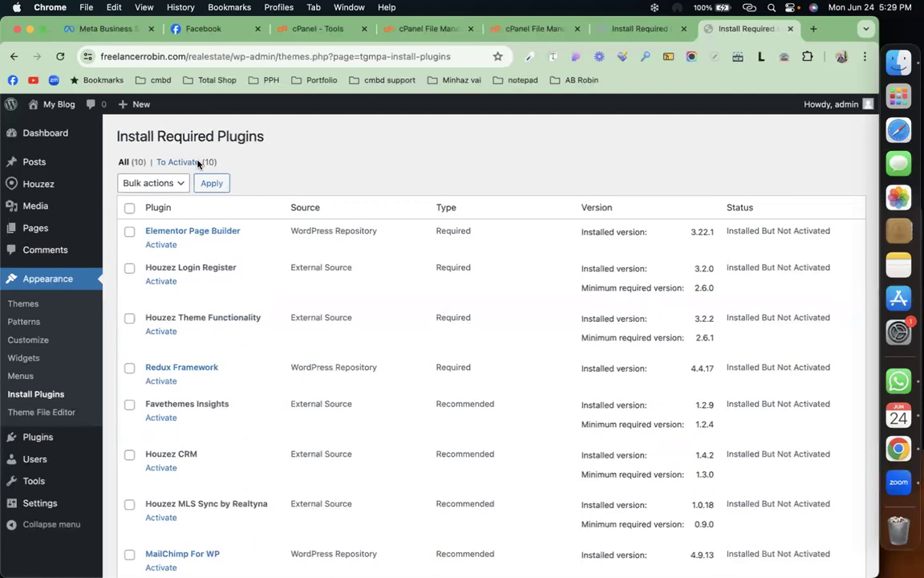
left_click(130, 208)
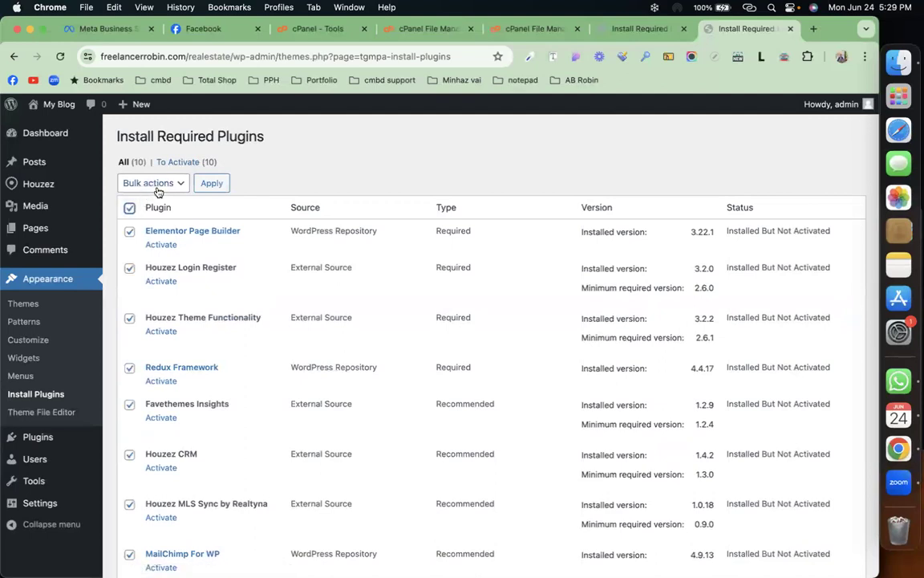
left_click(130, 185)
left_click(145, 227)
left_click(218, 187)
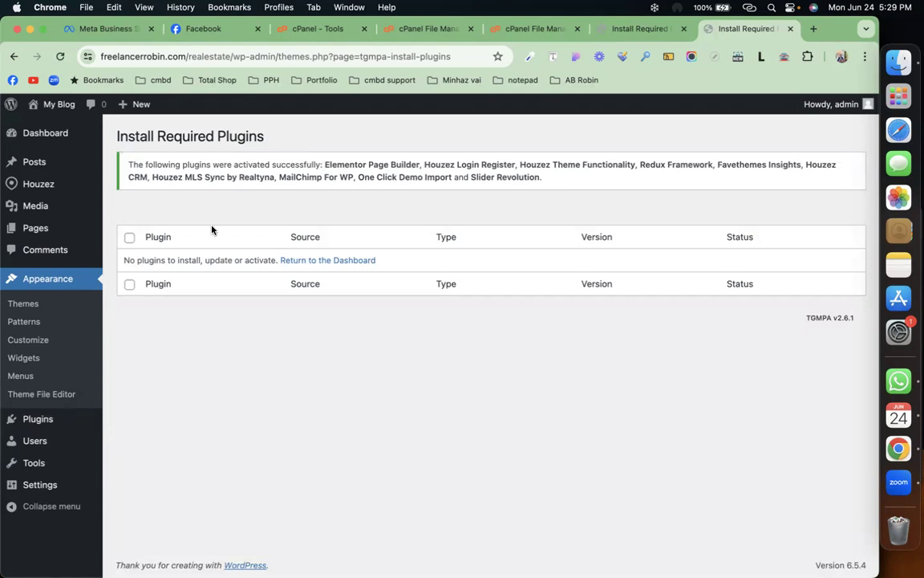
Step: Trim the browser address to /wp-admin/ and load the admin home
mouse_move(48, 189)
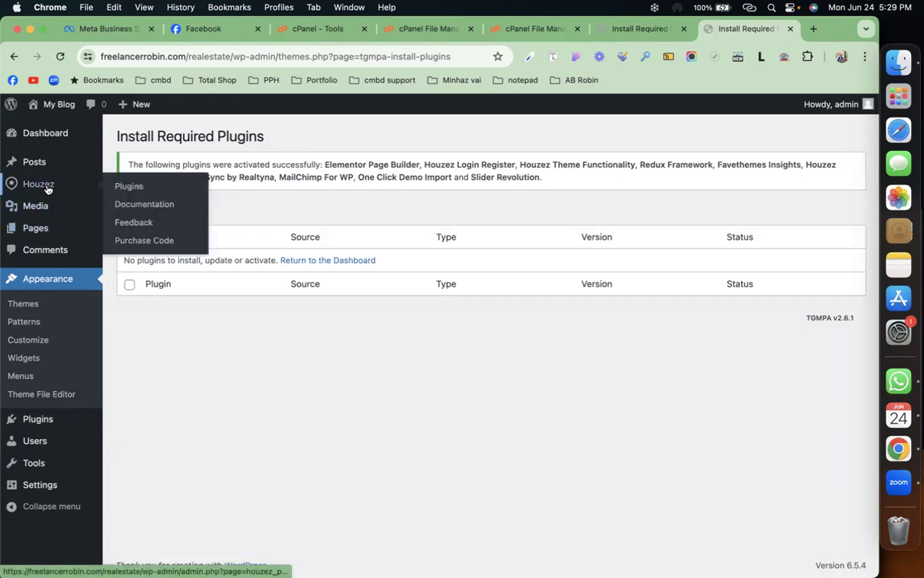
left_click(55, 53)
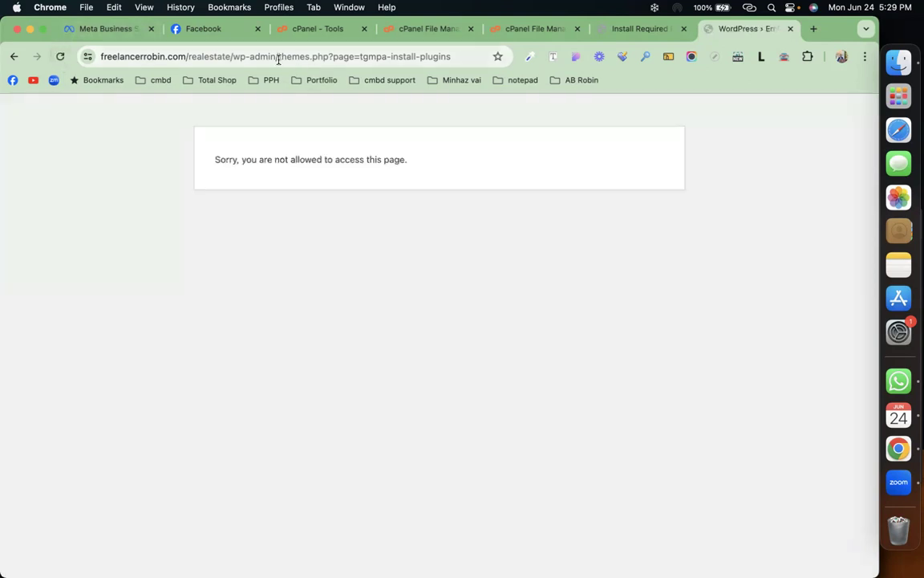
left_click_drag(279, 57, 507, 57)
key("BackSpace")
key("Return")
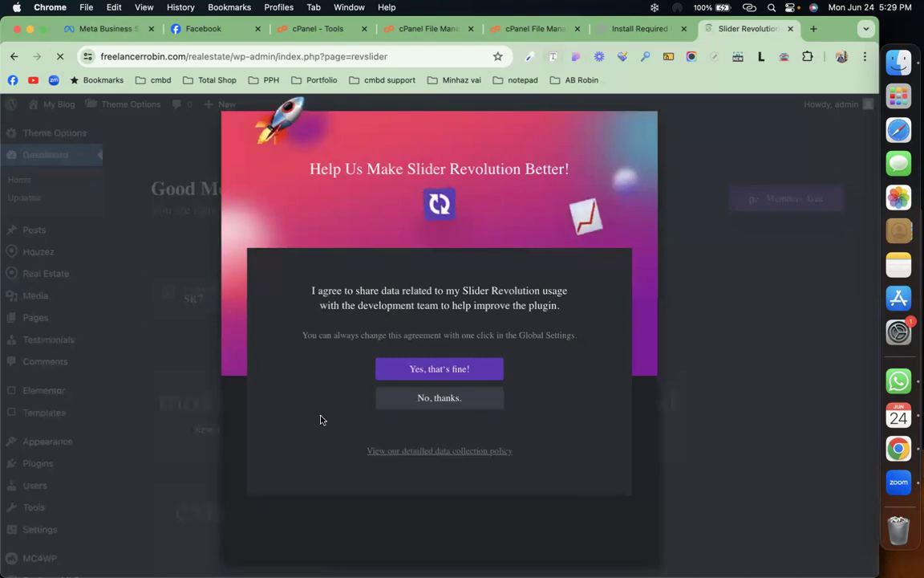
Step: Close the Slider Revolution welcome popup, decline data sharing, and go to the Dashboard
left_click(428, 406)
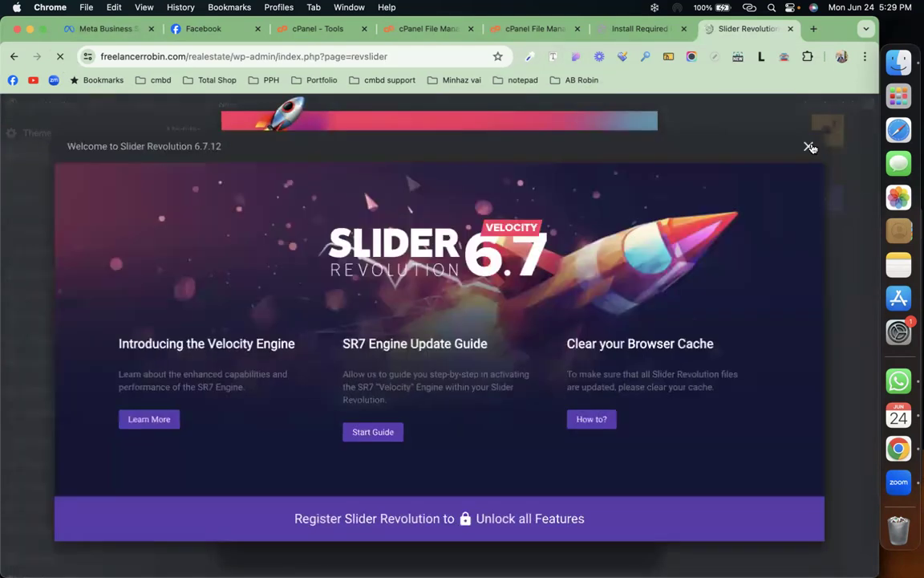
left_click(811, 146)
left_click(469, 398)
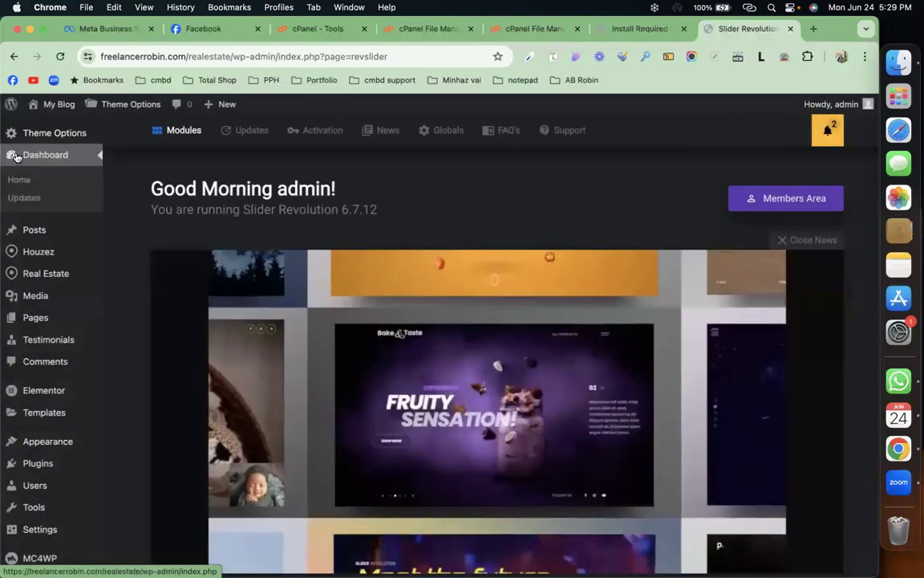
left_click(33, 154)
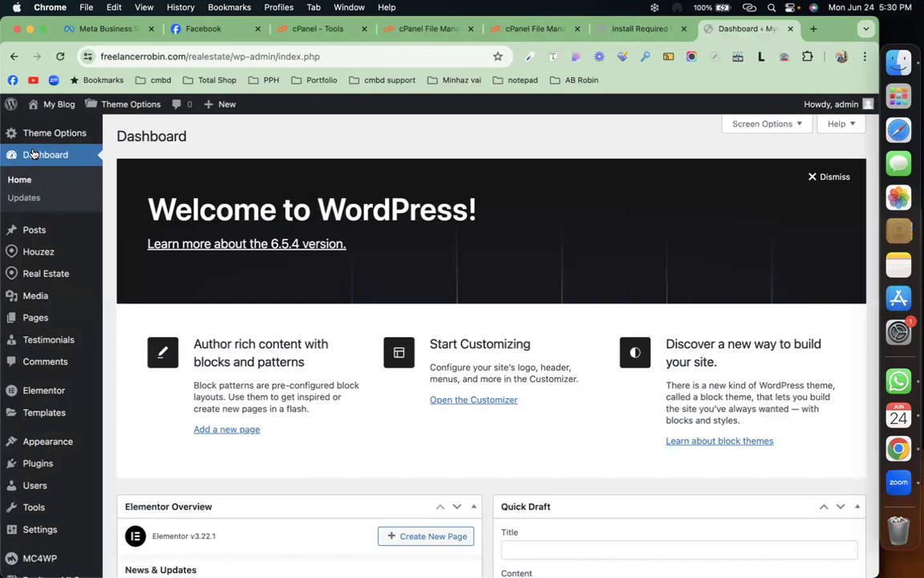
Step: Open Houzez > Demo Import, showing recommended PHP limits and the Houzez 2.6.1 demo
mouse_move(33, 273)
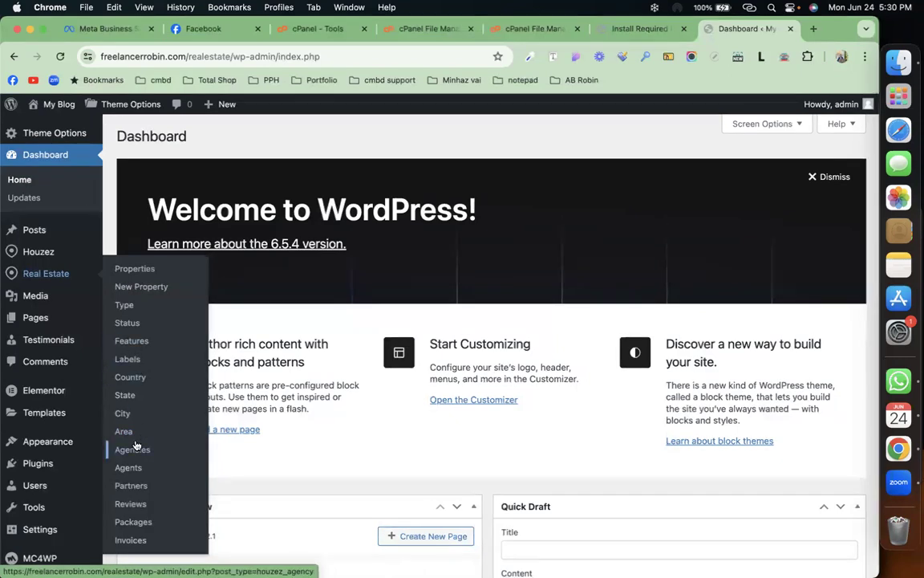
left_click(141, 377)
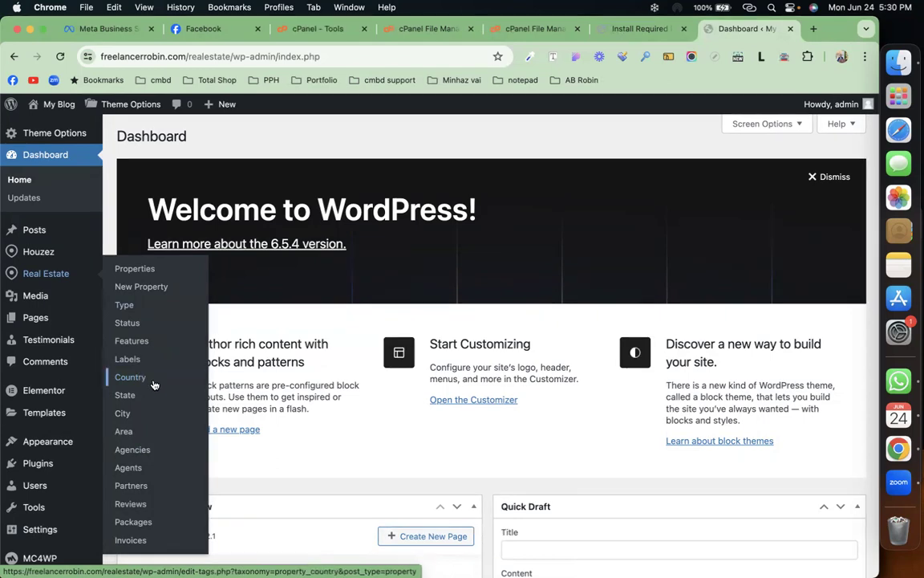
mouse_move(54, 255)
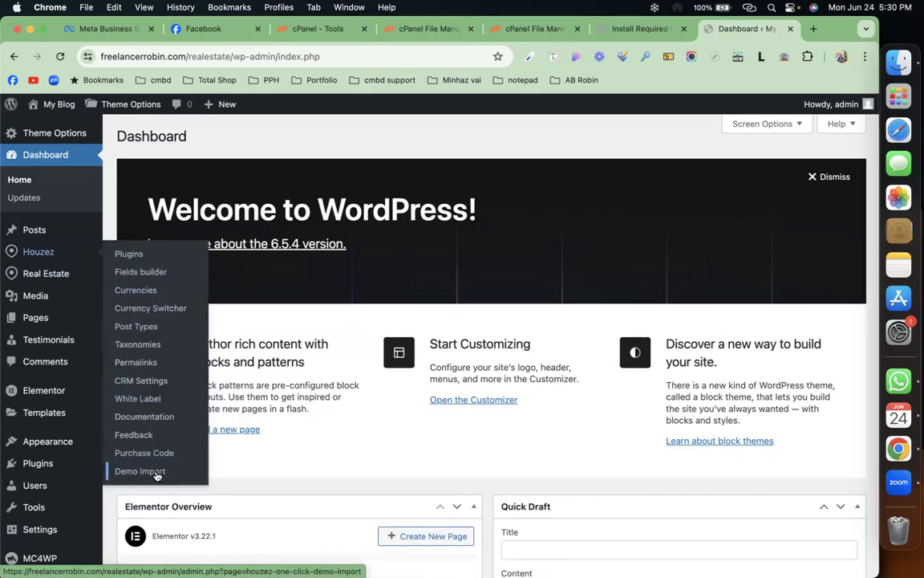
left_click(157, 476)
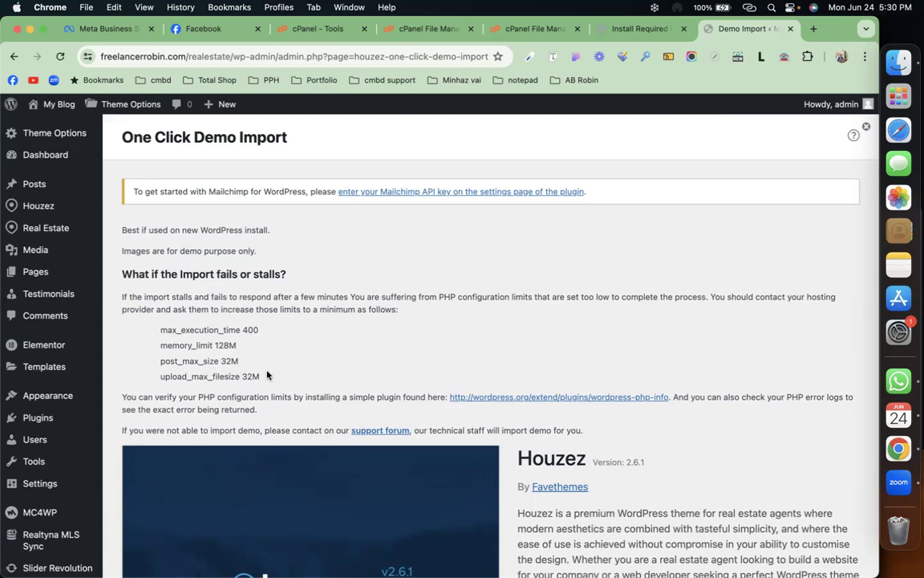
Step: Import the Houzez01 demo, reaching its optional WPForms, All in One SEO and MonsterInsights step
left_click_drag(266, 373, 163, 332)
scroll(251, 330, "down", 15)
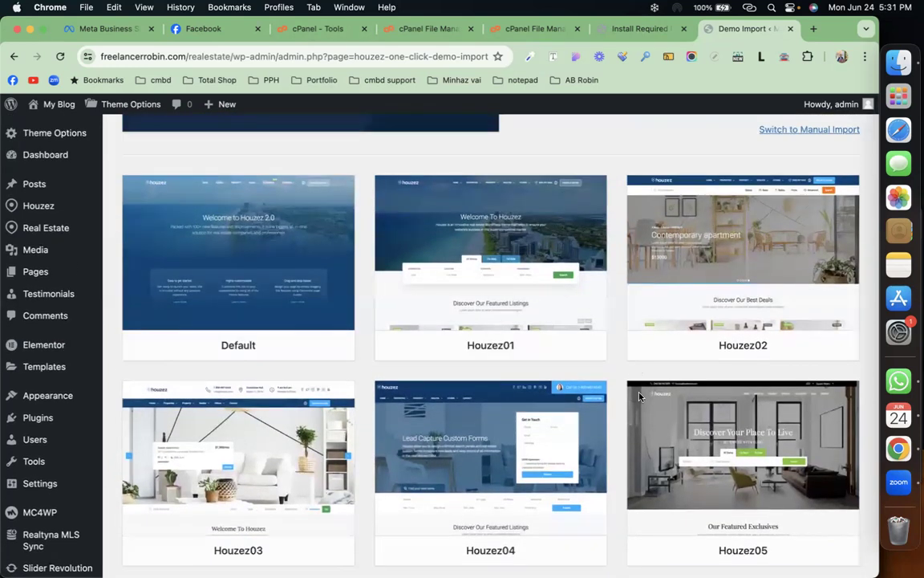
scroll(621, 378, "down", 15)
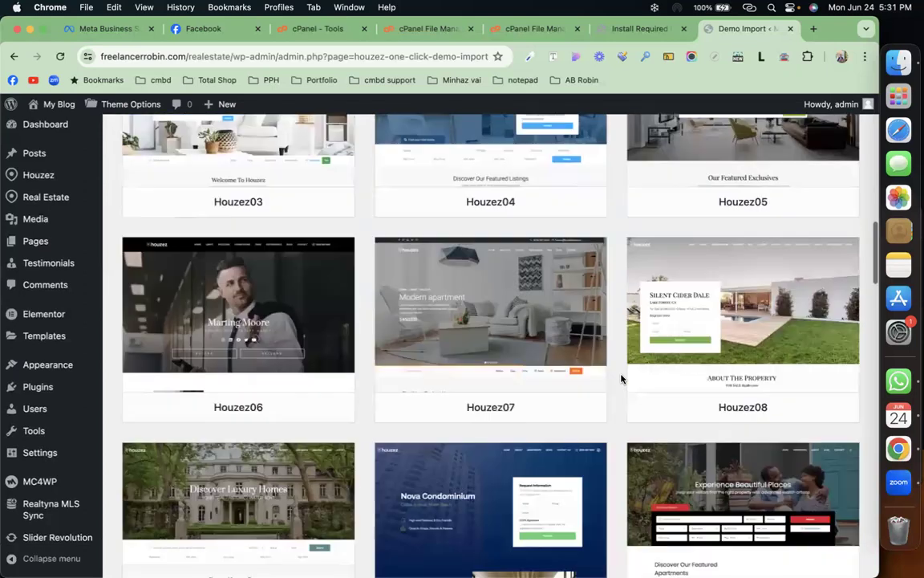
scroll(622, 379, "up", 15)
scroll(622, 379, "up", 2)
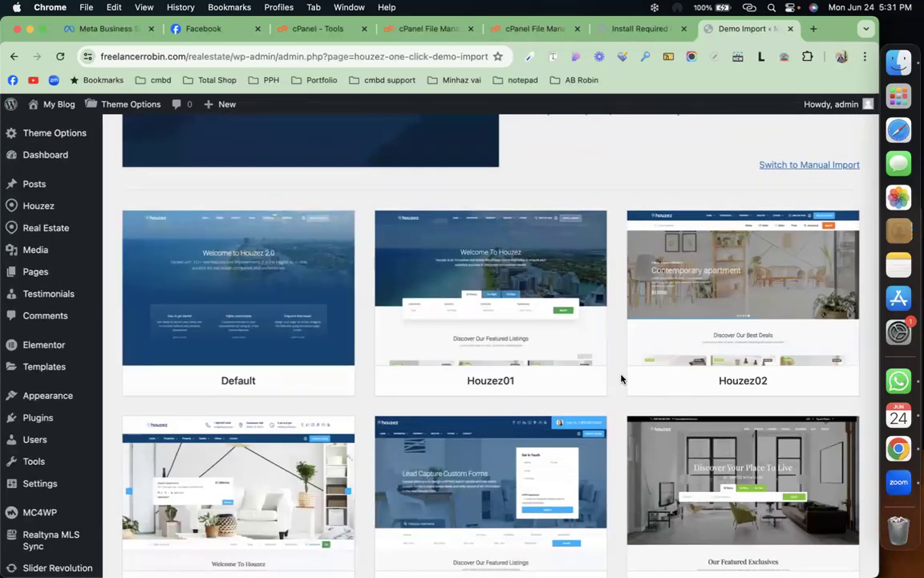
left_click(526, 383)
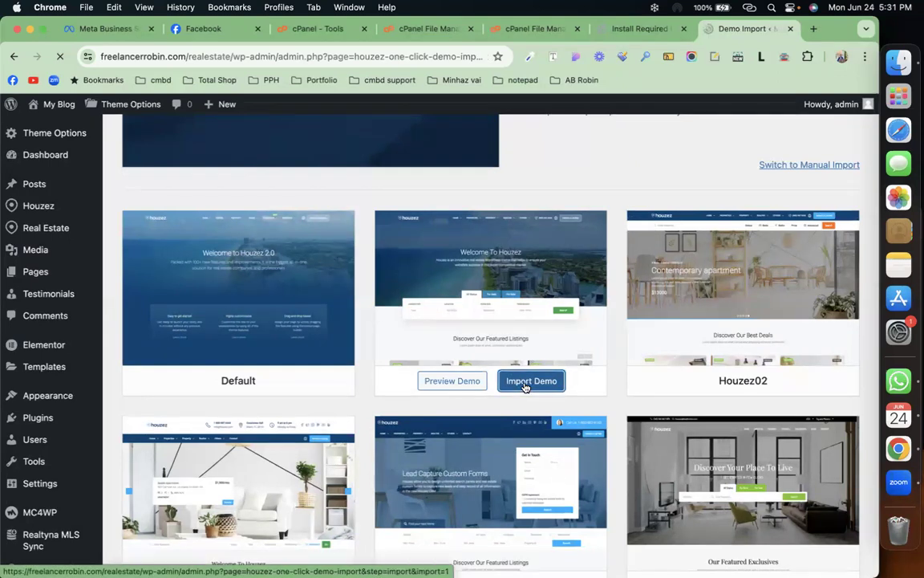
scroll(527, 386, "down", 5)
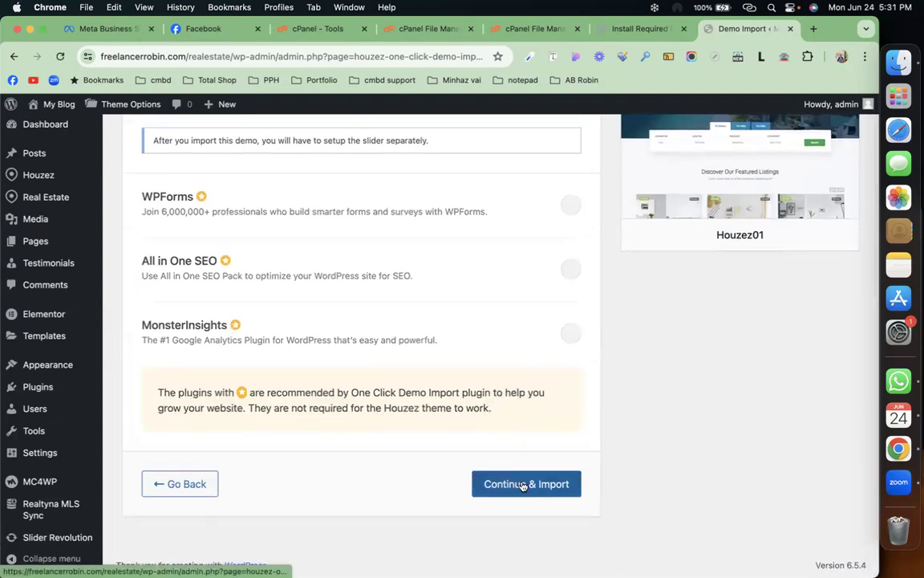
scroll(522, 485, "up", 5)
scroll(522, 485, "down", 5)
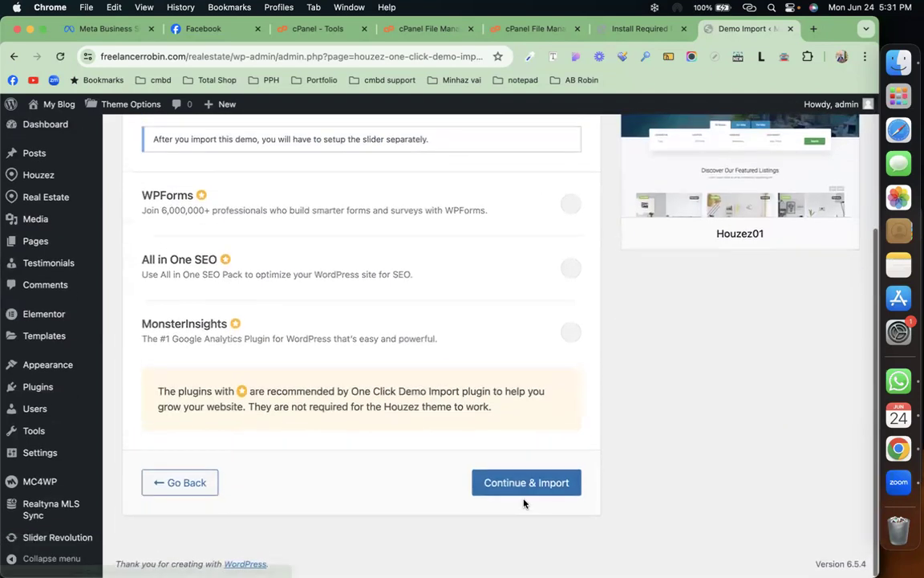
Step: Continue and import the Houzez01 content, then visit the finished site
left_click(562, 486)
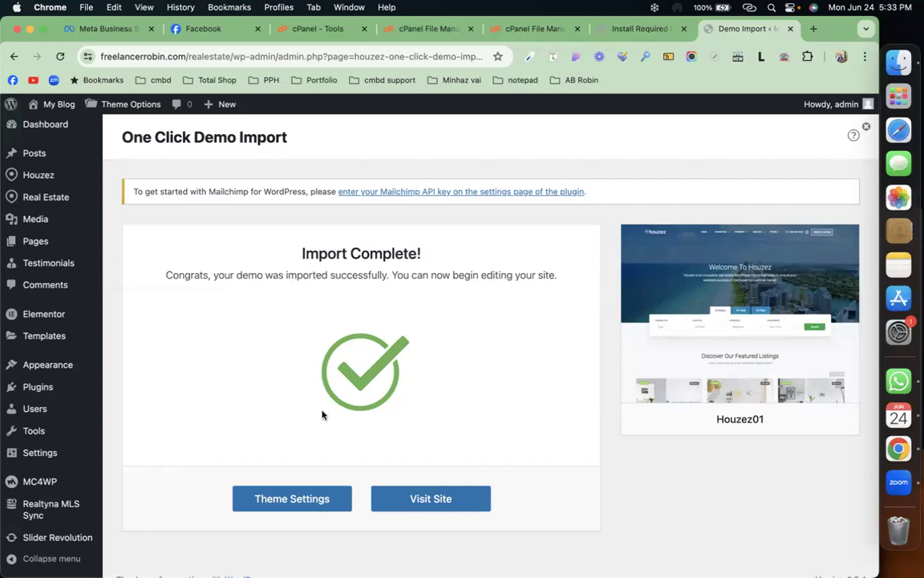
left_click(440, 499)
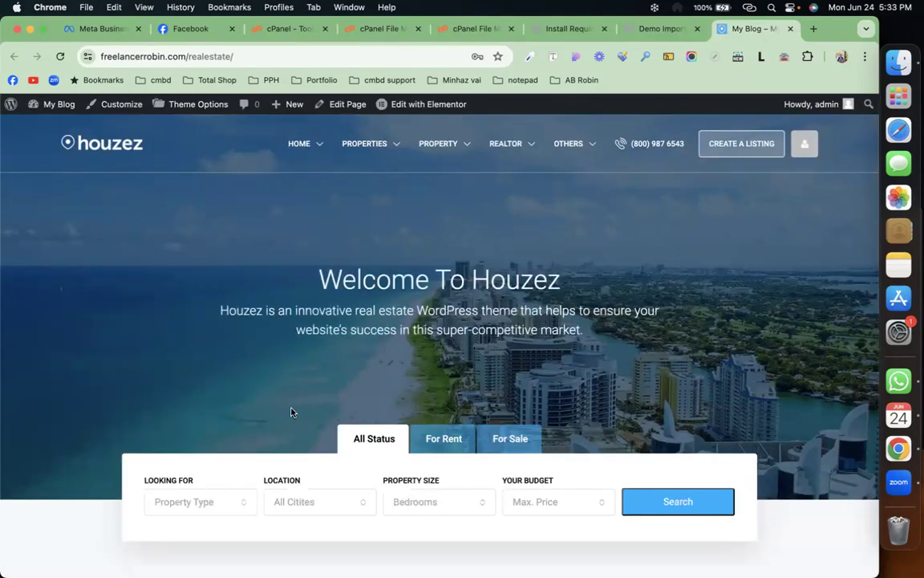
Step: Scroll the Houzez homepage to its featured listings, then return to the Demo Import tab
scroll(293, 408, "down", 10)
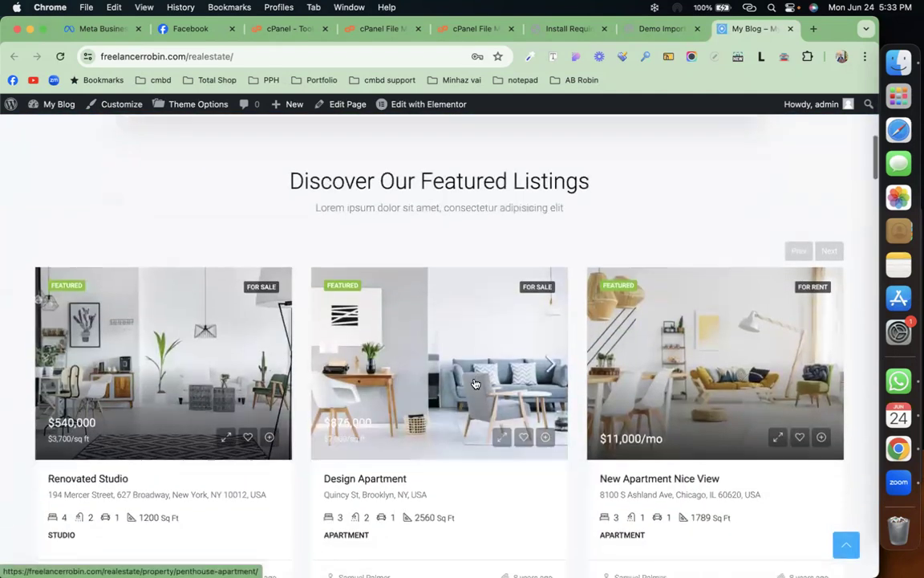
scroll(473, 382, "down", 5)
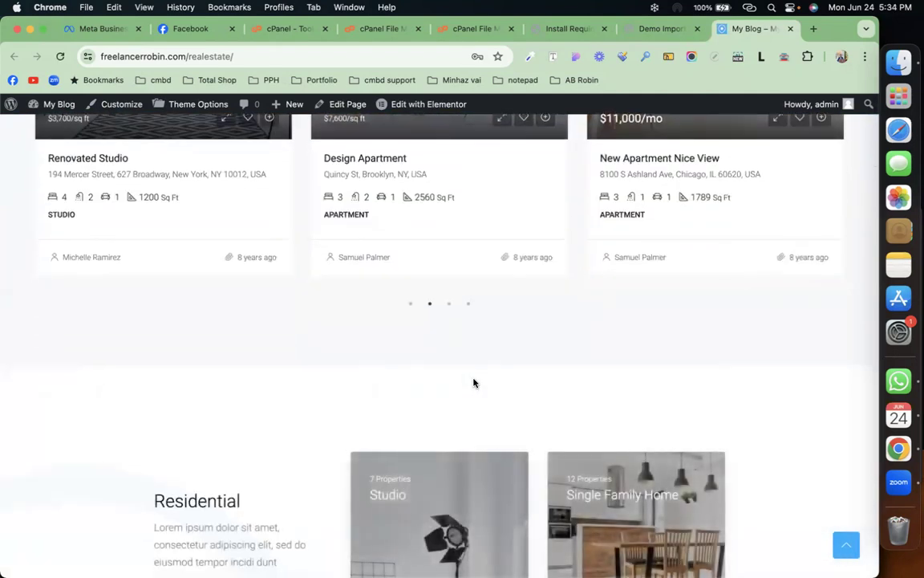
left_click(652, 29)
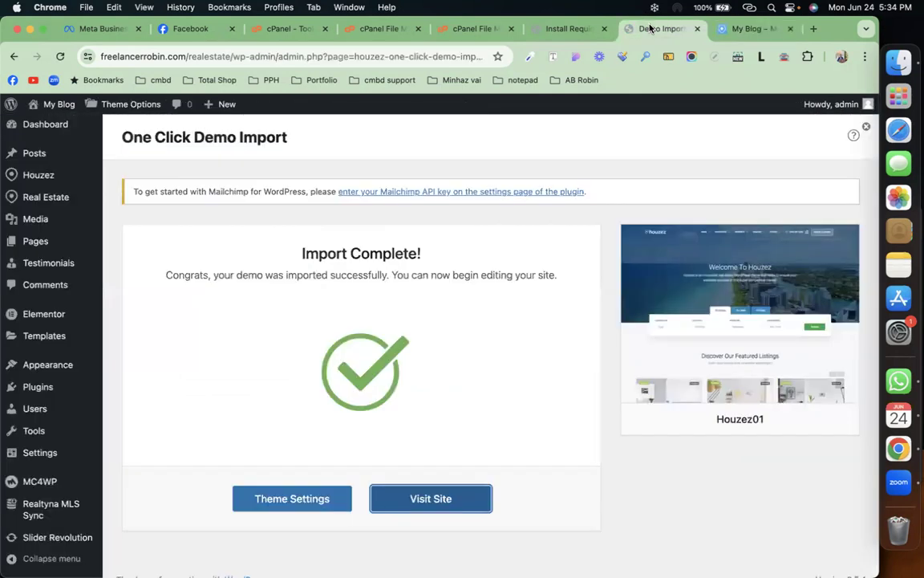
mouse_move(62, 196)
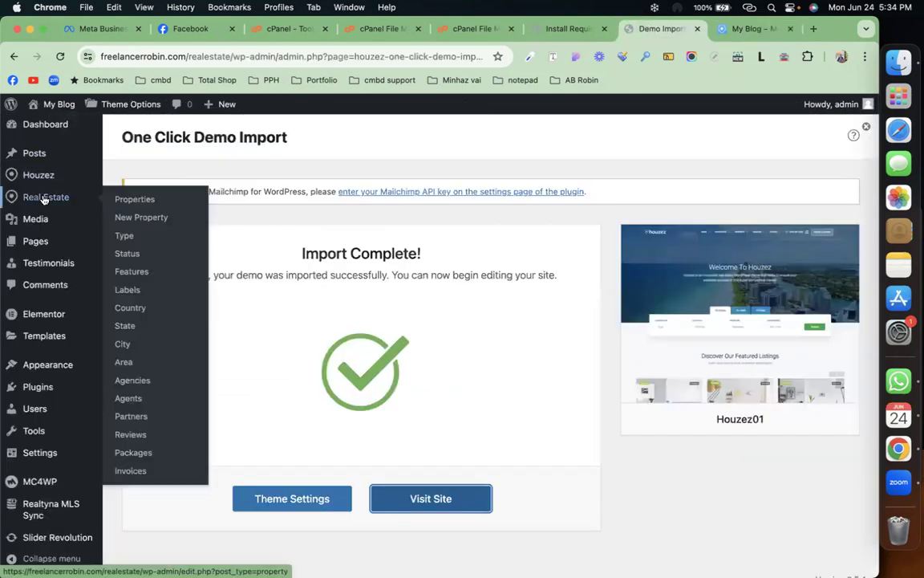
Step: Open Real Estate > Type and review its 10 types, such as Commercial, Office, Apartment, Villa
left_click(121, 237)
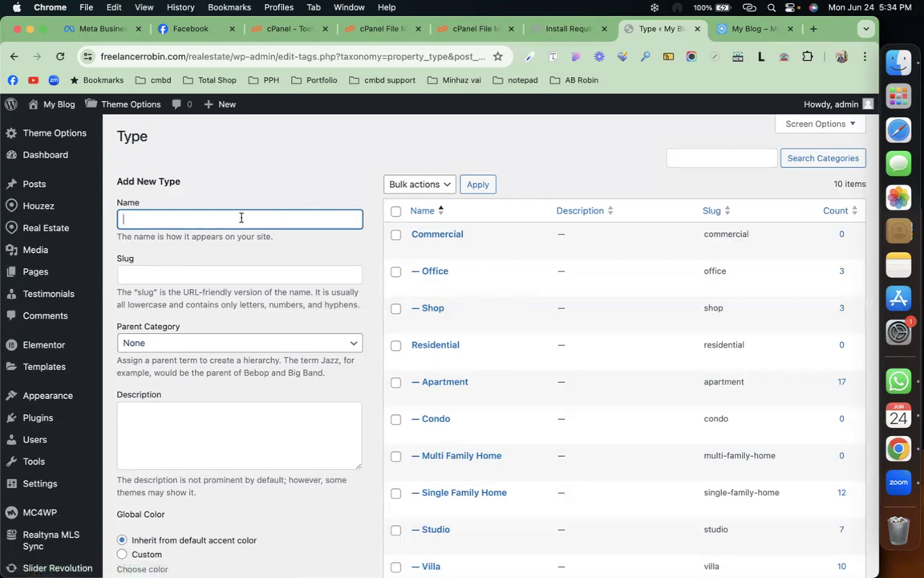
scroll(241, 241, "down", 5)
scroll(178, 499, "down", 2)
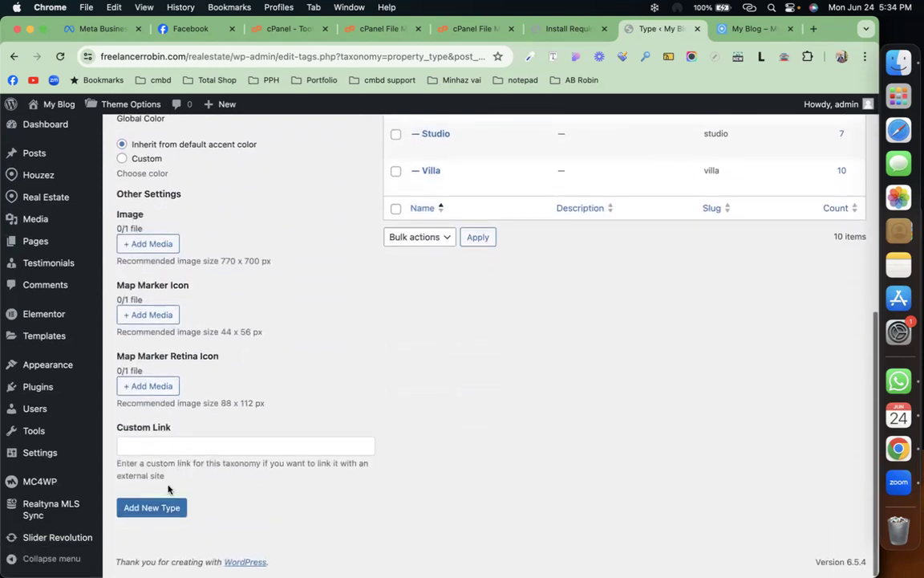
scroll(311, 338, "up", 3)
scroll(310, 338, "up", 3)
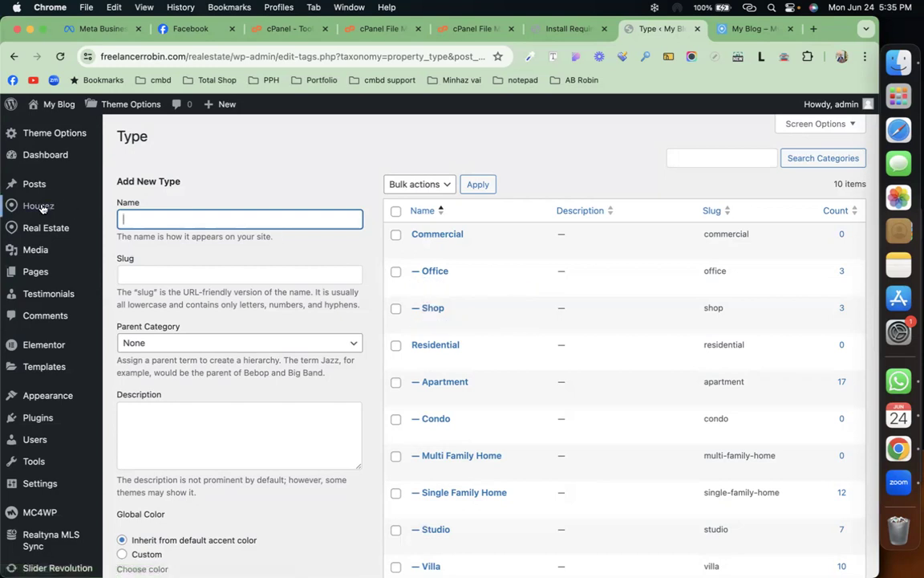
Step: Under Real Estate > Status, bulk-delete six statuses, keeping only For Rent and For Sale
mouse_move(48, 228)
left_click(126, 287)
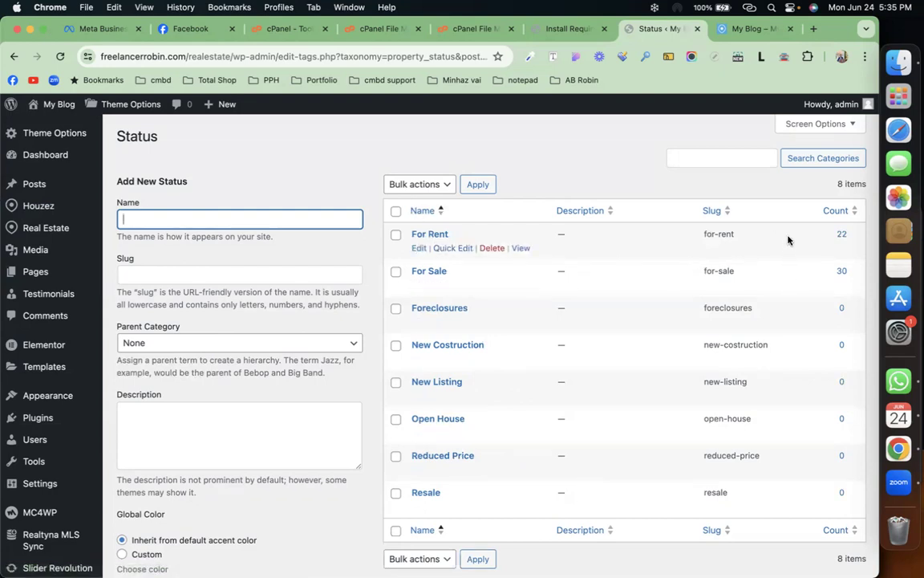
left_click(392, 213)
left_click(396, 272)
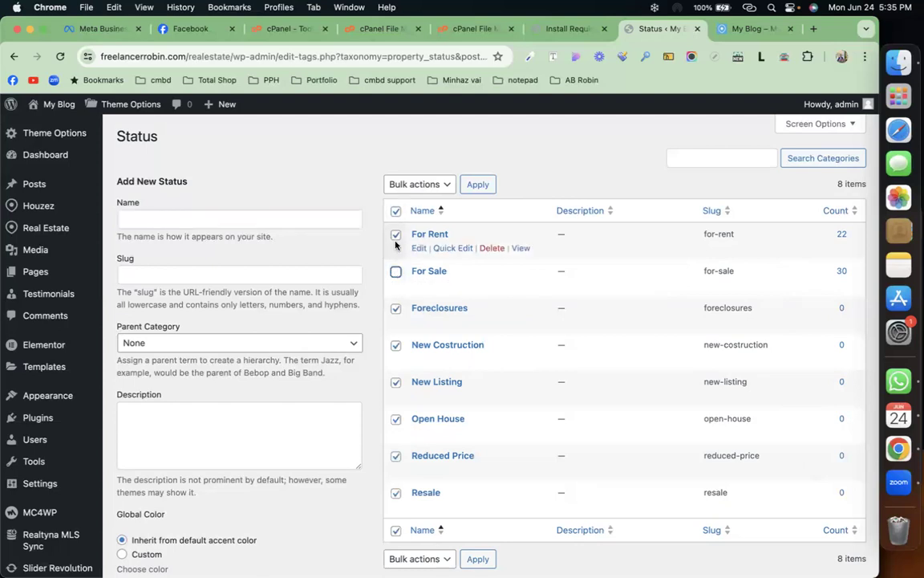
left_click(395, 235)
left_click(428, 190)
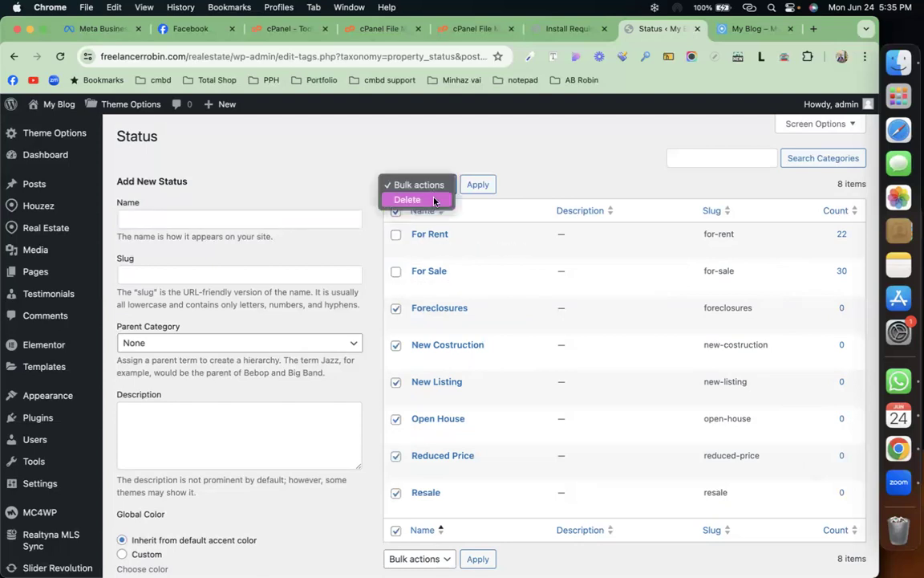
left_click(433, 201)
left_click(474, 191)
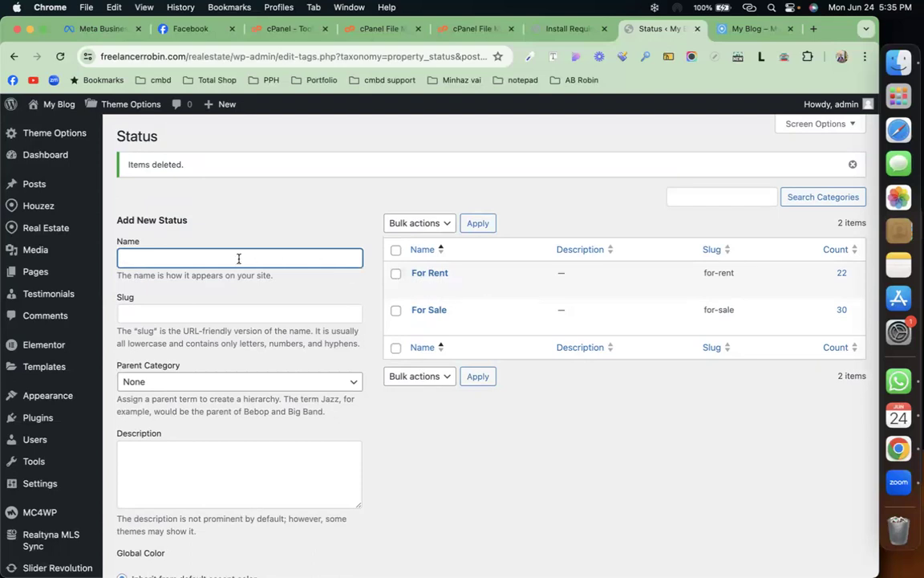
scroll(237, 462, "down", 5)
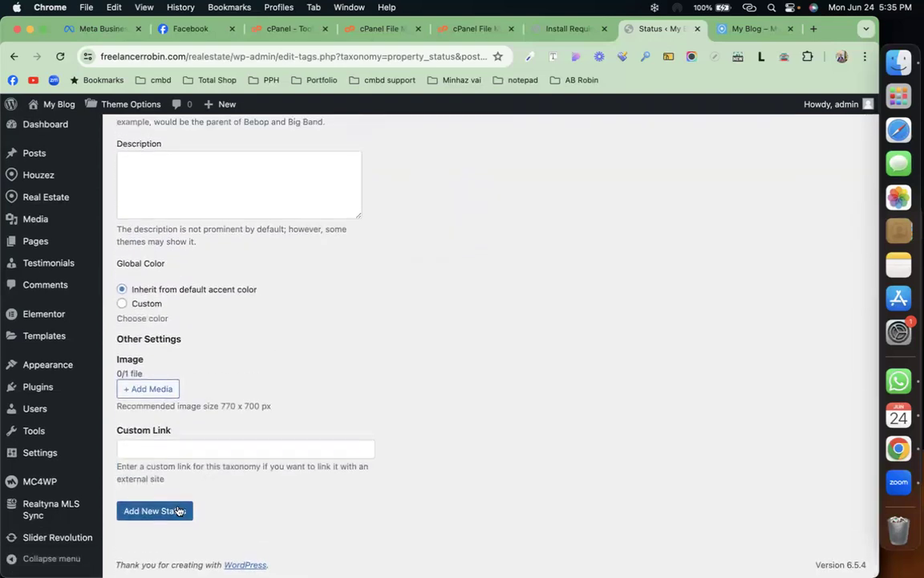
scroll(283, 387, "up", 5)
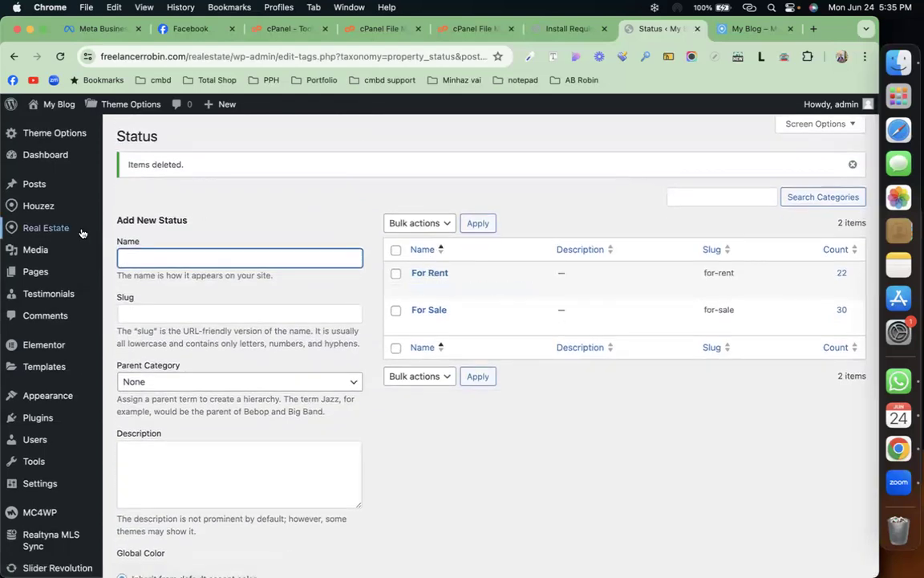
Step: Under Real Estate > Features, add 'wooden floor', bringing the list to 15 features
mouse_move(68, 227)
left_click(132, 303)
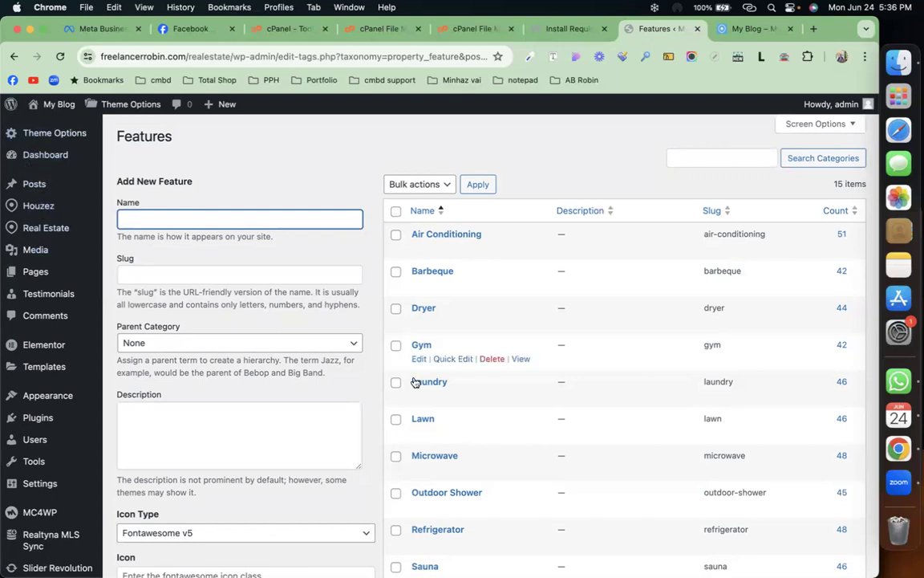
scroll(415, 383, "down", 1)
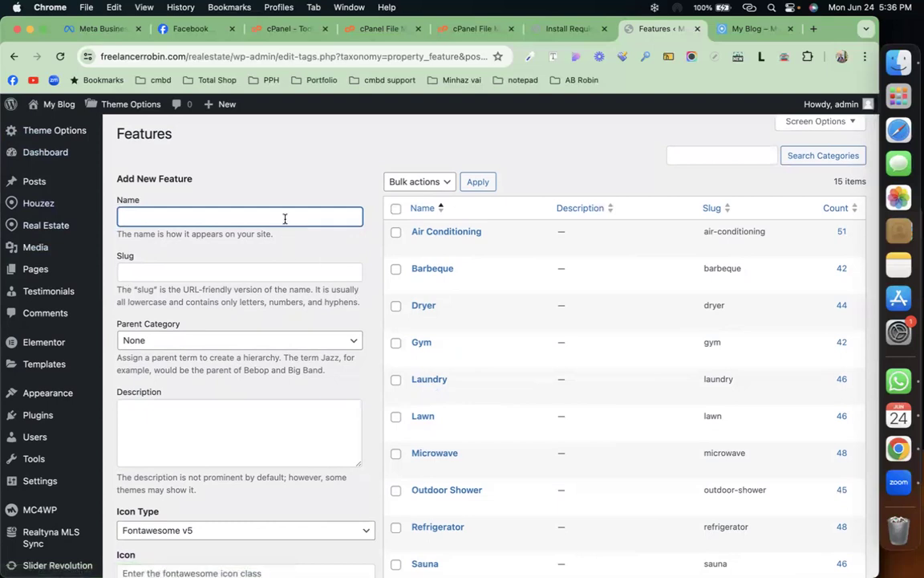
type("wooden floor")
scroll(185, 285, "down", 5)
left_click(172, 326)
scroll(291, 337, "up", 5)
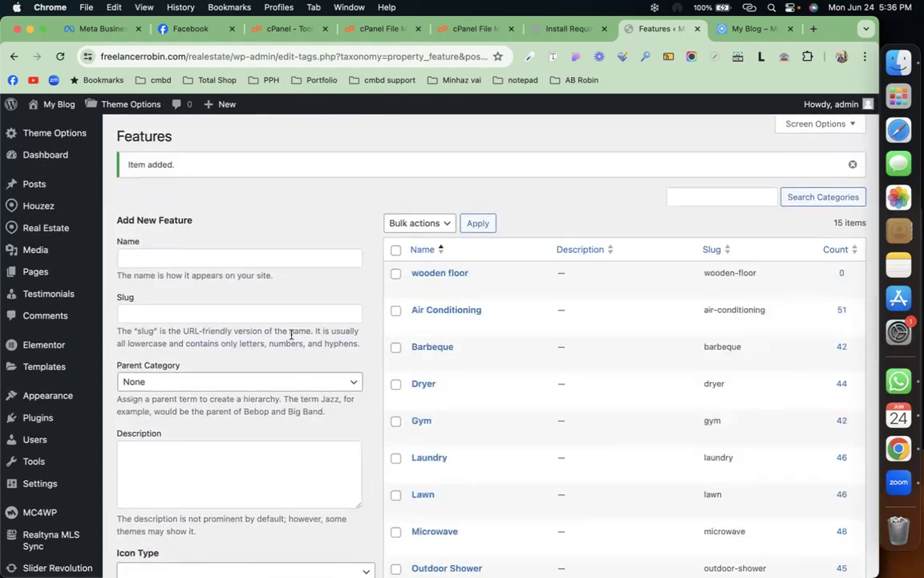
scroll(464, 350, "down", 3)
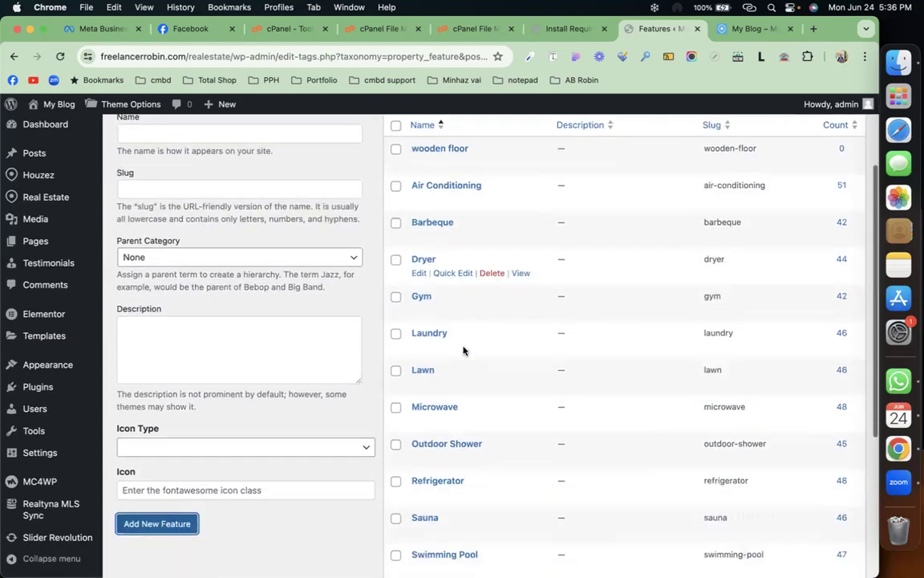
scroll(464, 350, "down", 4)
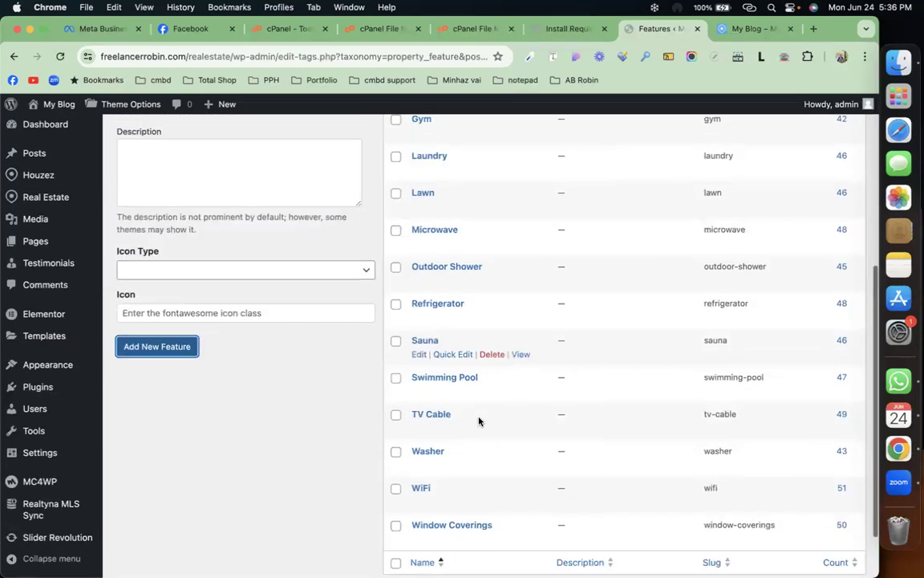
scroll(479, 420, "down", 2)
scroll(479, 421, "up", 5)
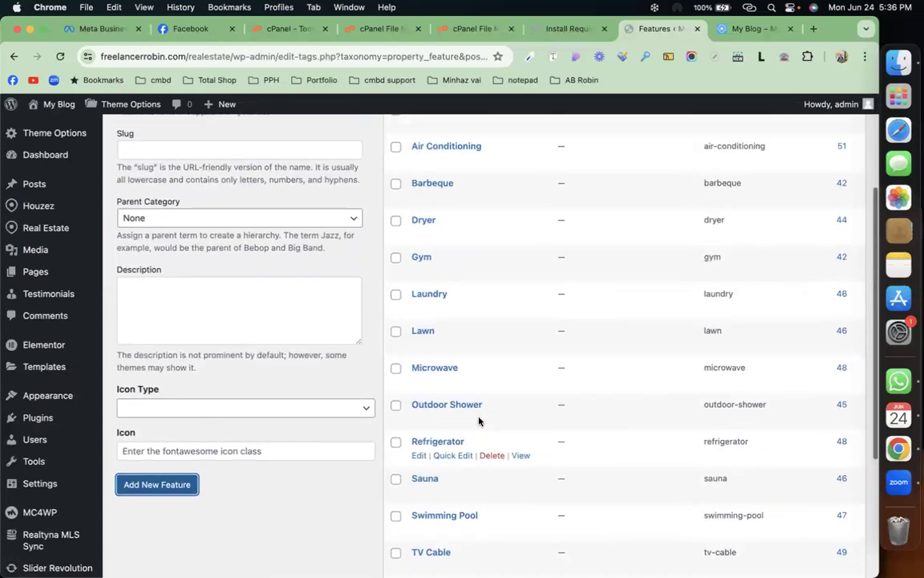
scroll(479, 421, "up", 3)
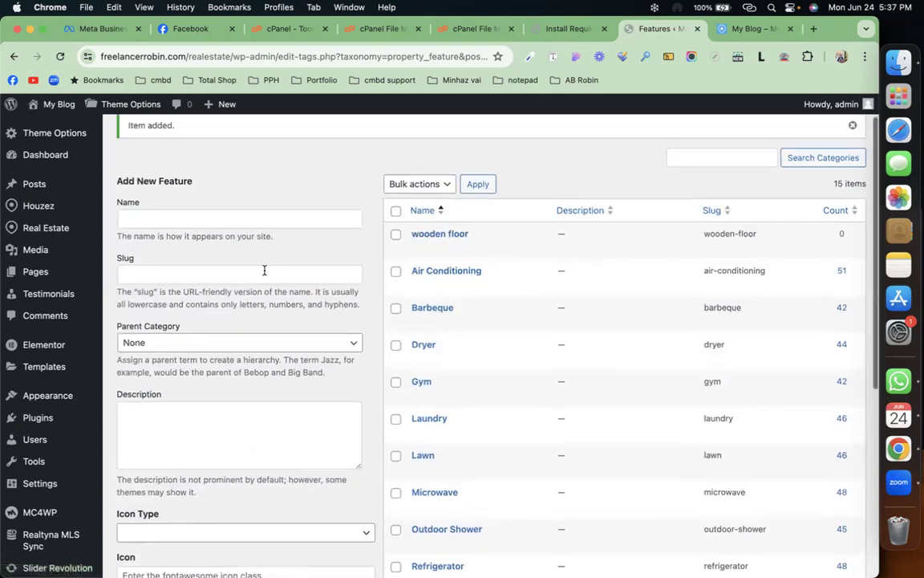
mouse_move(74, 233)
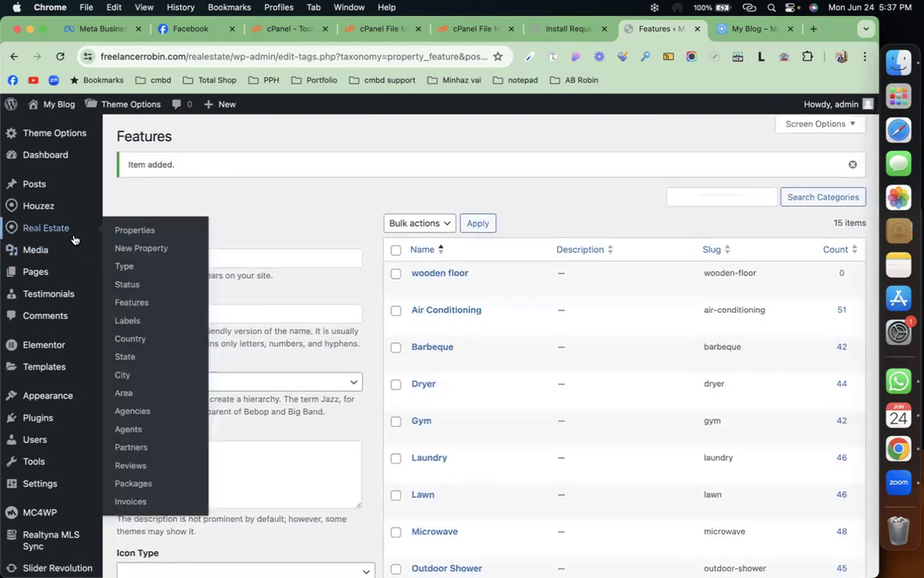
Step: Create the Best Deal property label alongside Hot Offer, Open House and Sold
left_click(134, 321)
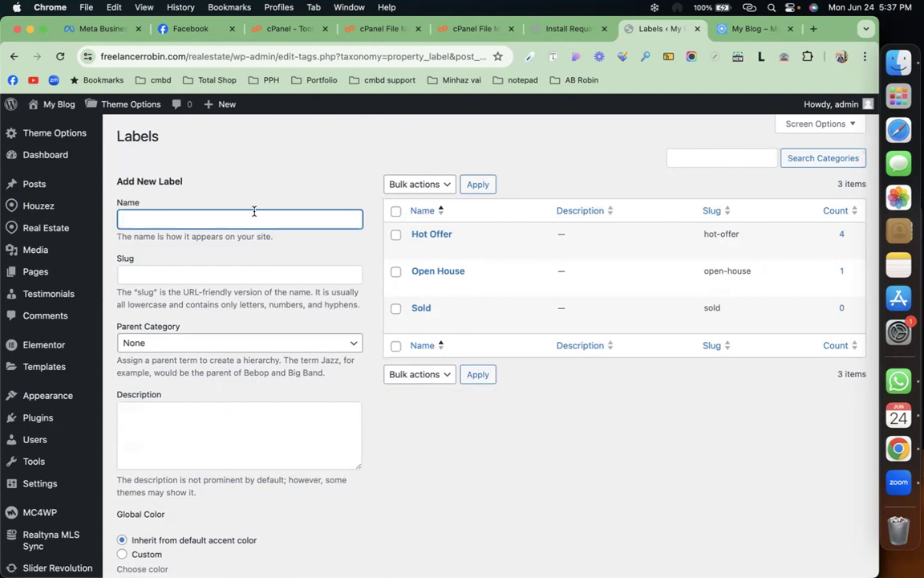
type("Best Deal")
scroll(204, 437, "down", 5)
left_click(170, 511)
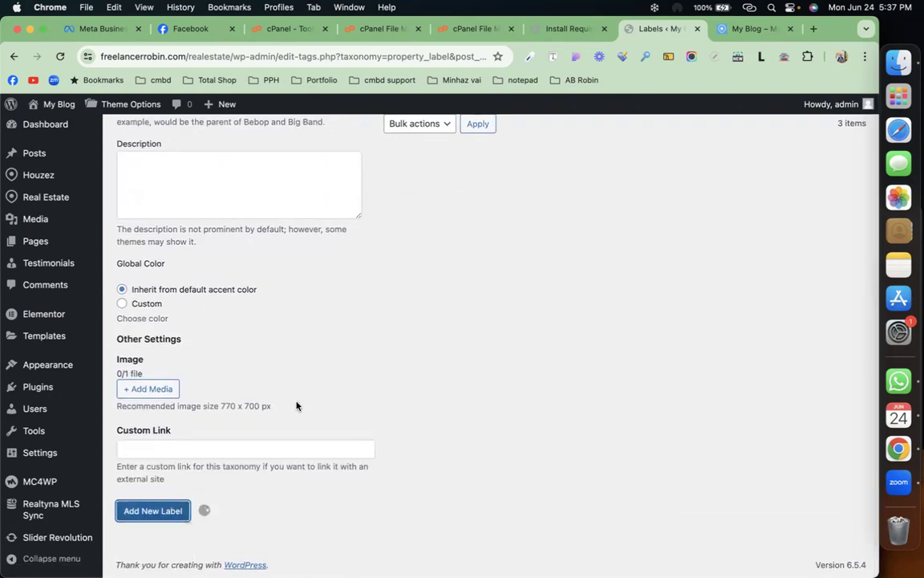
mouse_move(45, 228)
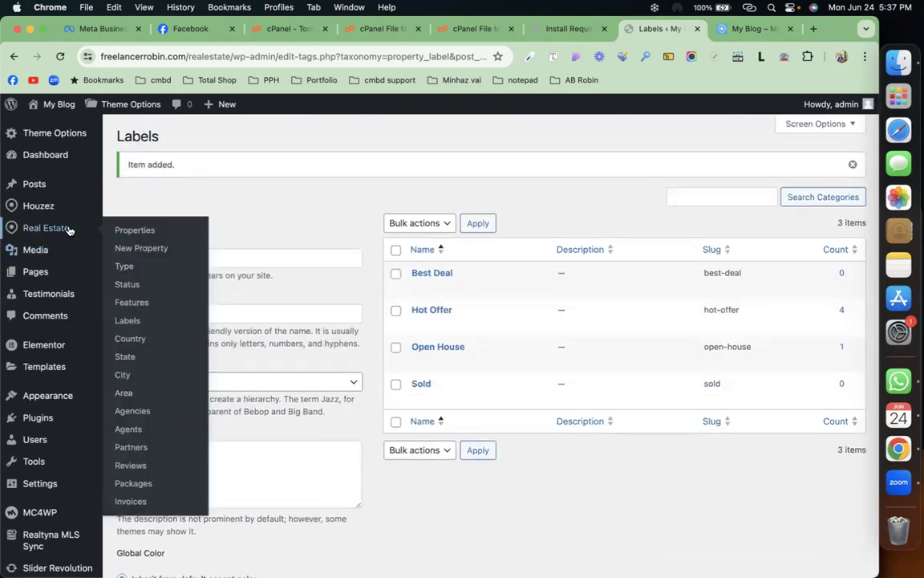
Step: Add Bangladesh to the property Country list next to United States
left_click(135, 341)
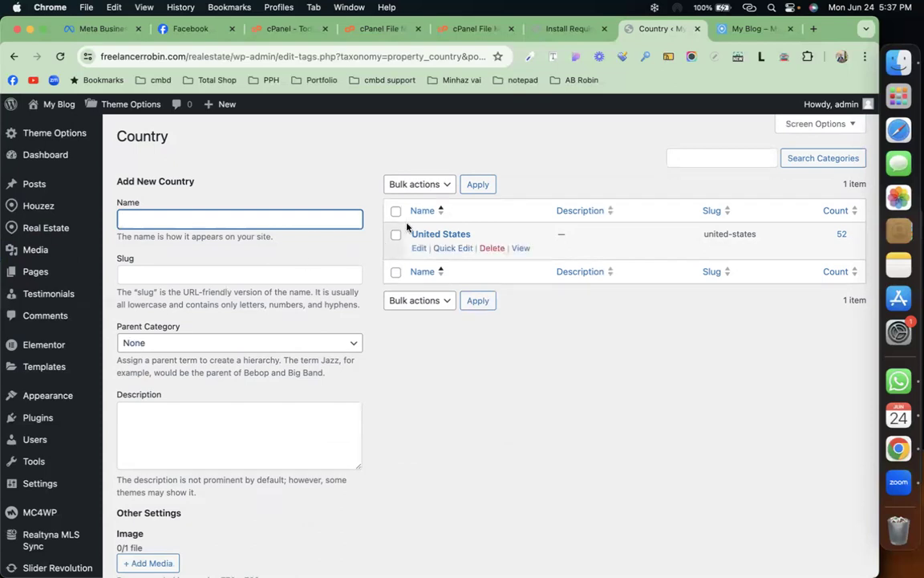
type("ban")
key("BackSpace")
key("BackSpace")
type("b")
key("BackSpace")
key("BackSpace")
type("B")
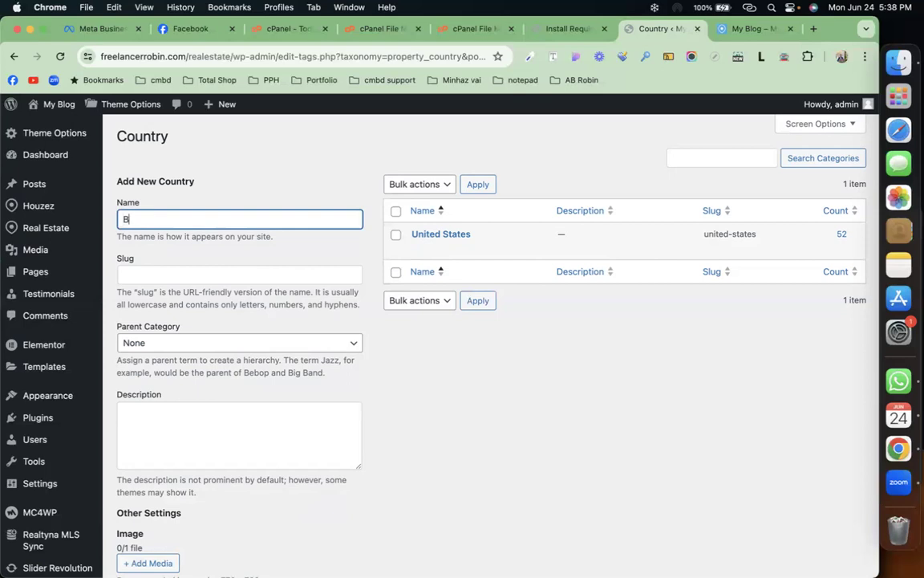
type("angladesh")
scroll(386, 411, "down", 4)
left_click(173, 527)
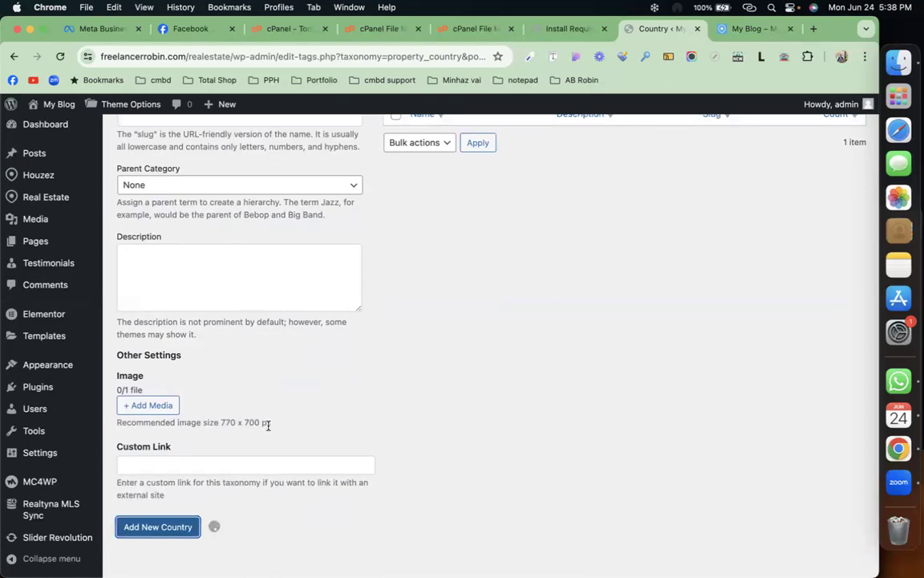
Step: Create the state Dhaka with Parent Category left at None
mouse_move(80, 227)
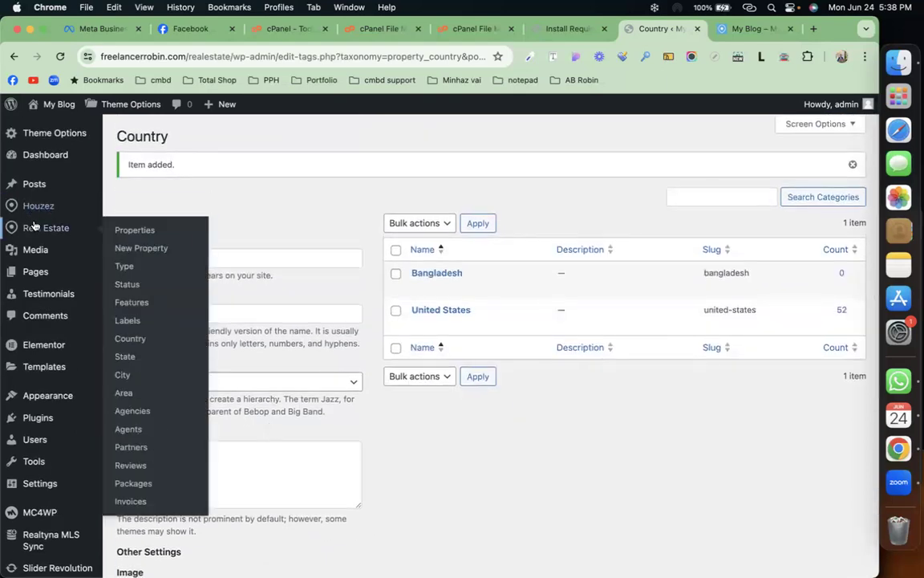
left_click(126, 356)
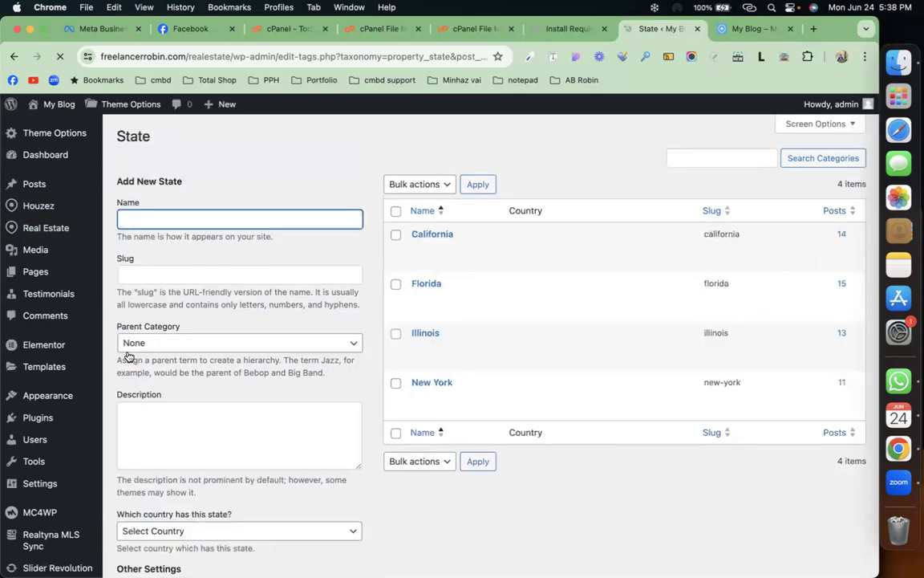
type("d")
key("BackSpace")
type("Dhaka")
scroll(449, 321, "down", 5)
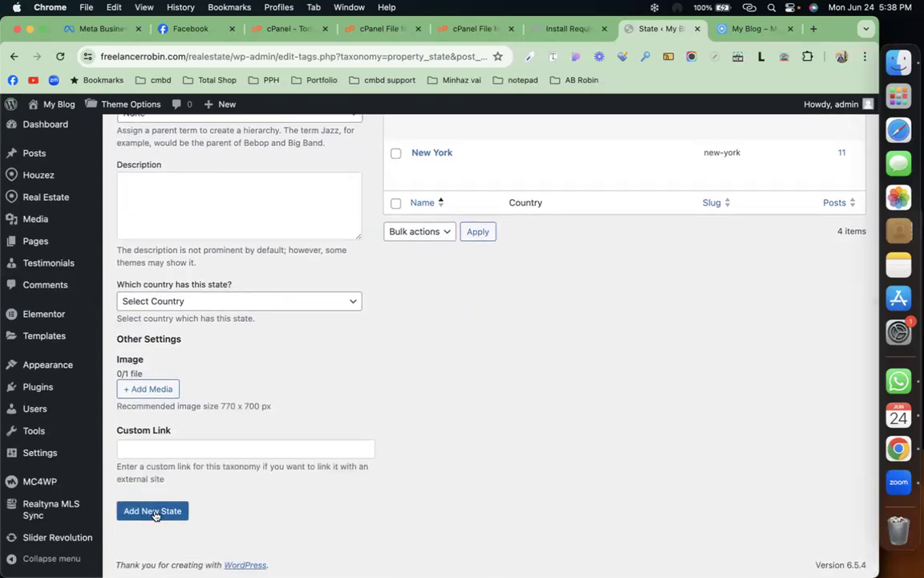
scroll(234, 358, "up", 5)
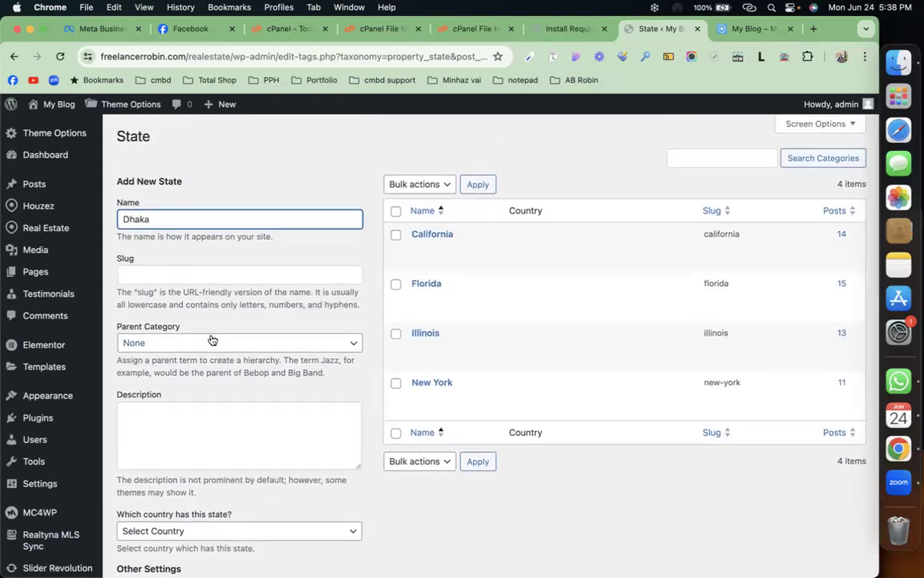
left_click(214, 343)
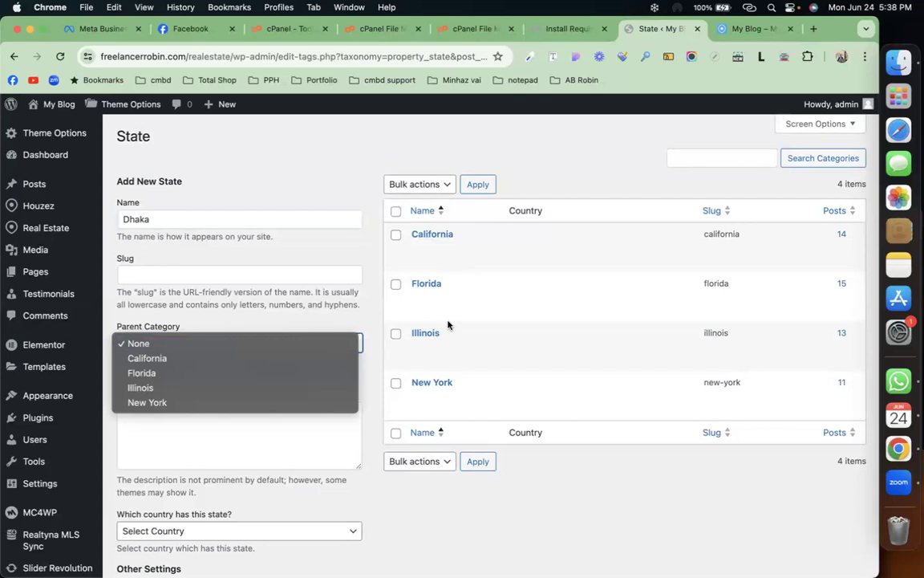
left_click(307, 271)
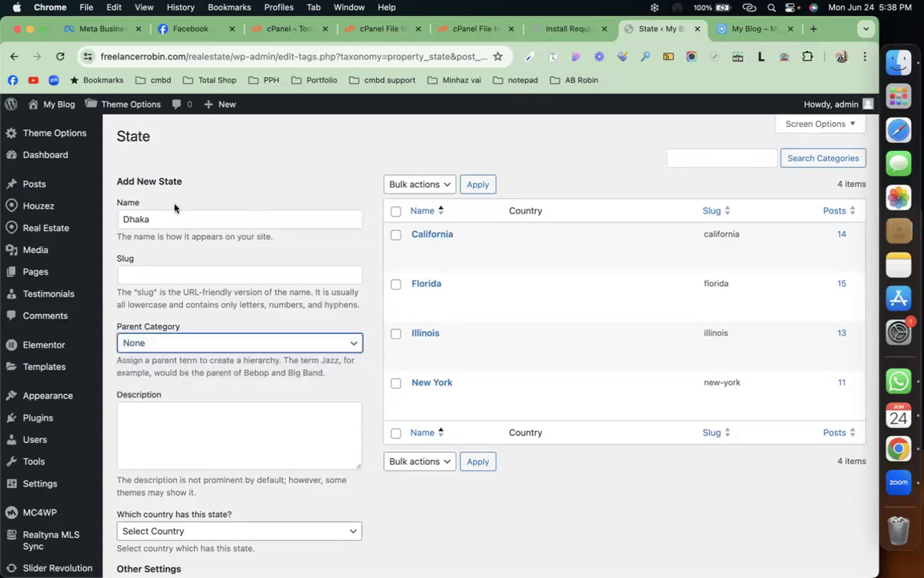
scroll(243, 295, "down", 5)
left_click(175, 509)
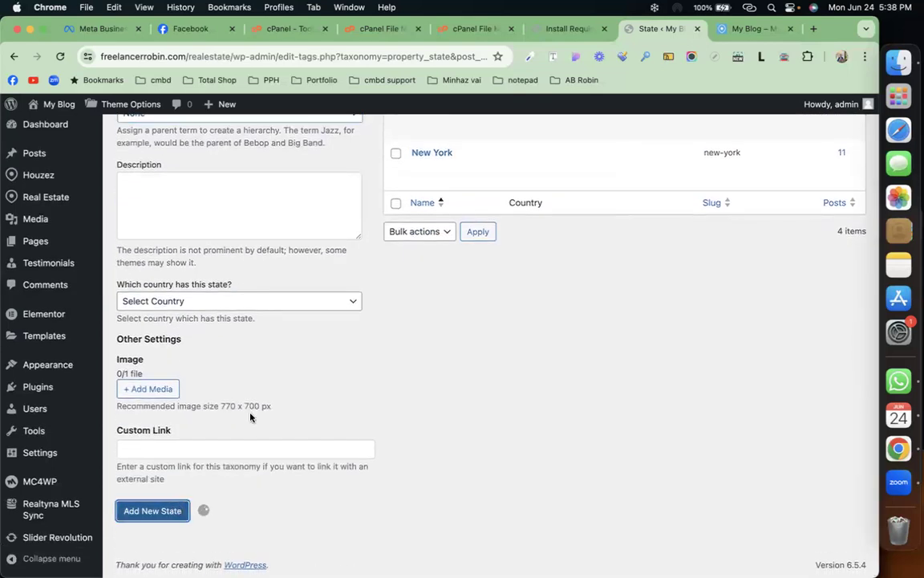
mouse_move(62, 231)
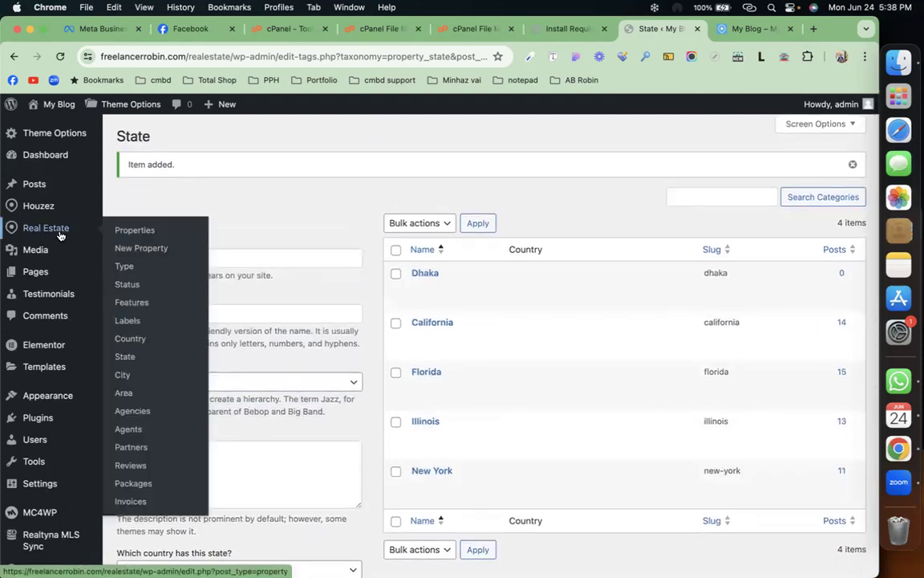
Step: Create the property city Dhaka North (slug dhaka-north)
left_click(126, 375)
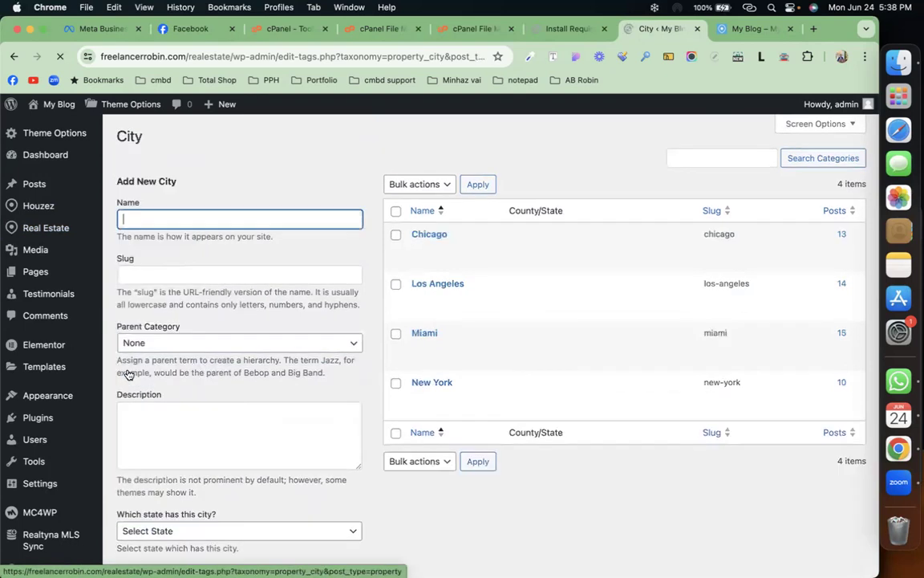
type("dha")
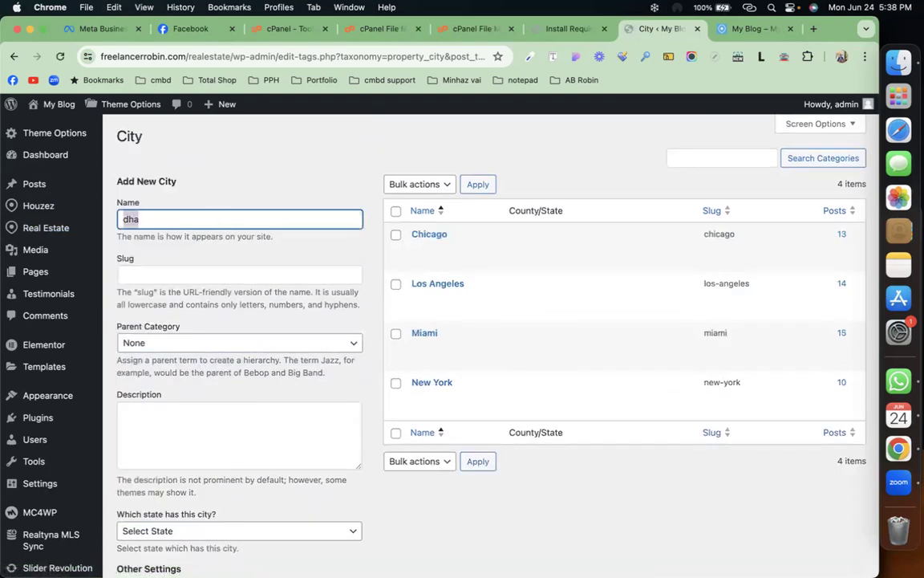
type("Dhaka North")
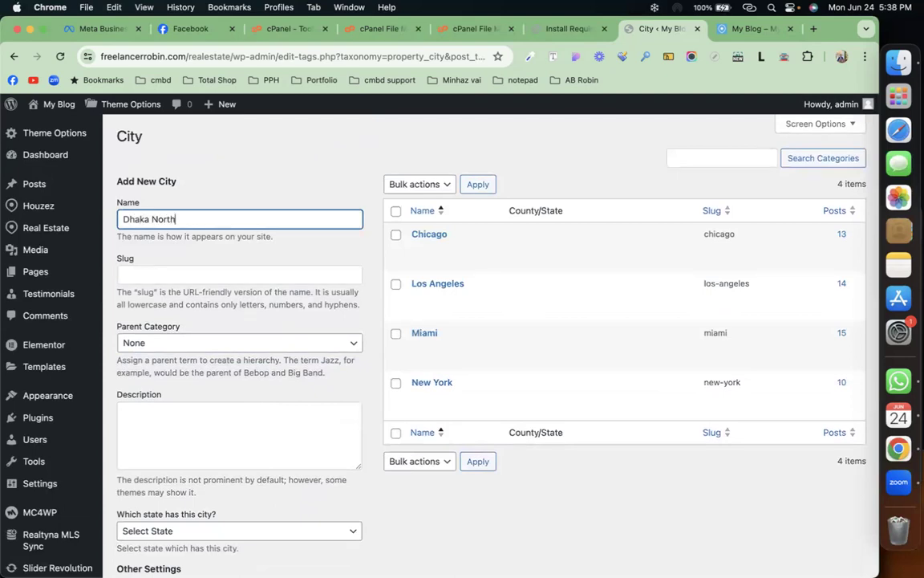
scroll(184, 427, "down", 5)
left_click(151, 511)
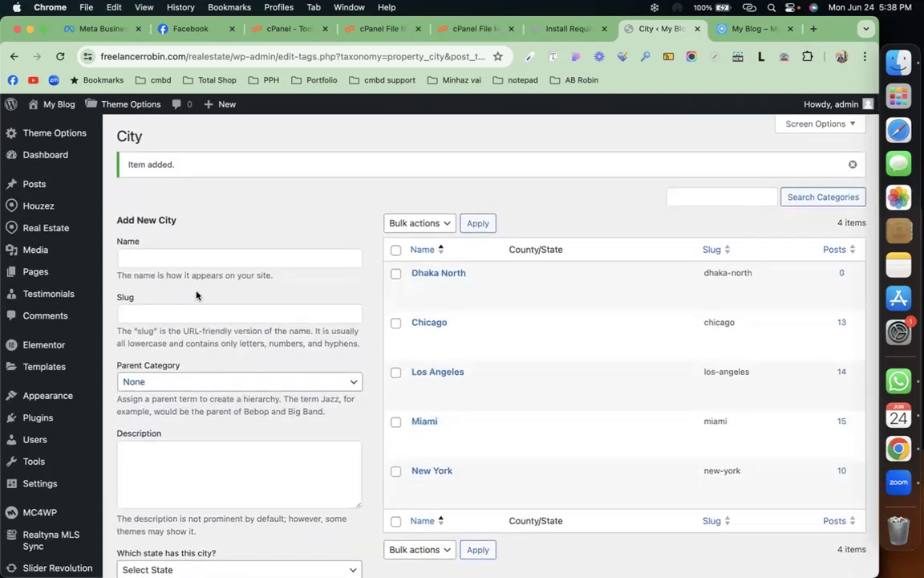
Step: Create the property area Mirpur-01 (slug mirpur-01)
mouse_move(48, 228)
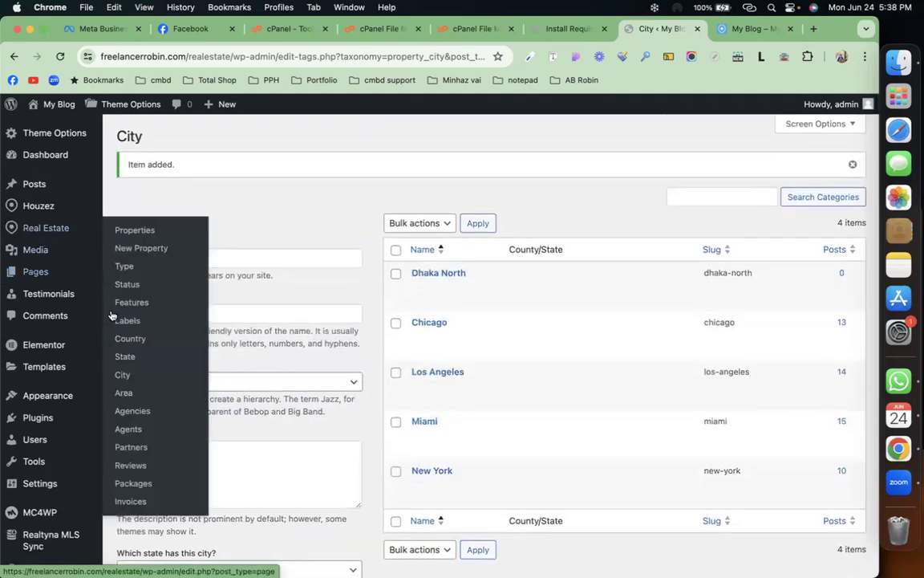
left_click(123, 395)
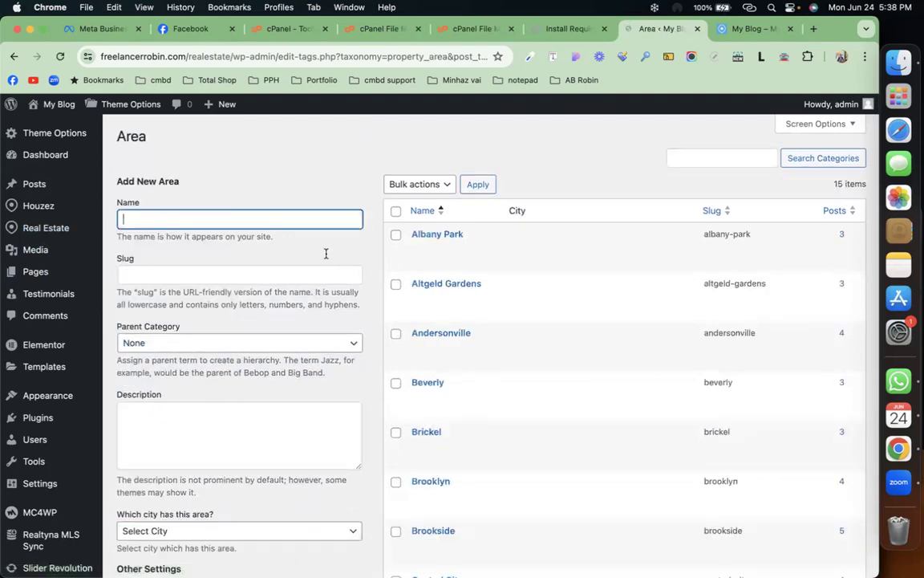
type("Mirpur--")
key("BackSpace")
type("011")
scroll(283, 286, "down", 5)
left_click(178, 534)
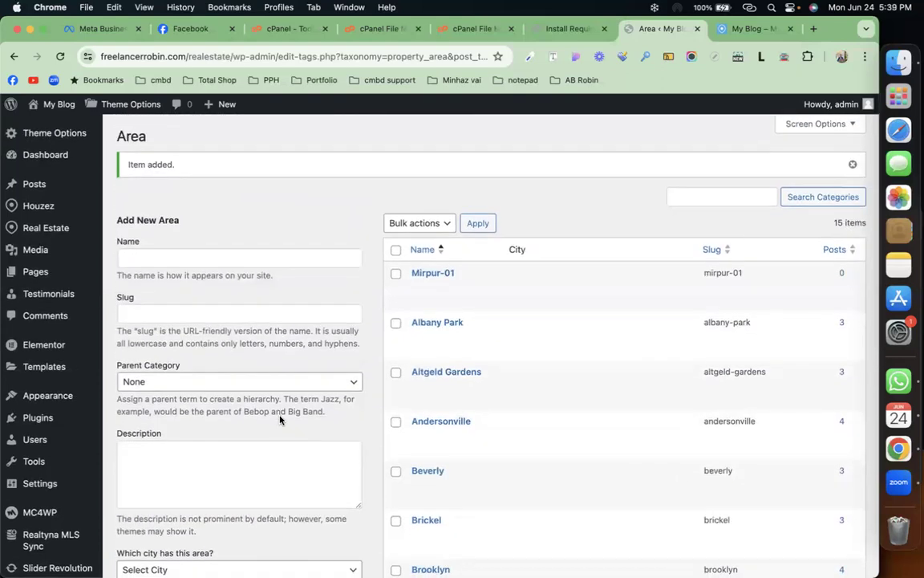
mouse_move(63, 232)
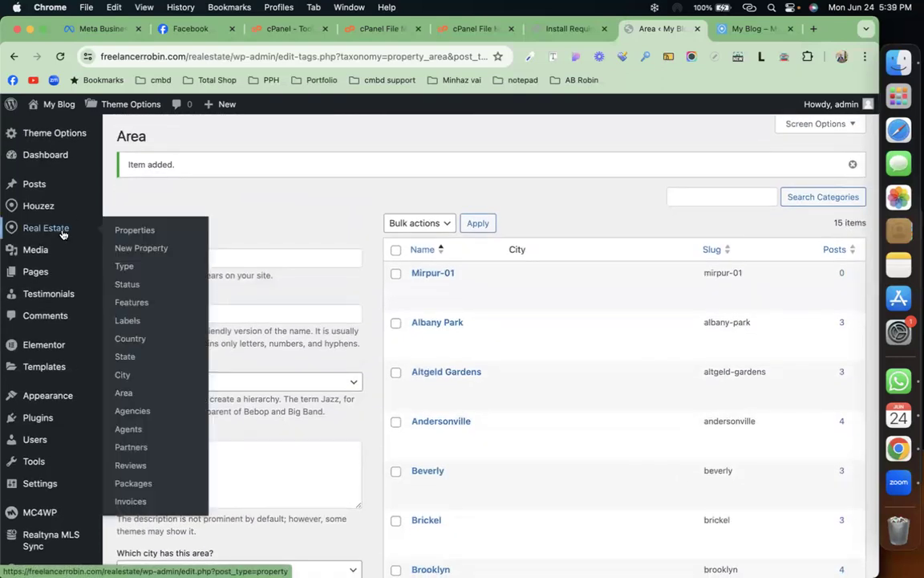
Step: Go to the Agencies list and start a new agency
left_click(138, 414)
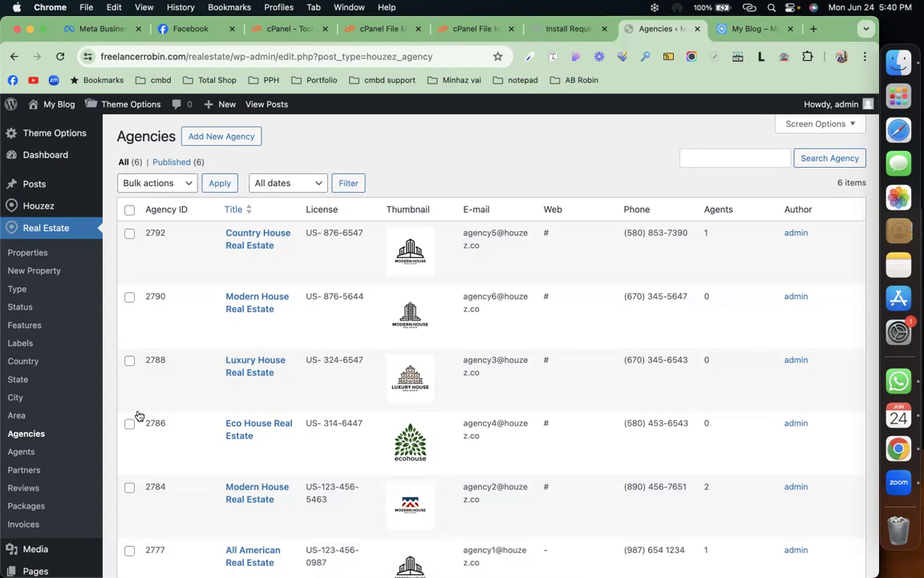
left_click(222, 137)
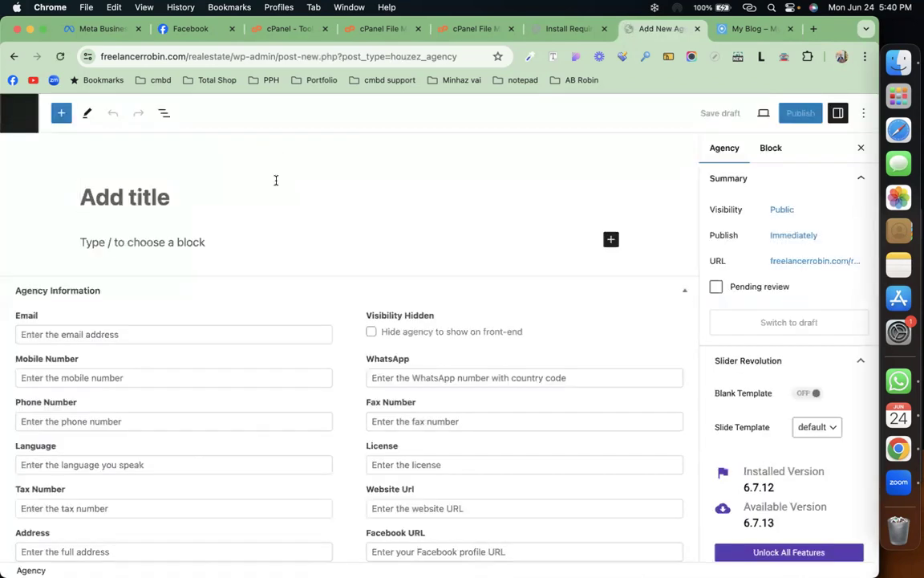
Step: Title the agency Codemanbd and paste generated lorem ipsum as its description
type("codemanbd")
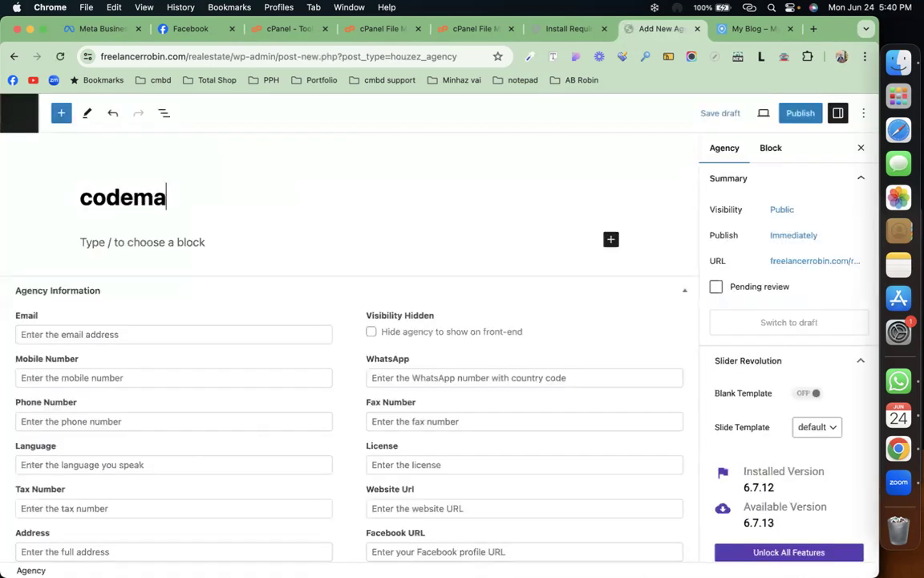
left_click(225, 250)
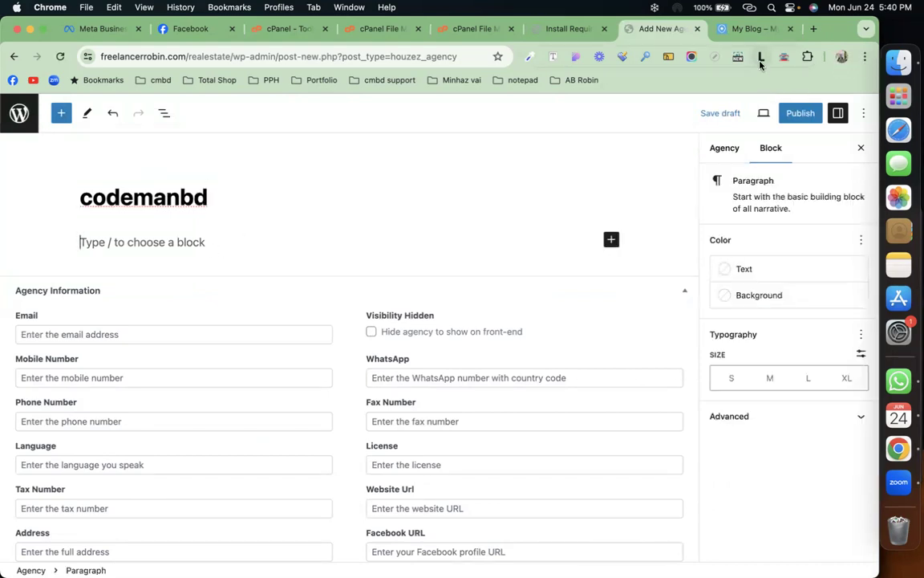
left_click(762, 56)
left_click(735, 158)
left_click(210, 243)
type("Lorem ipsum dolor sit amet consectetur adipiscing elit eros fermentum volutpat, faucibus nulla porta himenaeos risus ullamcorper eget nisi malesuada scelerisque, pulvinar eu aliquam nisl turpis felis dui ante duis.")
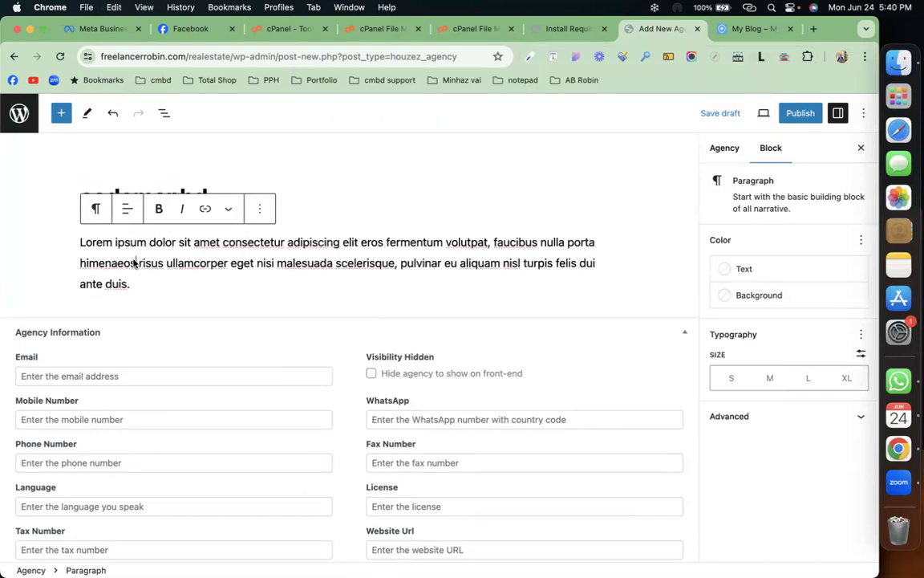
left_click(322, 199)
left_click(91, 197)
key("BackSpace")
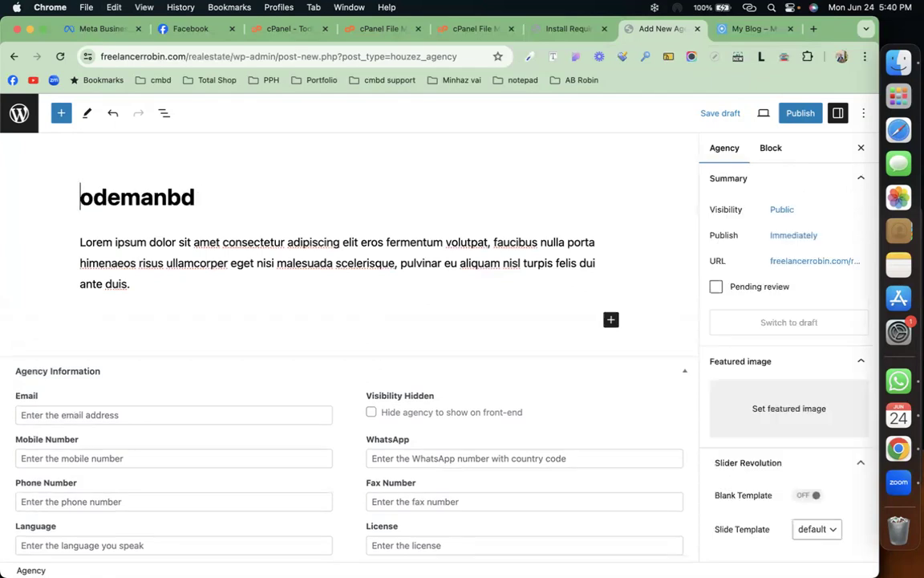
type("C")
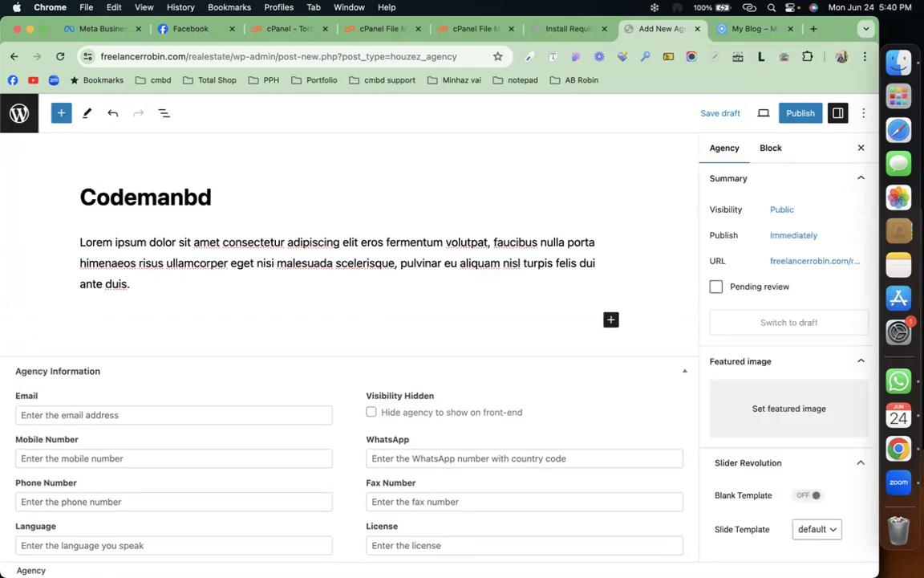
Step: Autofill the email and mobile, set languages to 'Bangla, English' and enter the licence number
scroll(48, 257, "down", 5)
left_click(52, 255)
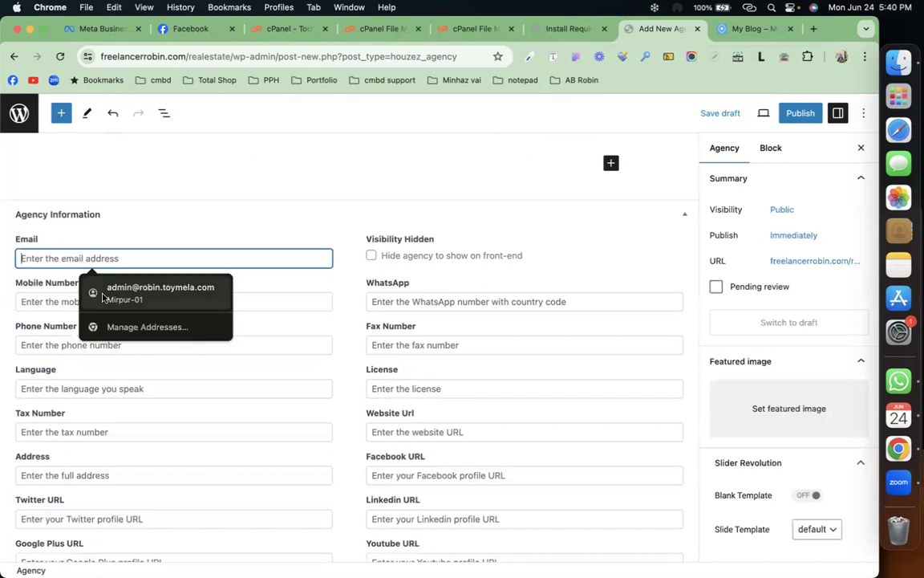
left_click(105, 291)
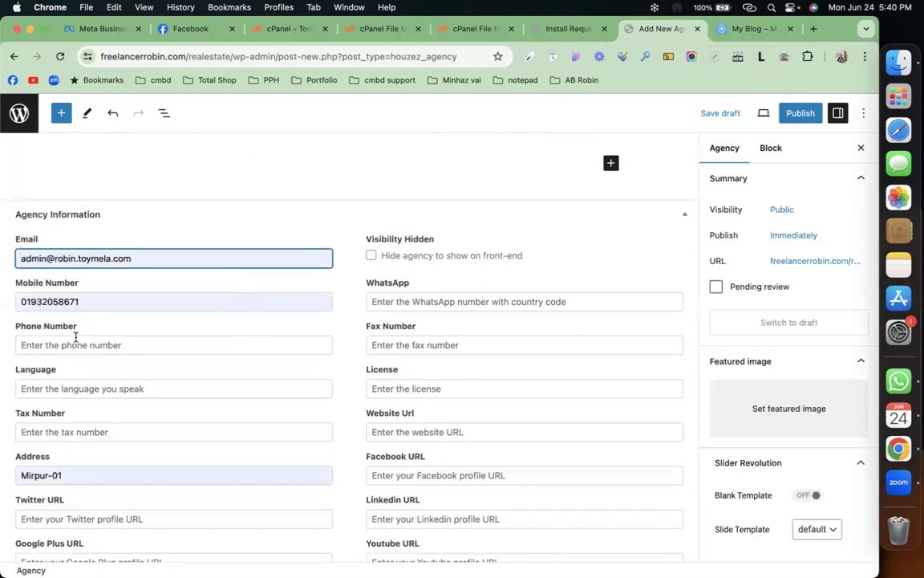
left_click(87, 388)
type("B")
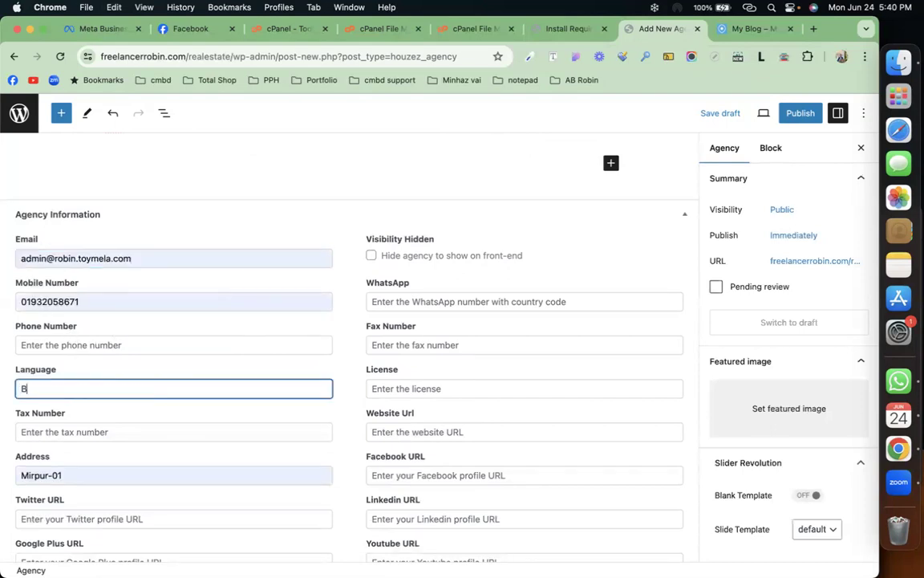
type("angla, English")
left_click(402, 387)
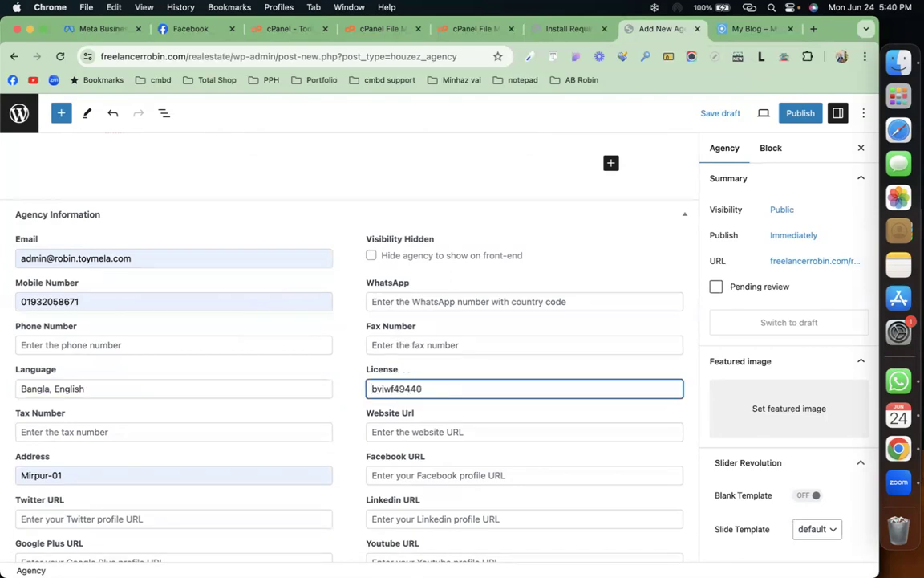
scroll(436, 378, "down", 5)
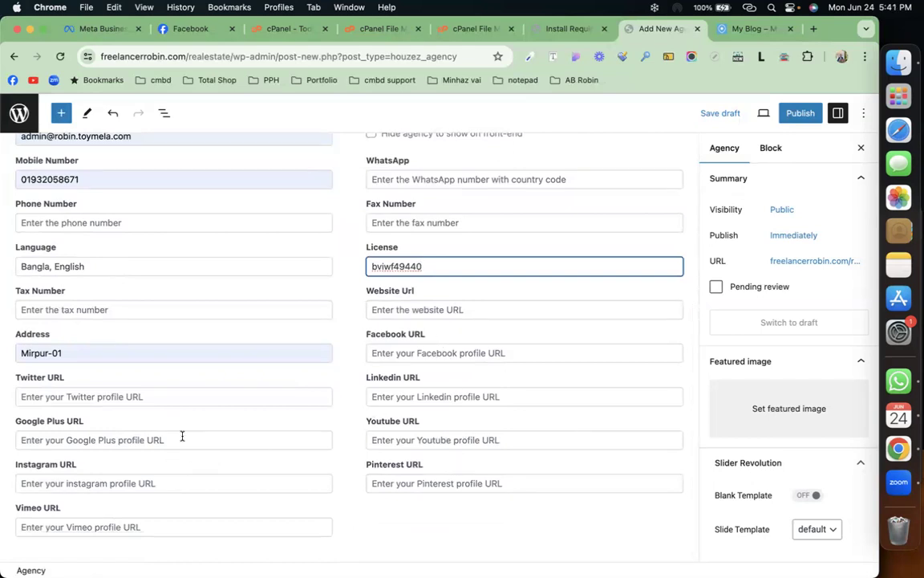
scroll(188, 434, "up", 7)
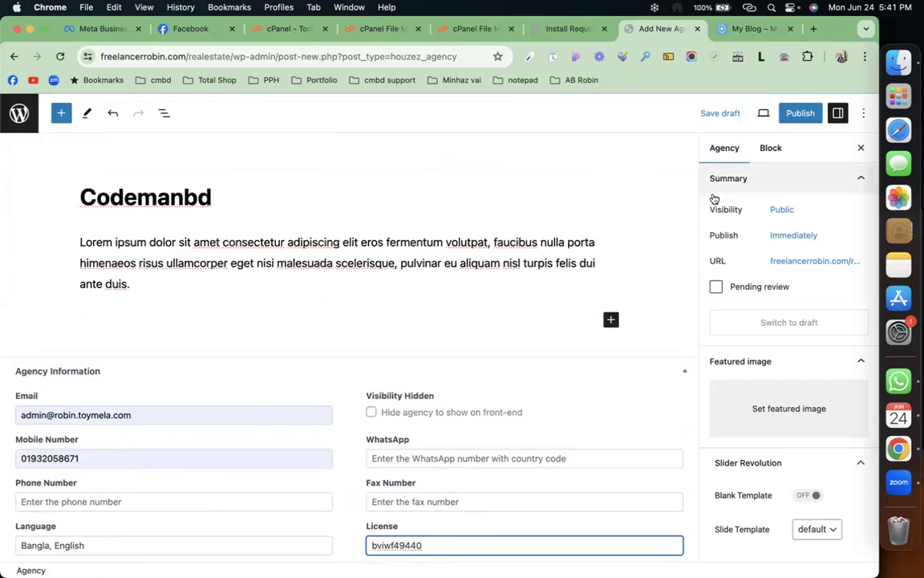
scroll(776, 402, "down", 3)
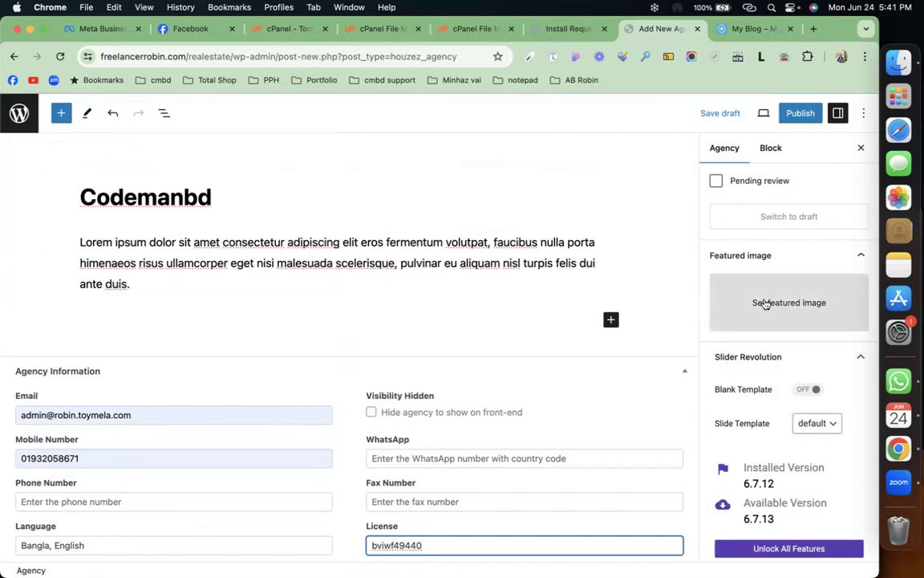
Step: Search Google for 'codemanbd logo' in a new tab and show image results
left_click(815, 31)
type("codemanb")
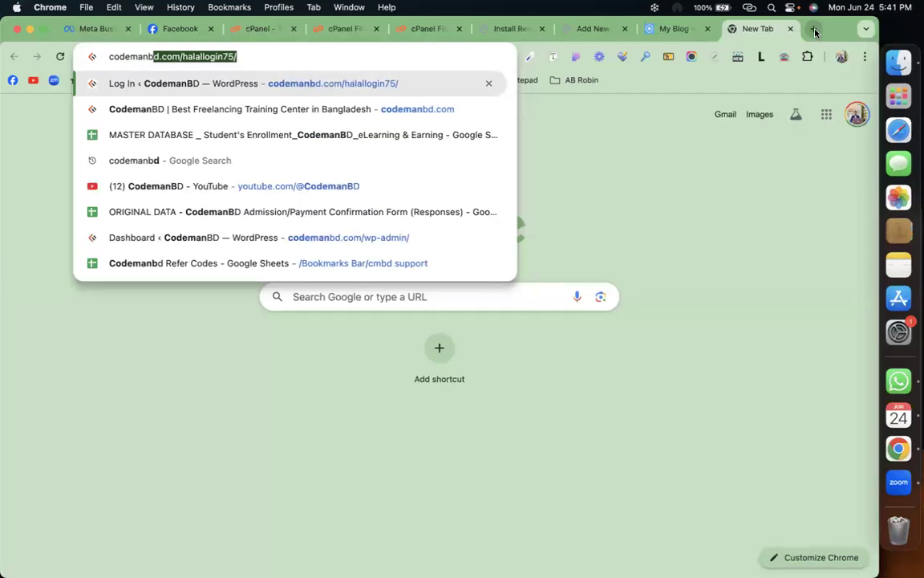
type("d")
key("BackSpace")
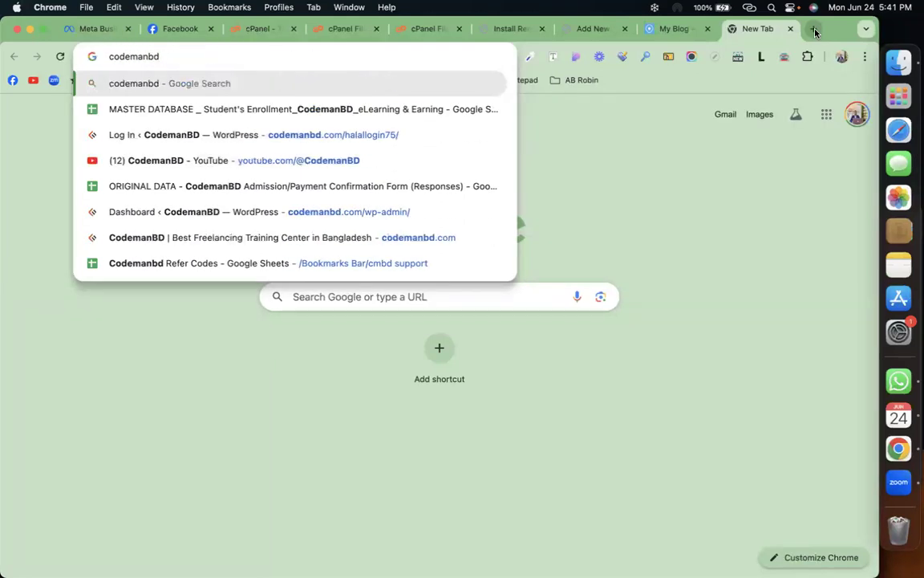
type("logo")
key("Return")
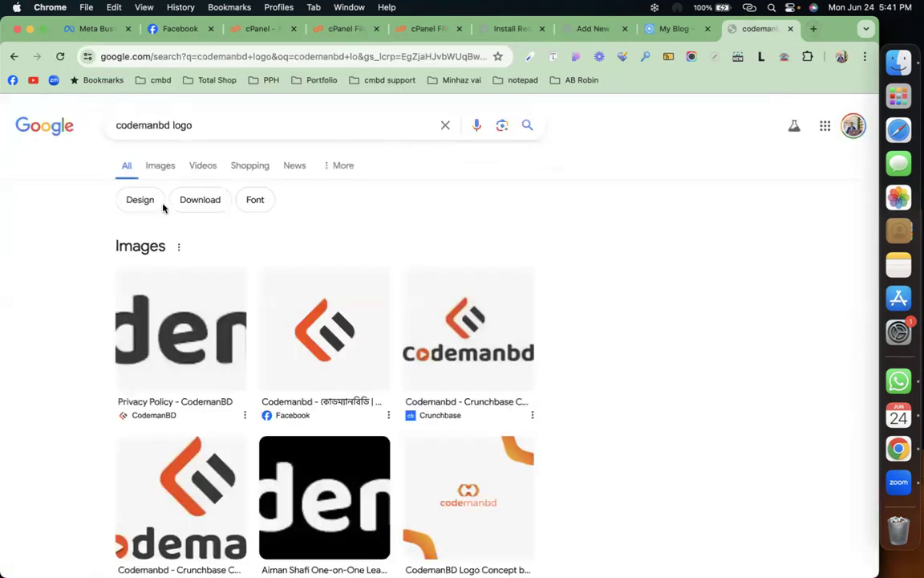
left_click(159, 166)
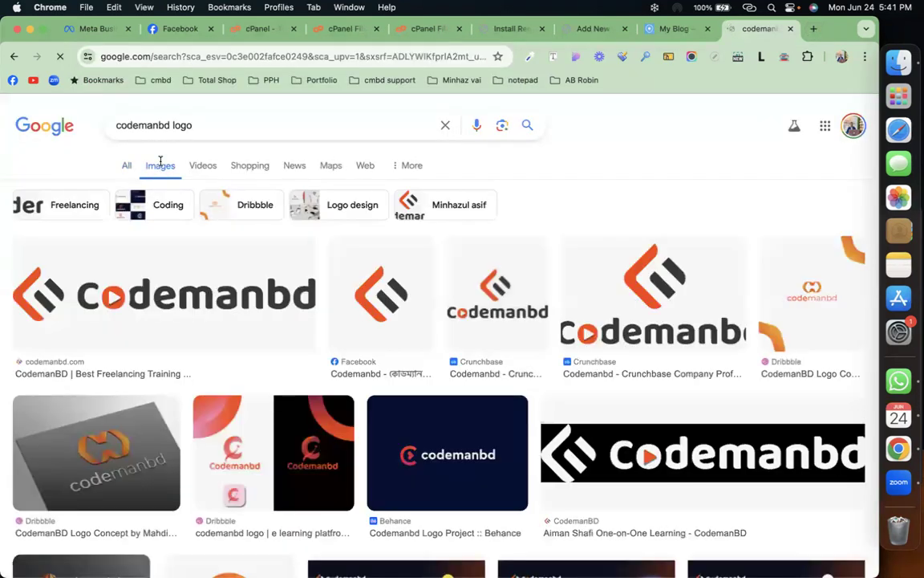
Step: Preview the Crunchbase logo and browse the results for other Codemanbd logo versions
left_click(658, 291)
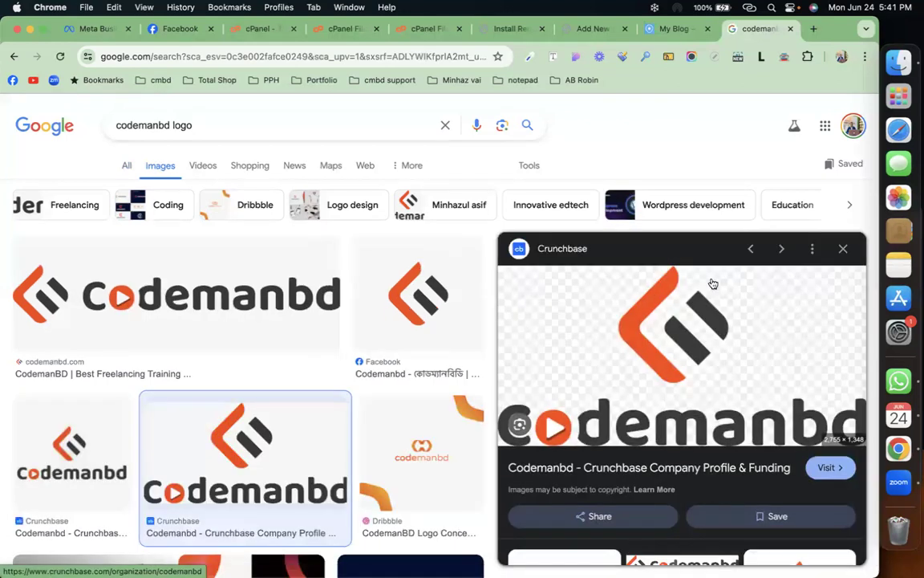
left_click(845, 250)
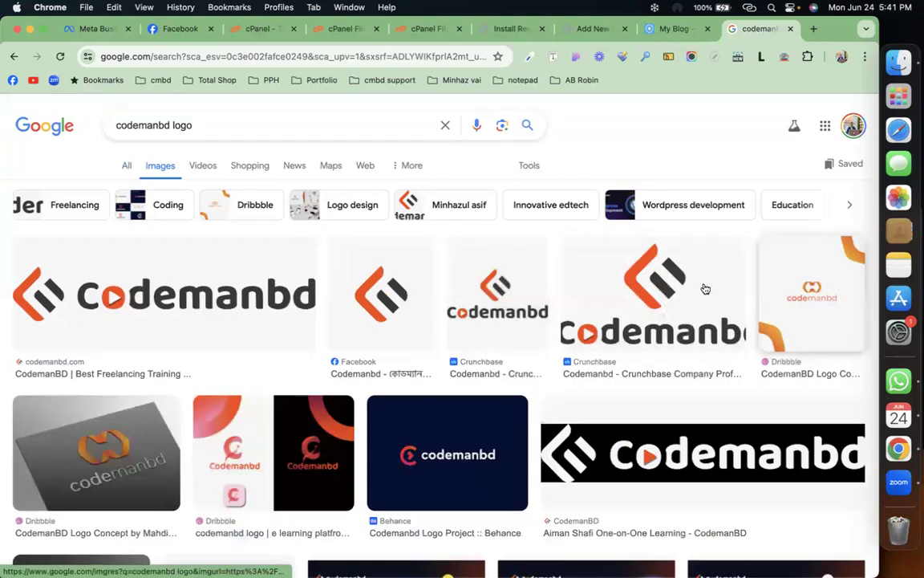
scroll(619, 330, "down", 5)
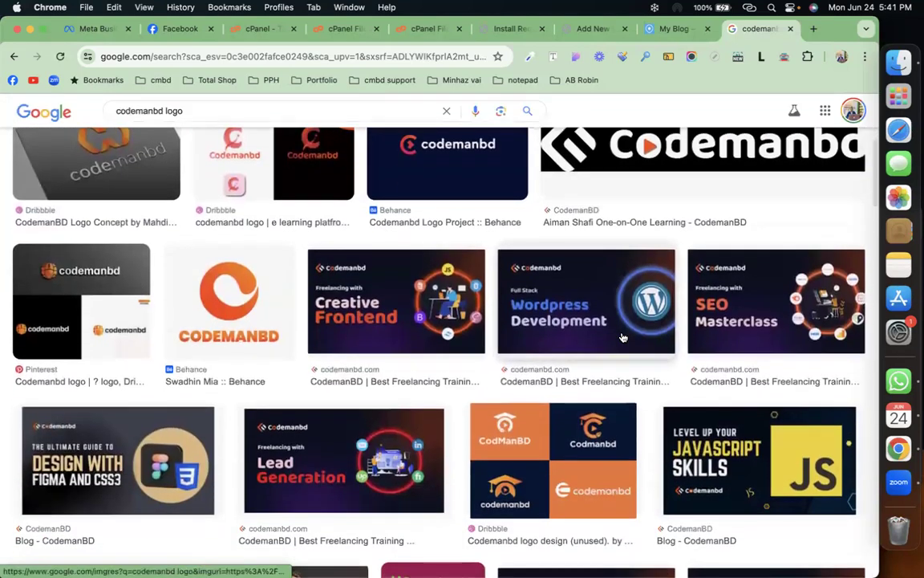
scroll(622, 337, "down", 4)
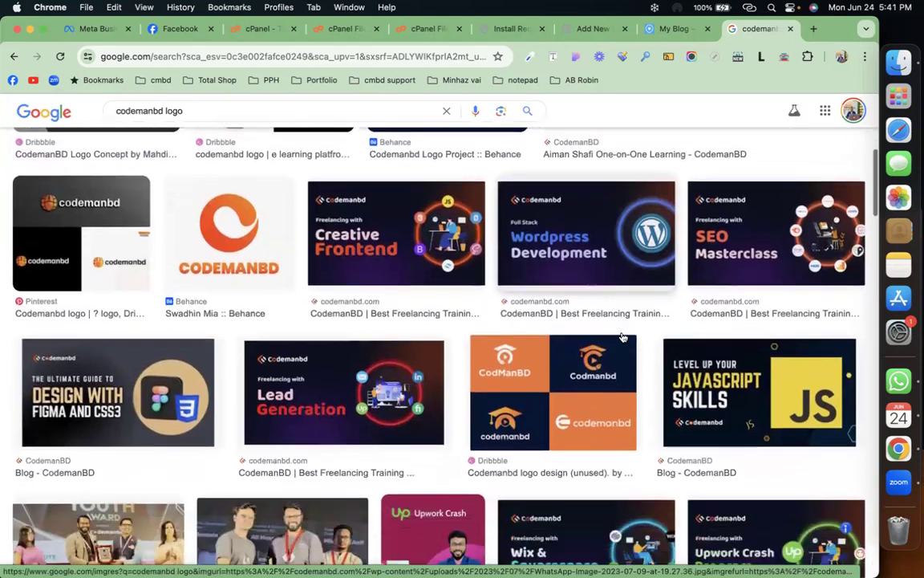
scroll(623, 337, "up", 3)
scroll(623, 337, "up", 8)
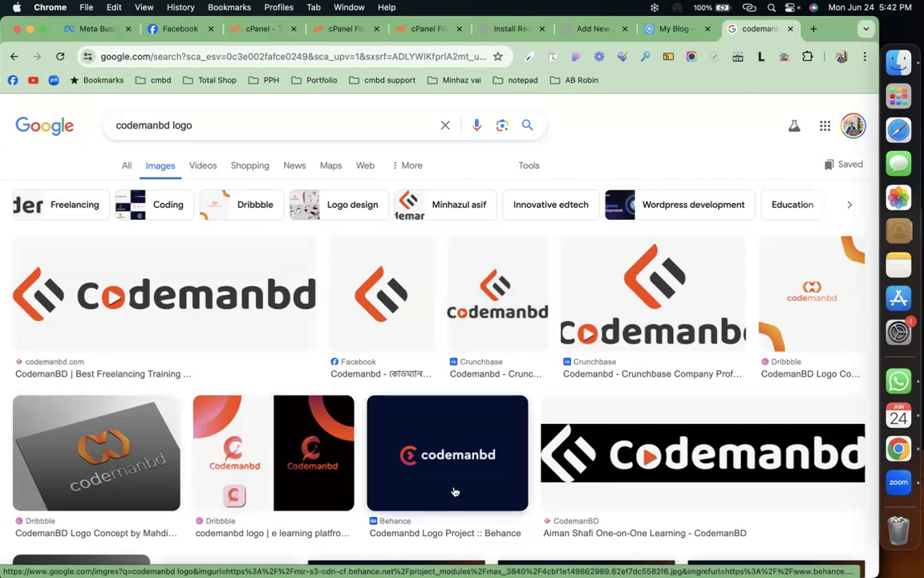
scroll(437, 485, "down", 2)
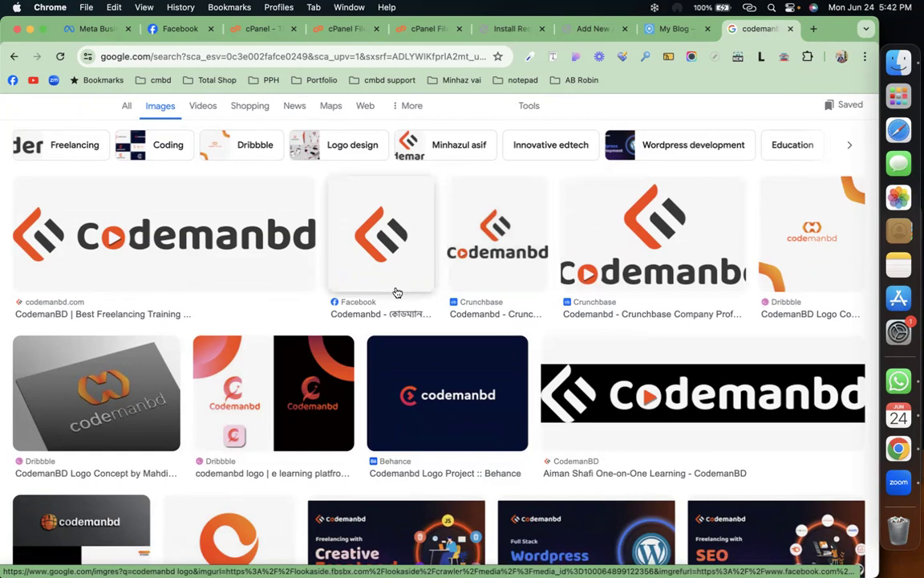
scroll(397, 293, "down", 5)
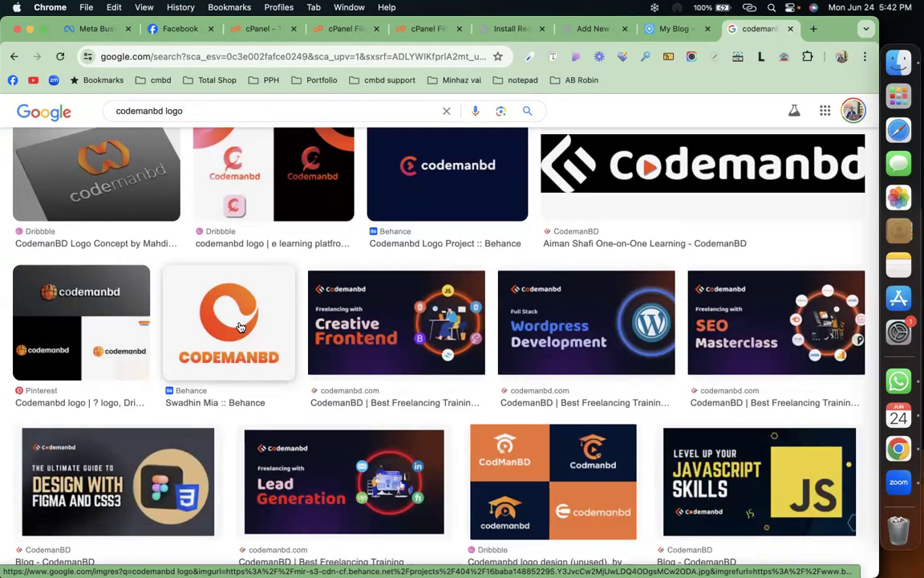
scroll(239, 326, "up", 5)
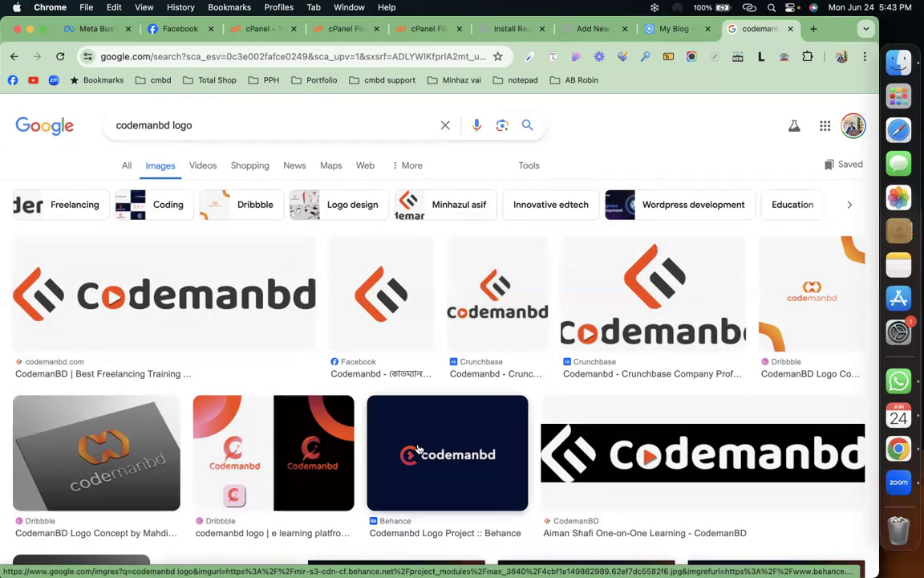
scroll(417, 449, "down", 10)
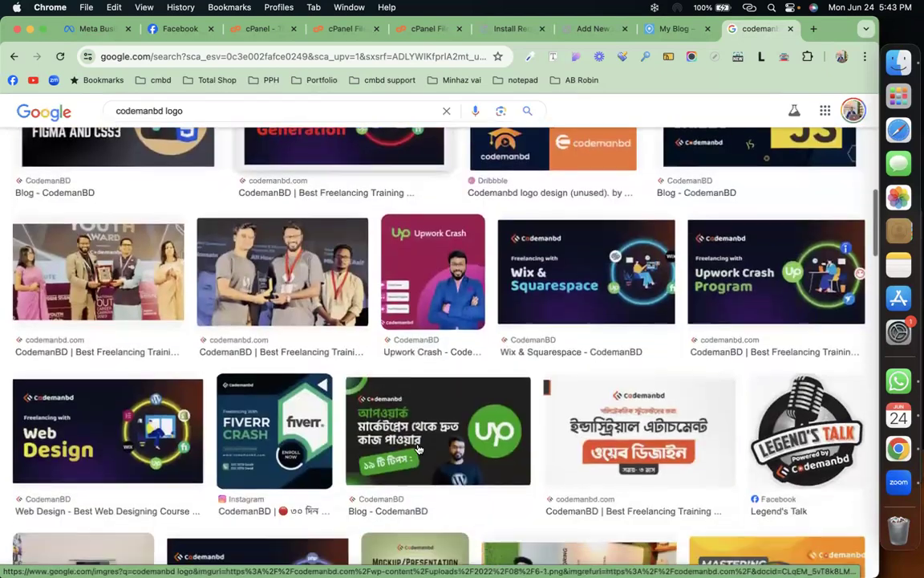
scroll(418, 449, "up", 5)
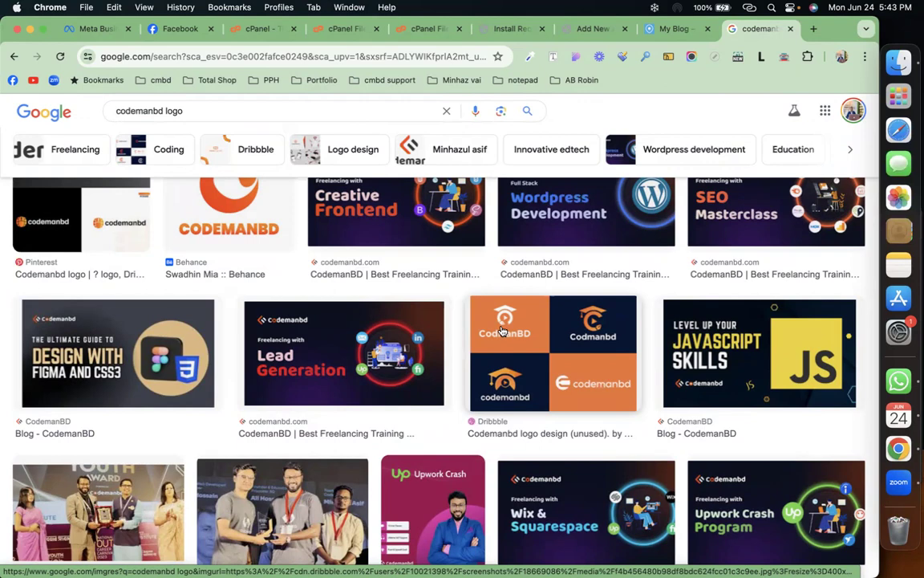
scroll(501, 331, "down", 10)
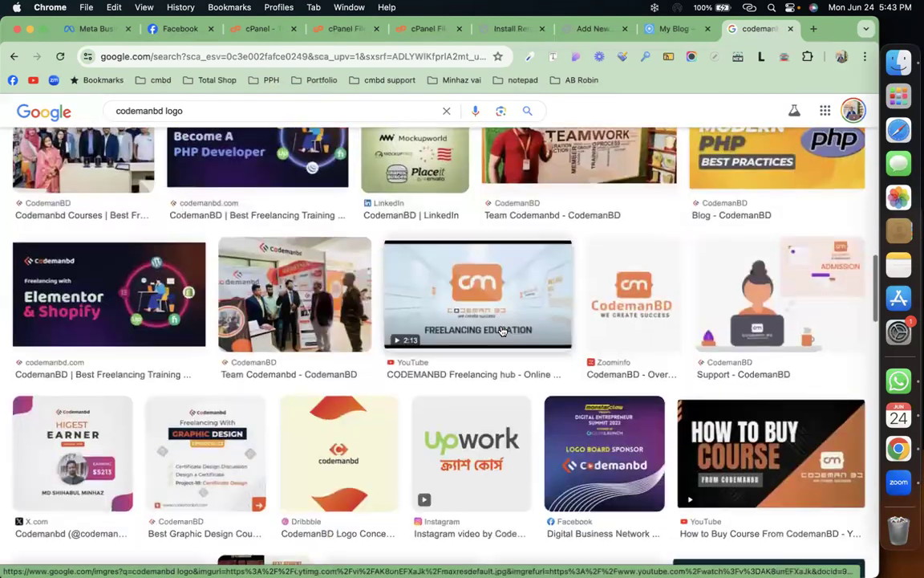
scroll(501, 330, "down", 2)
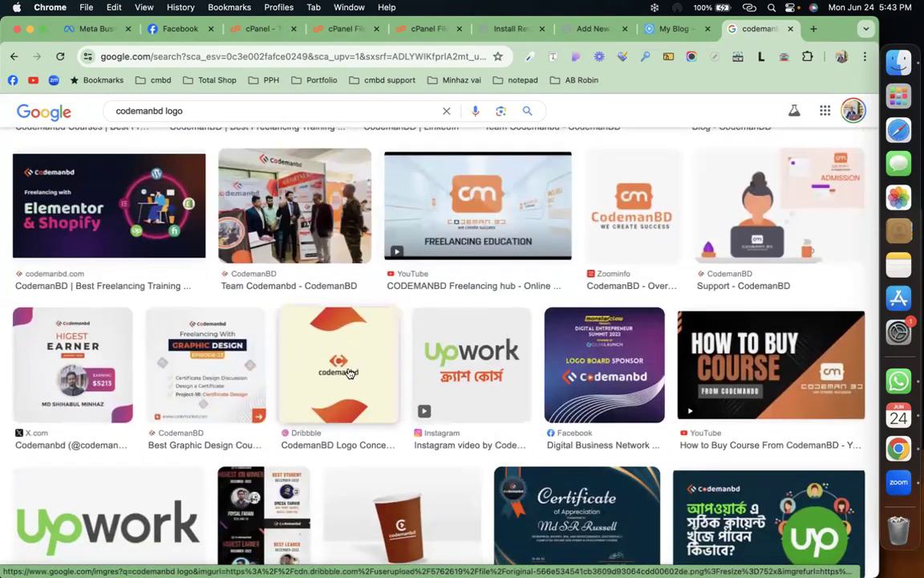
scroll(347, 373, "down", 5)
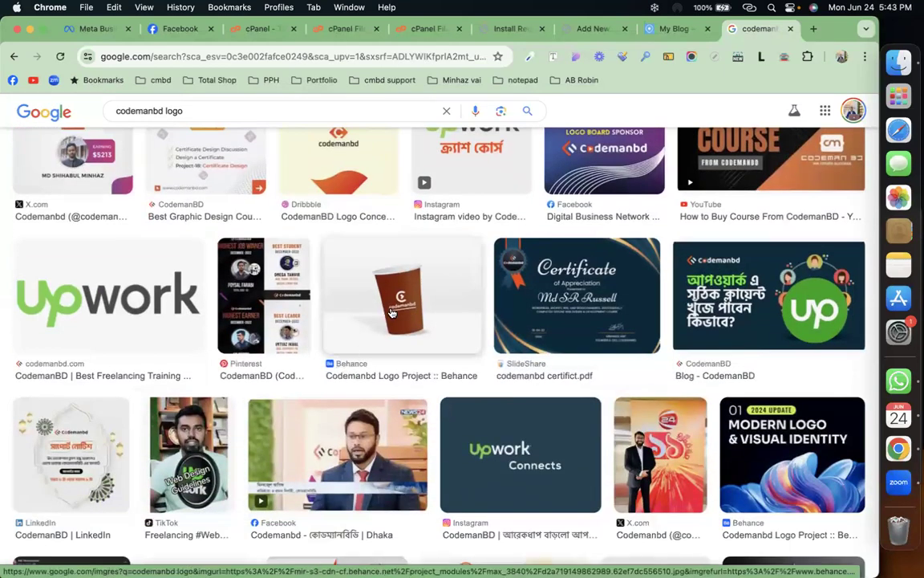
scroll(397, 310, "up", 15)
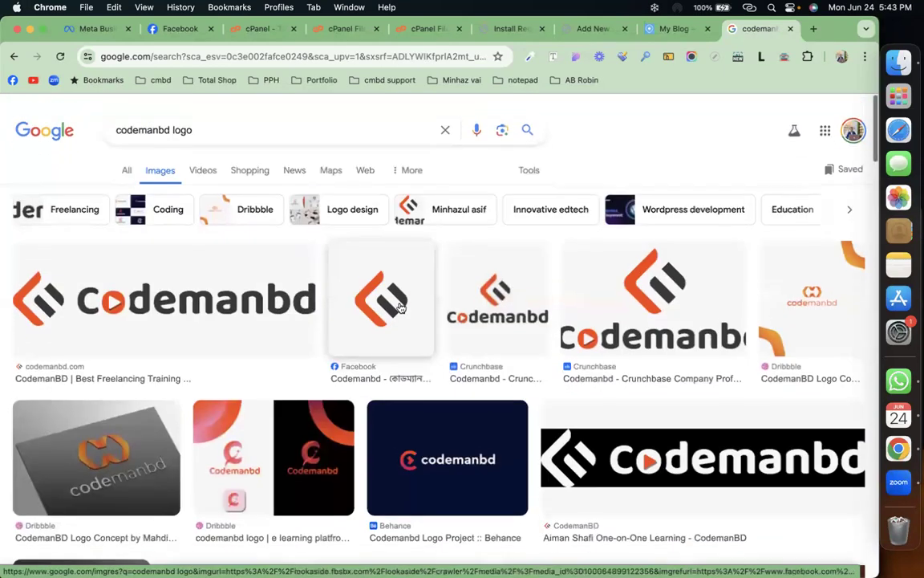
Step: Save the Crunchbase Codemanbd logo preview as a .webp file on the Desktop
left_click(512, 286)
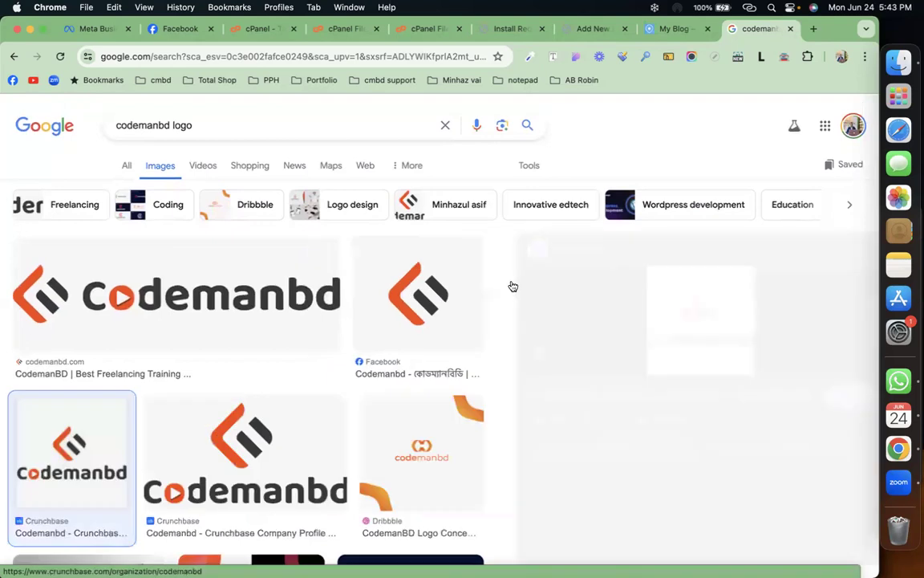
right_click(682, 320)
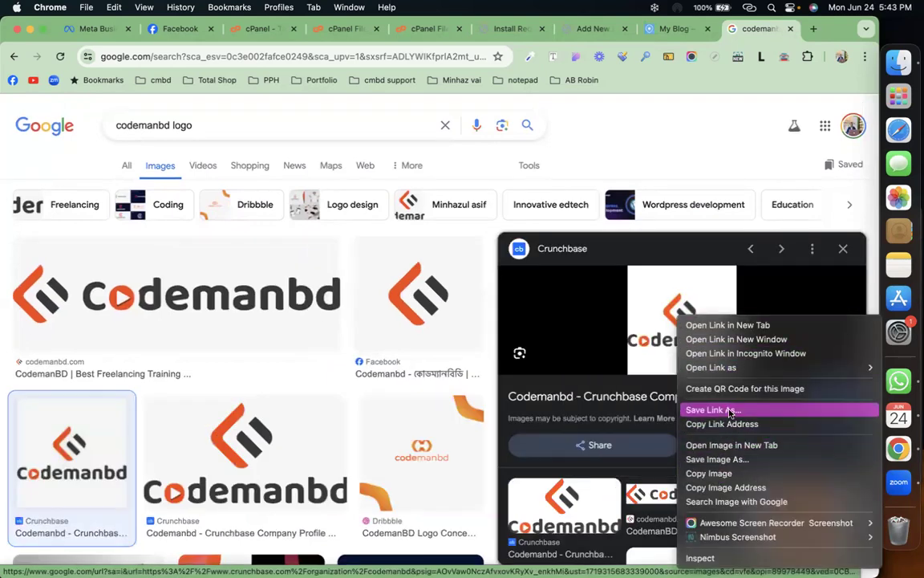
left_click(725, 462)
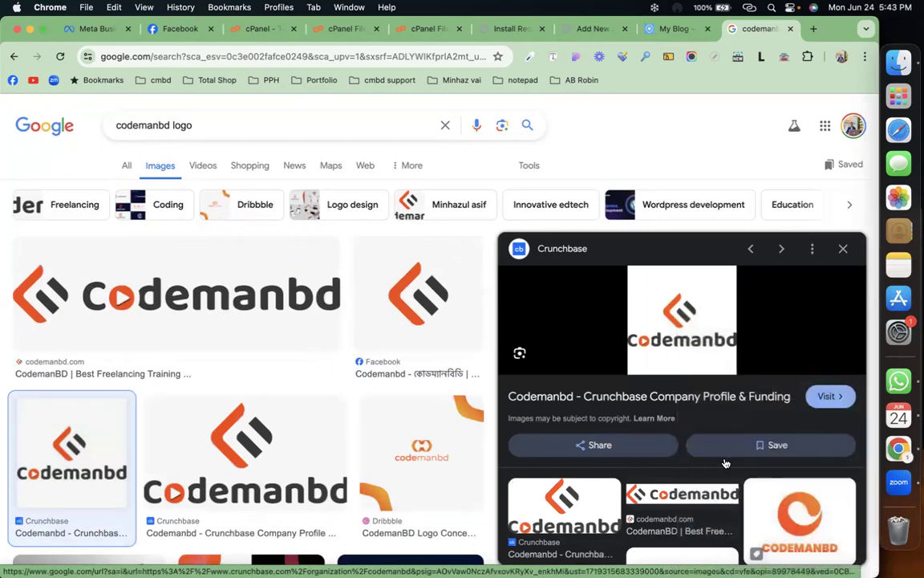
key("Return")
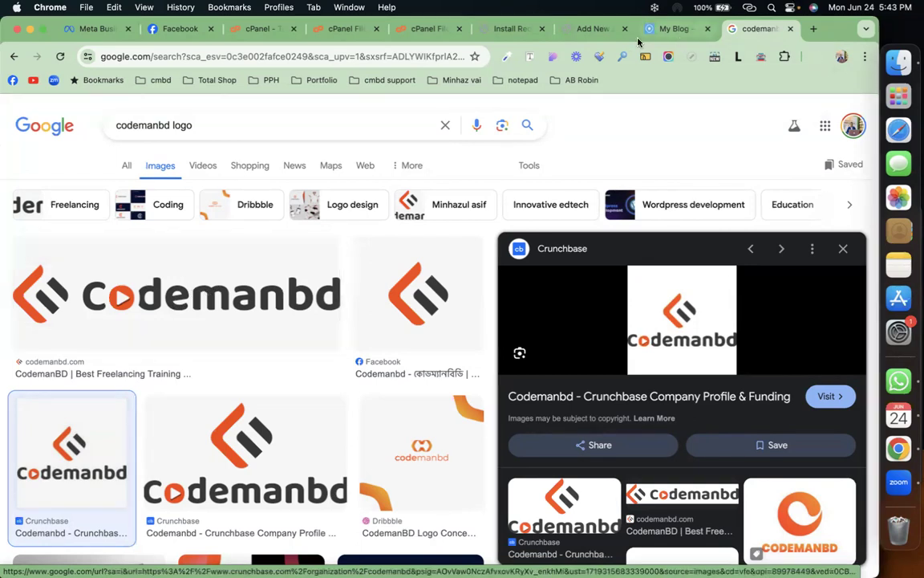
Step: Upload the downloaded Codemanbd .webp logo and use it as the agency's featured image
left_click(562, 31)
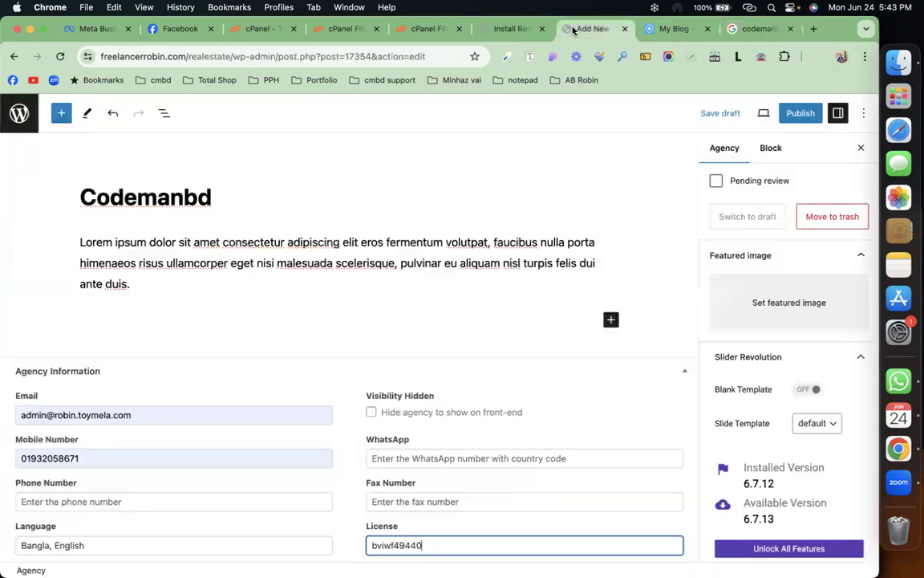
left_click(764, 303)
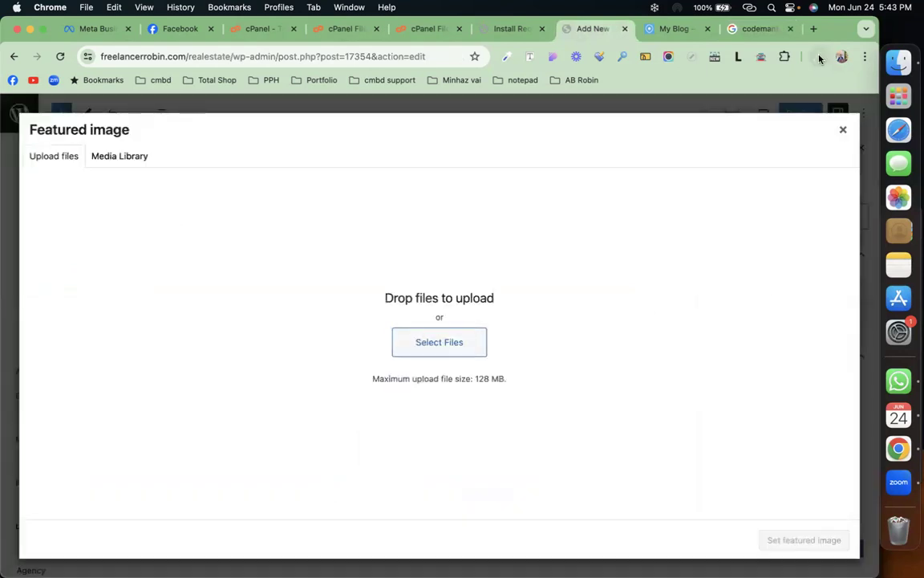
left_click(819, 58)
left_click_drag(695, 111, 403, 268)
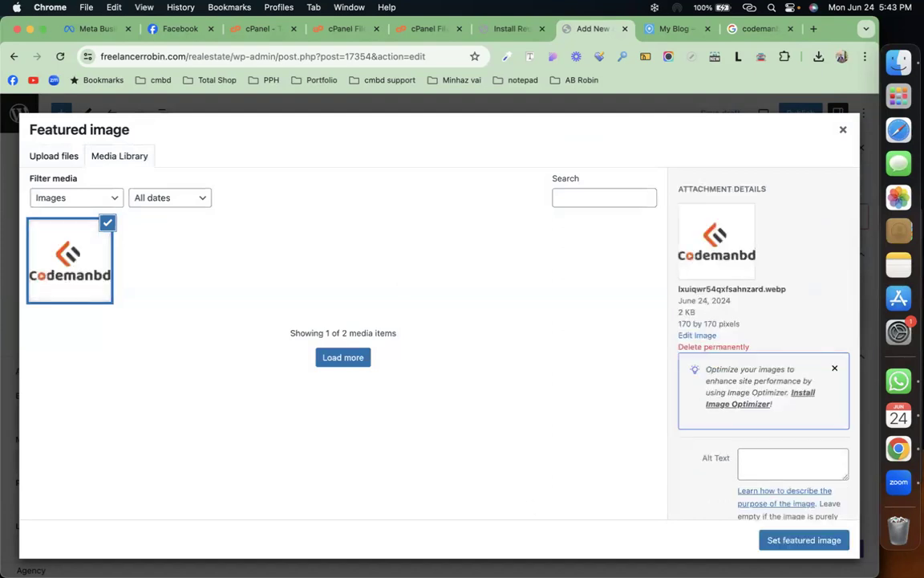
left_click(783, 541)
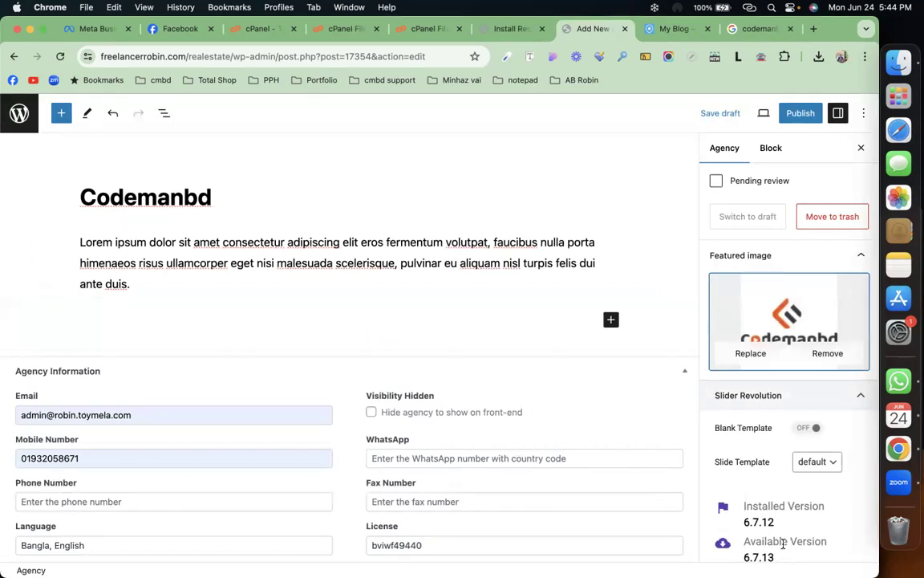
scroll(733, 306, "down", 5)
scroll(733, 306, "up", 7)
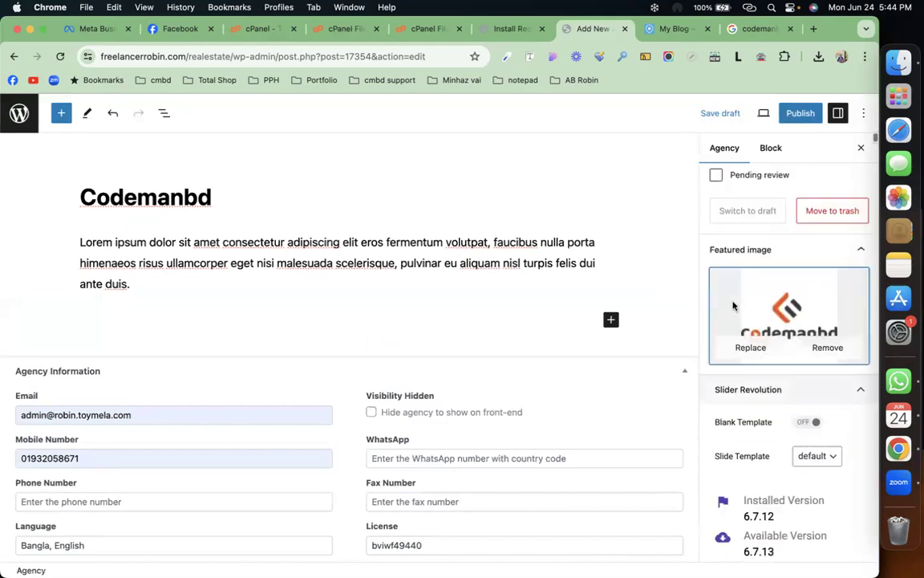
Step: Publish the Codemanbd agency and view its live page
left_click(800, 119)
left_click(759, 119)
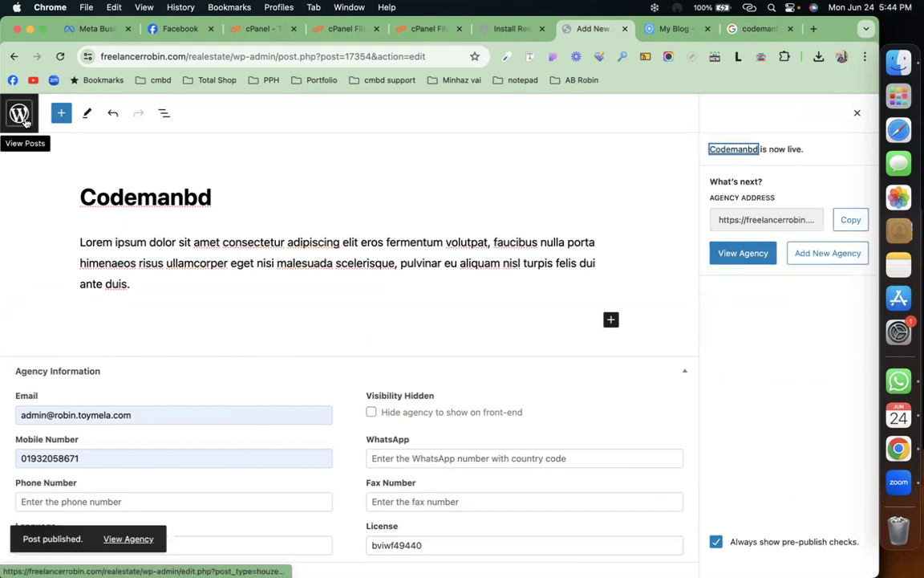
left_click(746, 256)
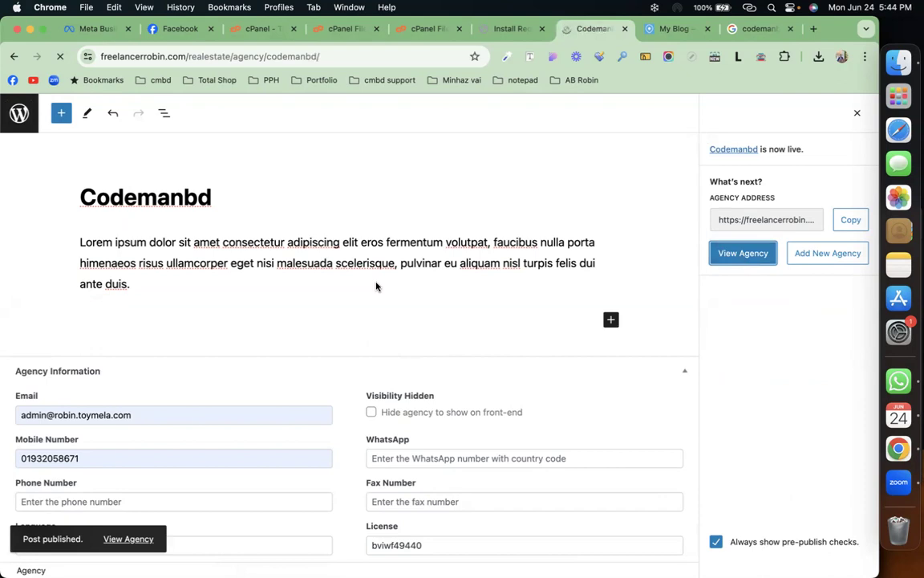
Step: Strip themes.php from the WordPress tab's address to load the /wp-admin/ Dashboard
left_click(514, 28)
left_click(61, 57)
left_click(592, 31)
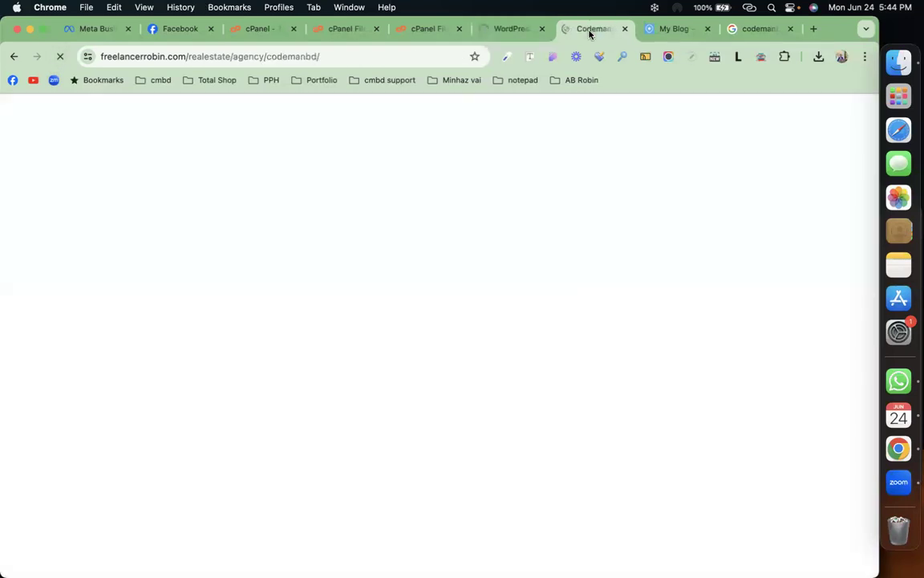
left_click(522, 26)
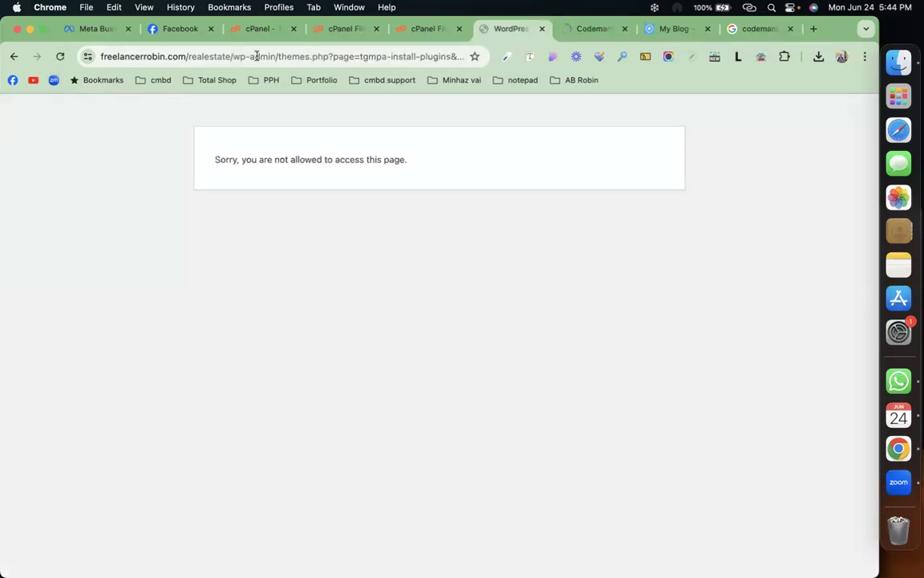
left_click_drag(280, 56, 766, 66)
key("BackSpace")
key("Return")
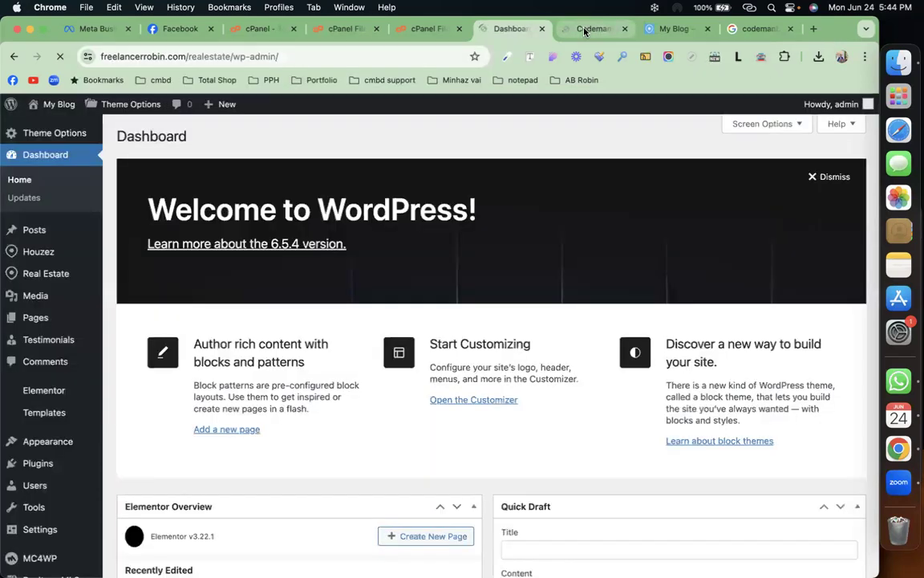
left_click(585, 31)
mouse_move(365, 144)
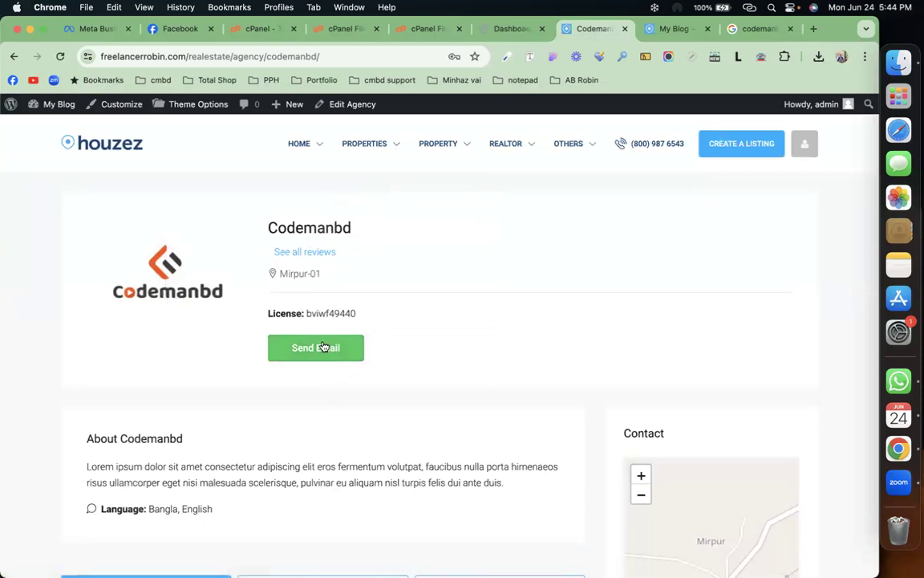
scroll(324, 347, "down", 4)
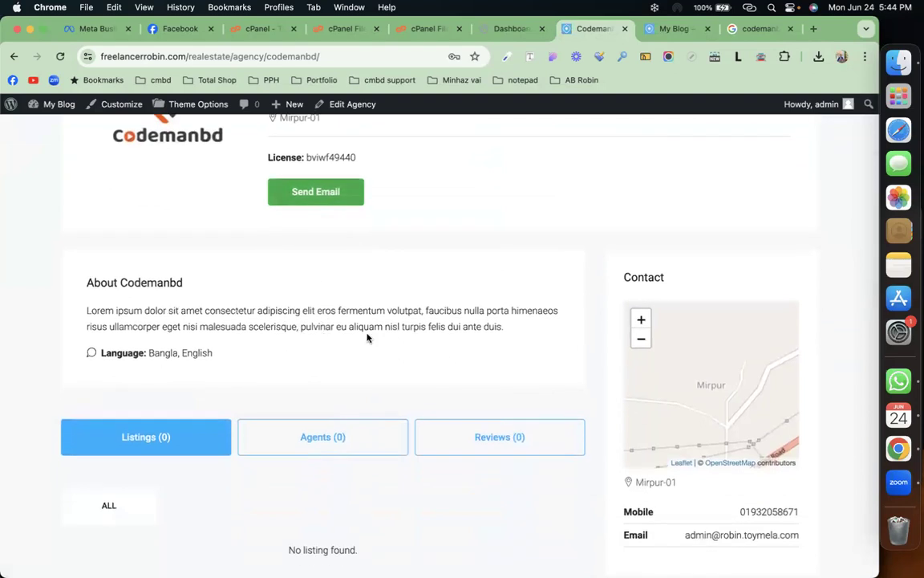
scroll(368, 337, "down", 3)
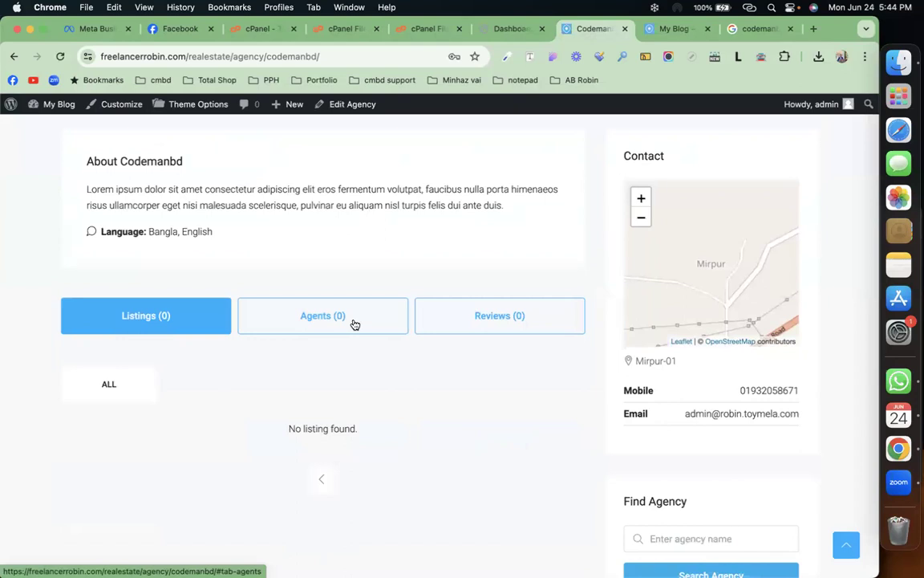
left_click(511, 29)
Step: Open Real Estate > Agents in a new tab and switch to it
mouse_move(15, 350)
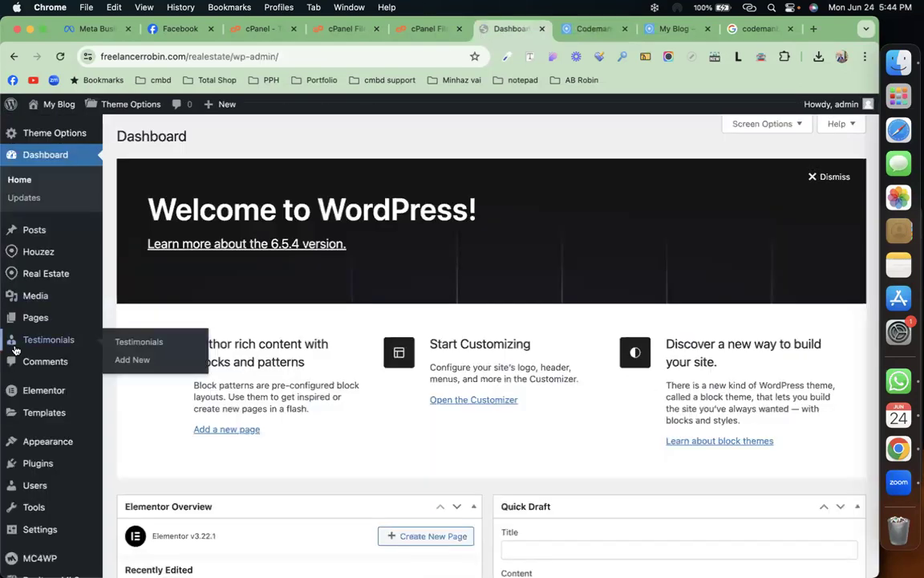
mouse_move(36, 273)
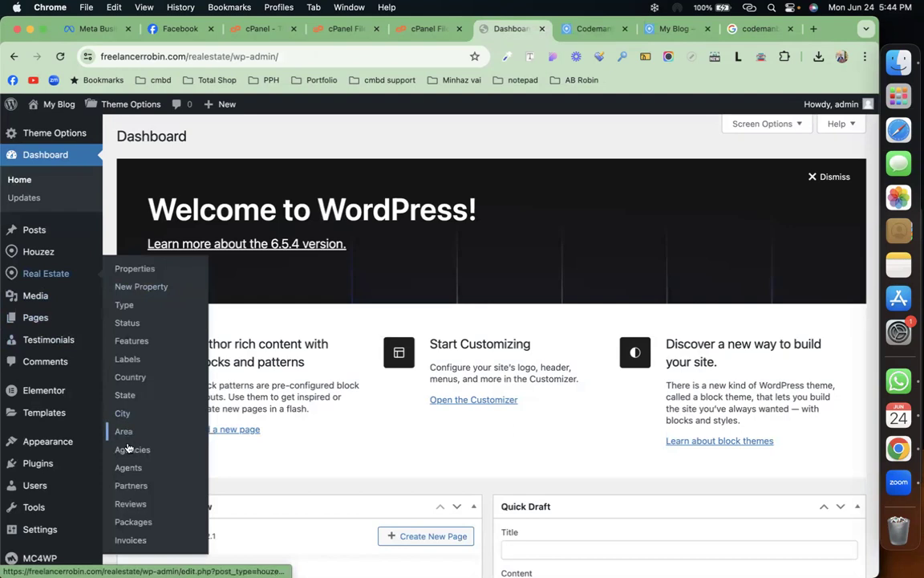
right_click(131, 467)
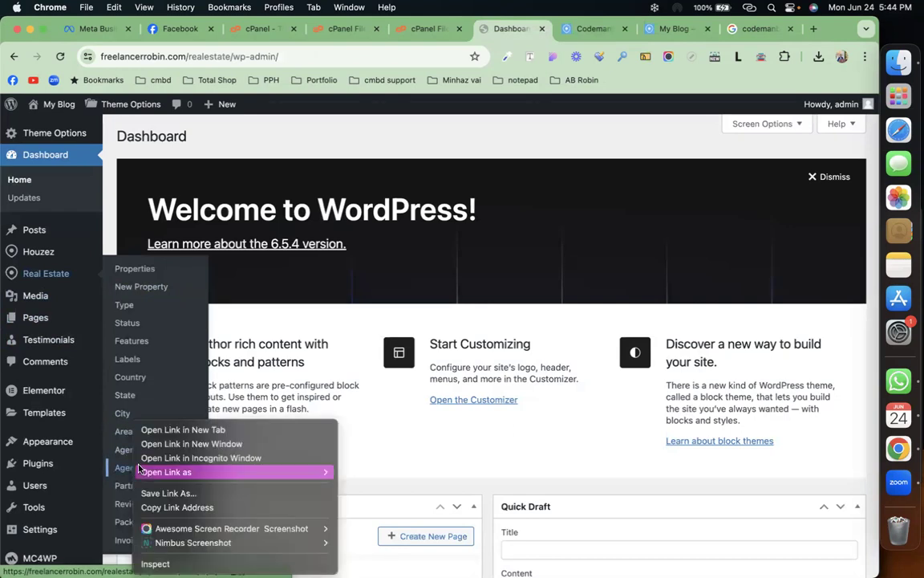
left_click(183, 429)
left_click(526, 31)
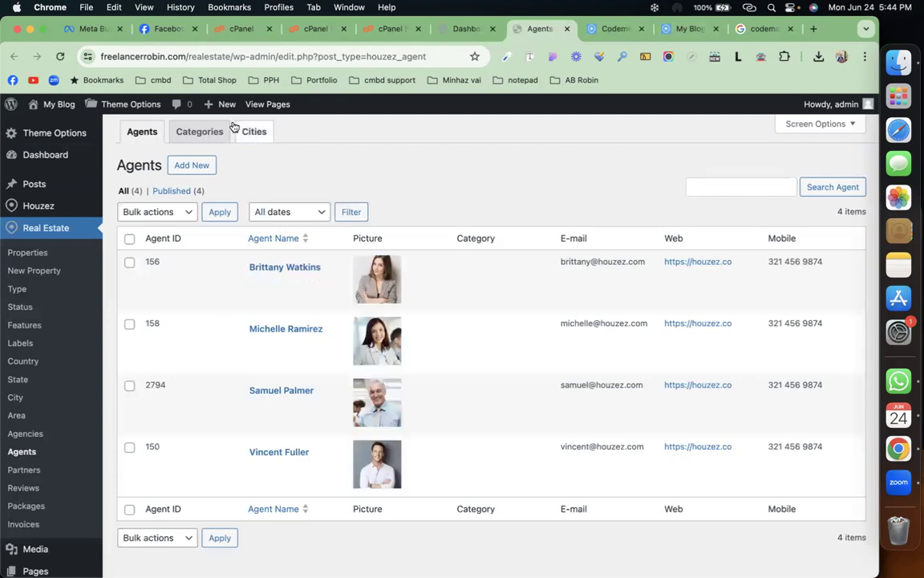
Step: Look over agent Categories and Cities, then return to Agents and start a new agent
left_click(195, 137)
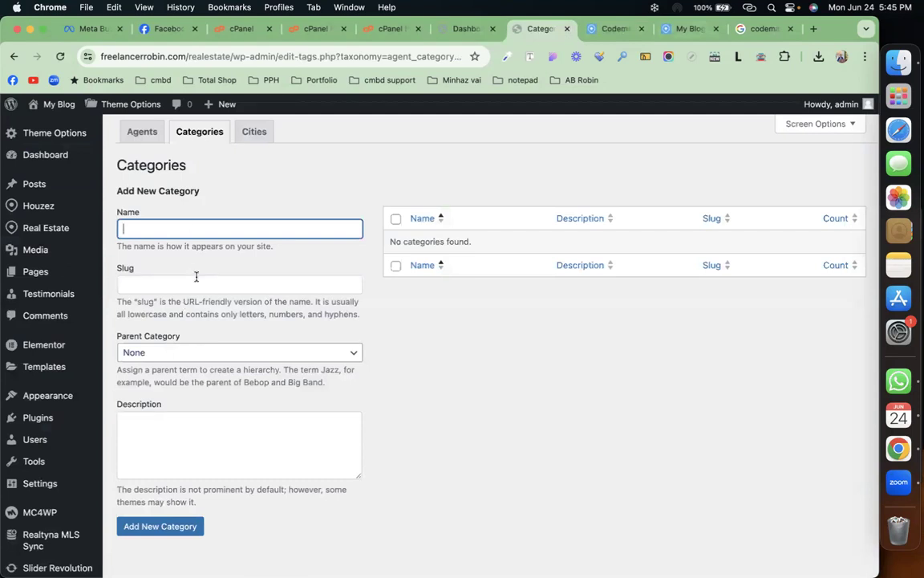
left_click(253, 130)
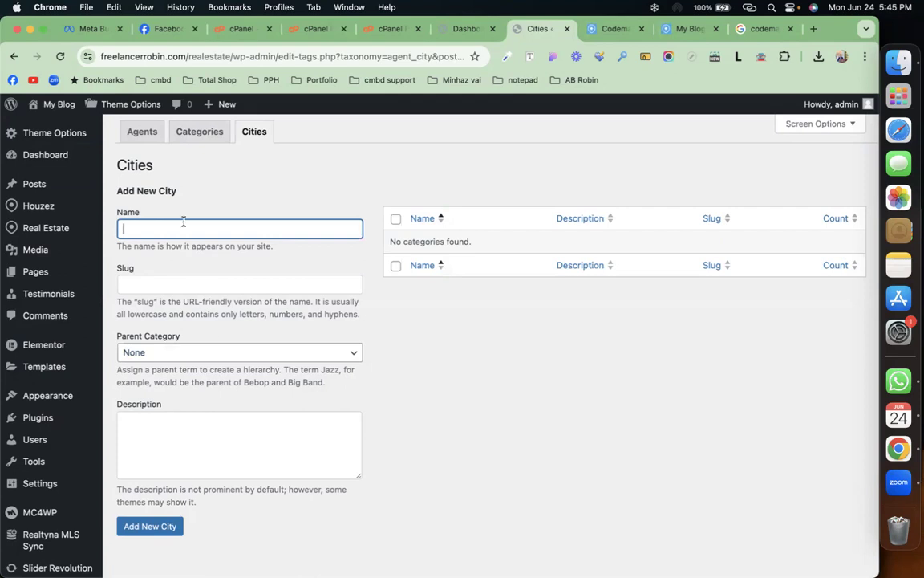
left_click(150, 140)
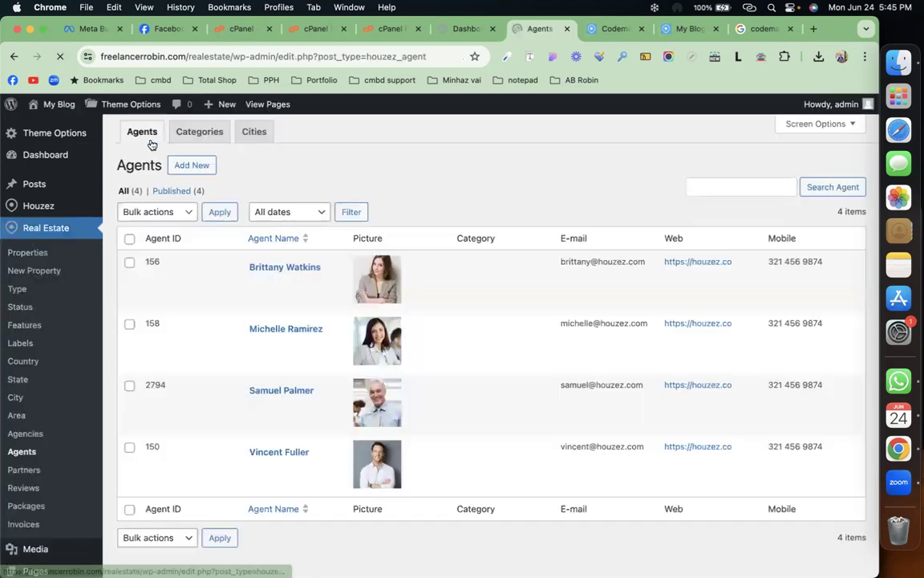
left_click(198, 171)
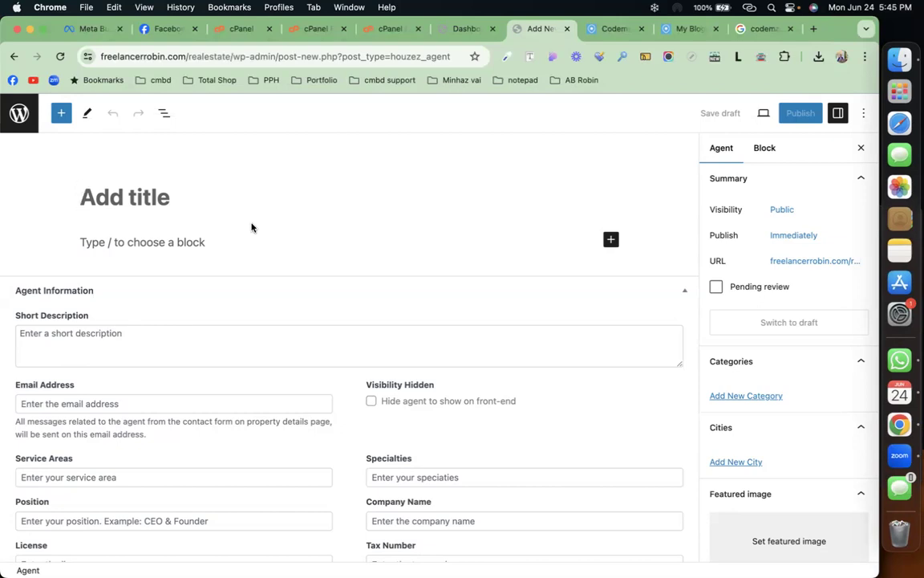
Step: Enter the agent's full name as the title
type("a")
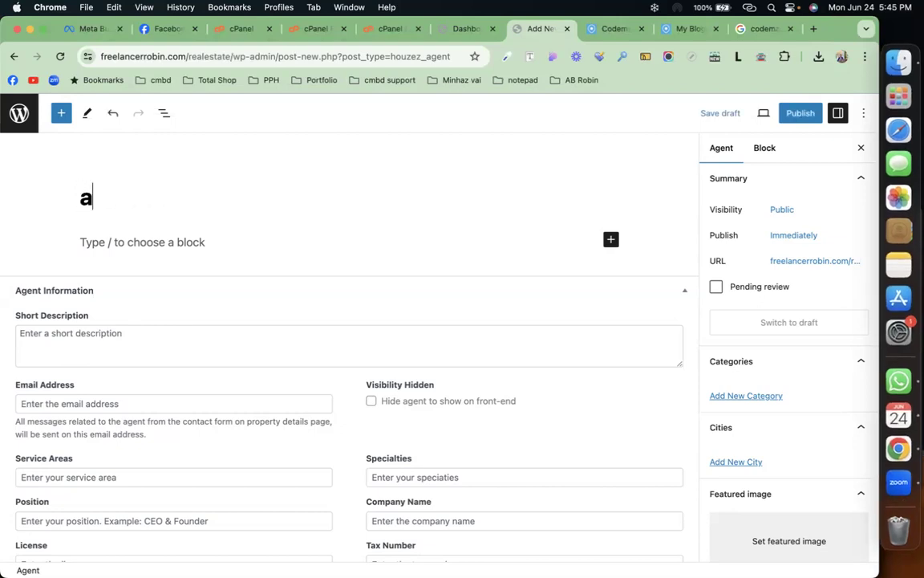
key("BackSpace")
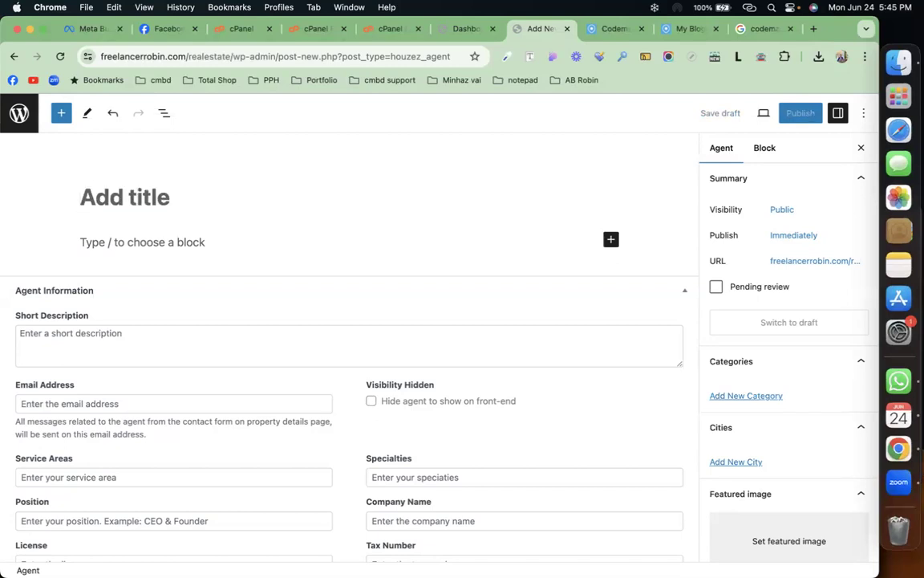
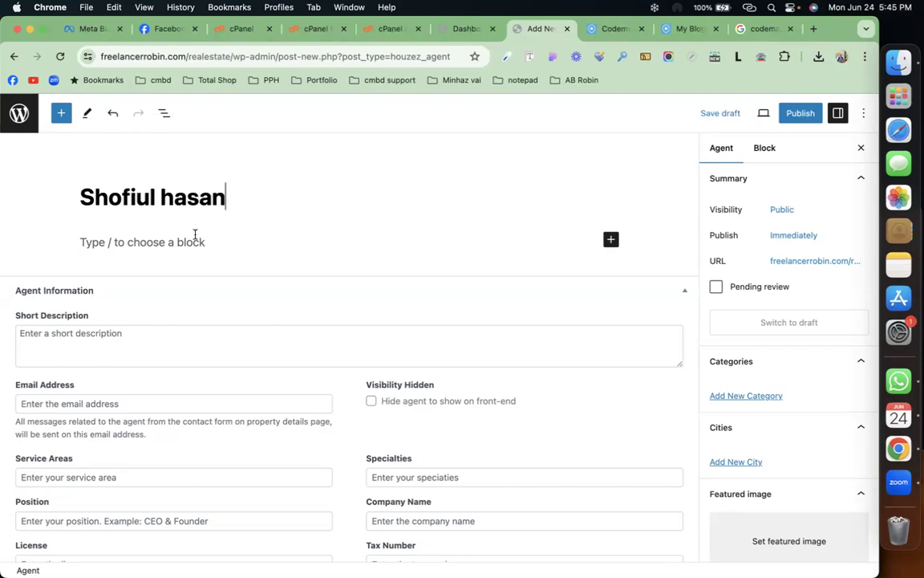
Step: Paste Lorem ipsum text into the content block and the Short Description field
left_click(188, 241)
type("Lorem ipsum dolor sit amet consectetur adipiscing elit eros fermentum volutpat, faucibus nulla porta himenaeos risus ullamcorper eget nisi malesuada scelerisque, pulvinar eu aliquam nisi turpis felis dui ante duis.")
scroll(167, 235, "down", 3)
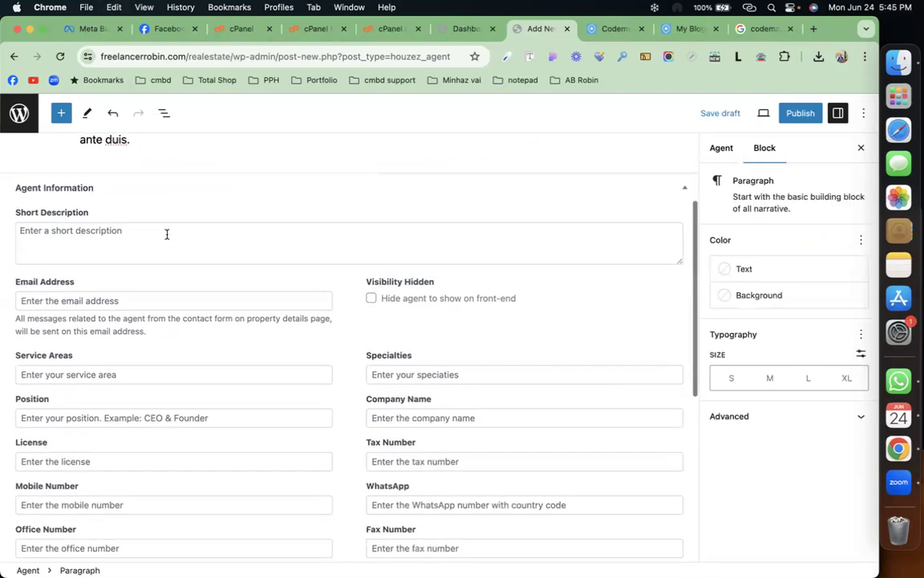
left_click(167, 234)
type("Lorem ipsum dolor sit amet consectetur adipiscing elit eros fermentum volutpat, faucibus nulla porta himenaeos risus ullamcorper eget nisi malesuada scelerisque, pulvinar eu aliquam nisl turpis felis dui ante duis.")
scroll(138, 238, "down", 3)
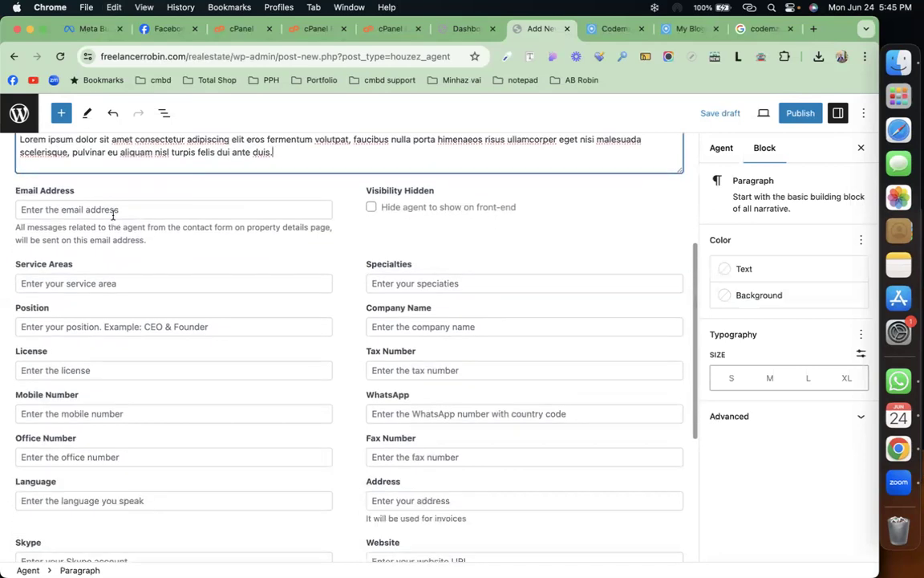
Step: Autofill the agent's email, mobile number and address from saved browser contact data
left_click(114, 210)
left_click(113, 230)
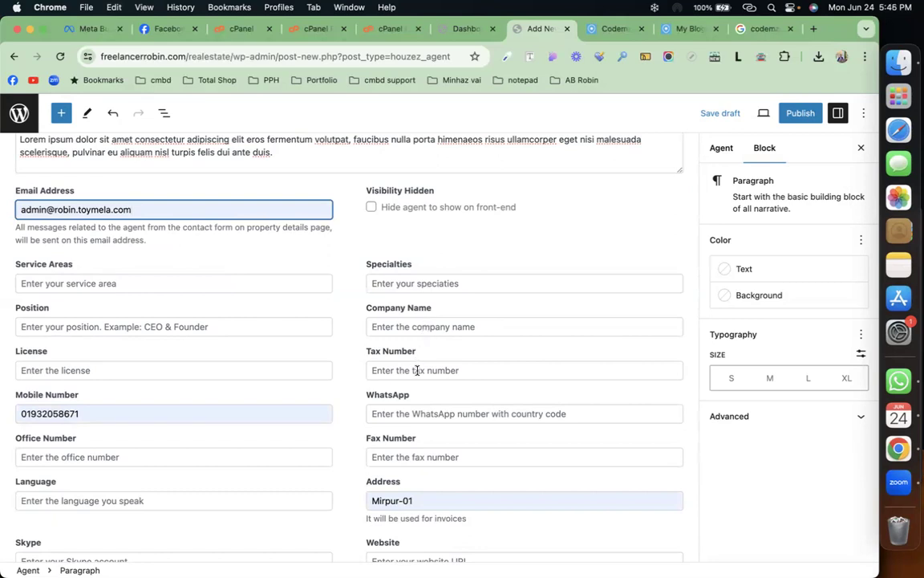
scroll(416, 370, "down", 3)
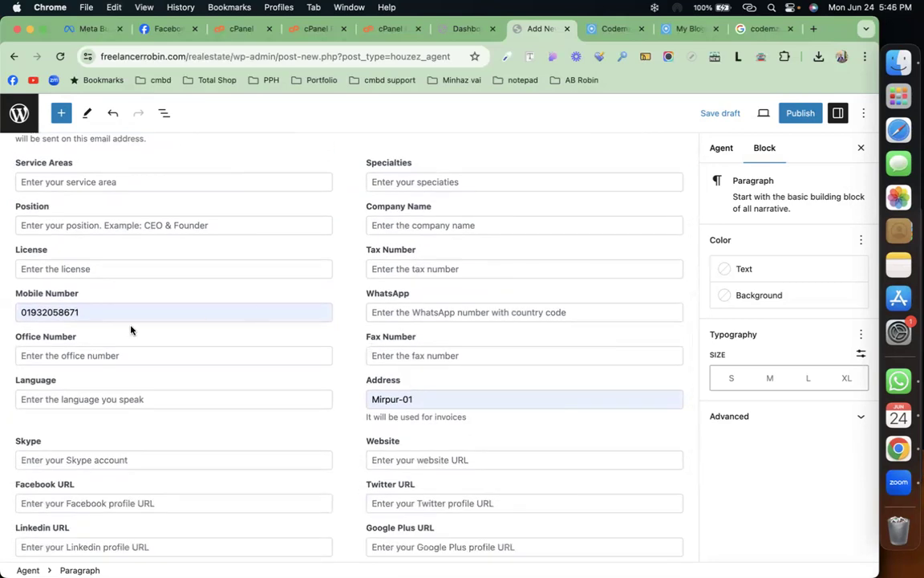
scroll(105, 353, "down", 2)
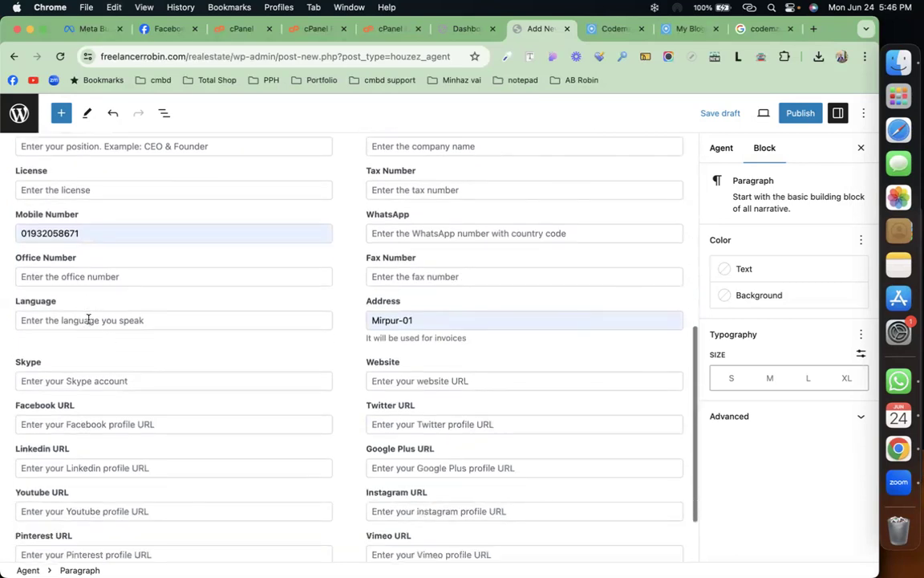
Step: Set the agent's languages to 'Bangla, English' and show the Agent sidebar settings
left_click(90, 320)
type("Ban")
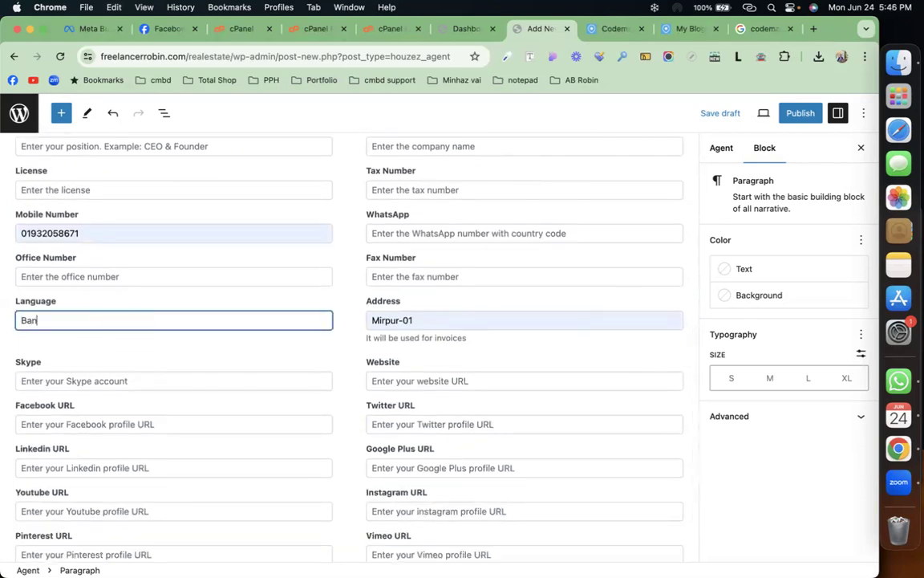
type("gla, English")
scroll(25, 283, "down", 3)
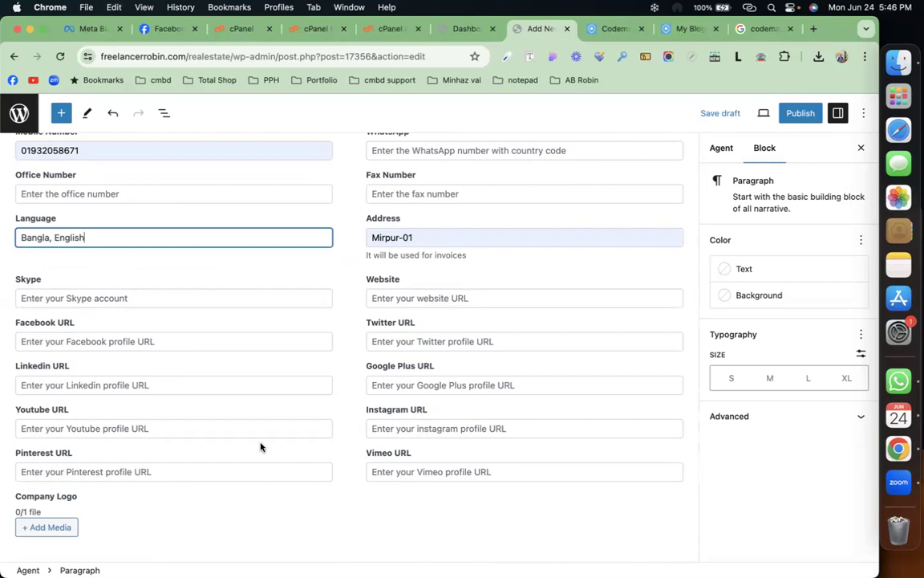
scroll(260, 447, "up", 5)
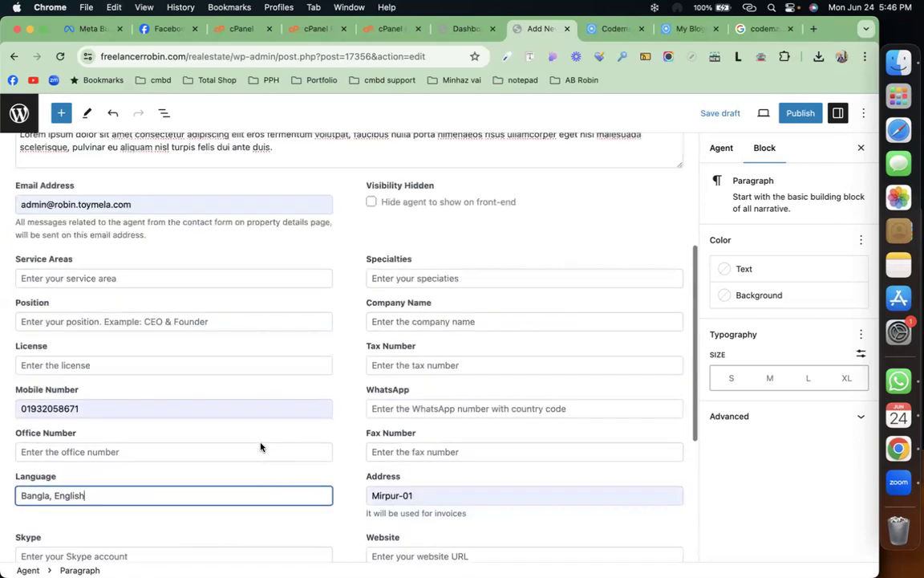
left_click(722, 150)
scroll(754, 337, "down", 1)
scroll(753, 336, "down", 3)
Step: Set donut-chart-1 as the agent's featured image
left_click(747, 411)
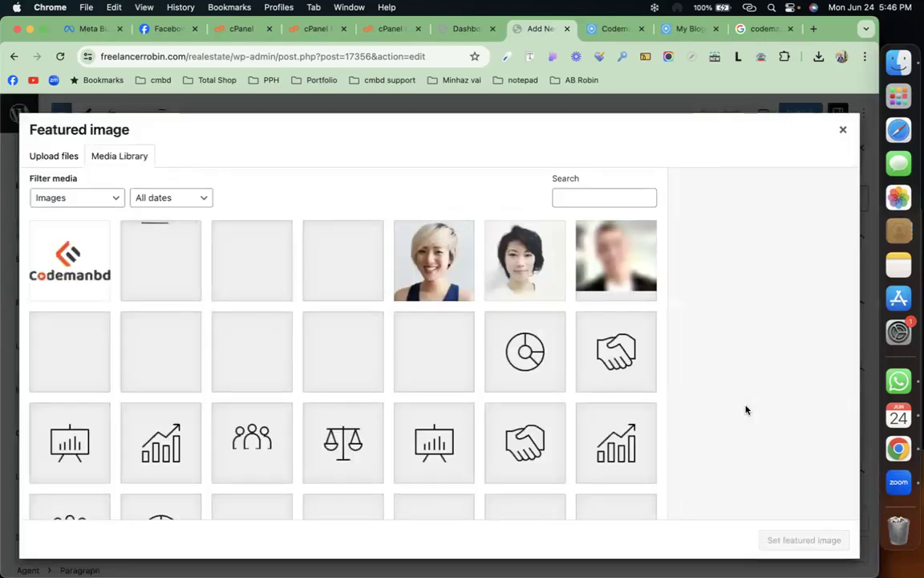
left_click(525, 351)
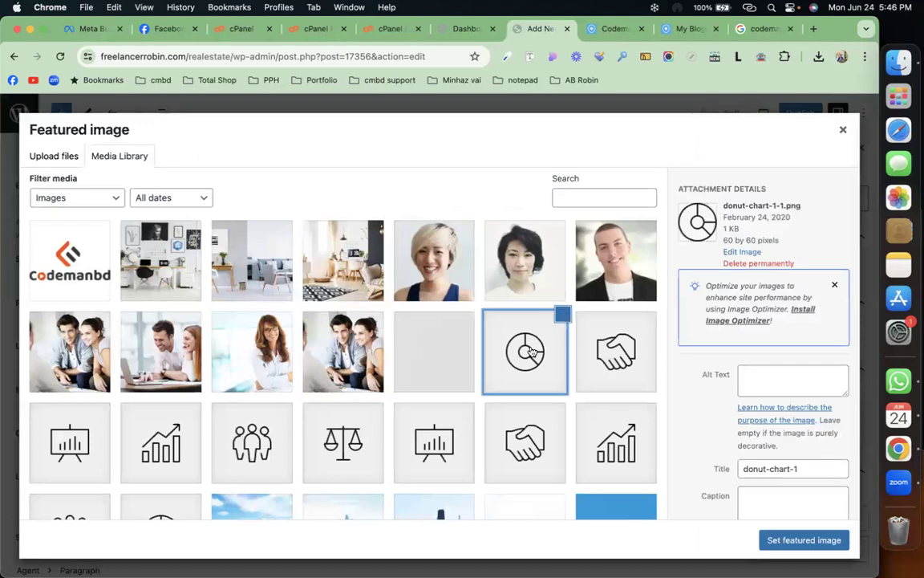
left_click(798, 540)
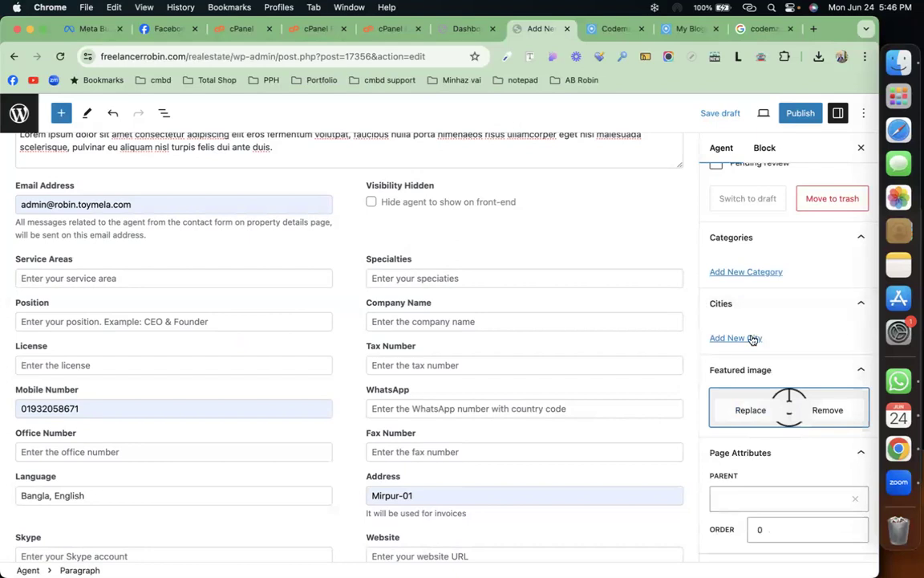
Step: Leave the agency unassigned and publish the agent profile
scroll(753, 340, "down", 8)
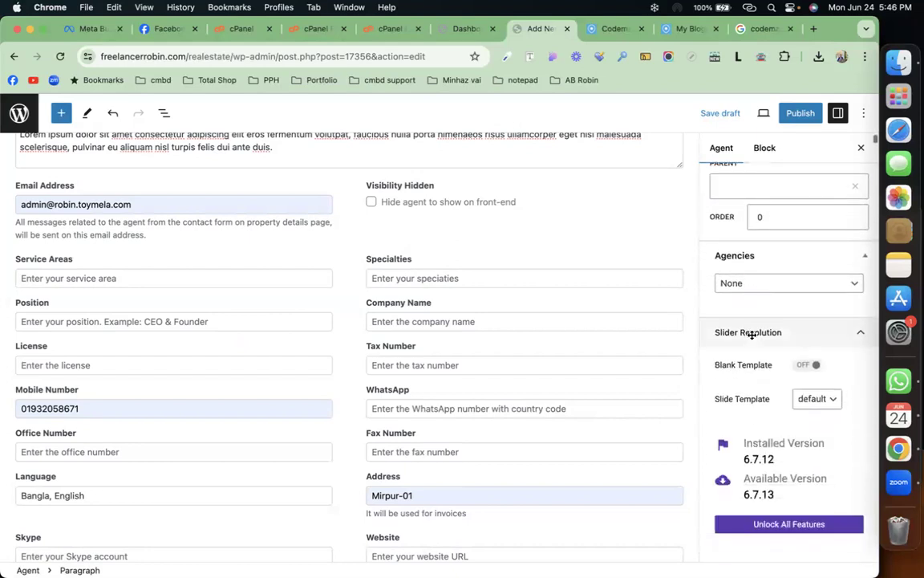
left_click(767, 284)
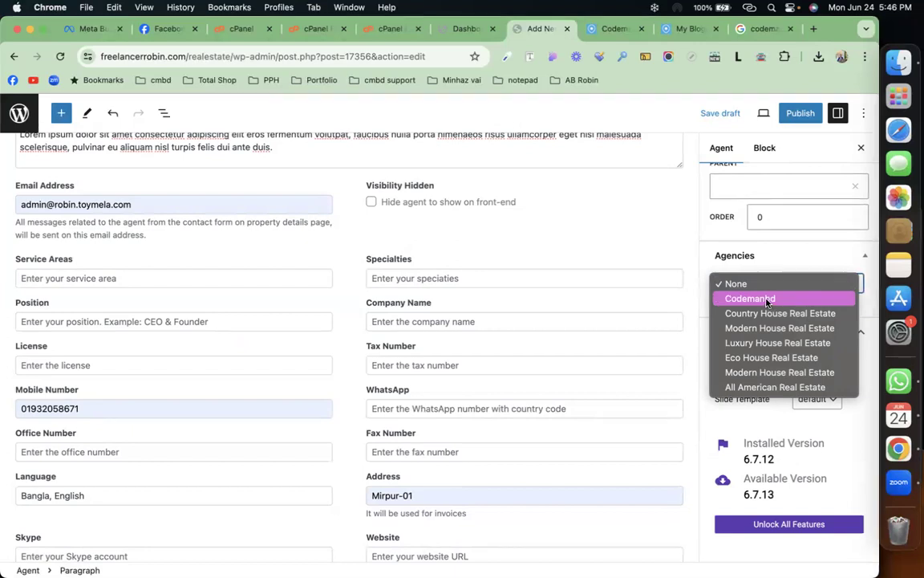
left_click(705, 261)
scroll(704, 261, "up", 10)
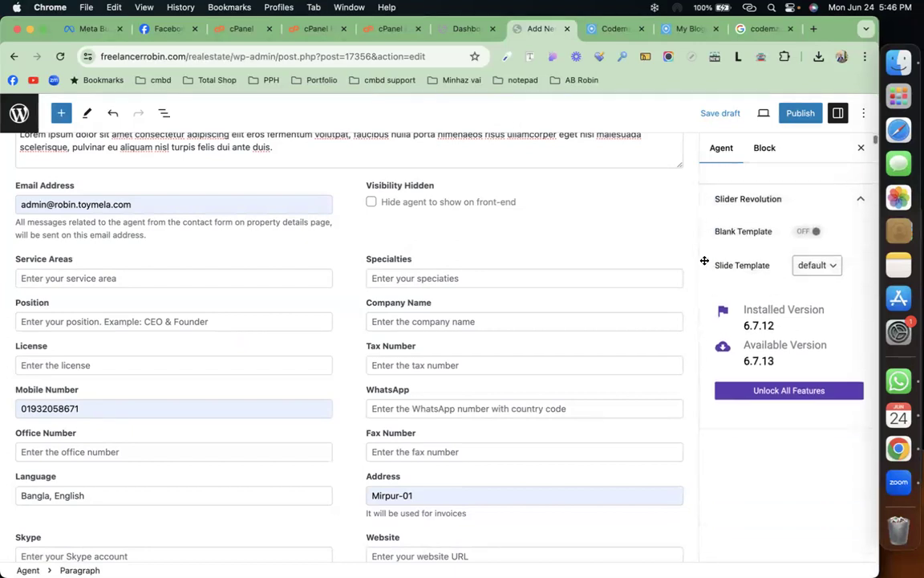
left_click(799, 114)
left_click(765, 114)
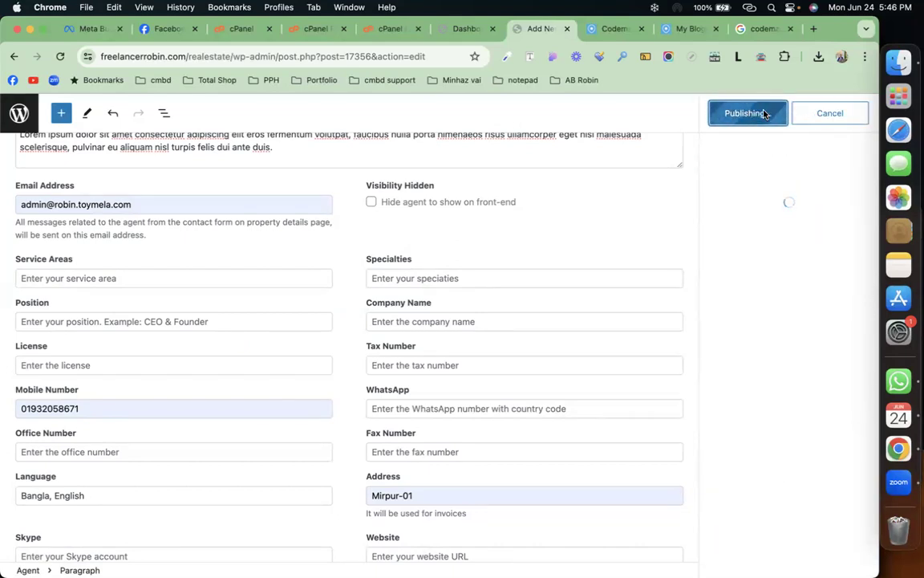
Step: Back on the admin tab, open Real Estate > Partners to see the six Envato entries
left_click(471, 29)
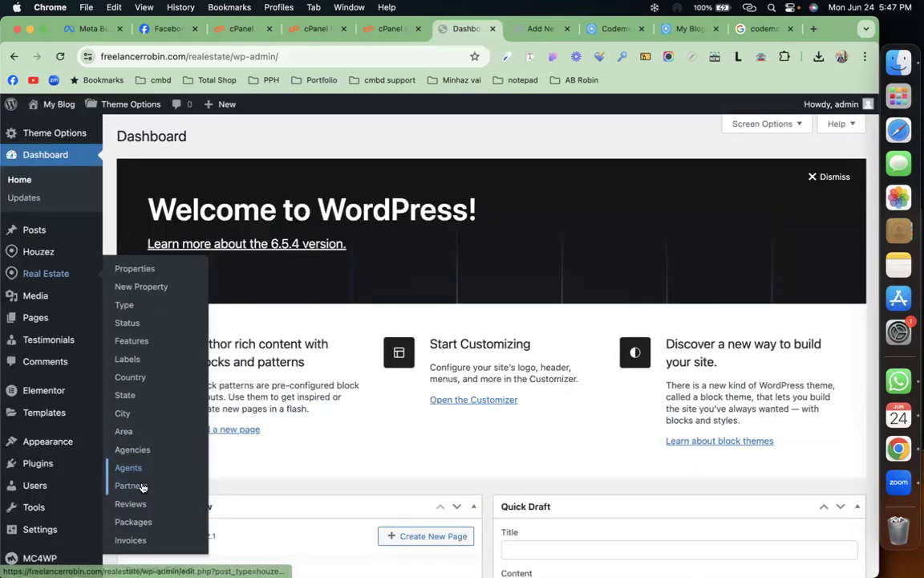
scroll(142, 486, "down", 1)
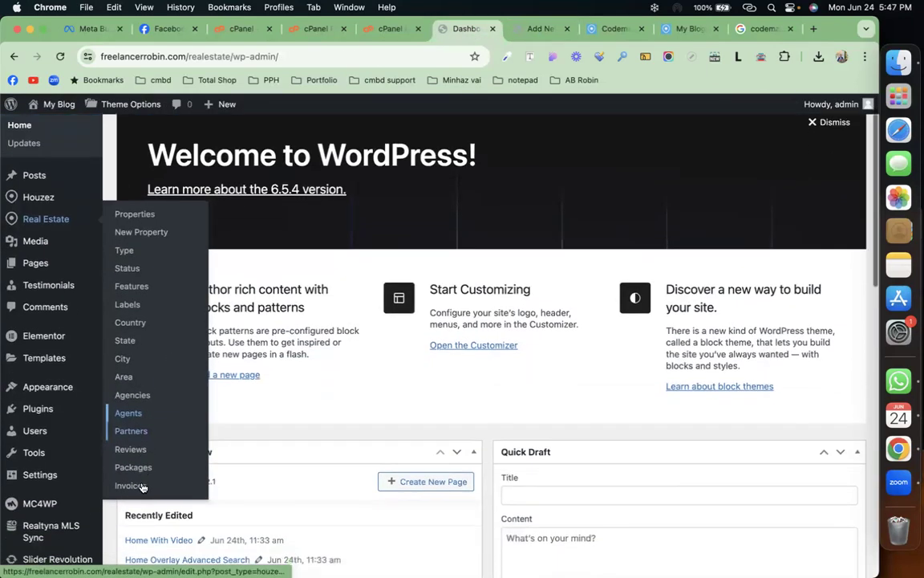
left_click(132, 435)
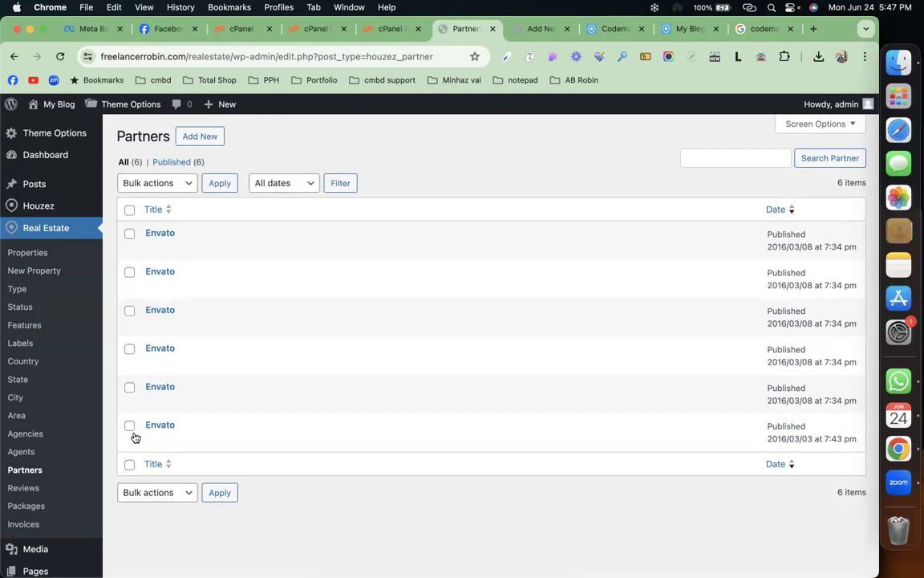
Step: Glance over the Add New Partner form, then open the Real Estate Reviews list
left_click(190, 137)
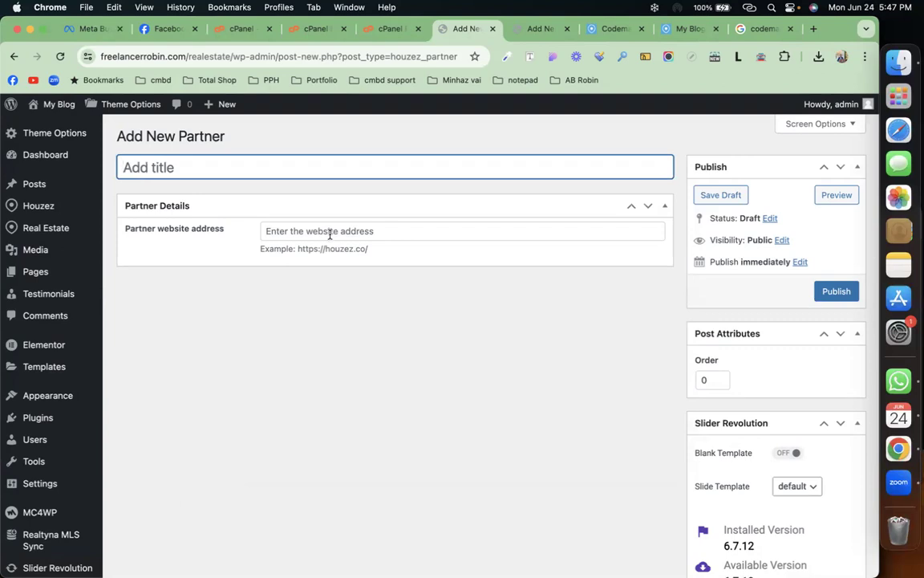
scroll(416, 304, "down", 5)
scroll(416, 304, "down", 1)
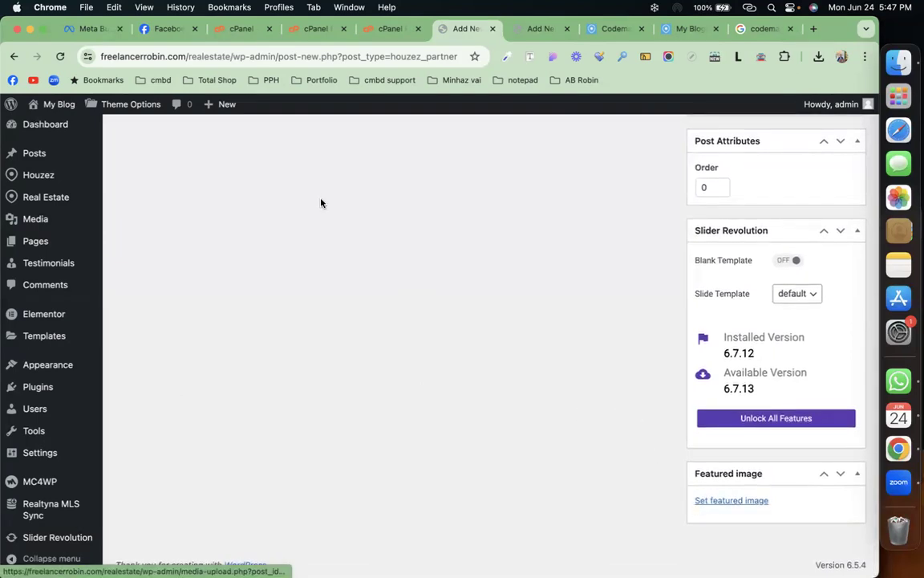
scroll(319, 202, "up", 6)
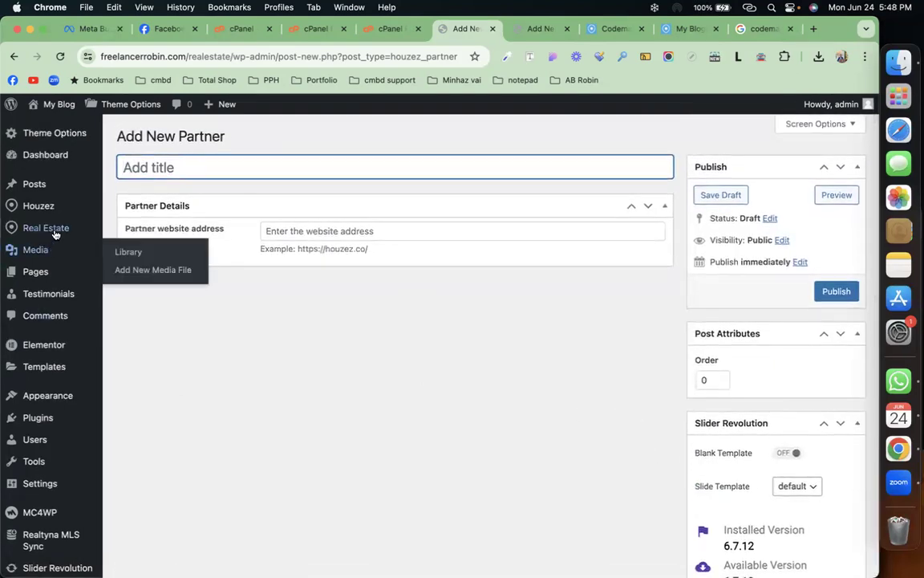
mouse_move(48, 228)
left_click(133, 467)
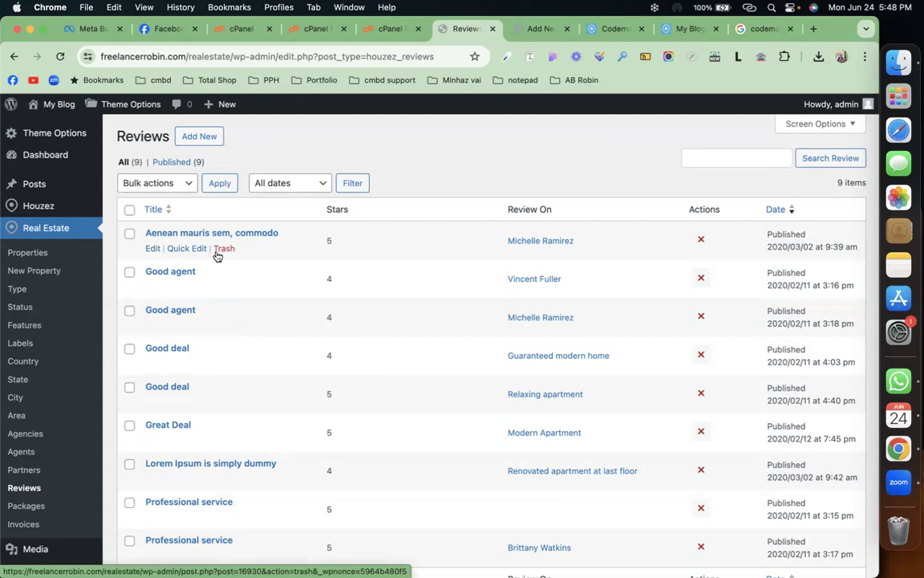
Step: Browse the Packages list and then the Invoices list
scroll(48, 457, "down", 2)
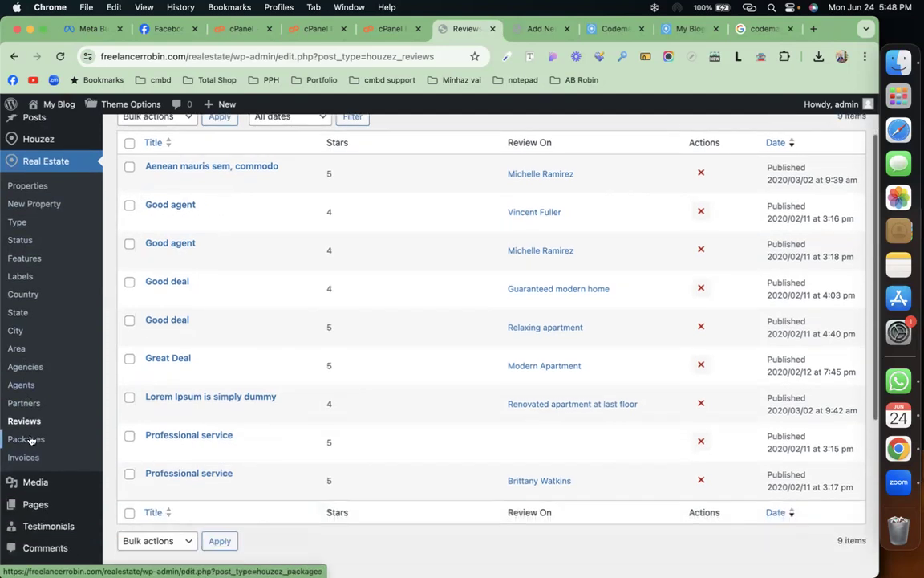
left_click(30, 439)
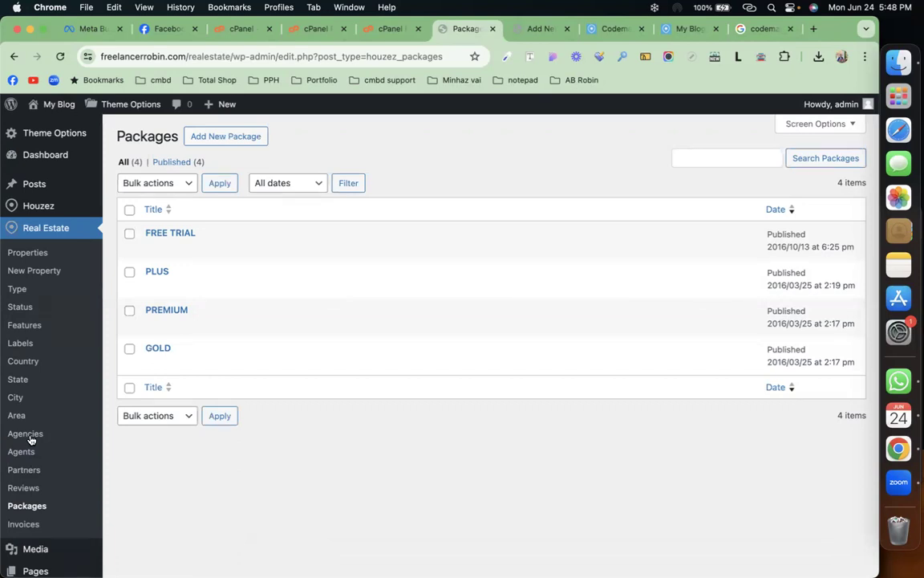
left_click(24, 525)
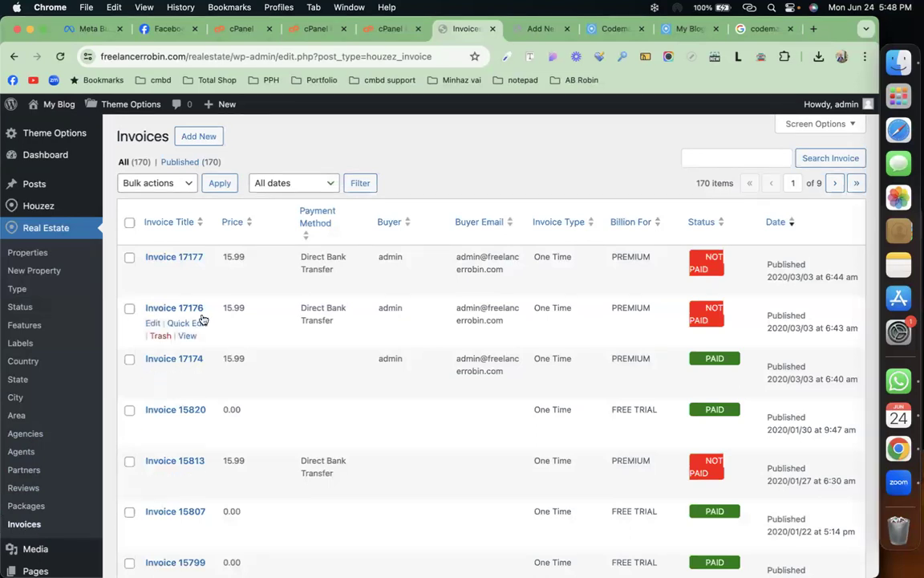
Step: Open New Property in its own tab, close the duplicate, and add an empty browser tab
scroll(233, 351, "down", 10)
scroll(234, 351, "up", 10)
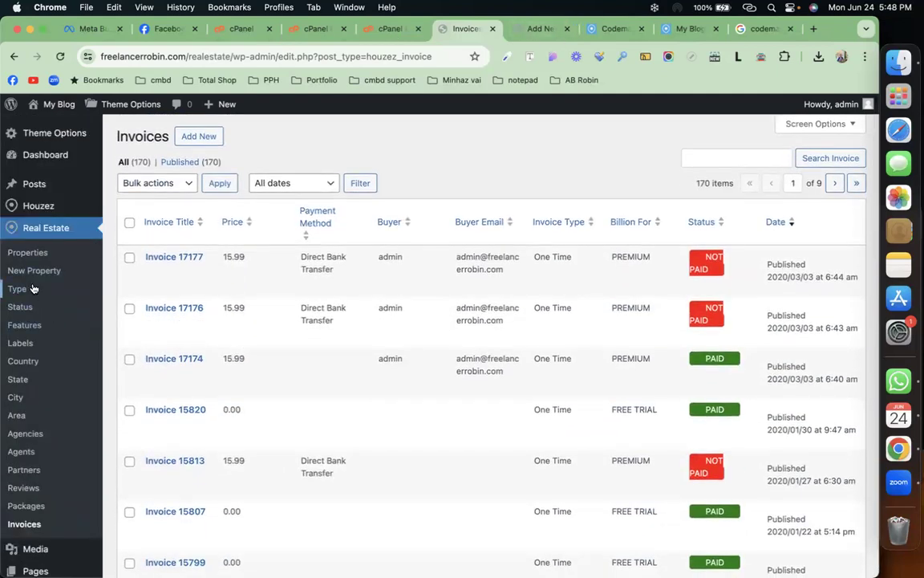
right_click(29, 273)
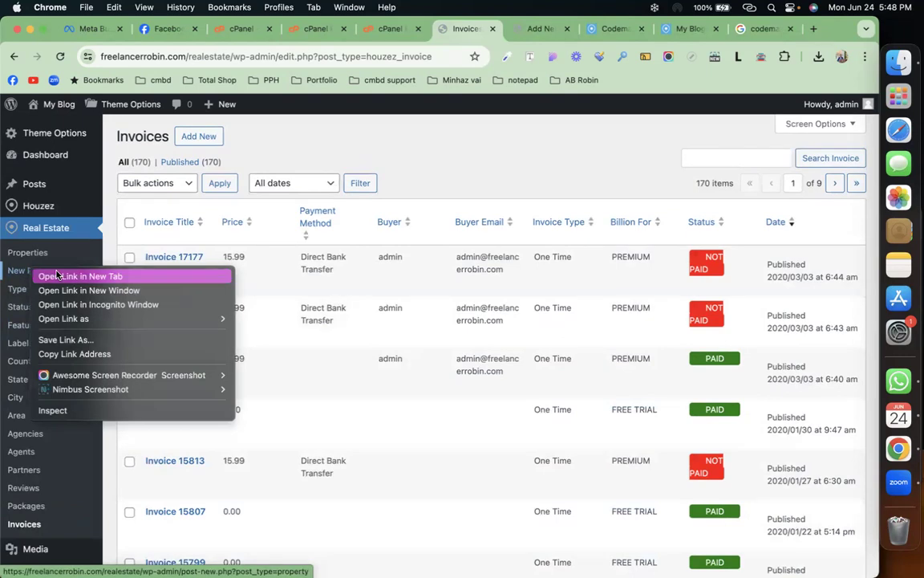
left_click(48, 276)
left_click(46, 153)
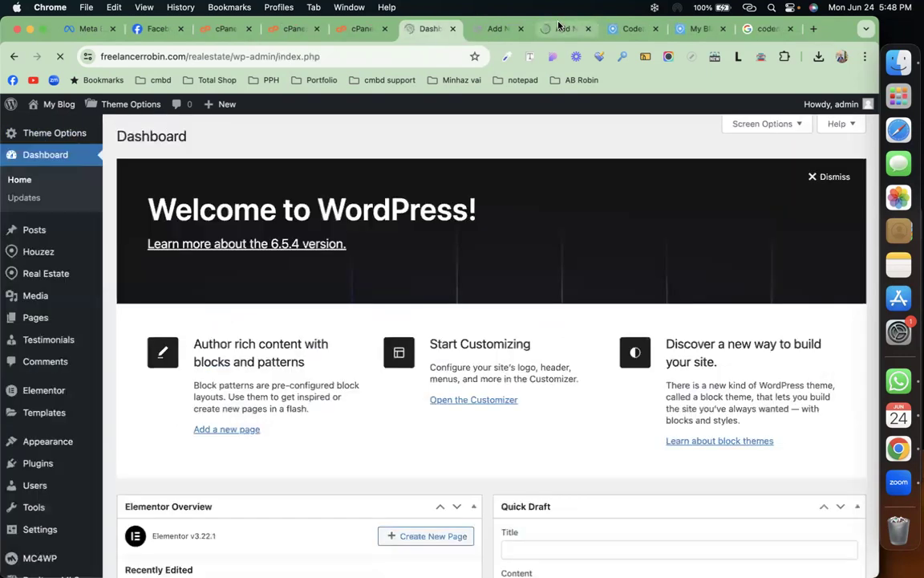
left_click(559, 26)
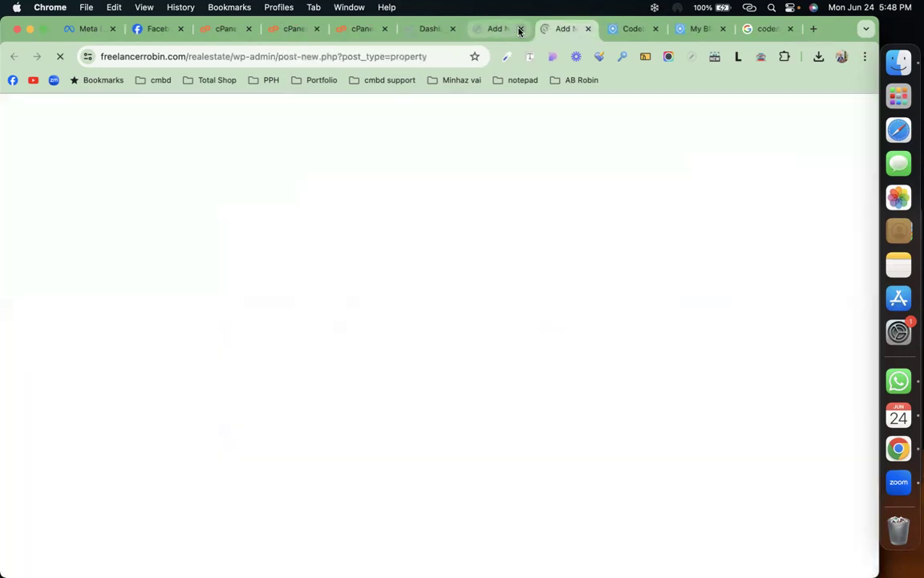
left_click(521, 29)
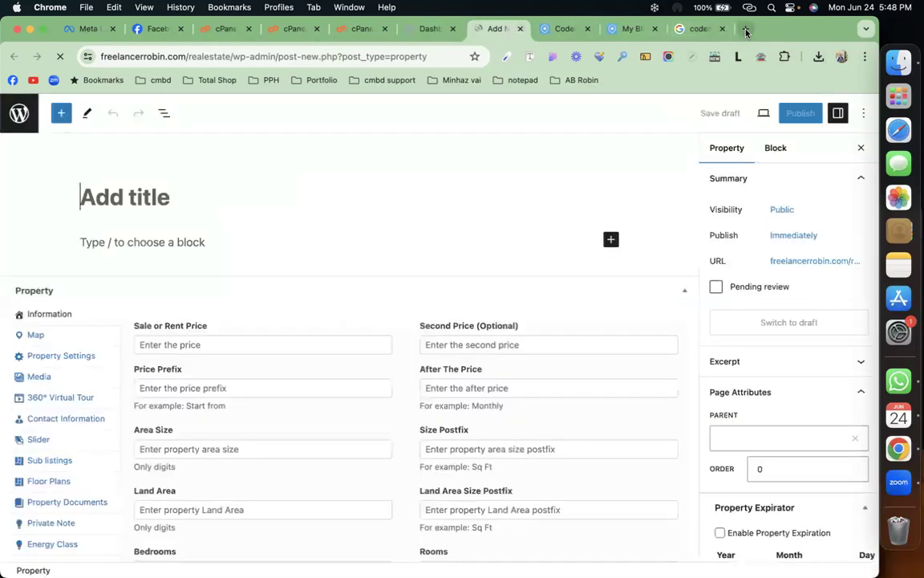
left_click(747, 30)
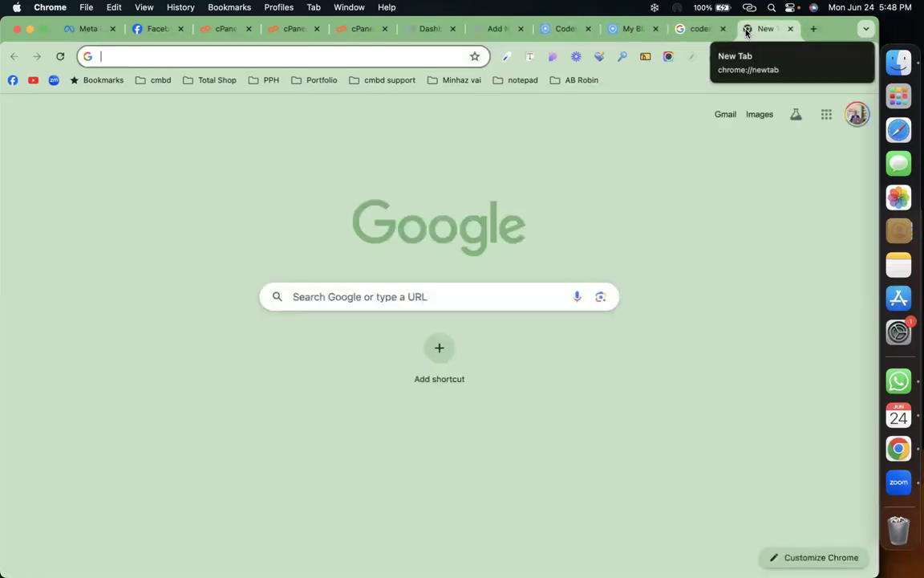
Step: Search Google for realhomes and open the ThemeForest RH Real Estate theme's live preview
type("real")
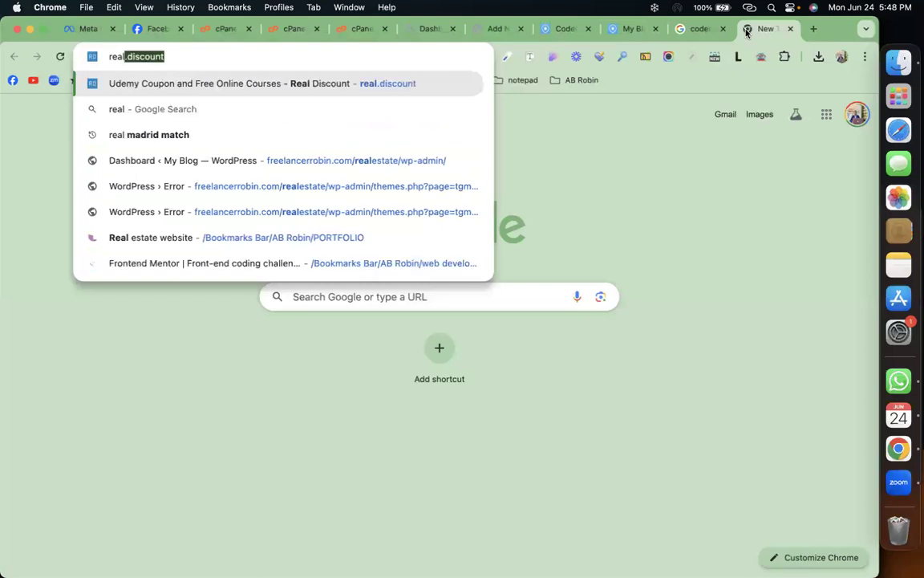
type("ho")
key("Return")
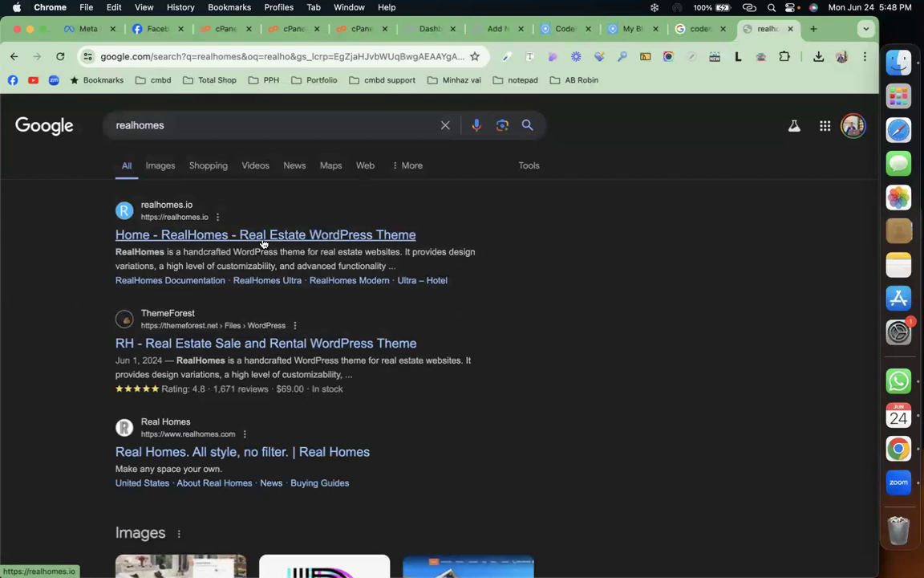
left_click(245, 344)
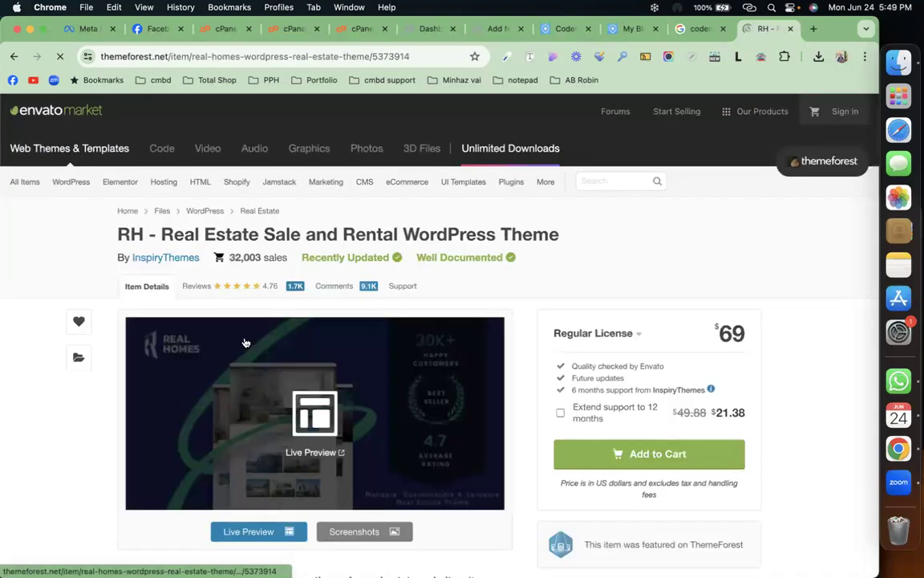
left_click(263, 534)
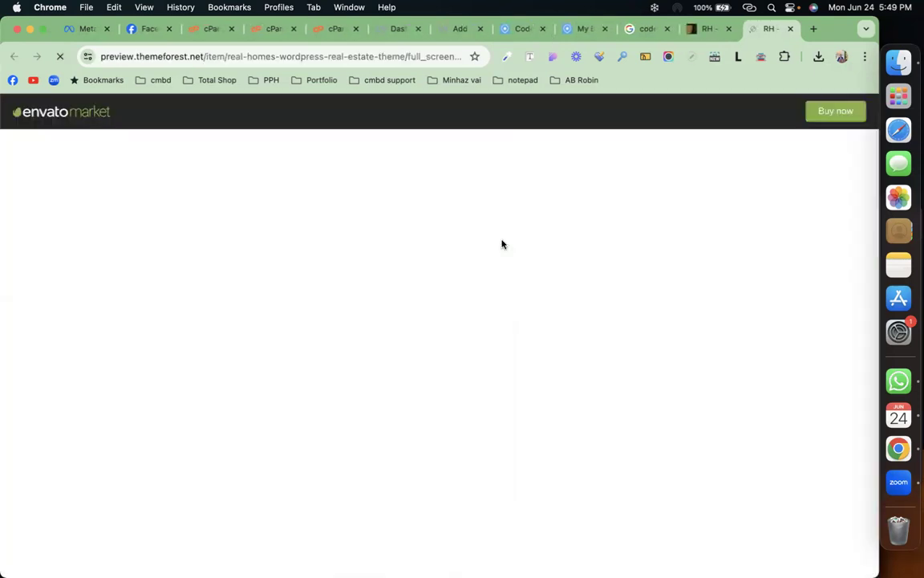
Step: Title the new property 'Cmbd villa' and paste lorem ipsum as its description
left_click(458, 29)
left_click(225, 201)
type("C")
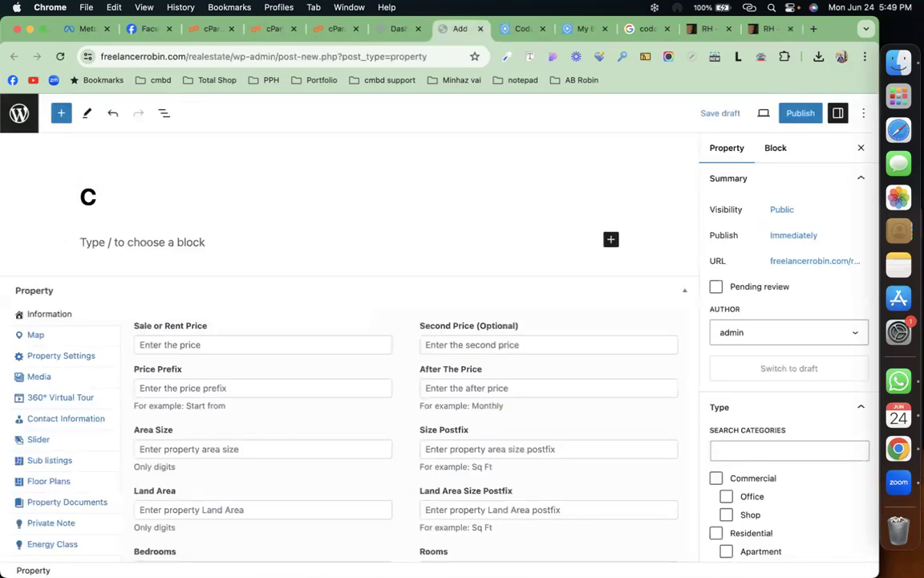
type("mbd v")
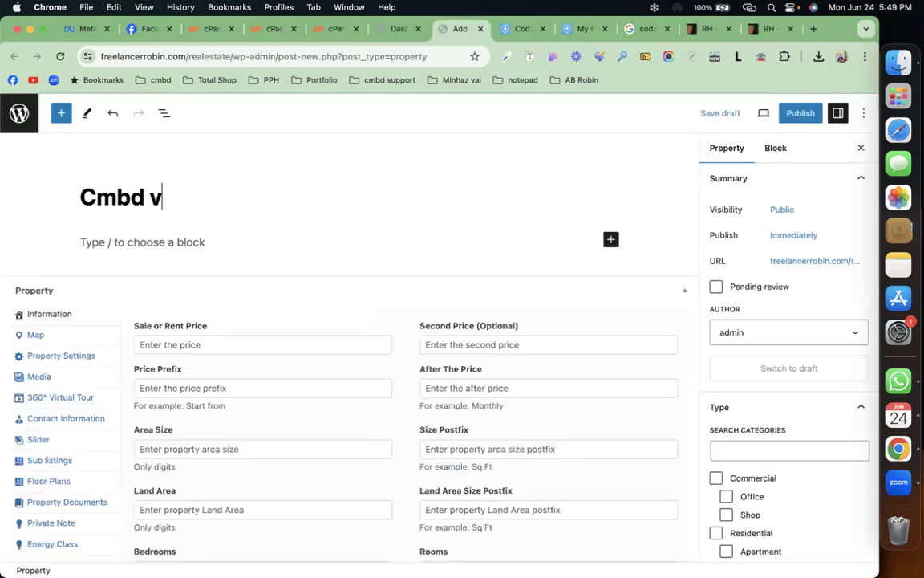
type("illa")
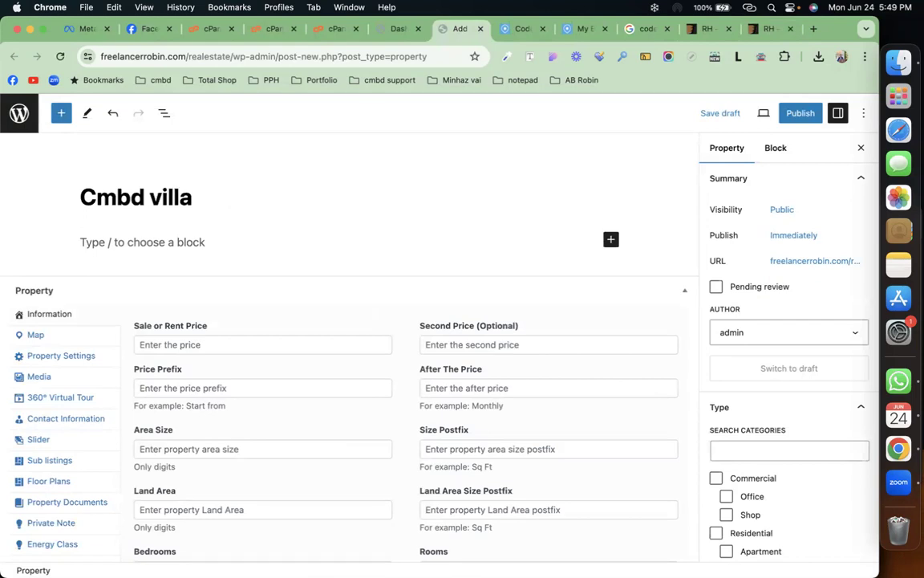
scroll(240, 187, "down", 2)
left_click(237, 176)
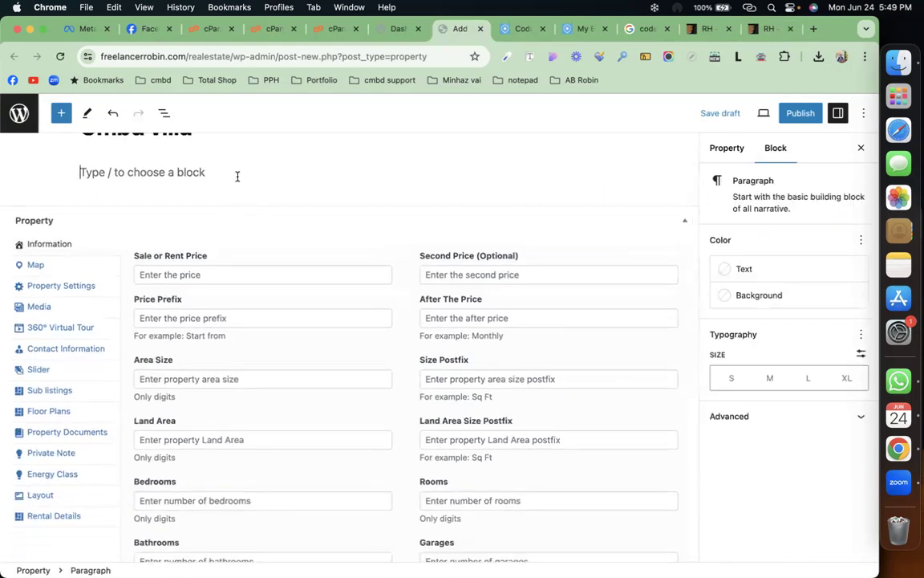
key("cmd+v")
key("Return")
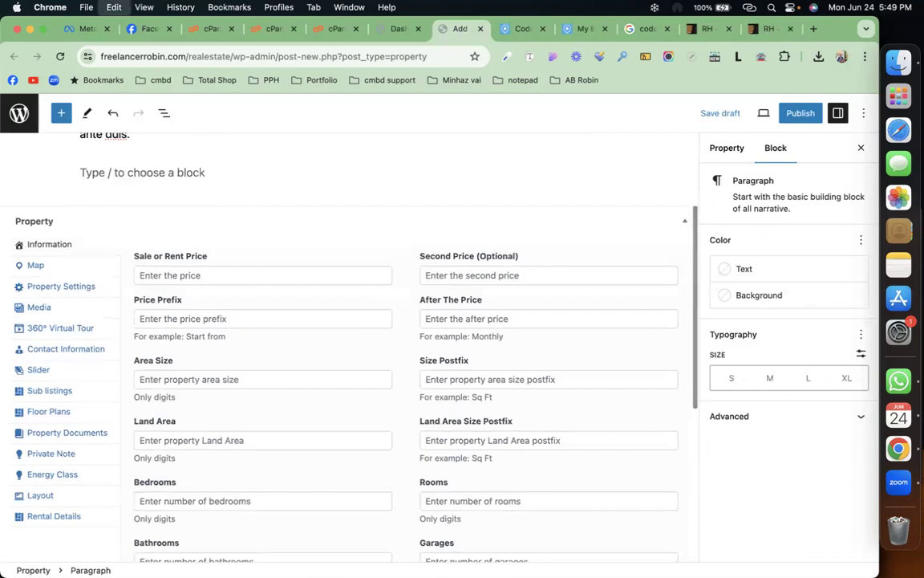
key("BackSpace")
scroll(238, 176, "down", 1)
scroll(345, 361, "down", 1)
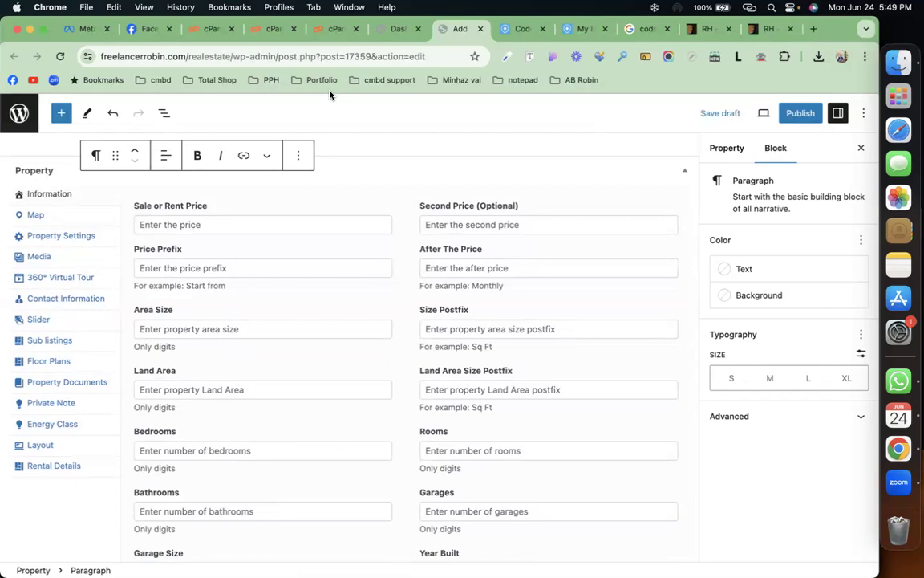
Step: Enter 90000 as the Sale or Rent Price
left_click(247, 232)
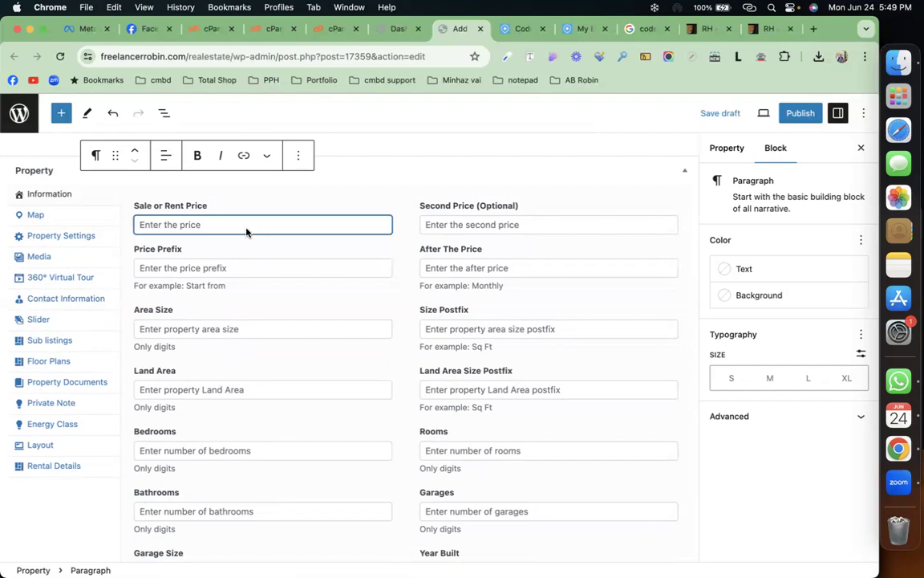
type("11")
type("00")
type("0")
key("BackSpace")
key("BackSpace")
key("BackSpace")
key("BackSpace")
key("BackSpace")
type("90000")
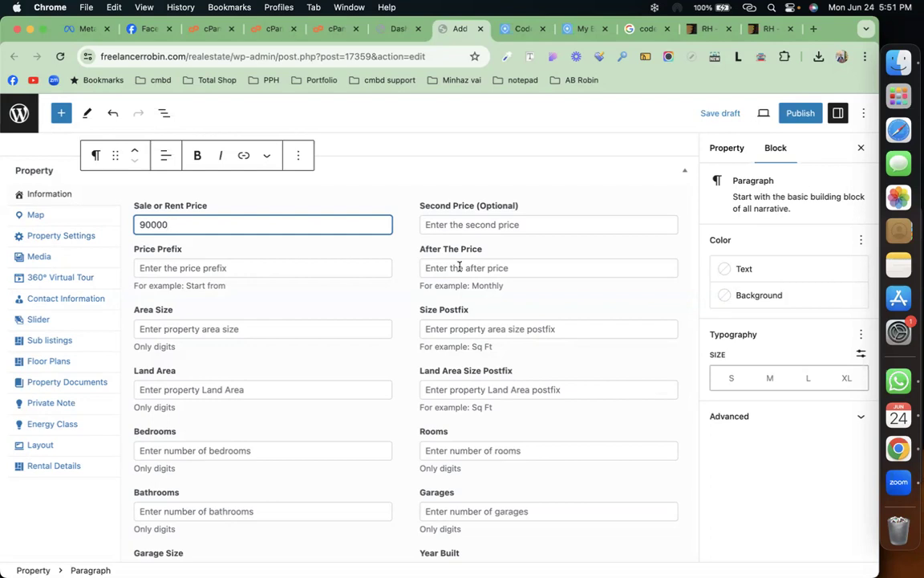
Step: Enter 4000 in the Area Size field of the Property Information box
left_click(459, 267)
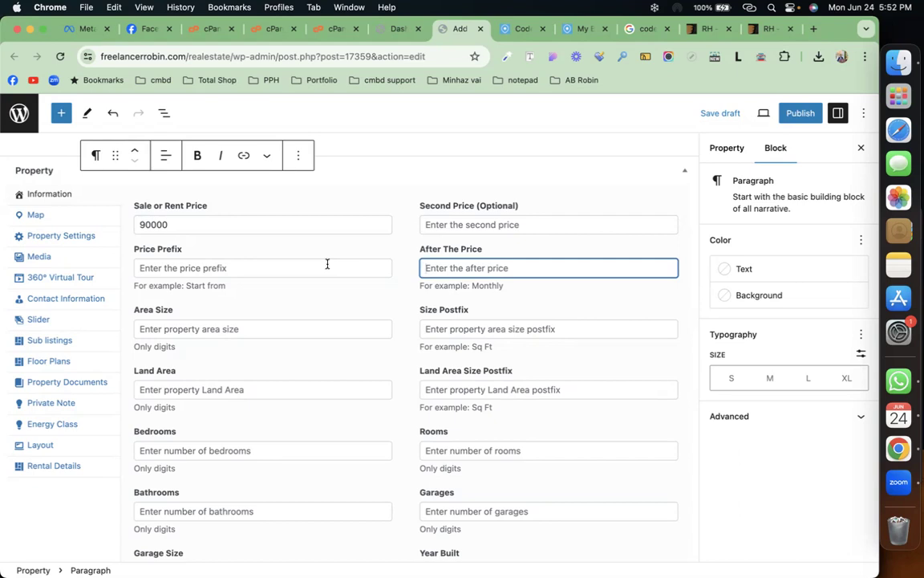
left_click(291, 330)
type("4000")
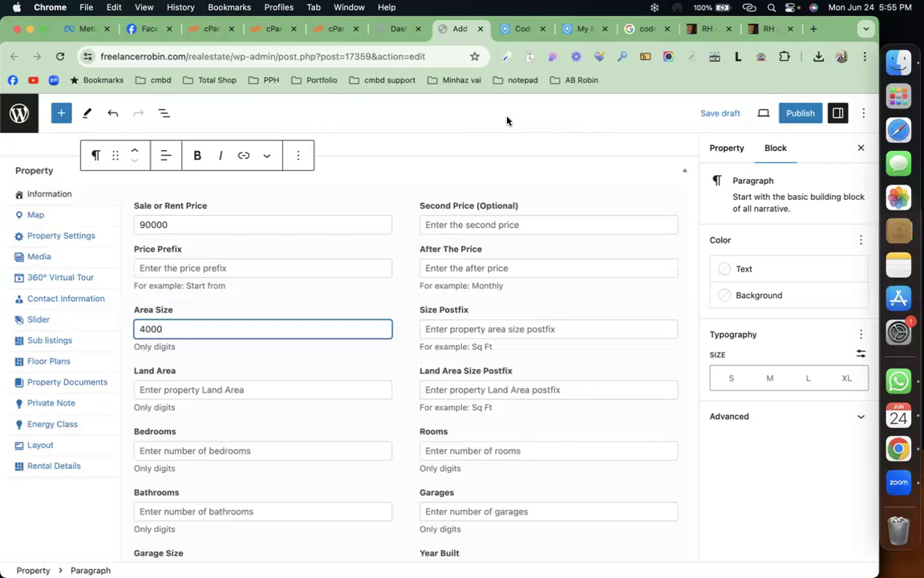
Step: Enter Sq Ft as the size postfix and 3800 as the land area
left_click(481, 332)
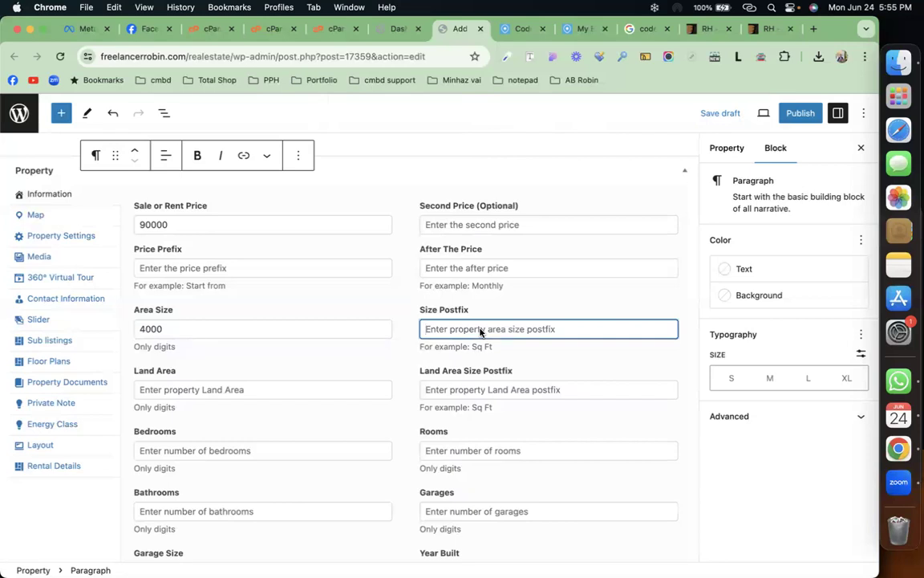
type("Sq Ft")
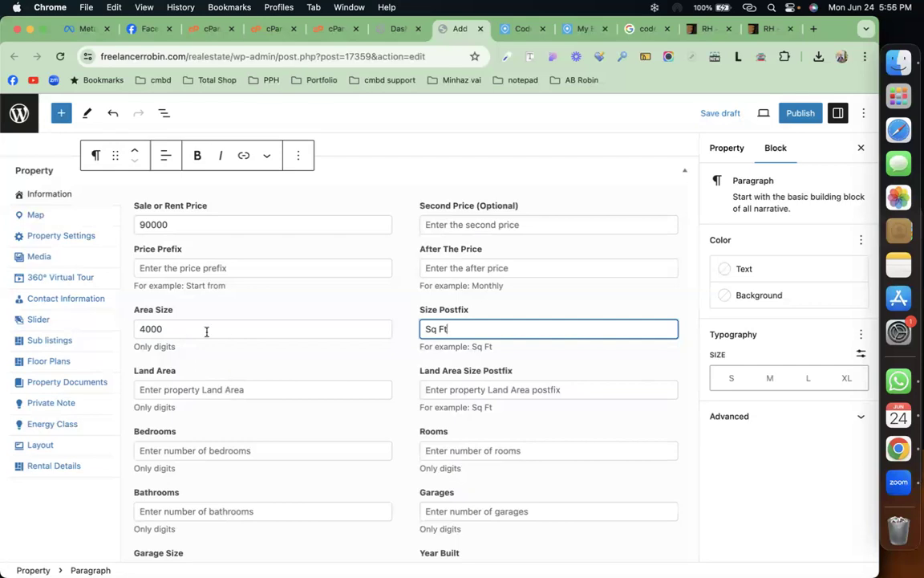
left_click(211, 391)
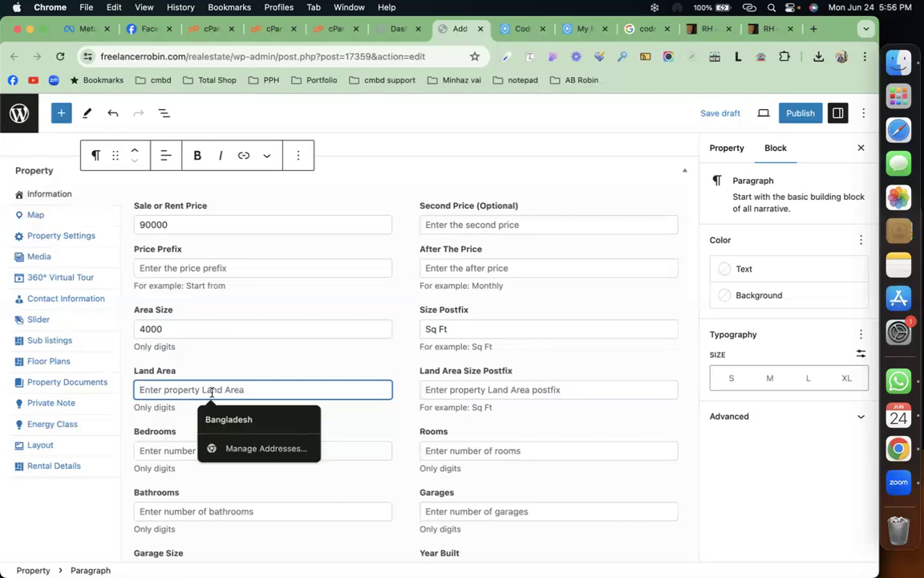
type("3000")
key("BackSpace")
key("BackSpace")
key("BackSpace")
type("800")
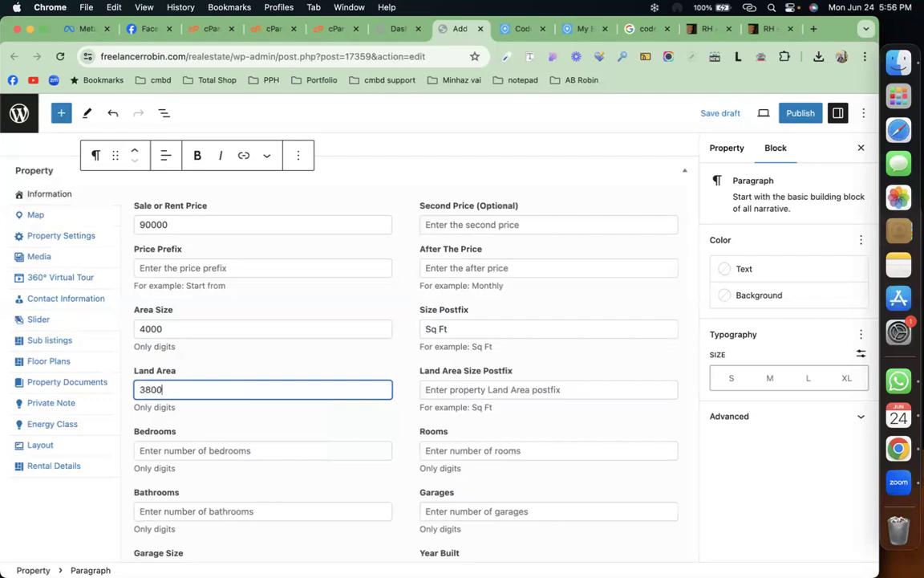
Step: Copy Sq Ft into the Land Area Size Postfix field
triple_click(477, 328)
key("super+c")
left_click(482, 390)
key("super+v")
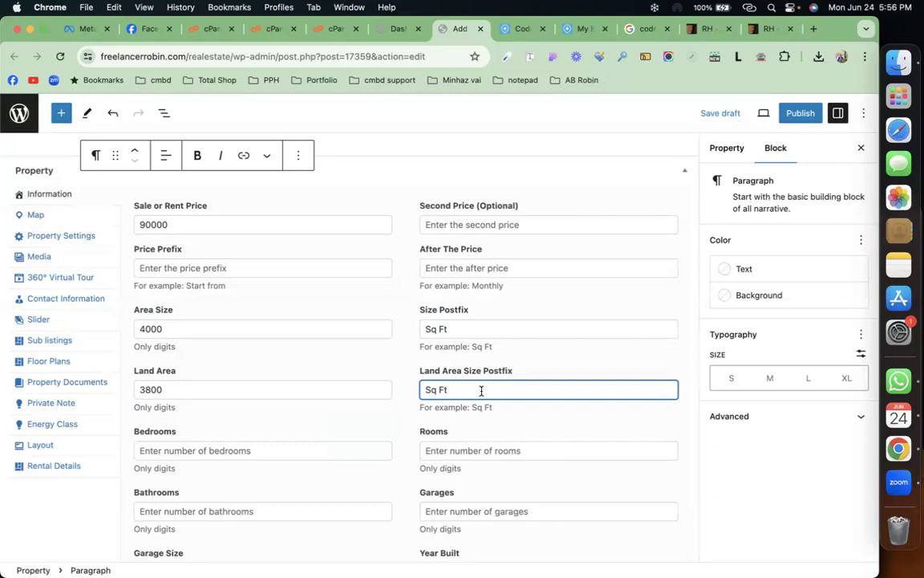
Step: Enter 3 bedrooms, 1 room, 3 bathrooms and 1 garage
left_click(277, 448)
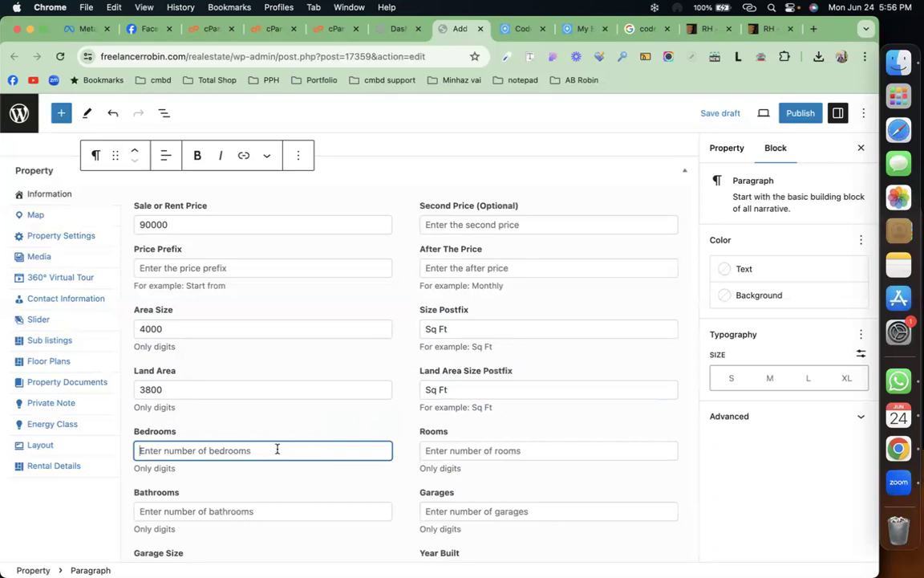
type("3")
left_click(509, 454)
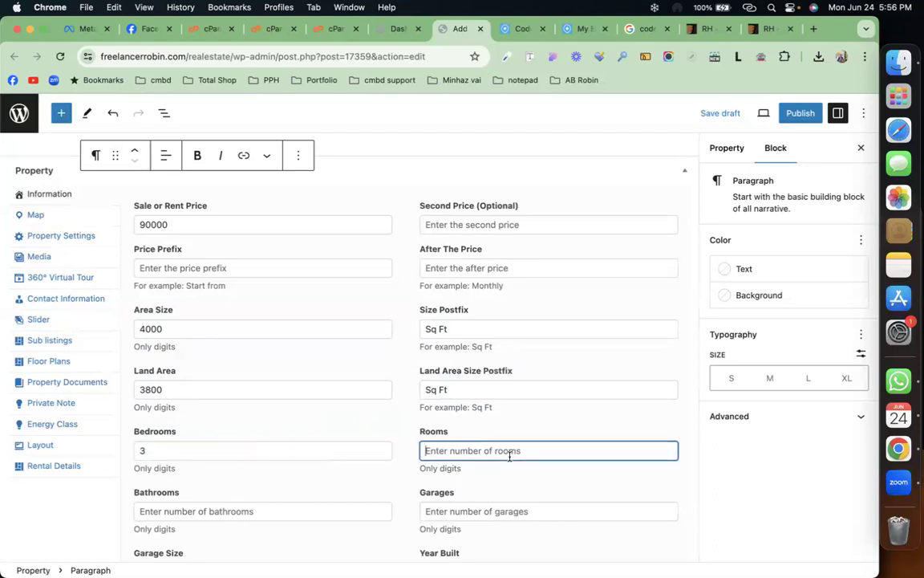
type("1")
scroll(350, 434, "down", 3)
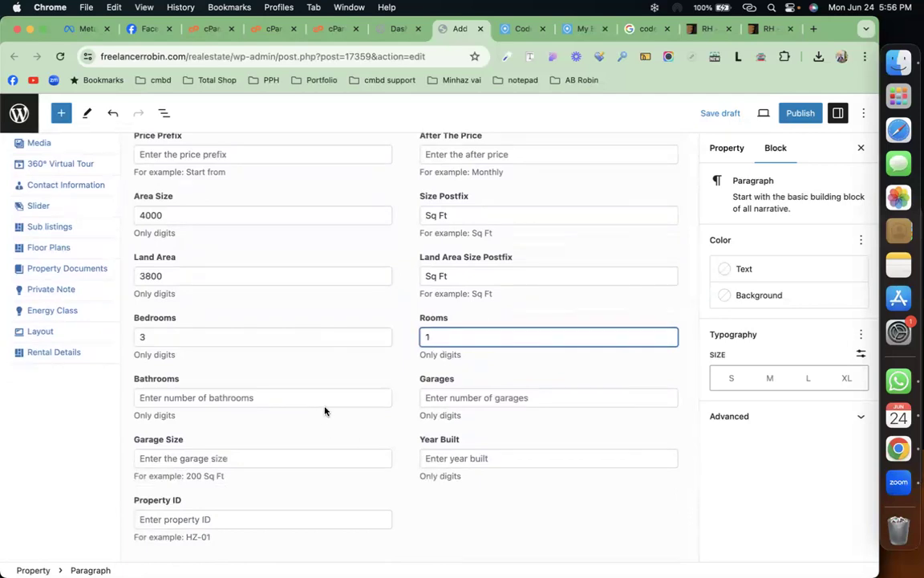
left_click(329, 398)
type("3")
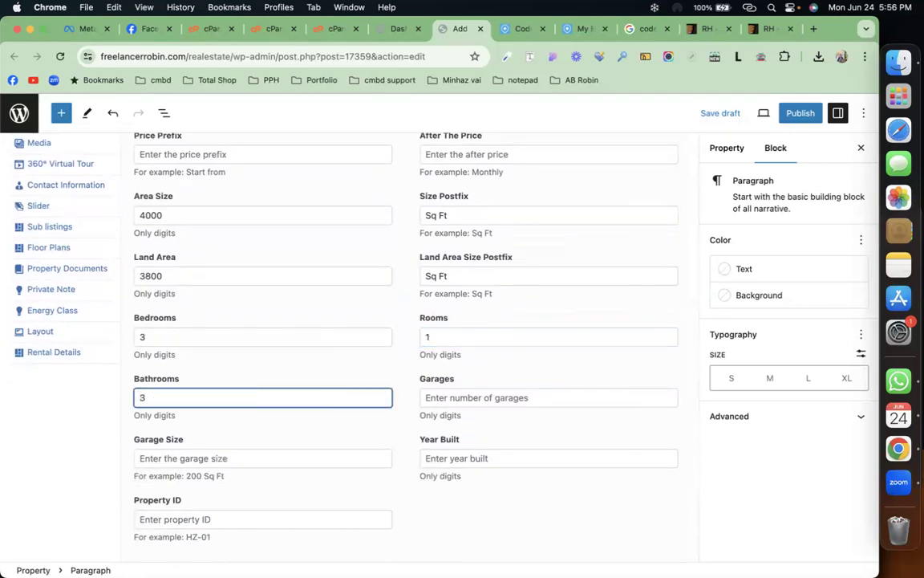
left_click(489, 396)
type("1")
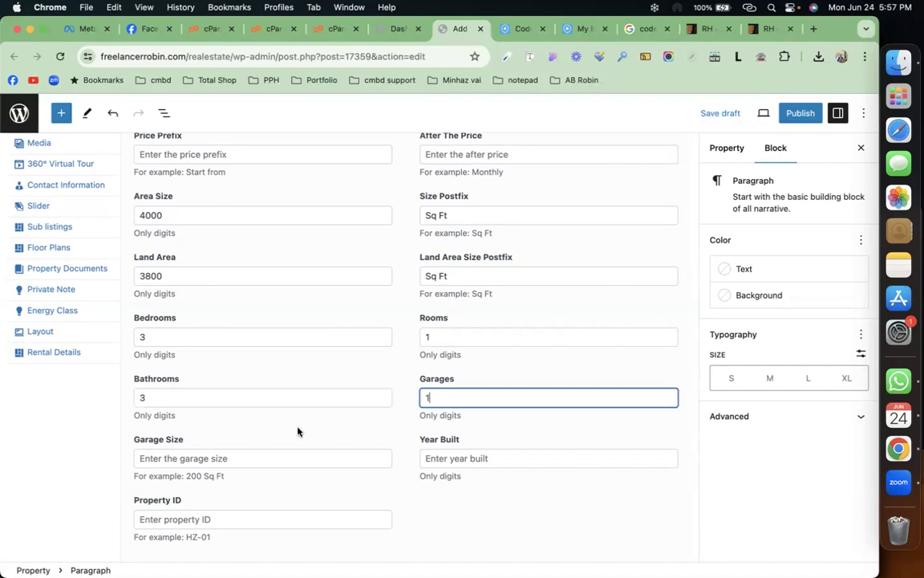
Step: Set the garage size to 300 Sq Ft and the year built to 2020
left_click(301, 457)
type("3000")
key("BackSpace")
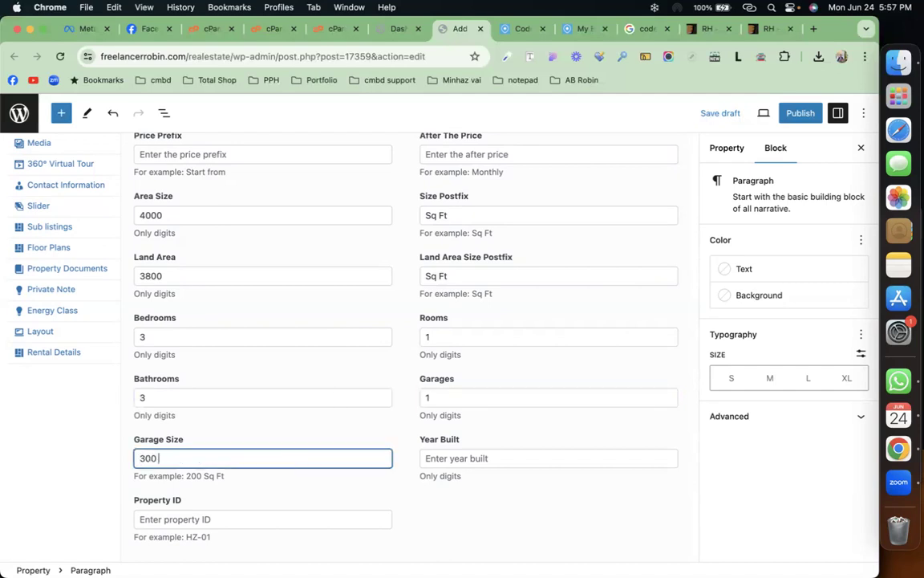
type("Sq Ft")
left_click(471, 452)
type("2020")
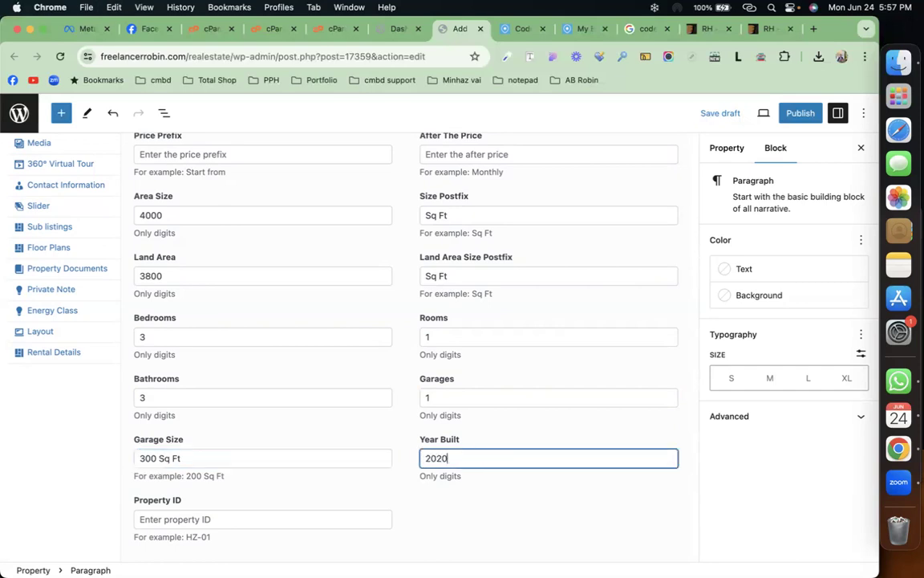
scroll(471, 452, "down", 1)
scroll(314, 452, "down", 3)
left_click(297, 404)
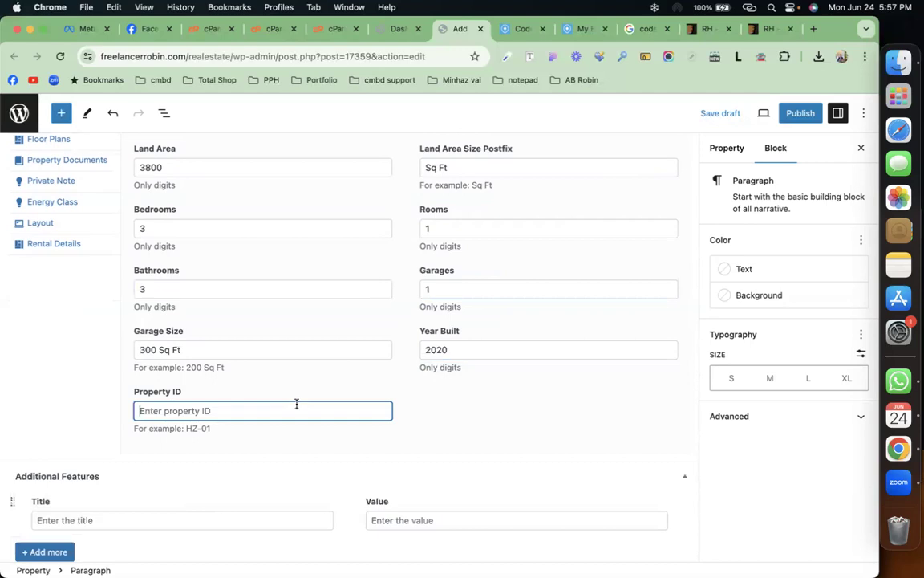
scroll(297, 405, "down", 1)
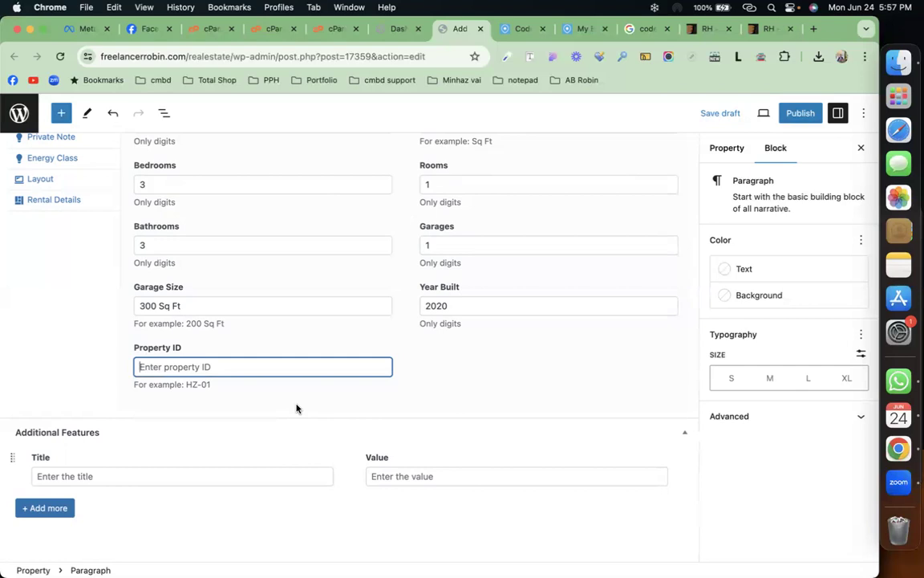
left_click(276, 476)
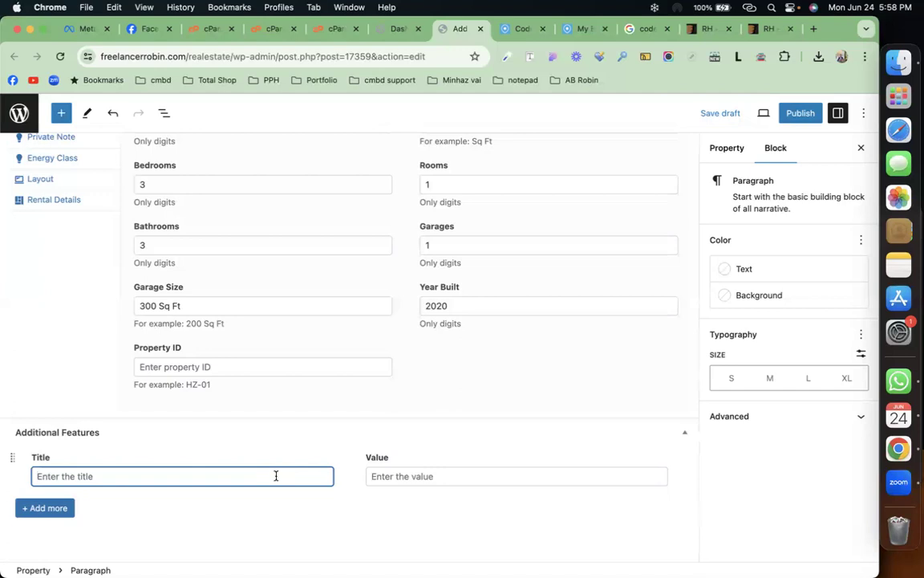
Step: Add a 'Convention Hall' additional feature with value 2
type("c")
key("BackSpace")
type("Convention Hall")
left_click(522, 476)
type("2")
Step: Add a second feature row titled 'Playground' with value 1
left_click(45, 508)
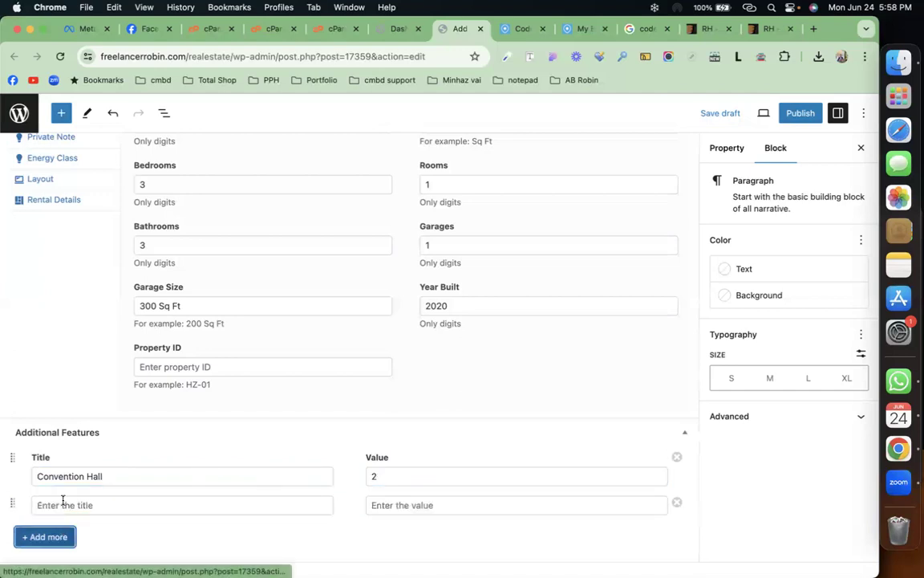
left_click(96, 505)
type("Playground")
left_click(394, 504)
type("1")
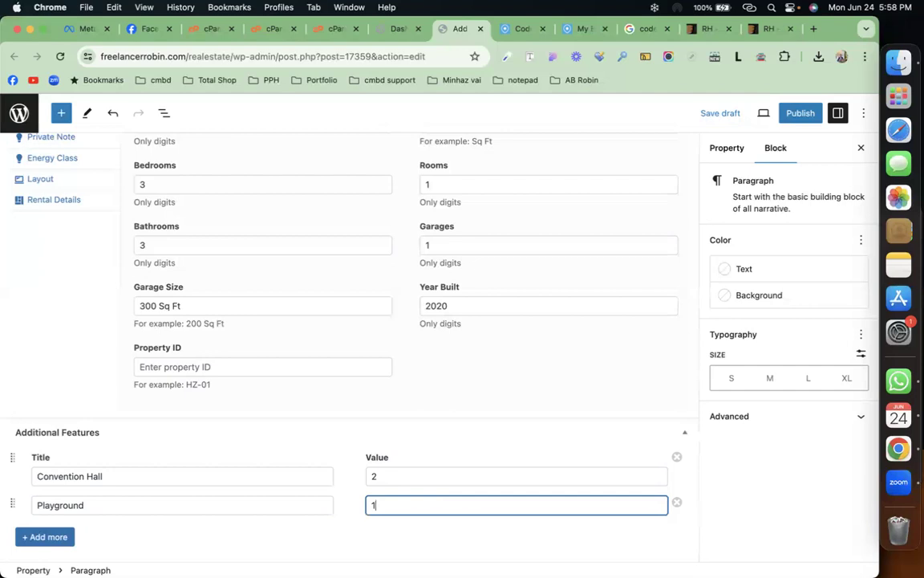
left_click(283, 534)
scroll(284, 513, "down", 1)
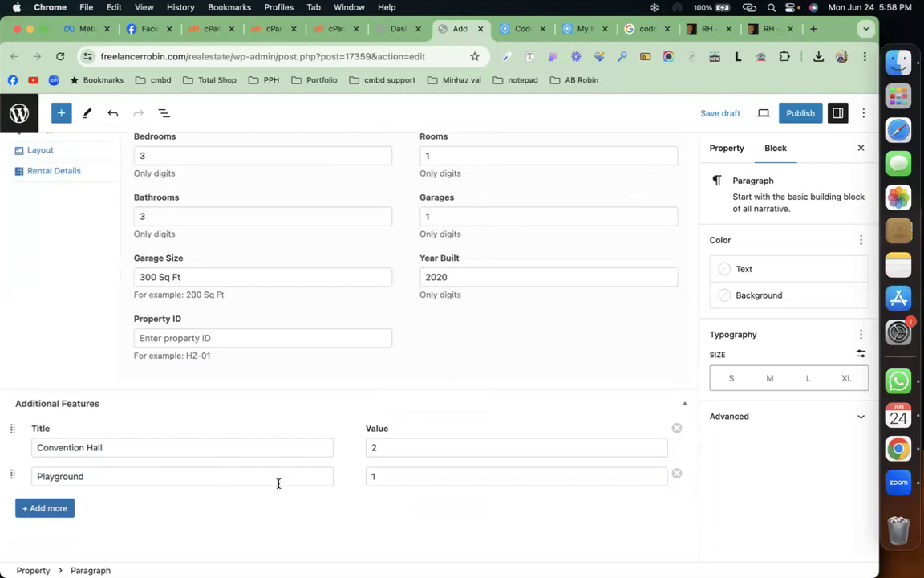
scroll(279, 483, "up", 10)
scroll(160, 386, "down", 3)
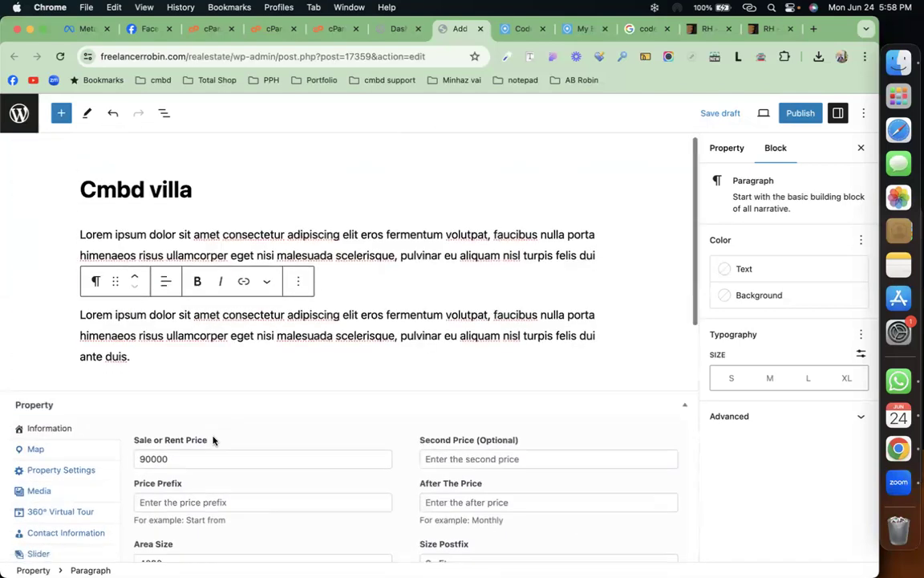
Step: Open the Map tab and scroll through it to see the Google Maps loading error
left_click(88, 330)
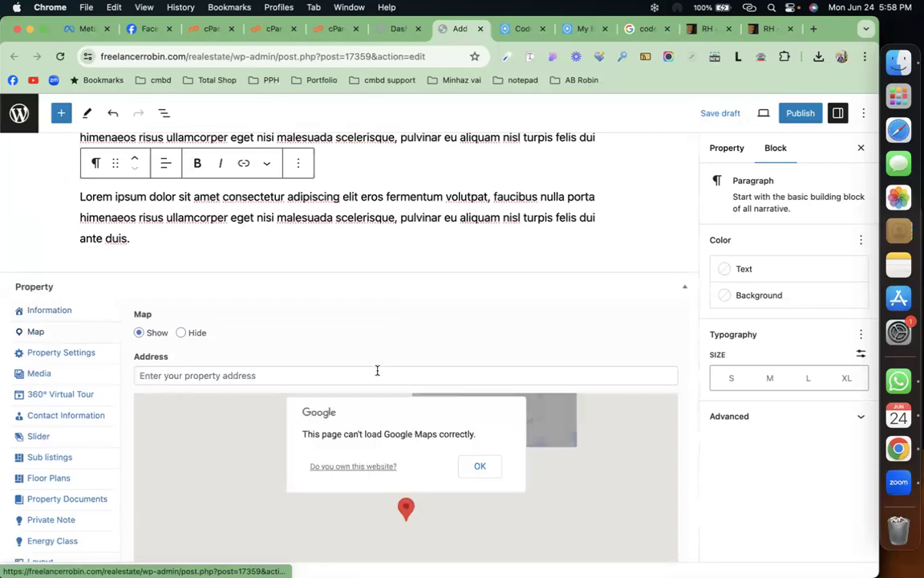
scroll(375, 370, "down", 4)
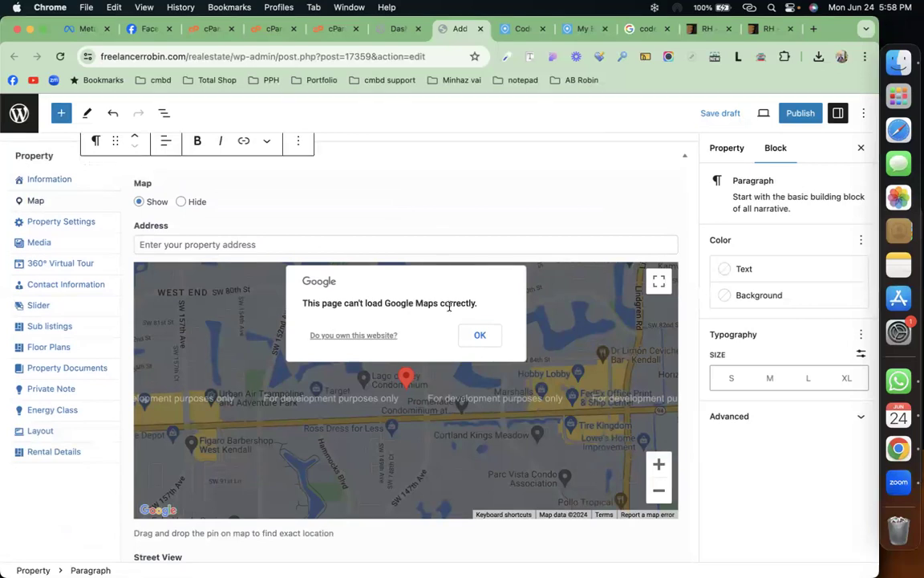
scroll(449, 306, "down", 2)
scroll(449, 307, "up", 5)
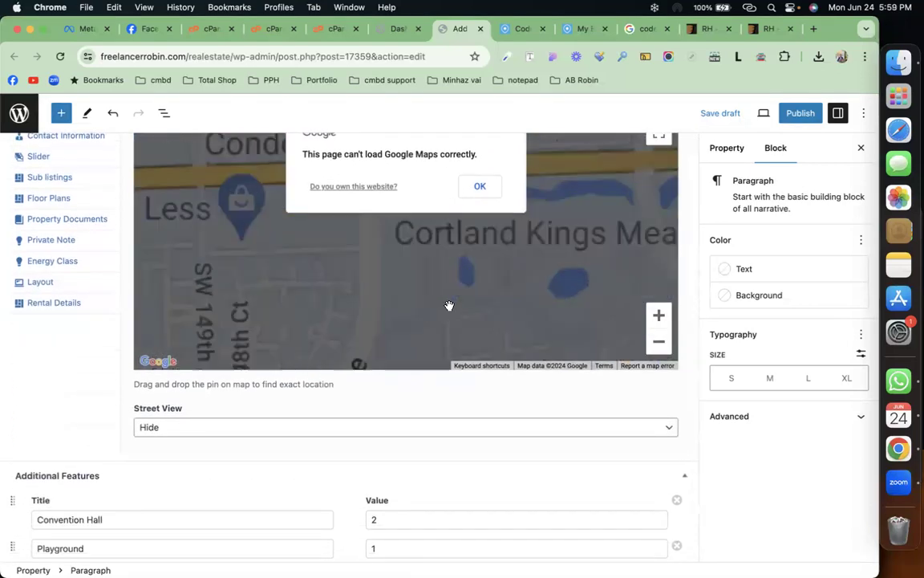
scroll(429, 407, "up", 4)
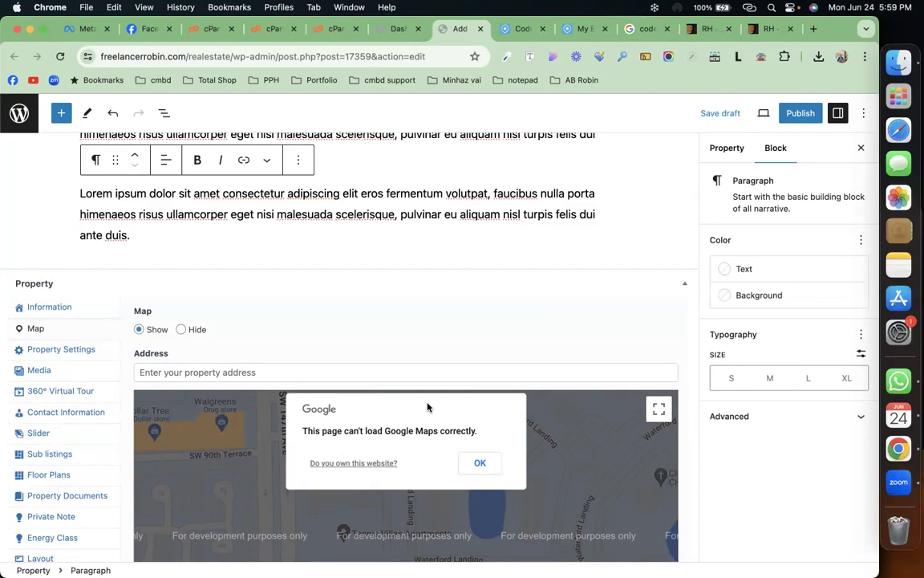
Step: Search Google for 'google map api key' in a new tab, then return to the Map Address field
left_click(816, 36)
type("google m")
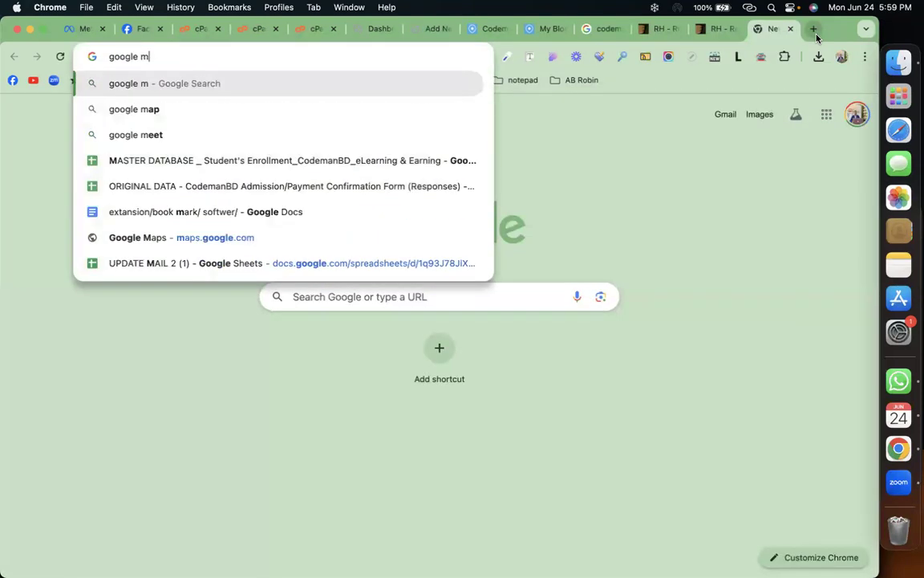
type("ao ap")
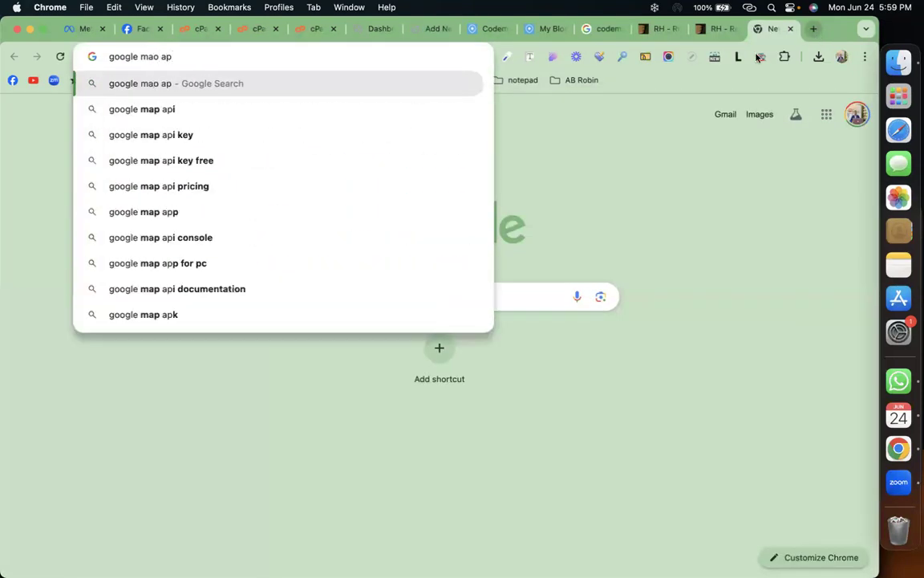
left_click(245, 145)
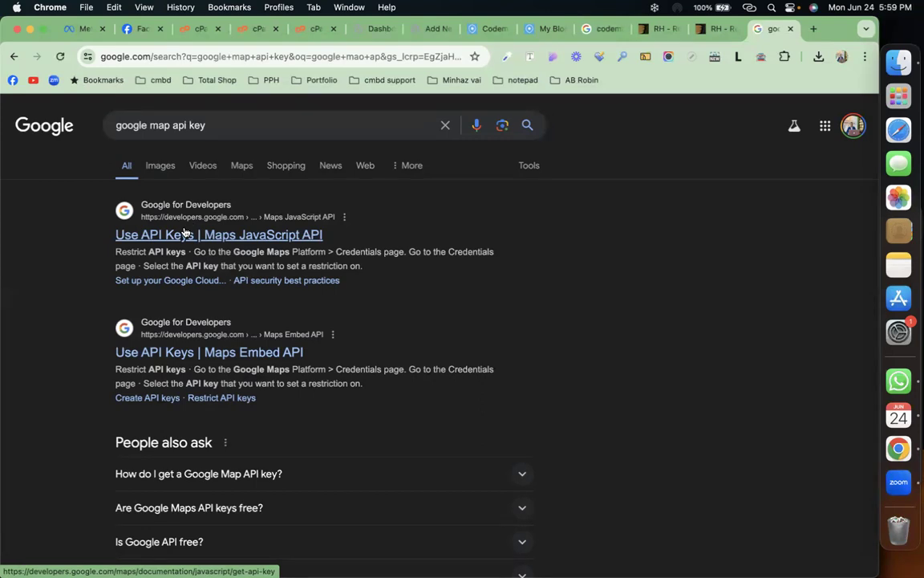
left_click(437, 28)
left_click(272, 372)
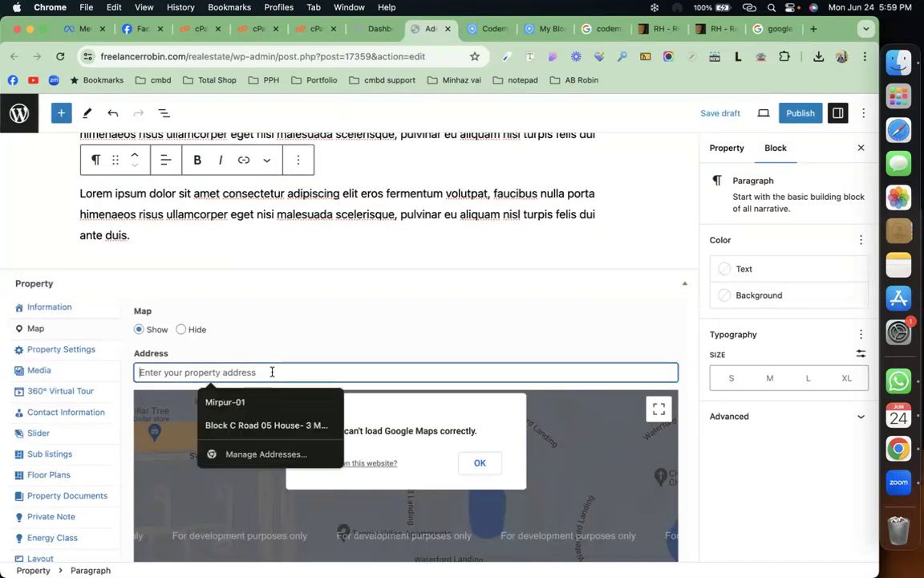
Step: Enter codemanbd as the map address and dismiss the Google Maps error
type("codemanbd")
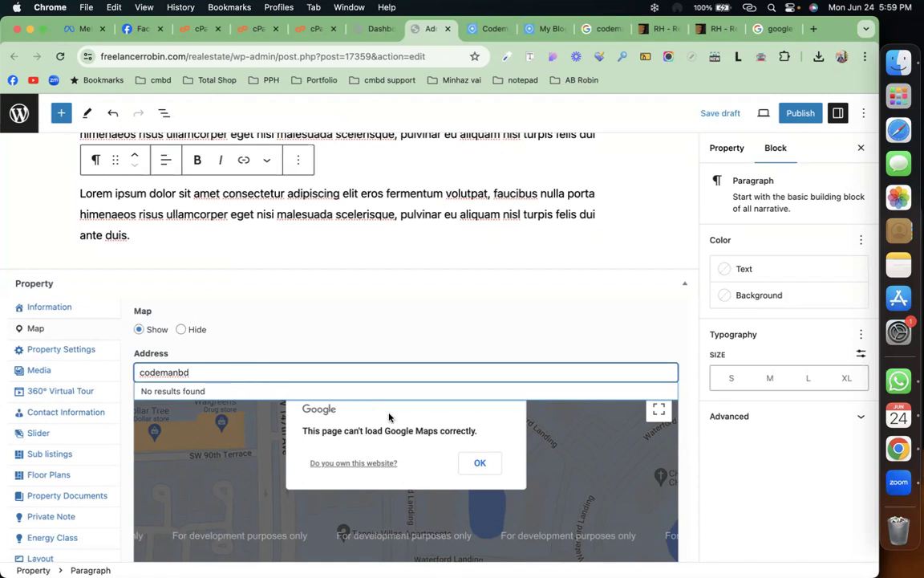
left_click(479, 464)
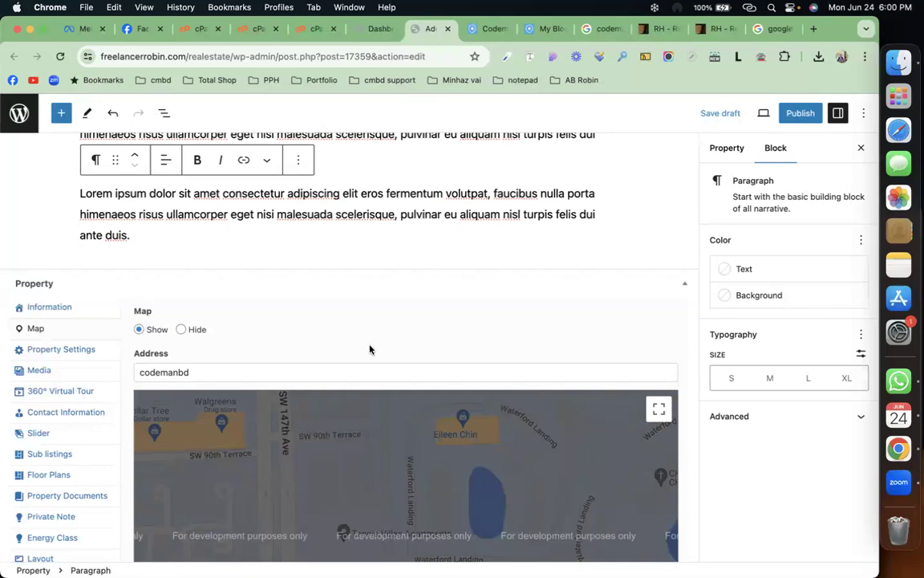
left_click(69, 352)
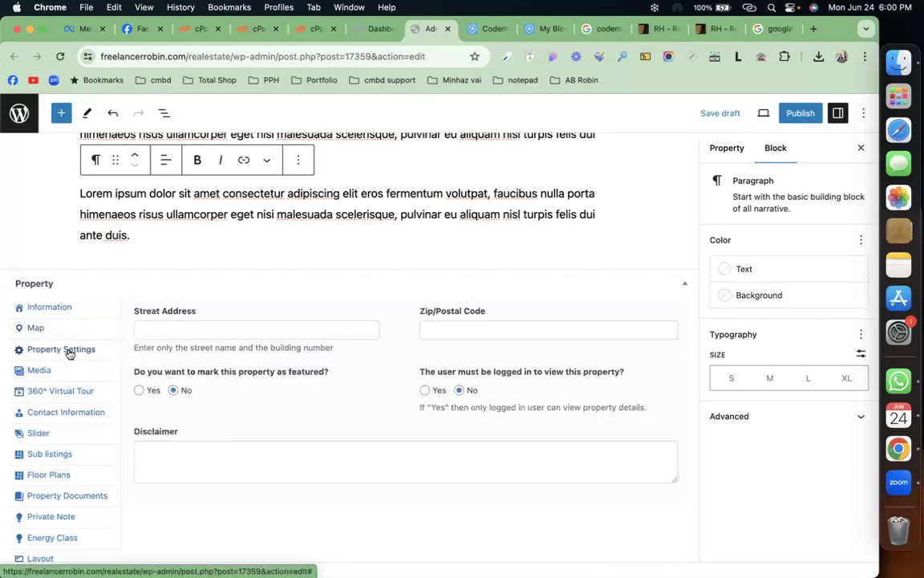
Step: Autofill the street address and zip code from a saved address and mark the property featured
left_click(213, 332)
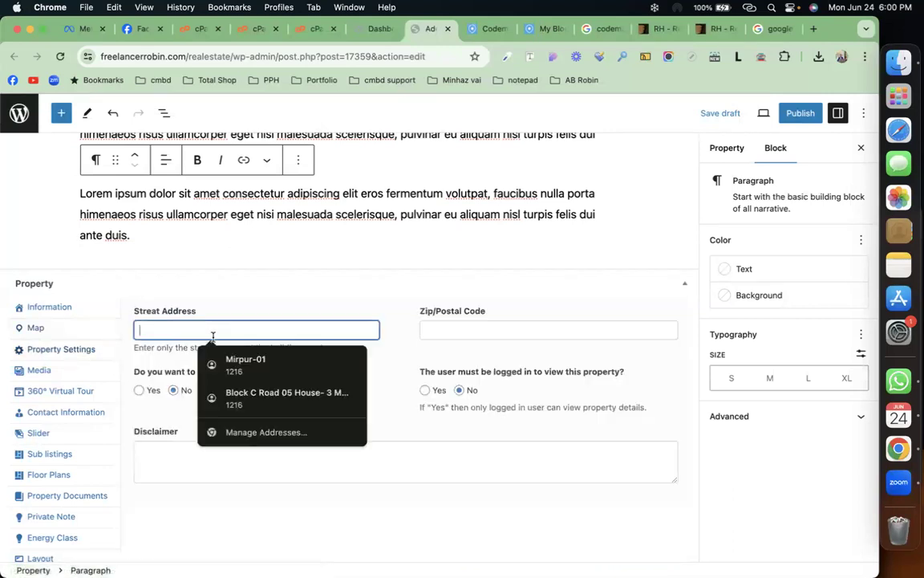
left_click(259, 364)
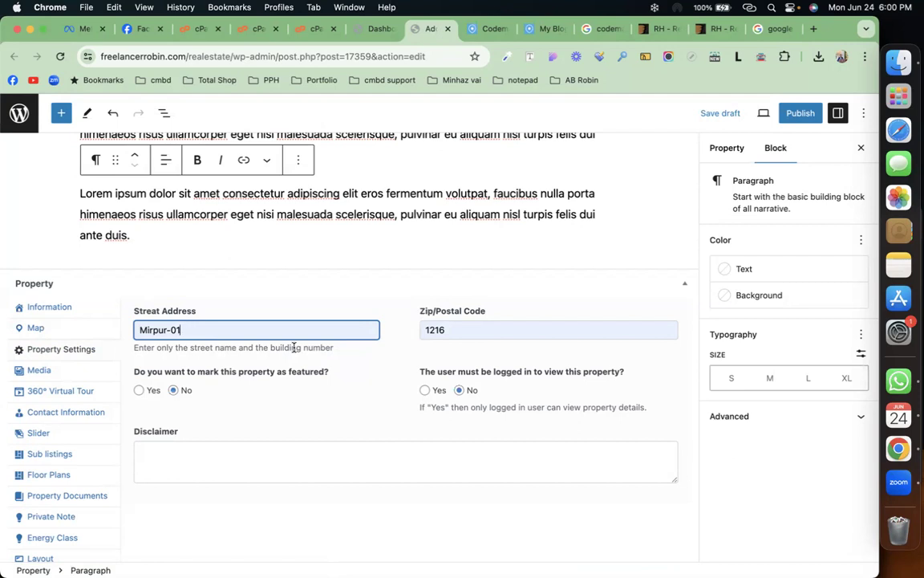
left_click(139, 391)
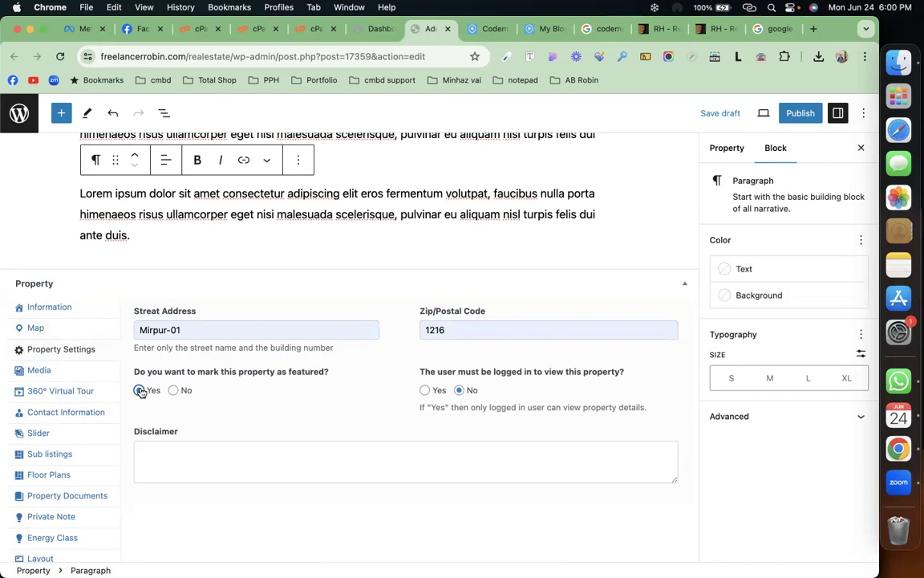
left_click(139, 391)
scroll(199, 359, "down", 3)
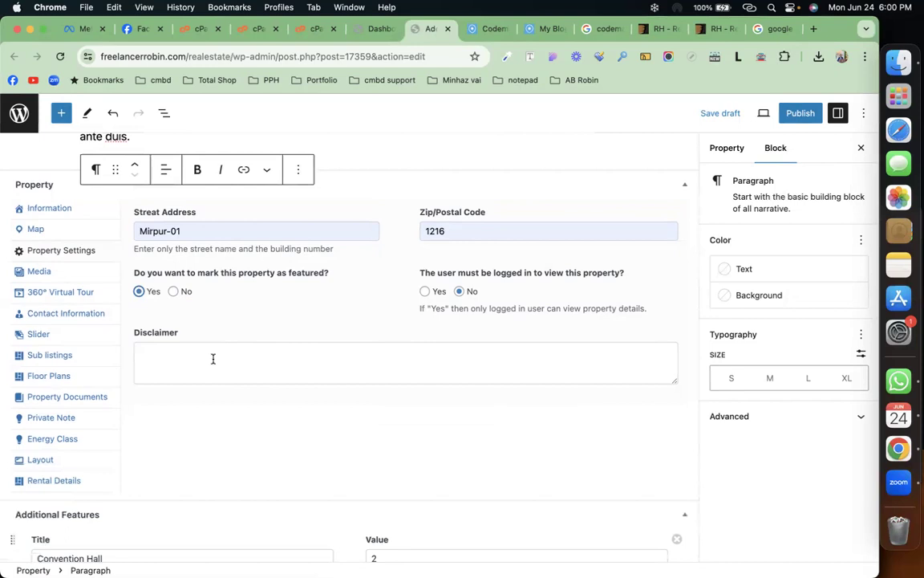
scroll(213, 359, "up", 2)
left_click(80, 357)
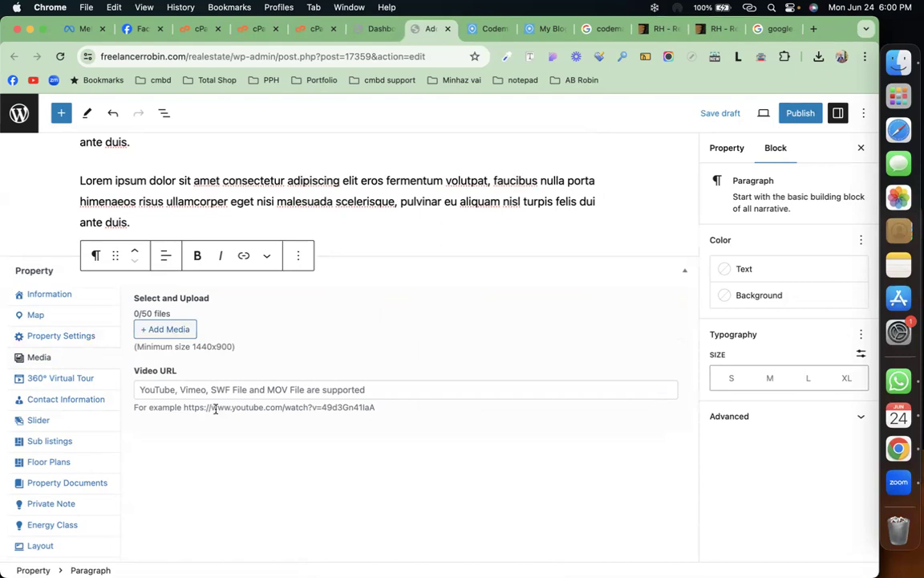
Step: Select the house exterior plus four more photos in the Media Library and attach them
left_click(171, 331)
scroll(320, 377, "down", 10)
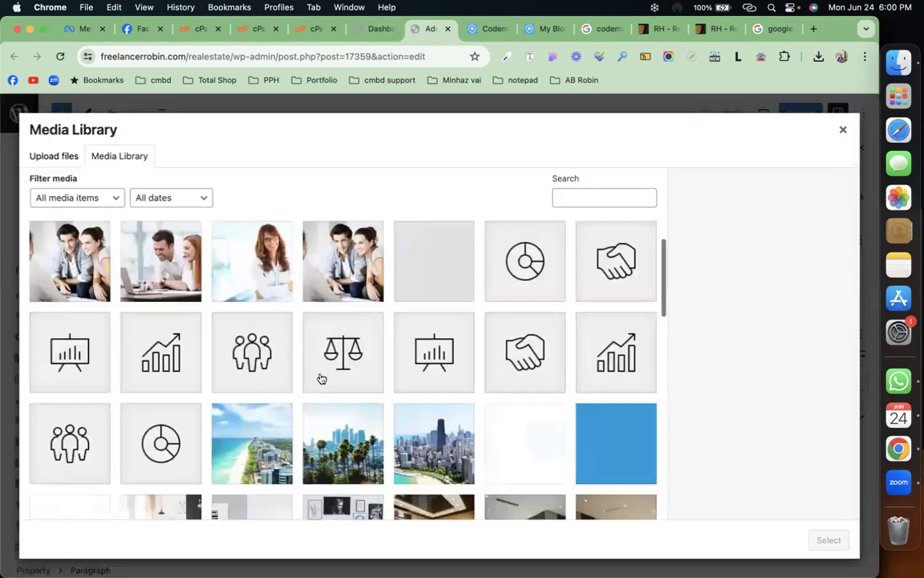
left_click(450, 409)
left_click(341, 329)
left_click(425, 317)
left_click(490, 333)
left_click(450, 317)
left_click(820, 542)
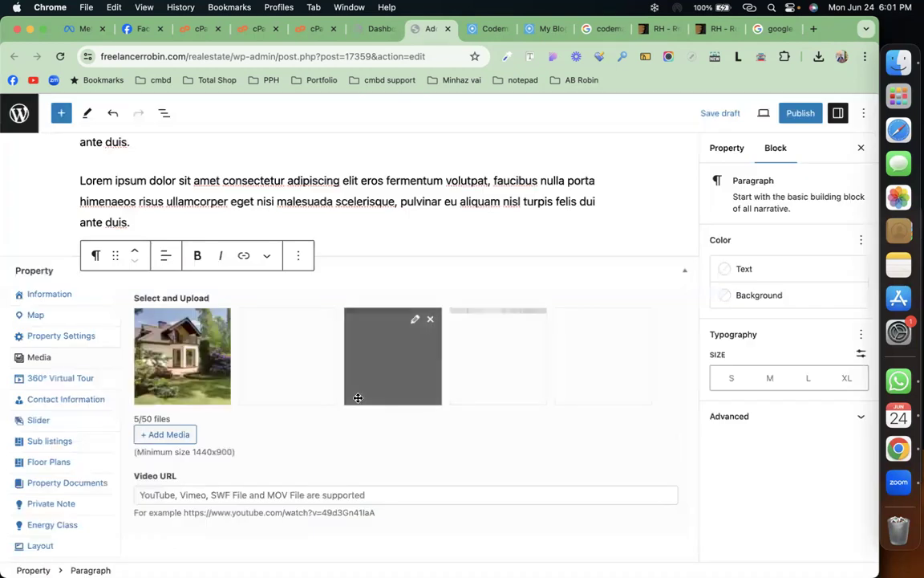
left_click(83, 378)
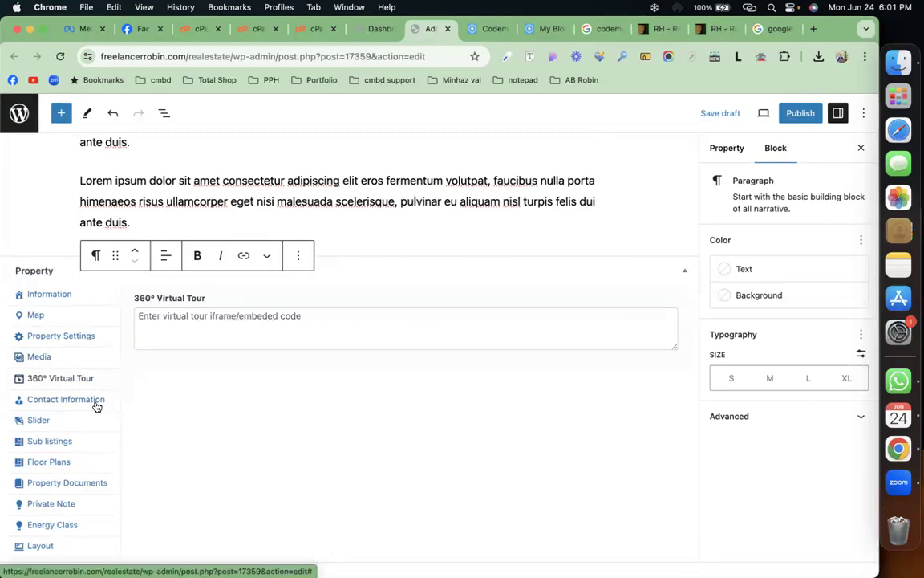
Step: Switch Contact Information to Agent Info and choose an agent from the dropdown
left_click(95, 405)
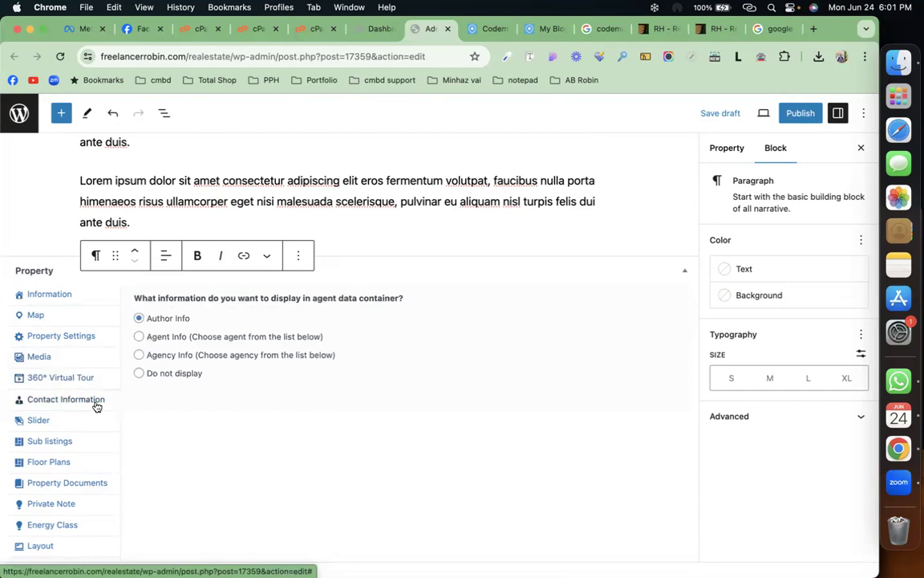
left_click(178, 337)
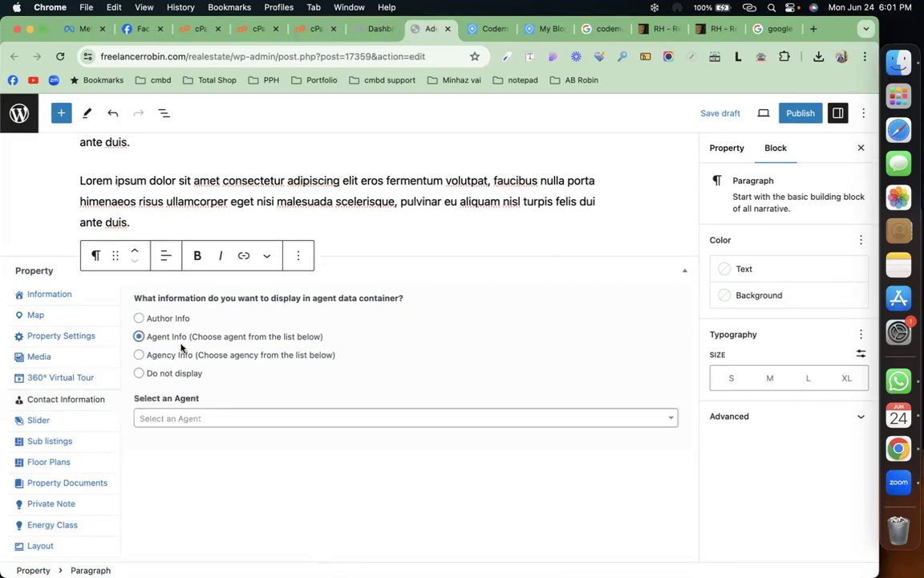
left_click(213, 414)
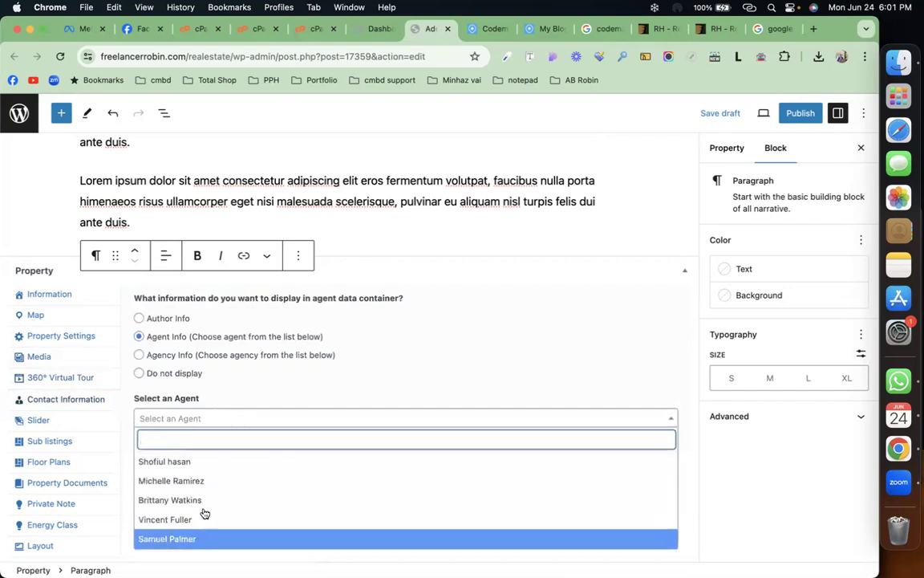
left_click(214, 464)
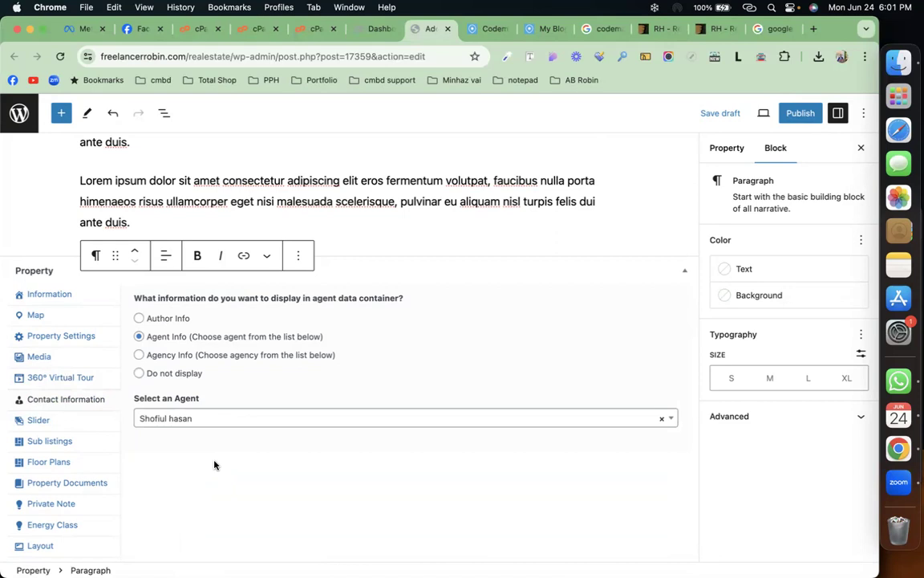
left_click(101, 416)
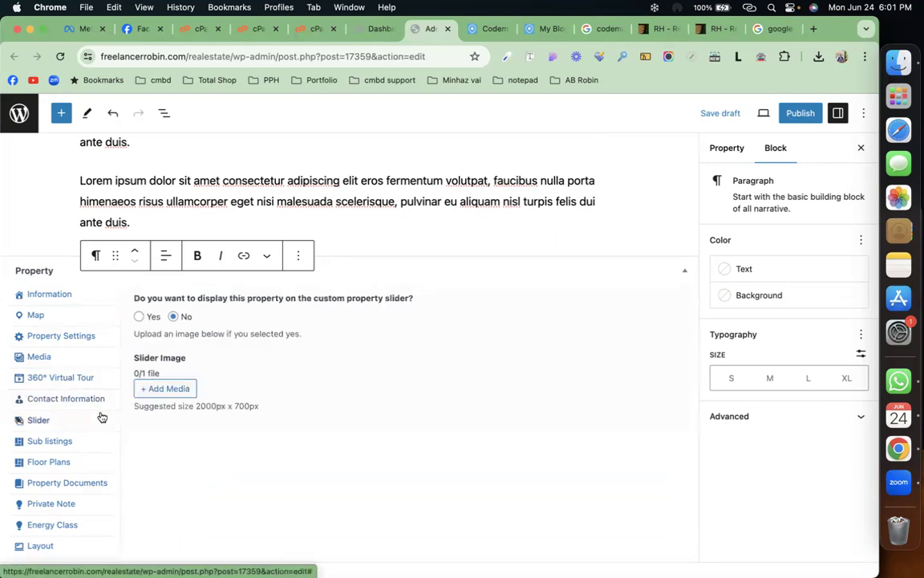
Step: Review the Sub listings and Floor Plans fields, then show the empty Property Documents section
left_click(92, 439)
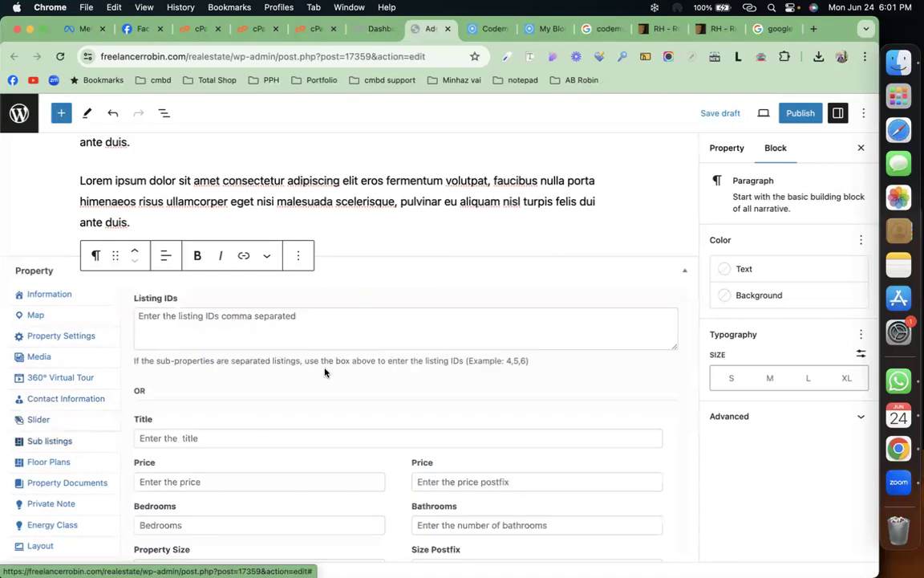
scroll(324, 370, "down", 5)
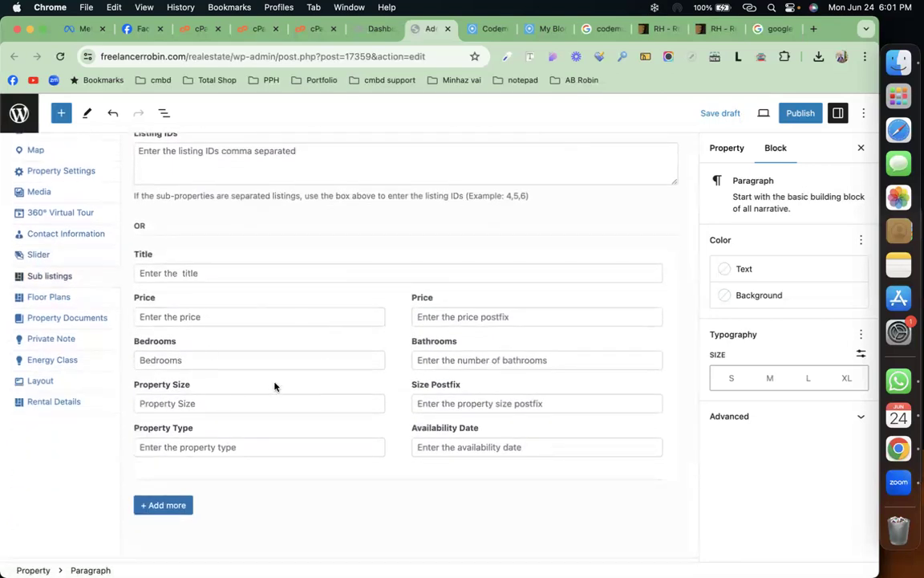
left_click(96, 297)
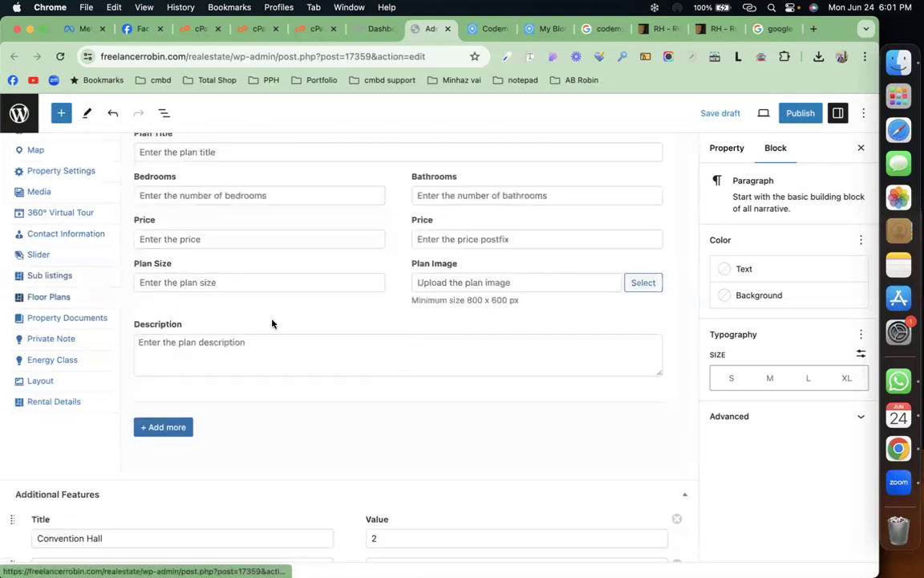
scroll(297, 323, "up", 3)
scroll(297, 323, "up", 1)
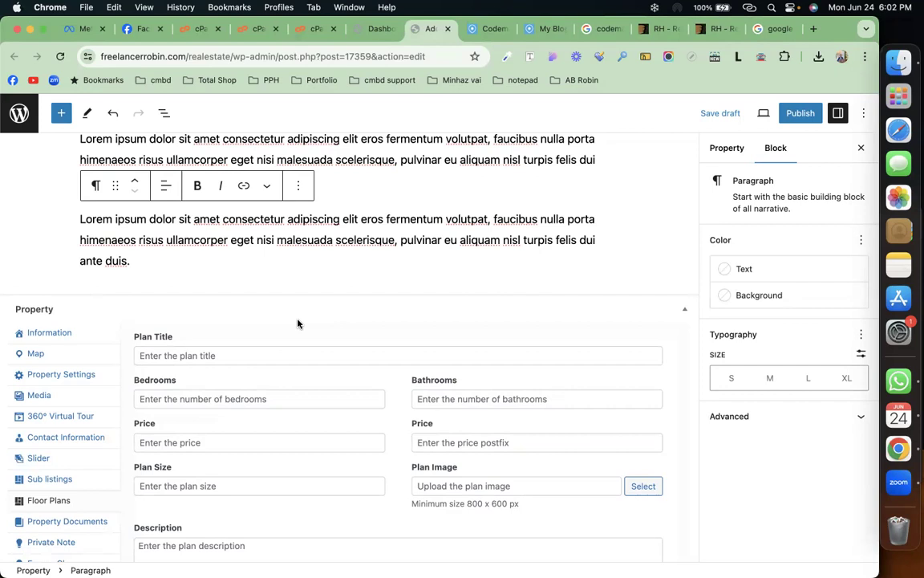
scroll(298, 324, "down", 2)
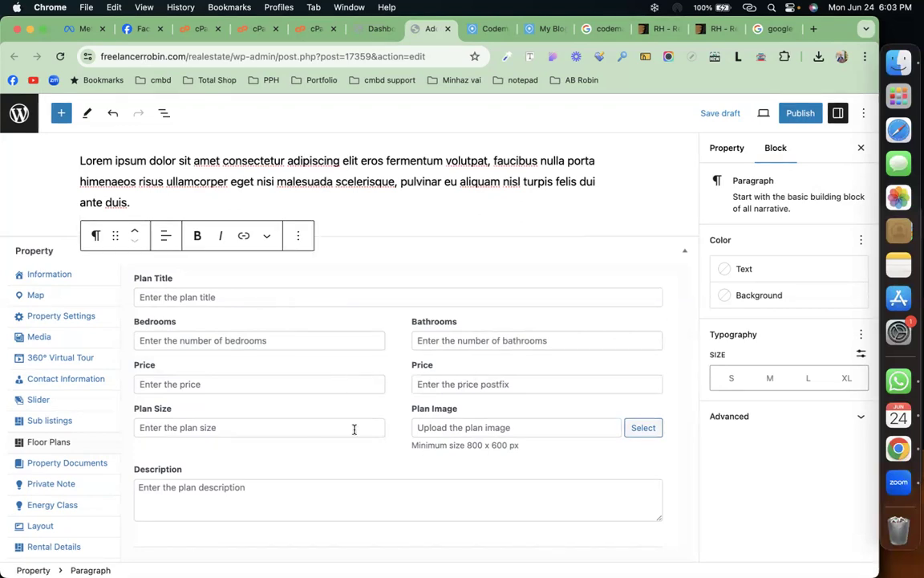
scroll(547, 431, "down", 5)
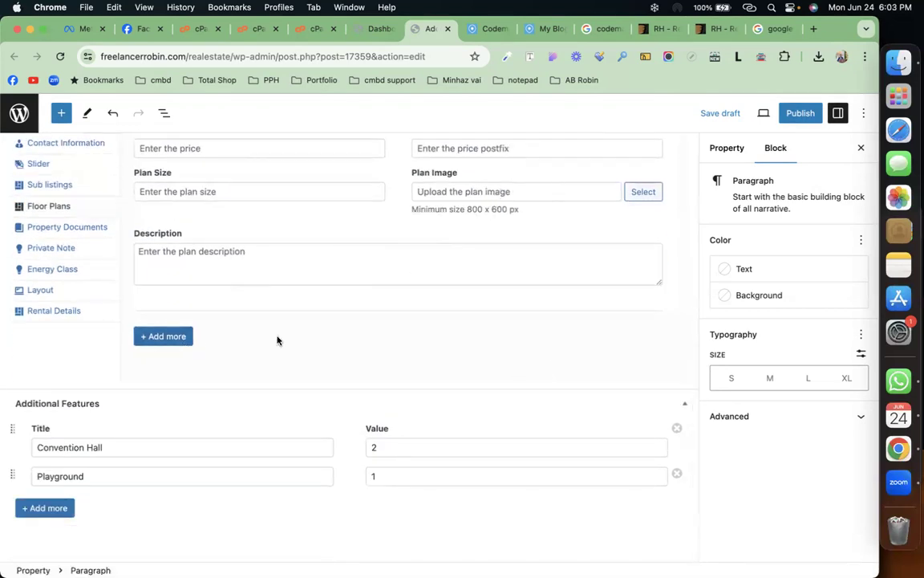
scroll(277, 340, "up", 8)
scroll(273, 338, "down", 4)
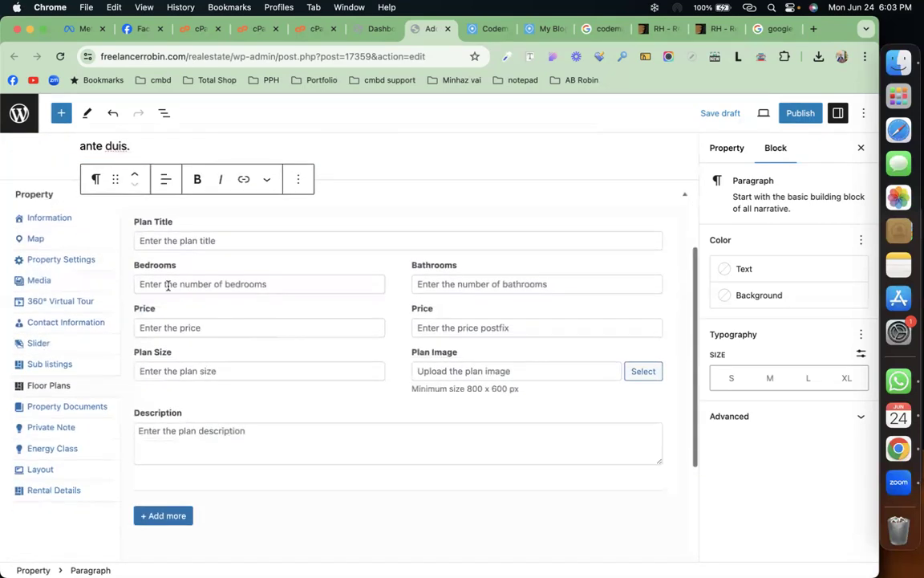
left_click(54, 406)
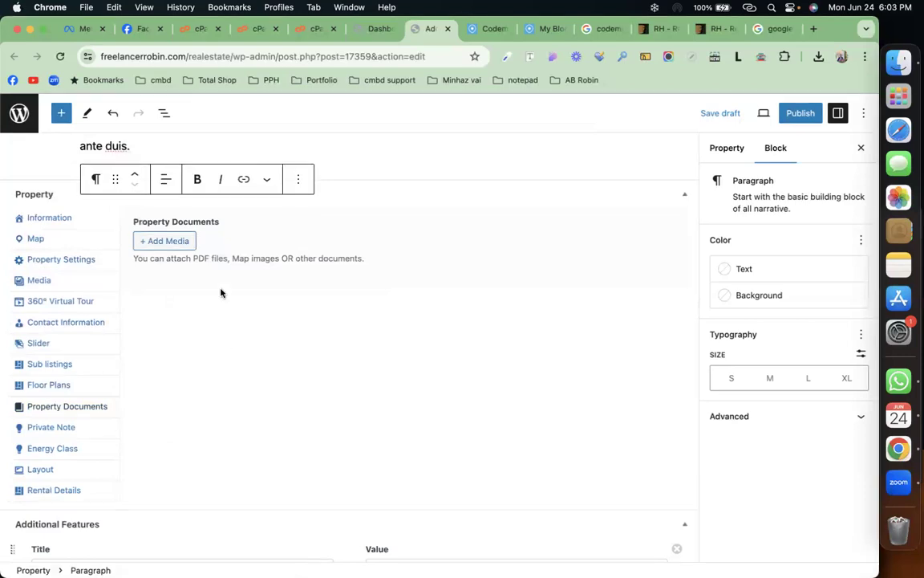
Step: Attach log_file_2024-06-24__11-31-39.txt as a property document, then show the Energy Class fields
left_click(165, 240)
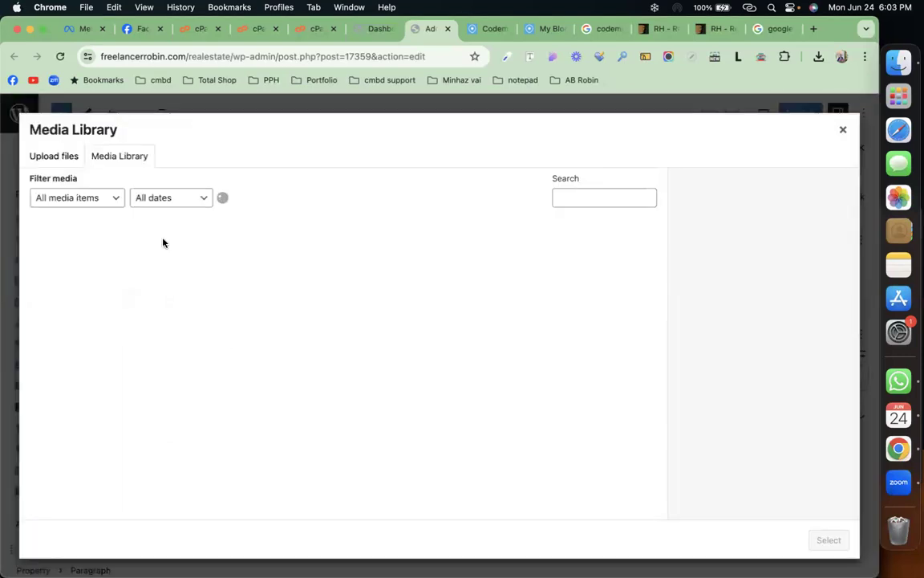
left_click(162, 245)
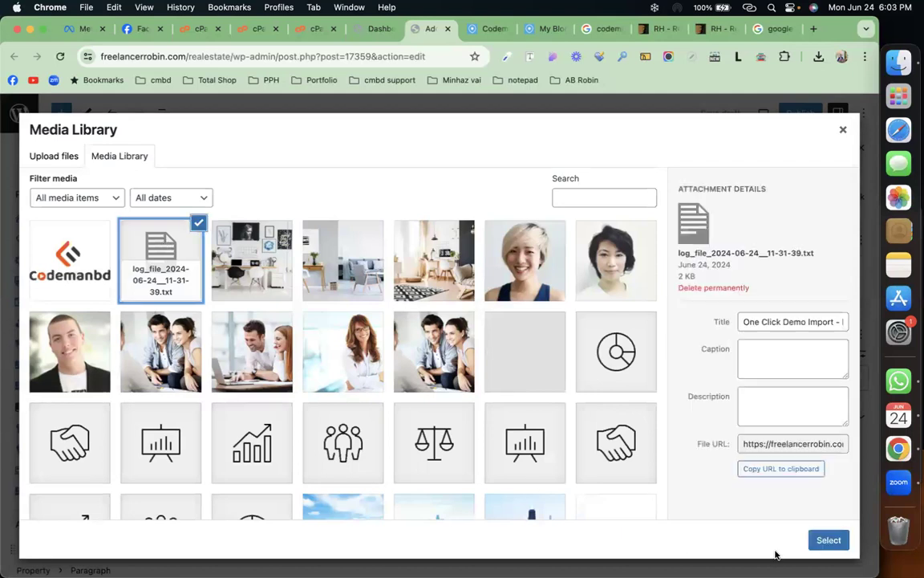
left_click(828, 541)
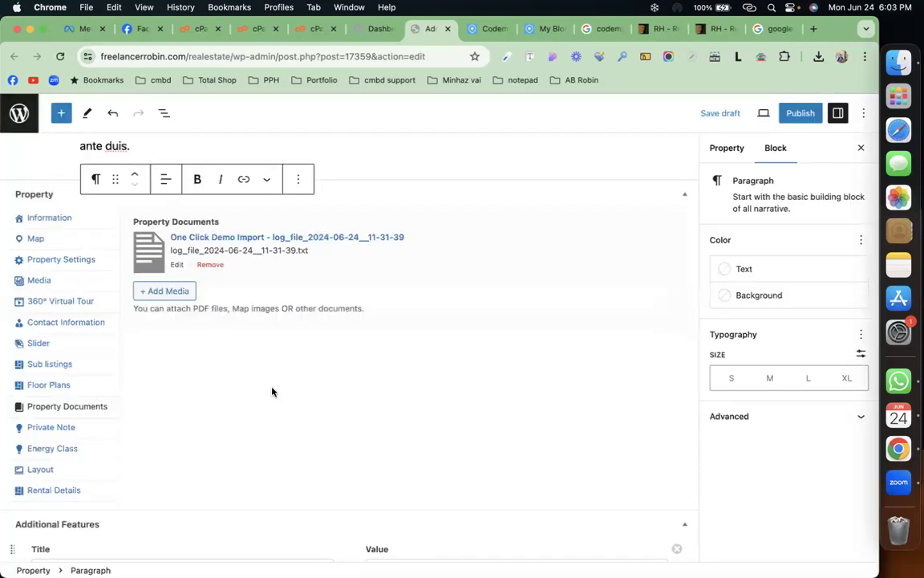
left_click(98, 427)
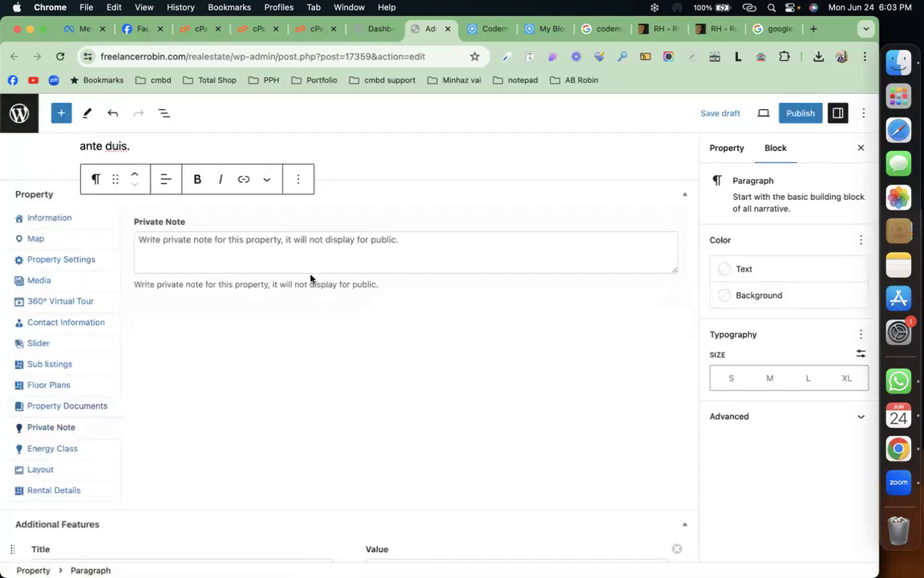
left_click(74, 448)
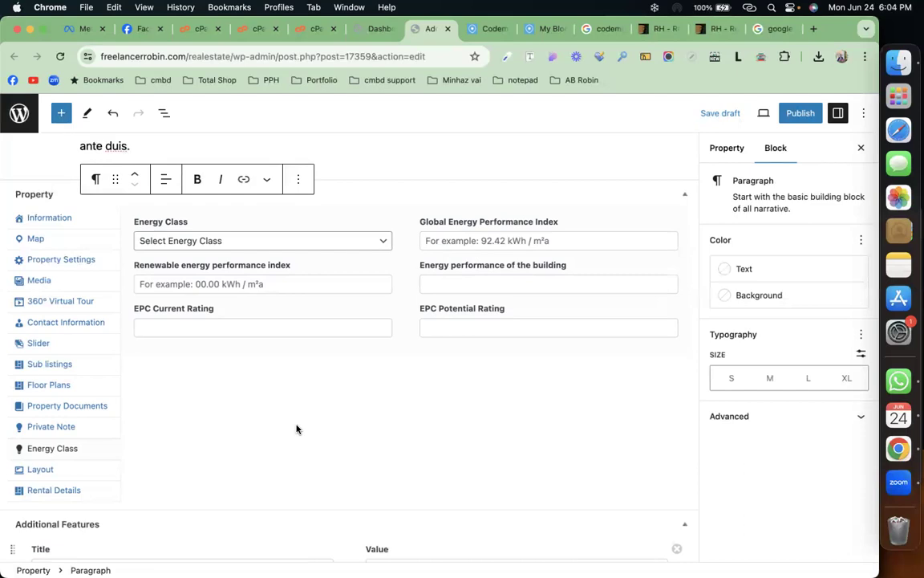
Step: Set Energy Class to A+, keep Property Top Type on Global, and show Rental Details with [booking]
left_click(318, 243)
left_click(266, 260)
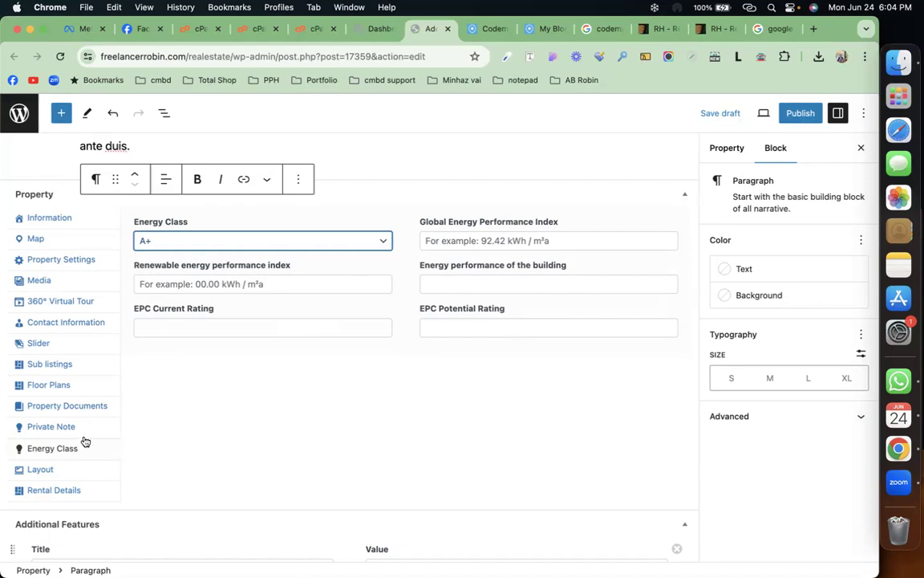
left_click(89, 470)
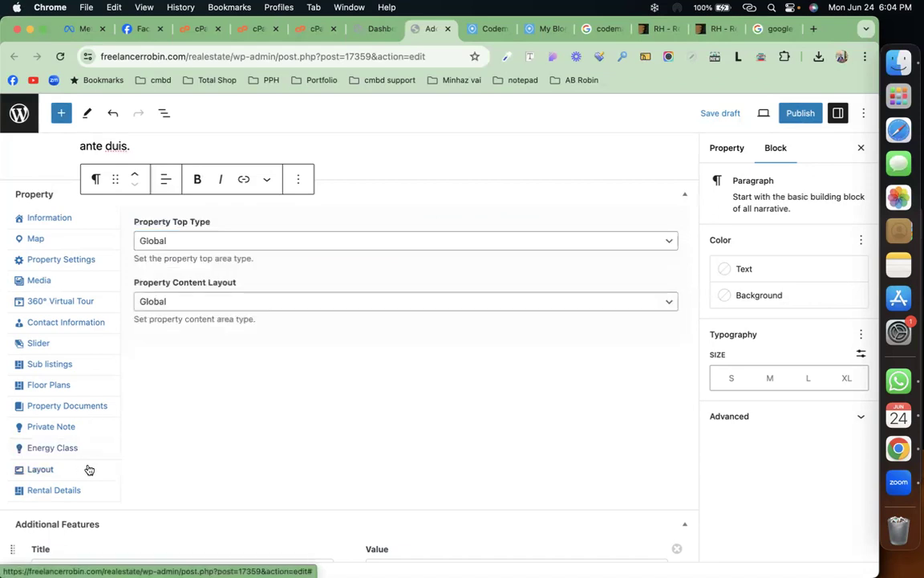
left_click(257, 242)
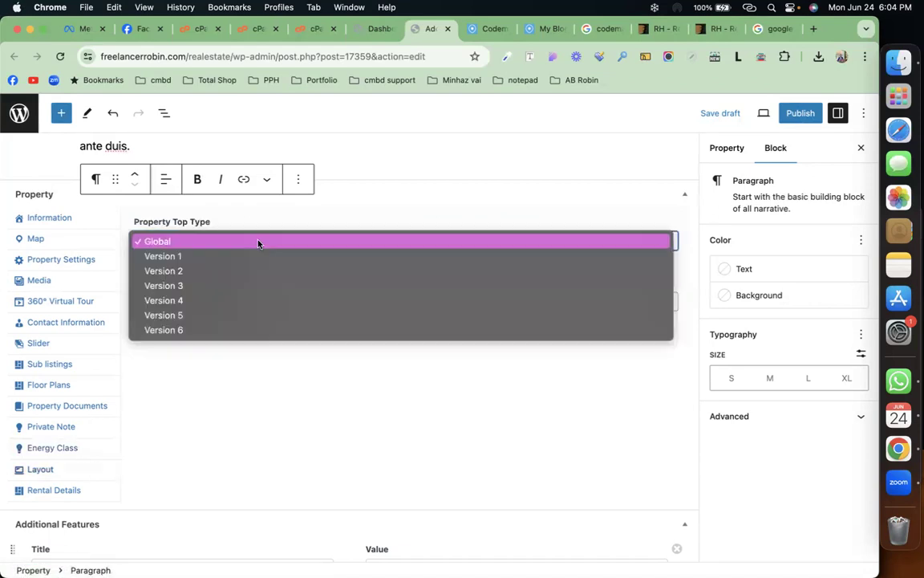
left_click(232, 439)
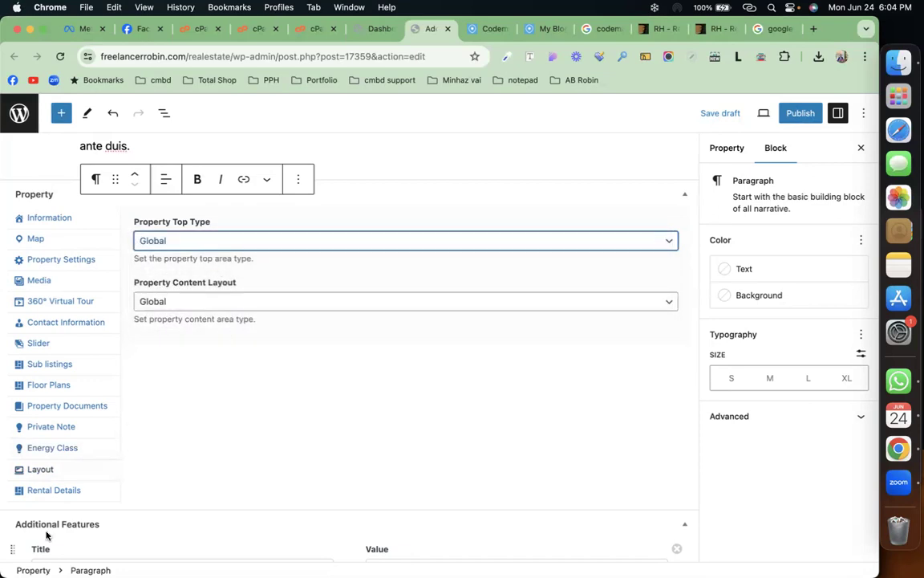
left_click(79, 496)
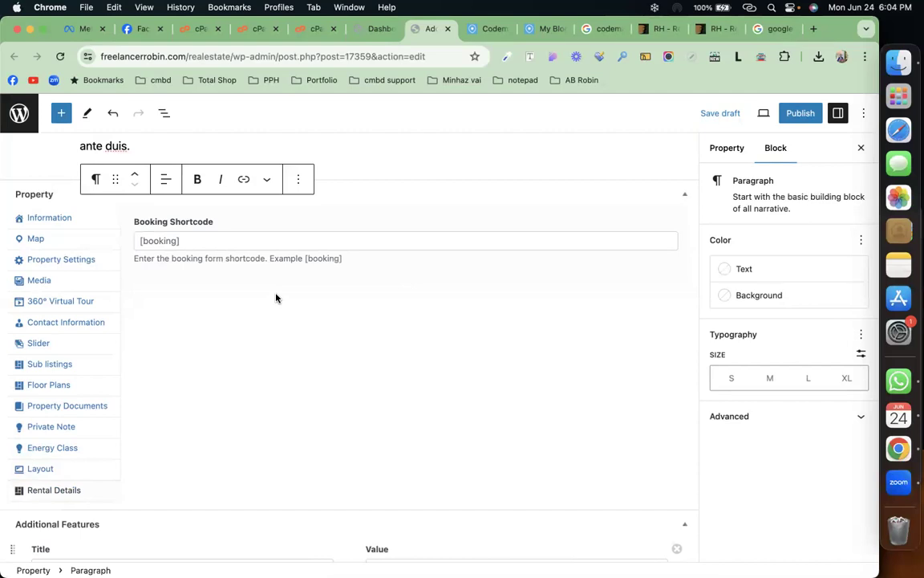
scroll(277, 299, "up", 5)
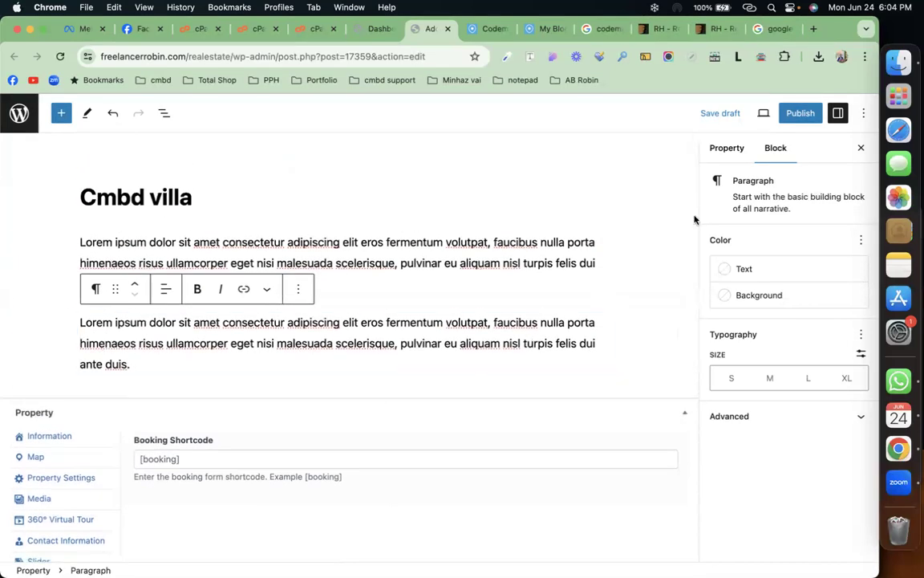
Step: Classify the property as Residential, type Villa, status For Sale
left_click(726, 149)
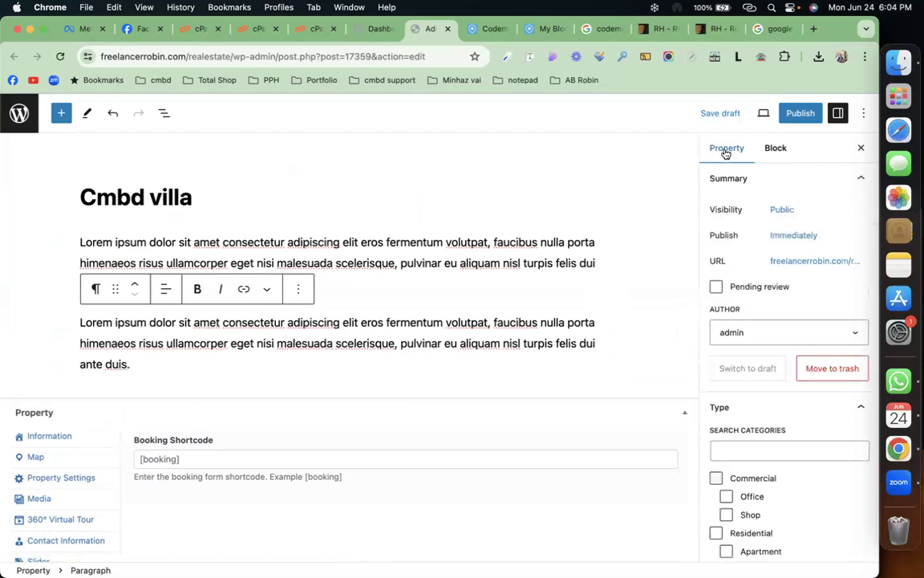
scroll(770, 411, "down", 3)
left_click(762, 411)
scroll(761, 401, "down", 3)
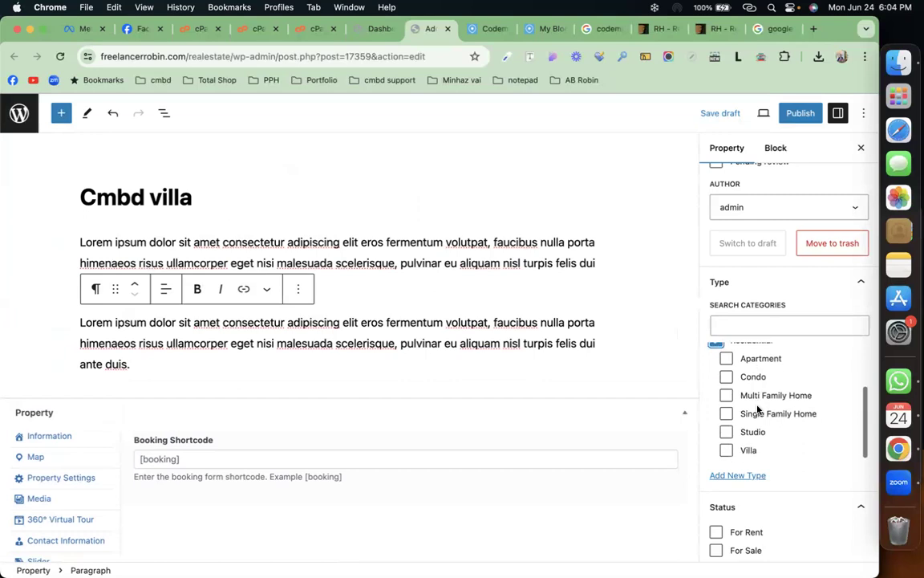
left_click(749, 451)
scroll(751, 449, "down", 5)
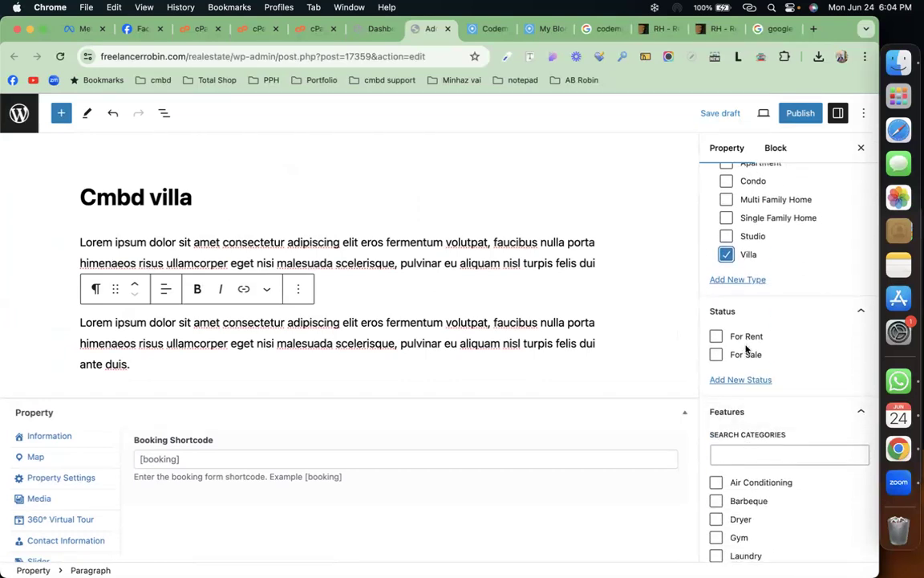
left_click(747, 354)
scroll(749, 355, "down", 6)
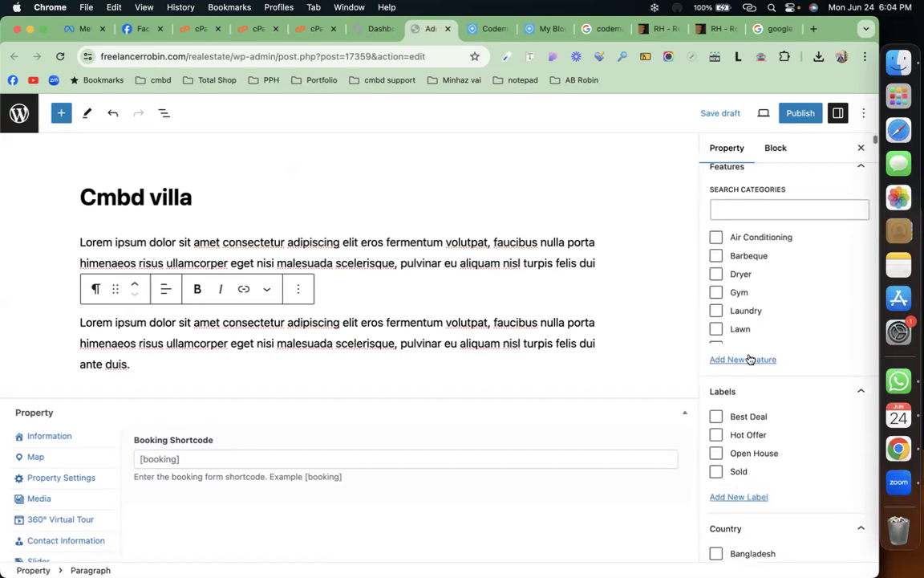
Step: Tick the features Air Conditioning, Barbeque, Gym, Refrigerator, WiFi and Wooden Floor
left_click(716, 237)
left_click(719, 256)
left_click(717, 293)
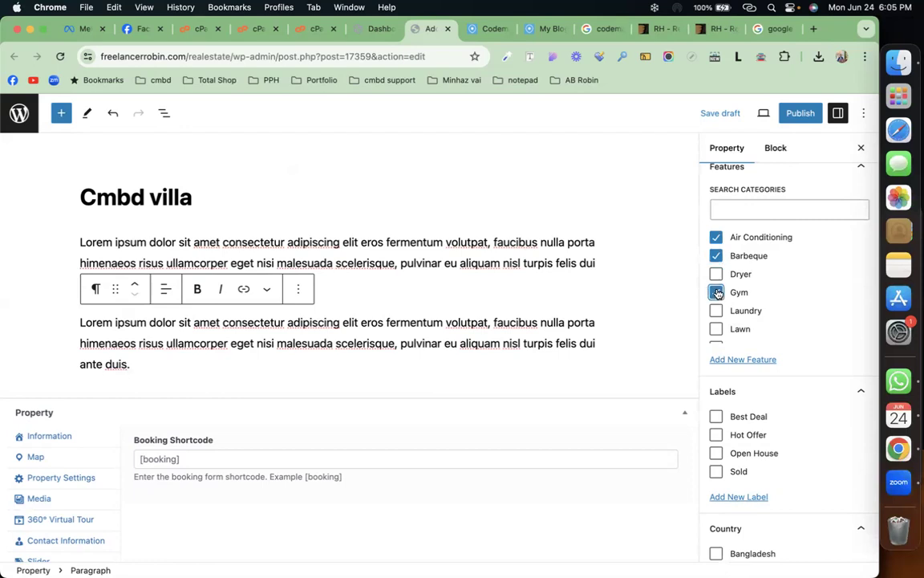
scroll(718, 290, "down", 4)
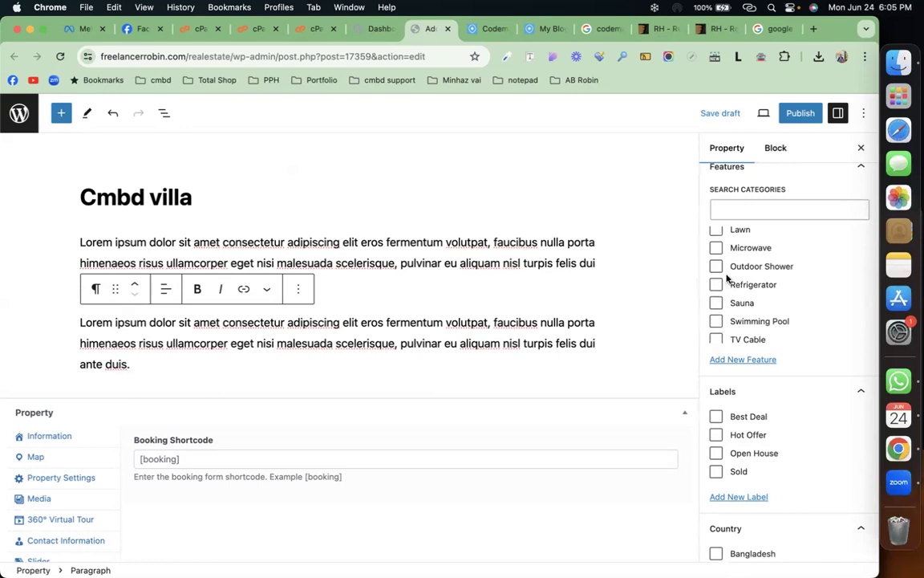
left_click(717, 285)
scroll(718, 282, "down", 4)
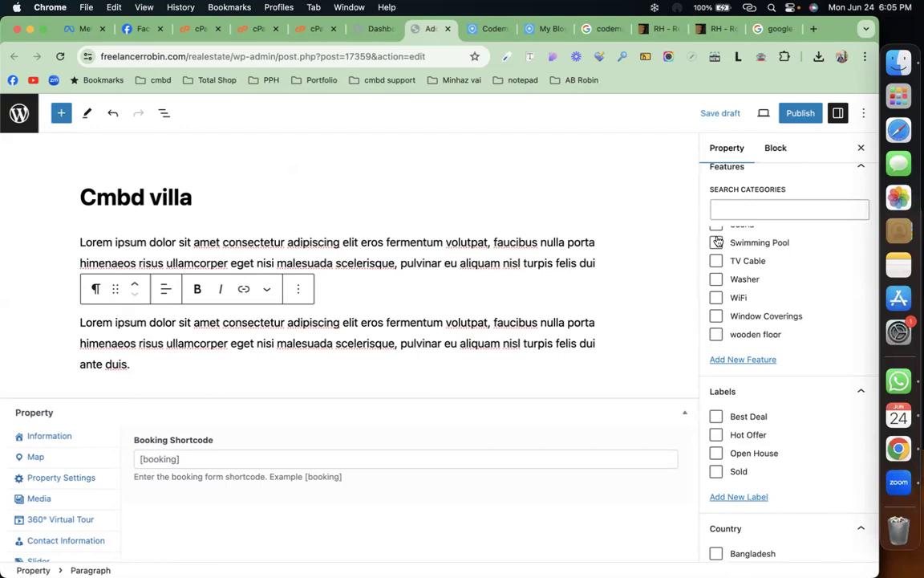
left_click(716, 297)
left_click(717, 336)
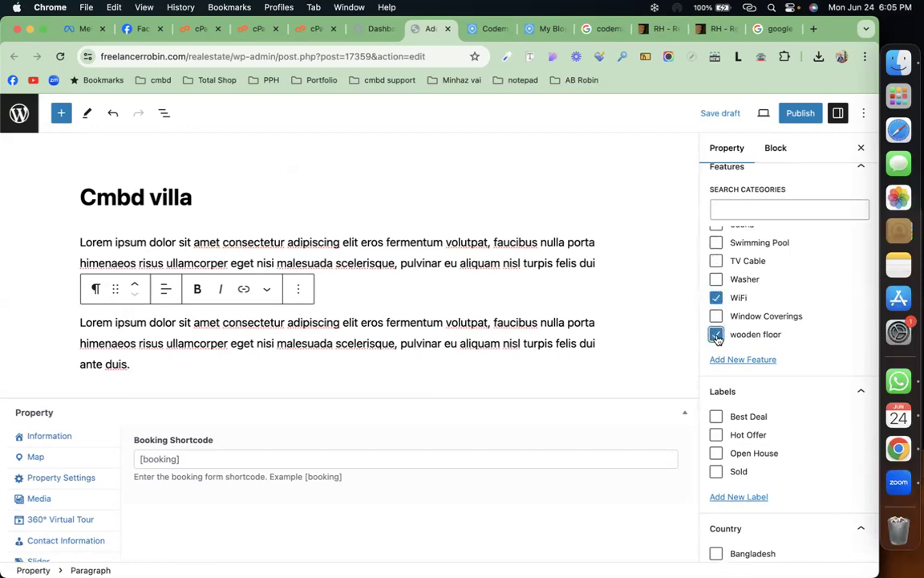
scroll(738, 336, "down", 4)
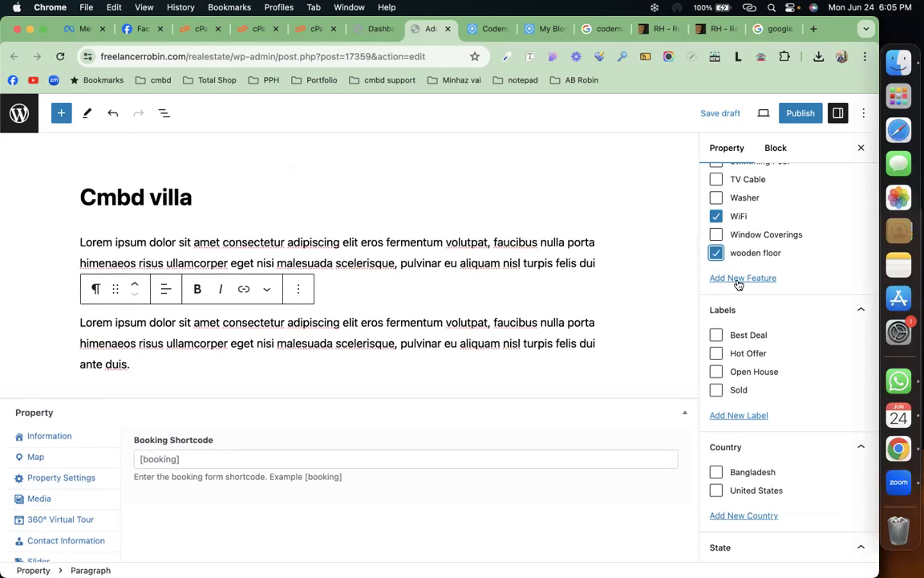
left_click(739, 279)
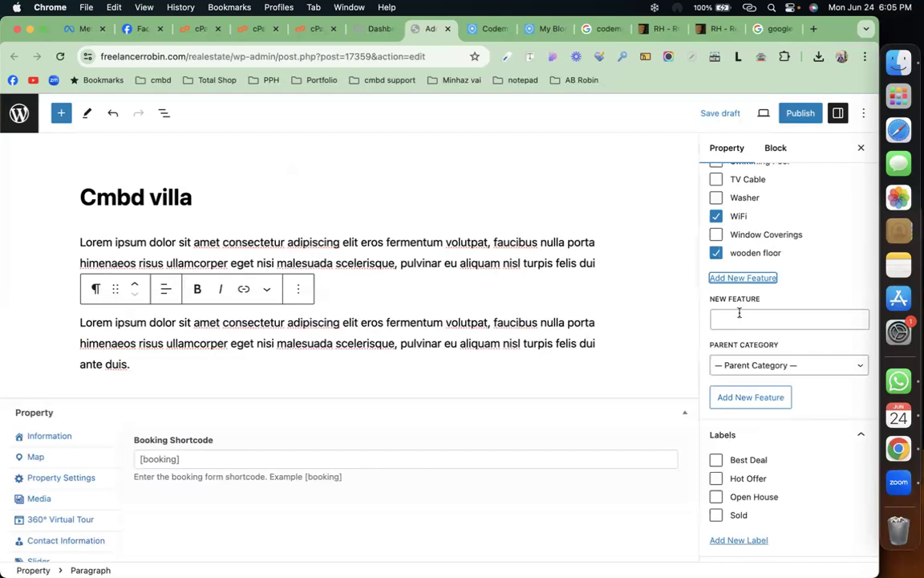
left_click(756, 278)
Step: Add the Best Deal label and location Bangladesh, Dhaka, Dhaka North, Mirpur-01
left_click(730, 334)
scroll(733, 337, "down", 3)
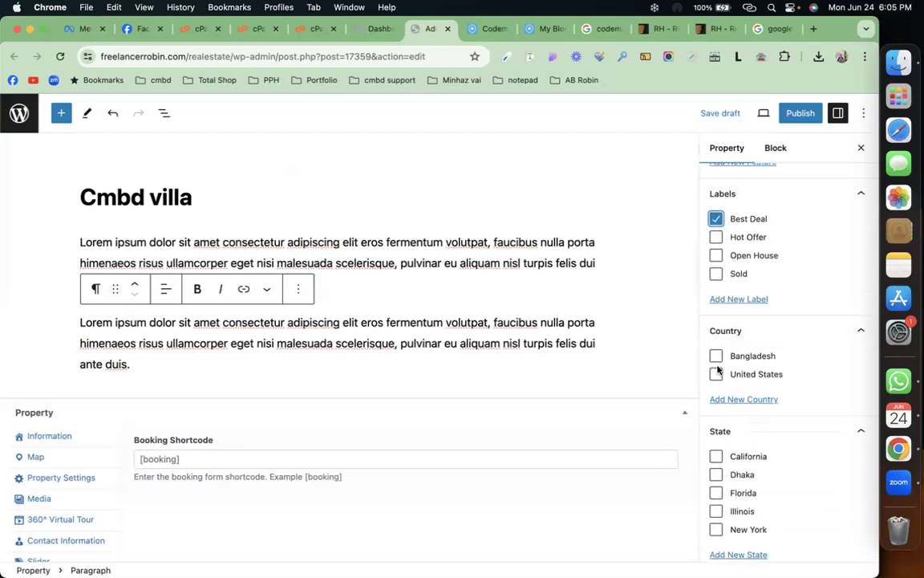
left_click(715, 356)
scroll(718, 360, "down", 2)
left_click(716, 319)
scroll(718, 317, "down", 3)
left_click(717, 231)
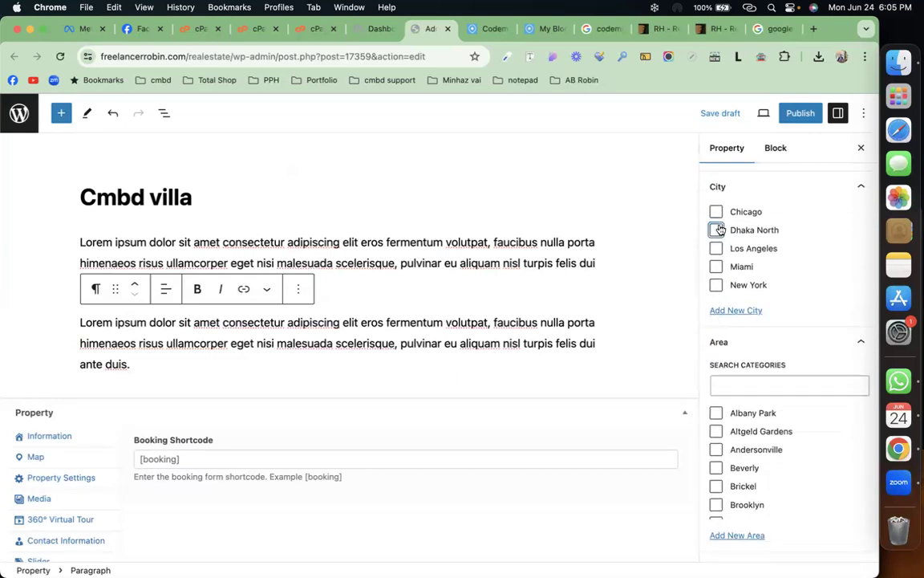
scroll(718, 241, "down", 3)
scroll(725, 351, "down", 1)
scroll(725, 351, "down", 3)
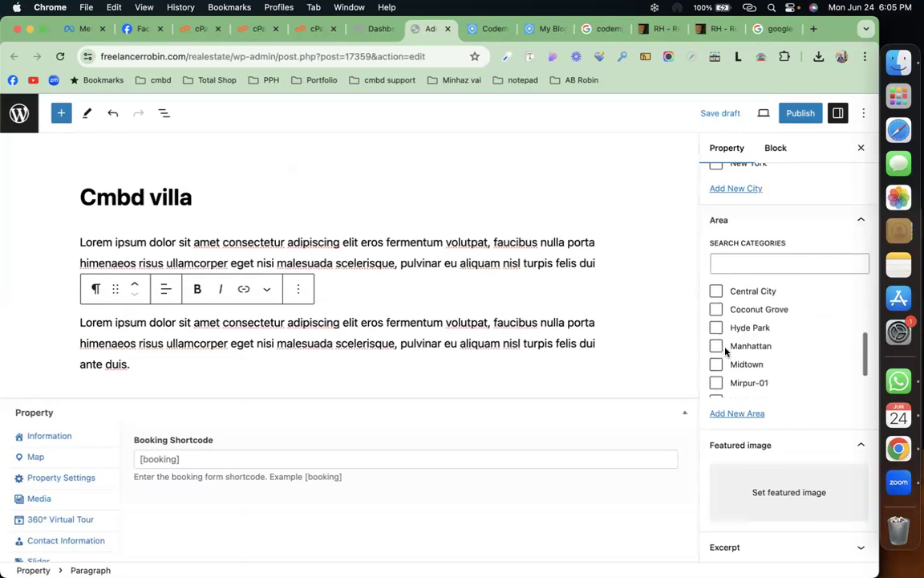
left_click(717, 361)
scroll(720, 363, "down", 1)
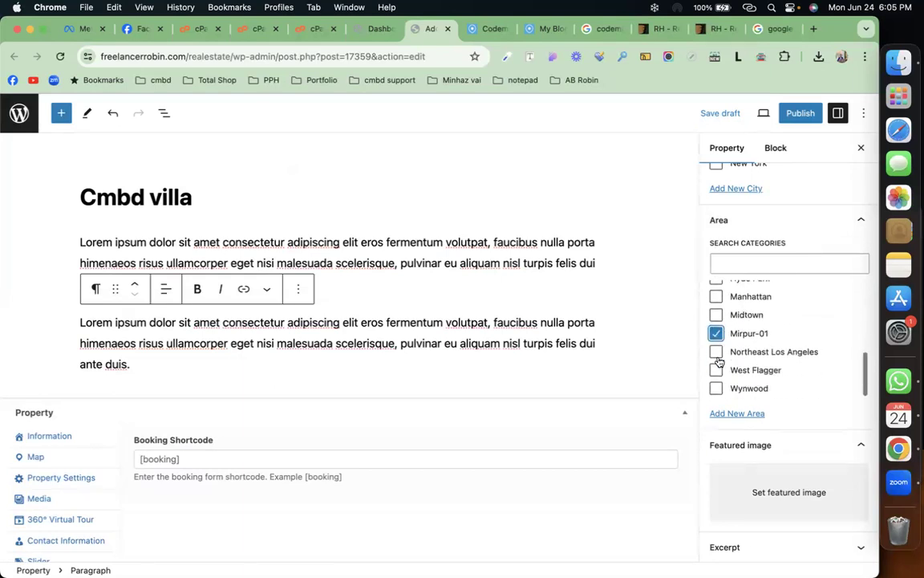
Step: Set the green-lawn house photo as the property's featured image
left_click(770, 494)
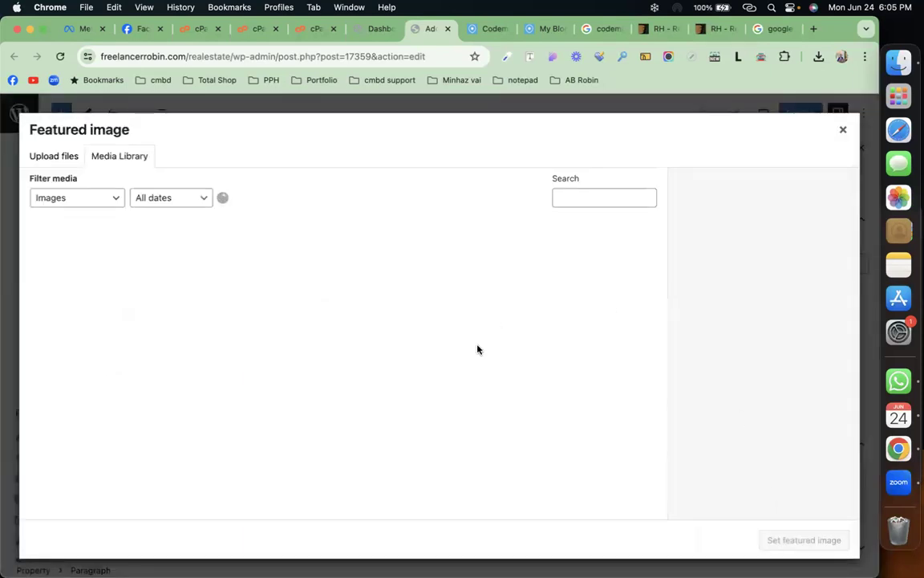
scroll(477, 350, "down", 5)
scroll(477, 350, "down", 3)
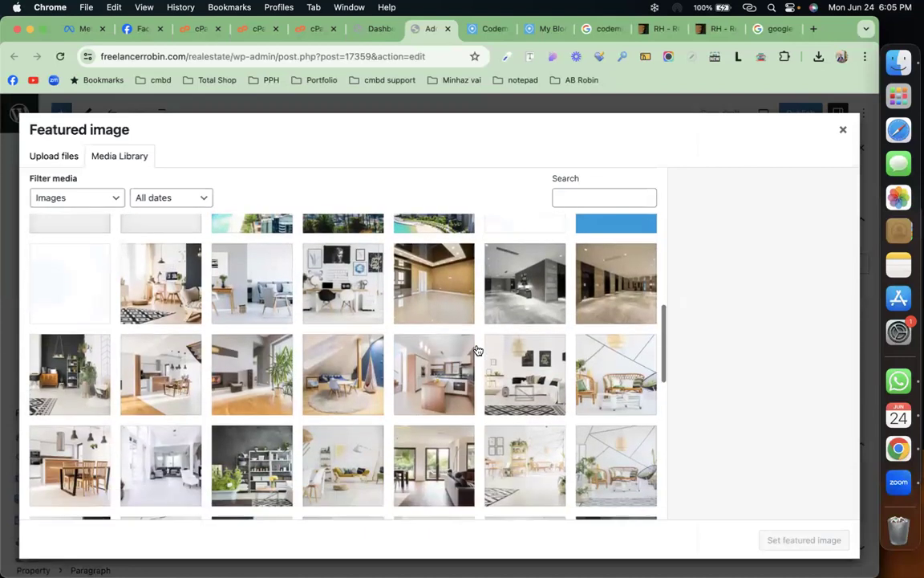
scroll(483, 354, "up", 5)
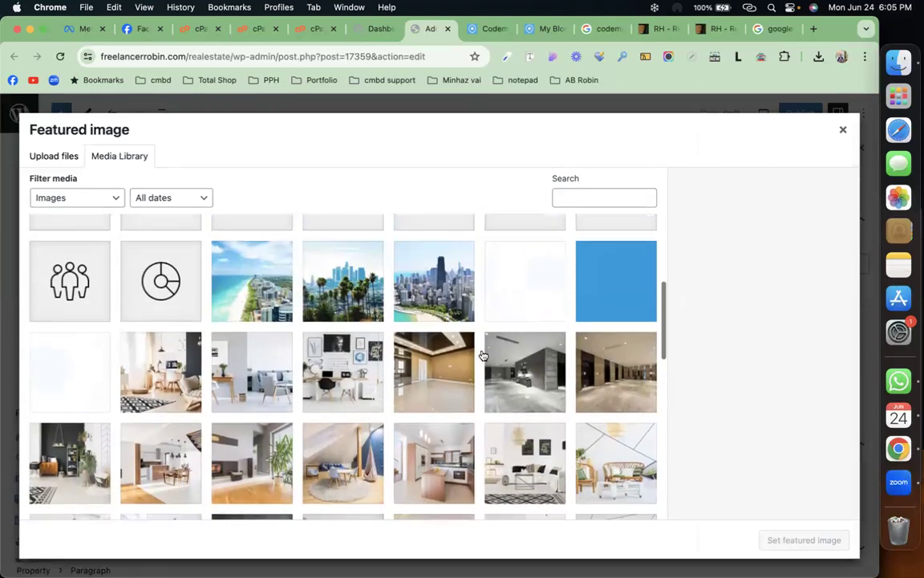
scroll(483, 356, "down", 10)
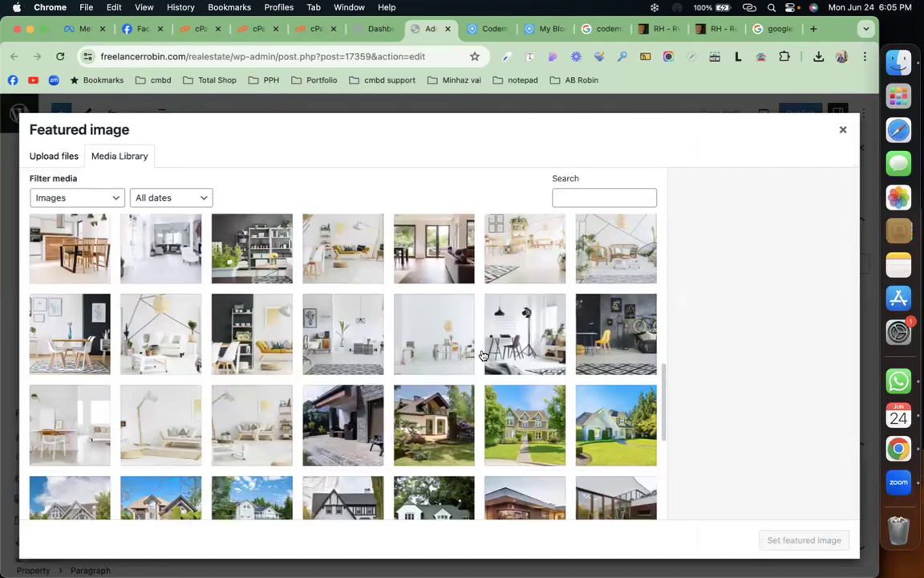
left_click(614, 426)
left_click(785, 541)
Step: Publish the Cmbd villa property and go to its live page
scroll(770, 366, "down", 10)
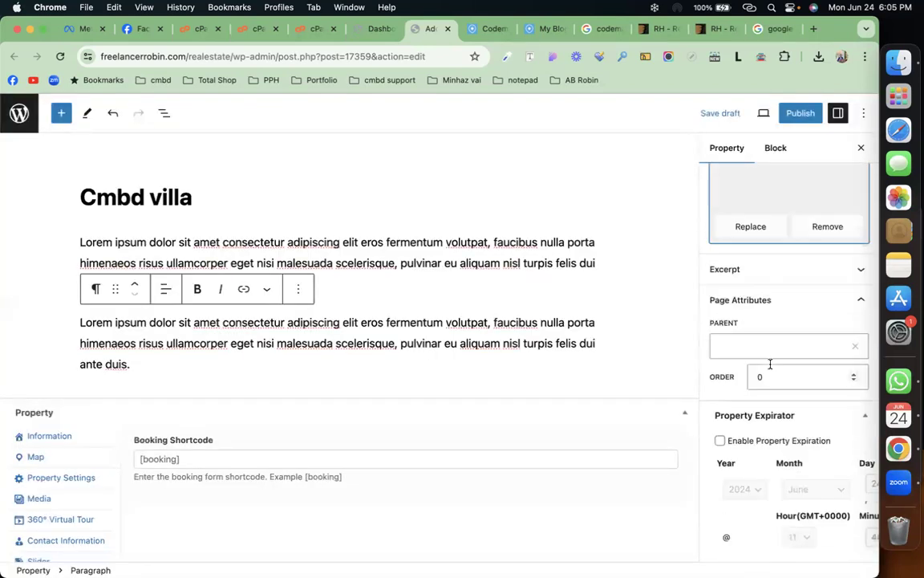
scroll(770, 365, "down", 10)
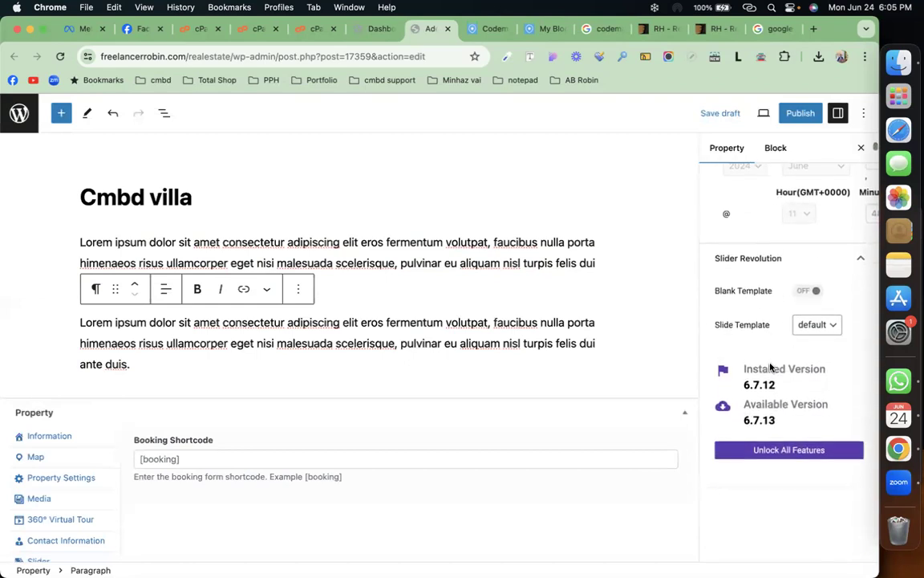
scroll(771, 366, "down", 3)
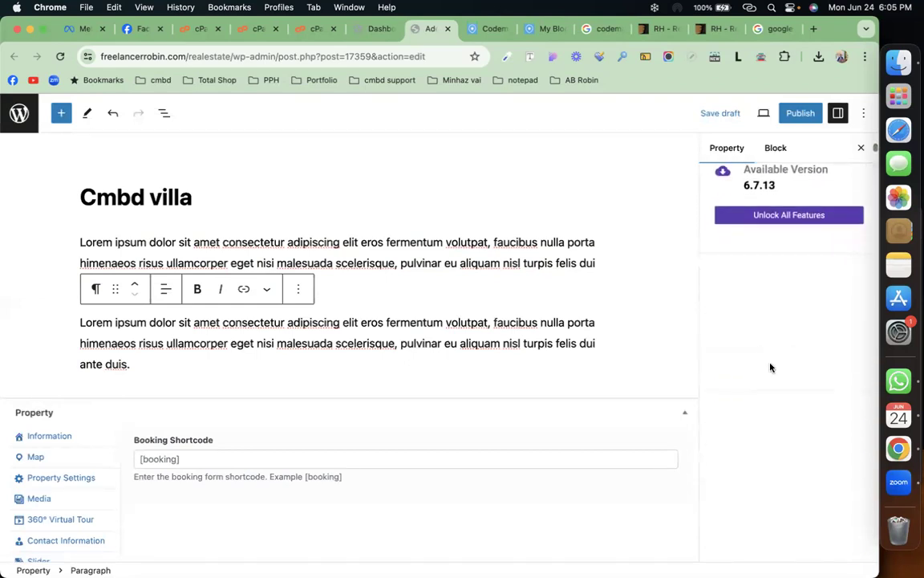
left_click(801, 112)
left_click(762, 114)
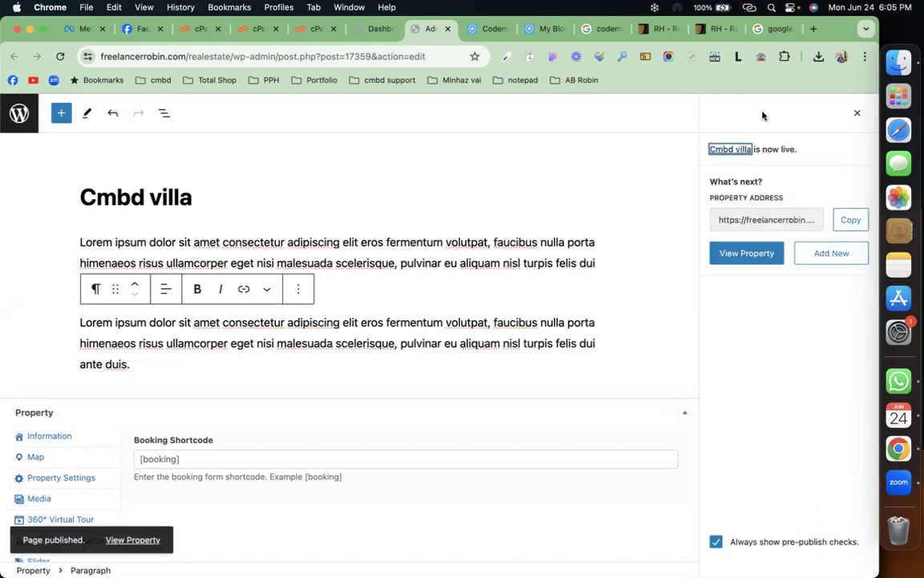
left_click(740, 254)
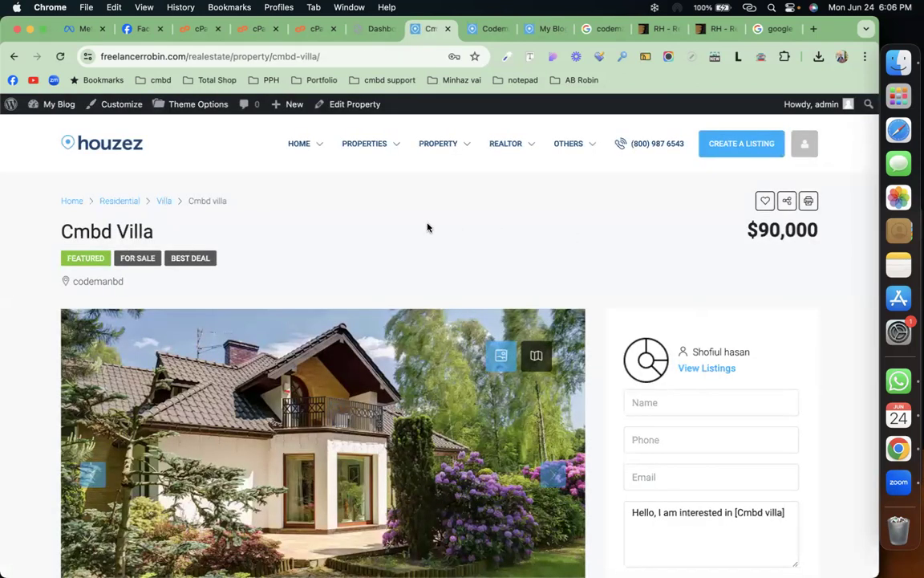
Step: Scroll the live Cmbd villa page to check overview, address, document and details ($90,000, 4000 Sq Ft)
scroll(427, 228, "down", 3)
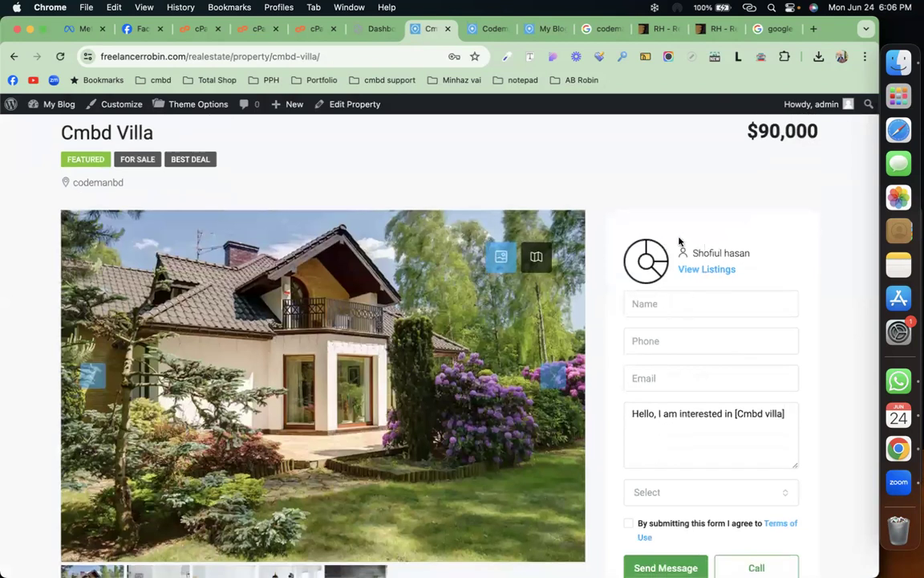
scroll(454, 268, "up", 2)
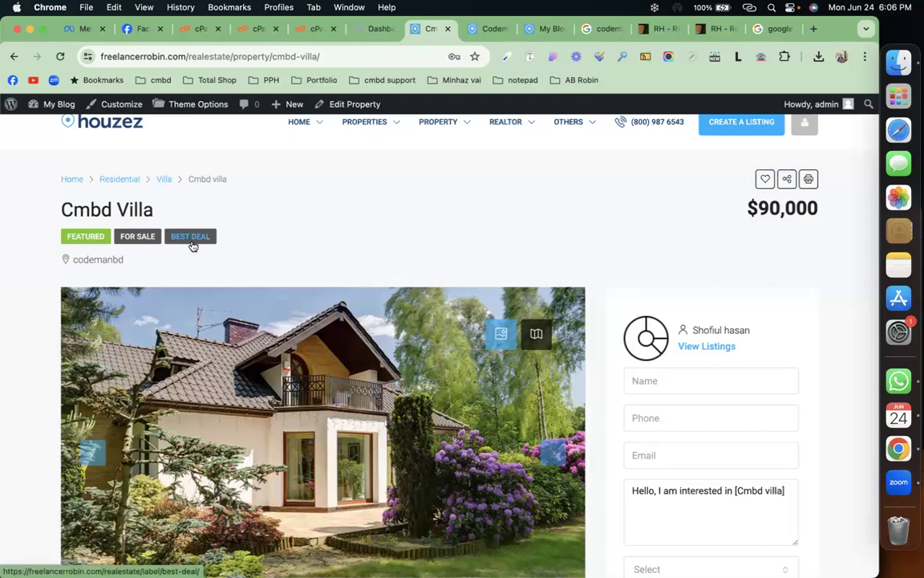
scroll(364, 296, "down", 4)
scroll(363, 295, "down", 5)
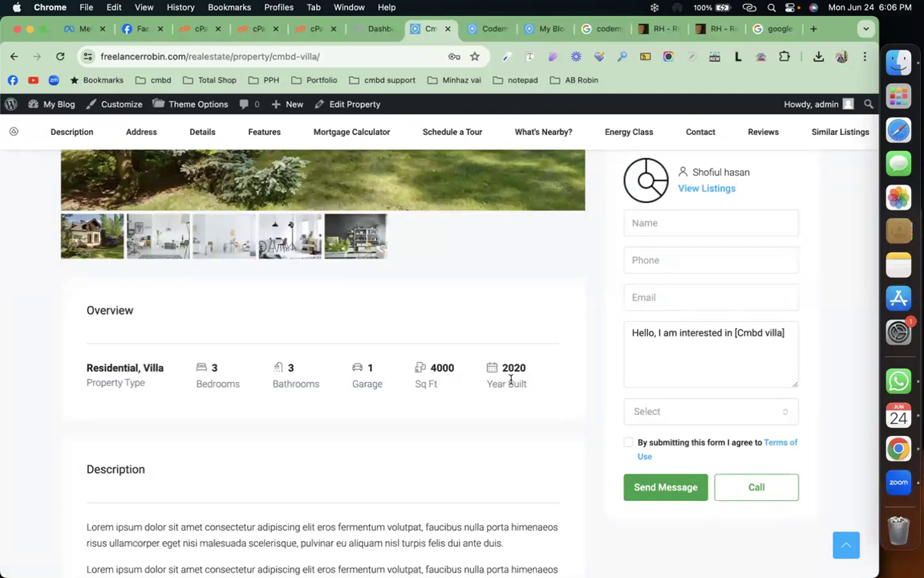
scroll(415, 395, "down", 5)
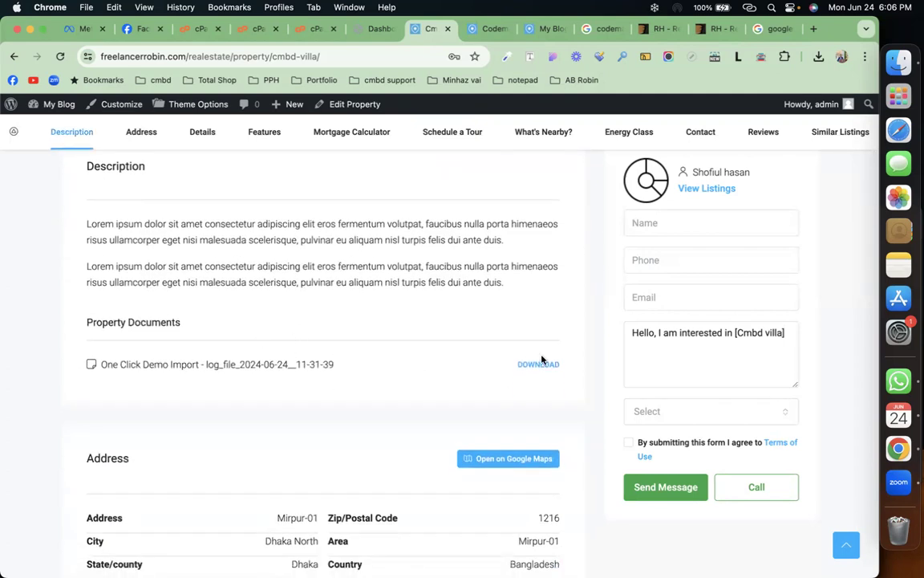
scroll(361, 344, "down", 3)
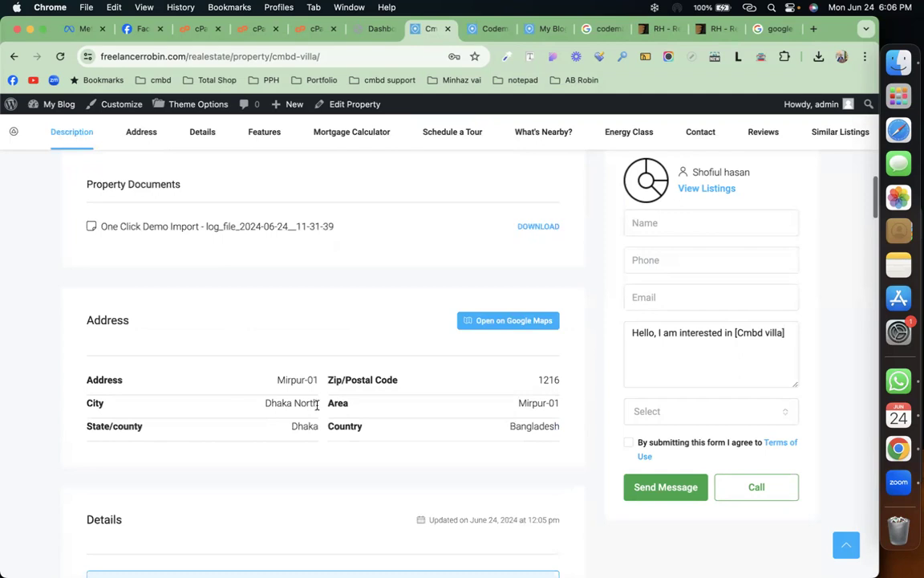
scroll(321, 390, "down", 6)
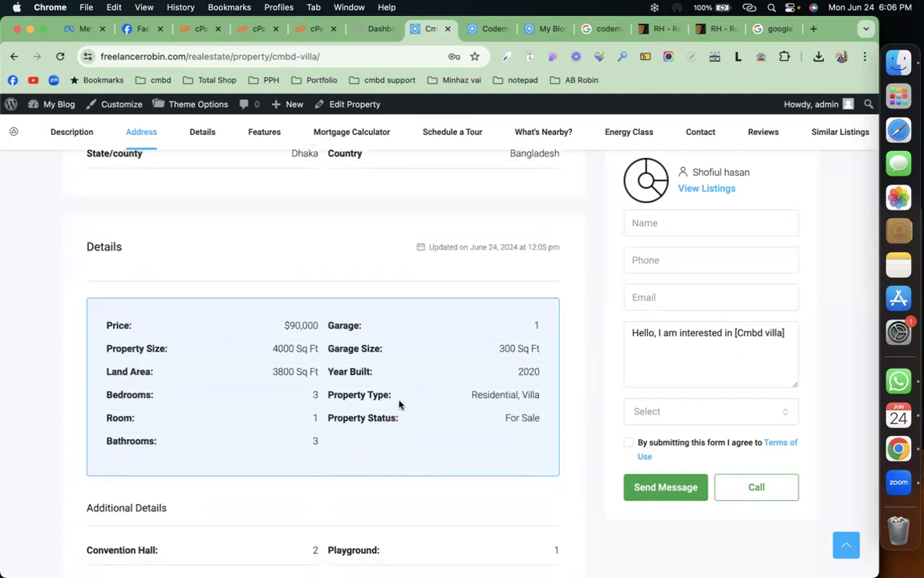
scroll(400, 405, "down", 4)
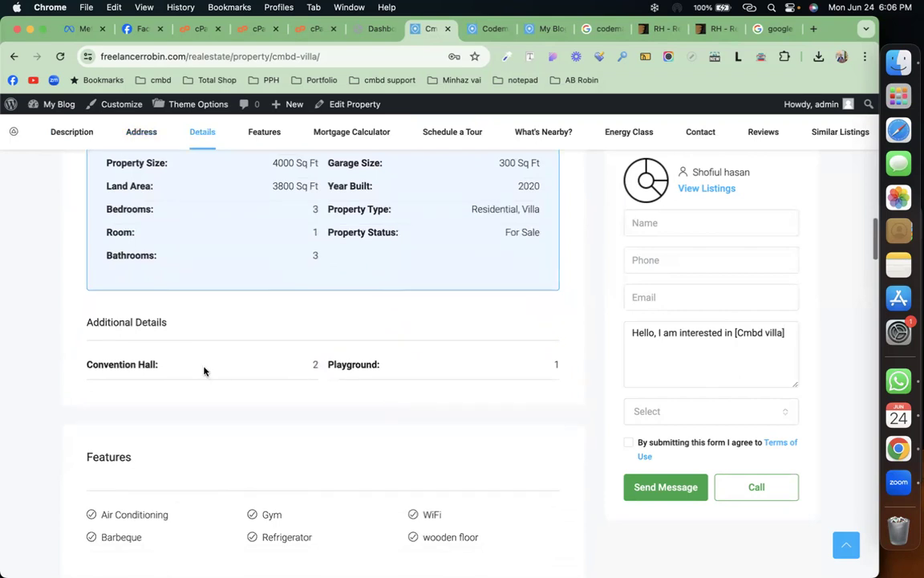
scroll(268, 379, "down", 3)
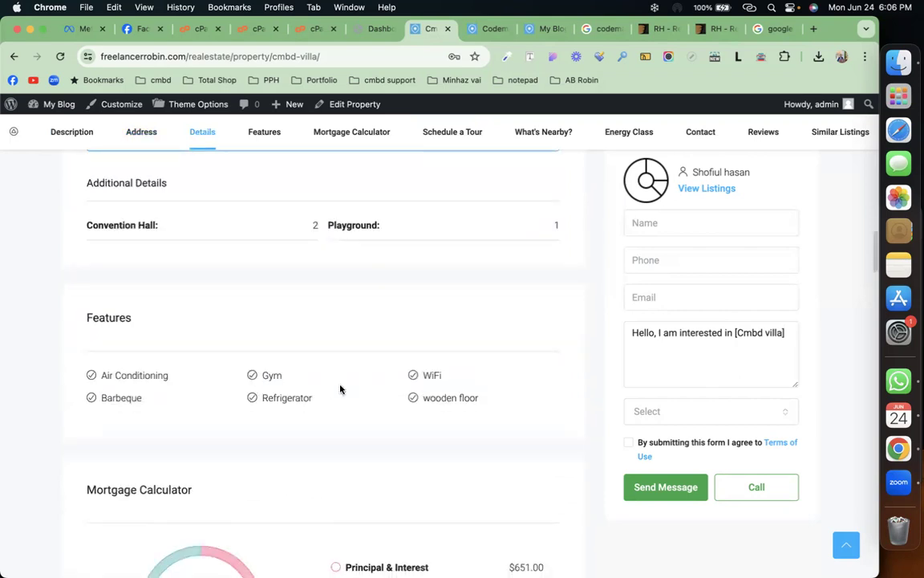
scroll(340, 388, "down", 3)
scroll(340, 389, "down", 2)
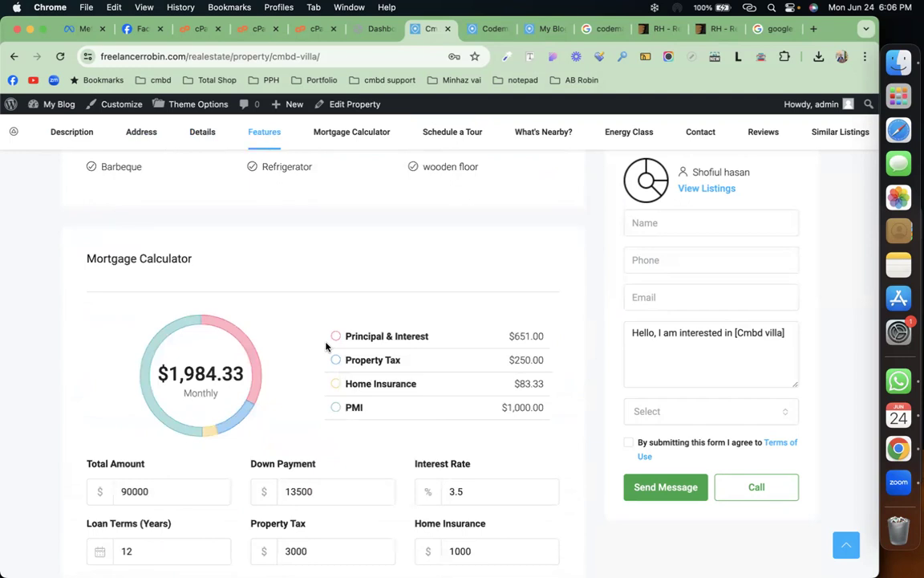
scroll(311, 357, "down", 6)
scroll(312, 355, "down", 6)
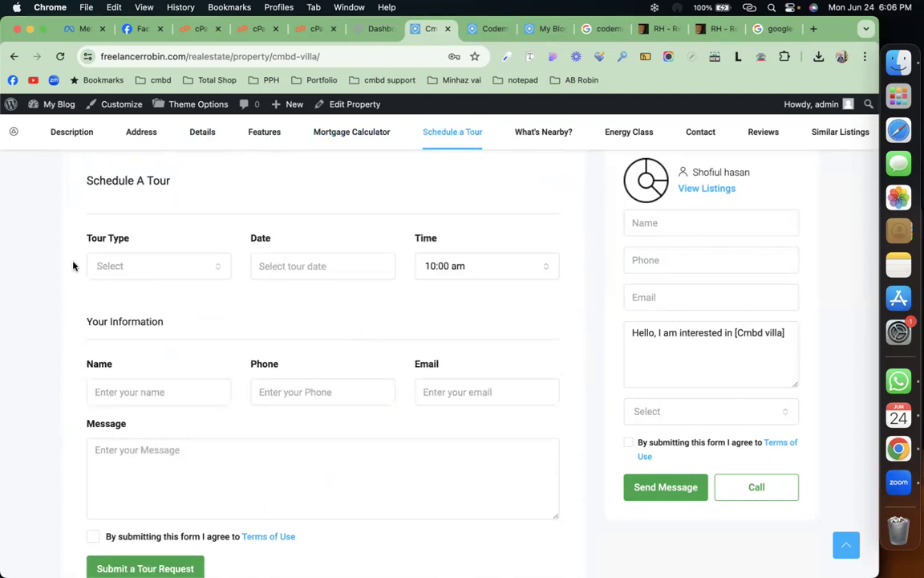
scroll(328, 320, "down", 3)
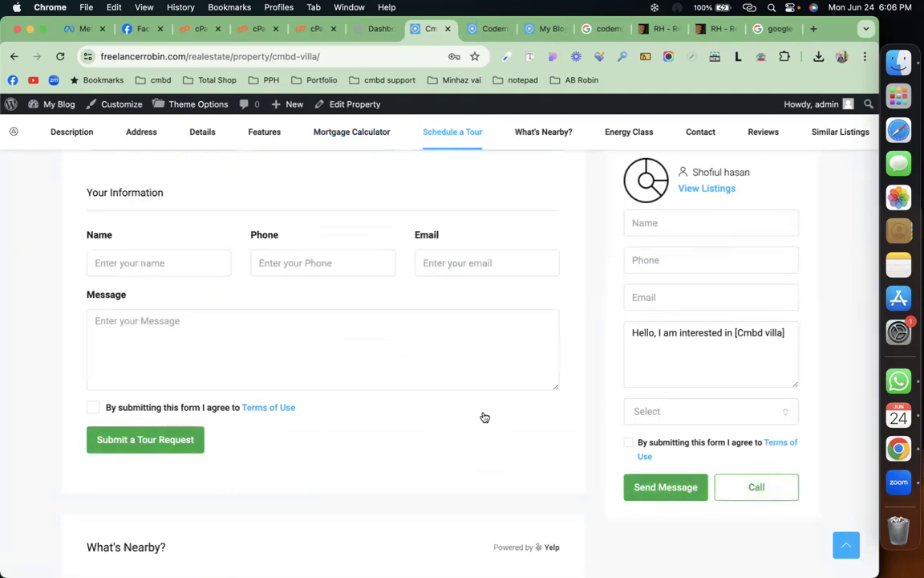
scroll(484, 417, "down", 6)
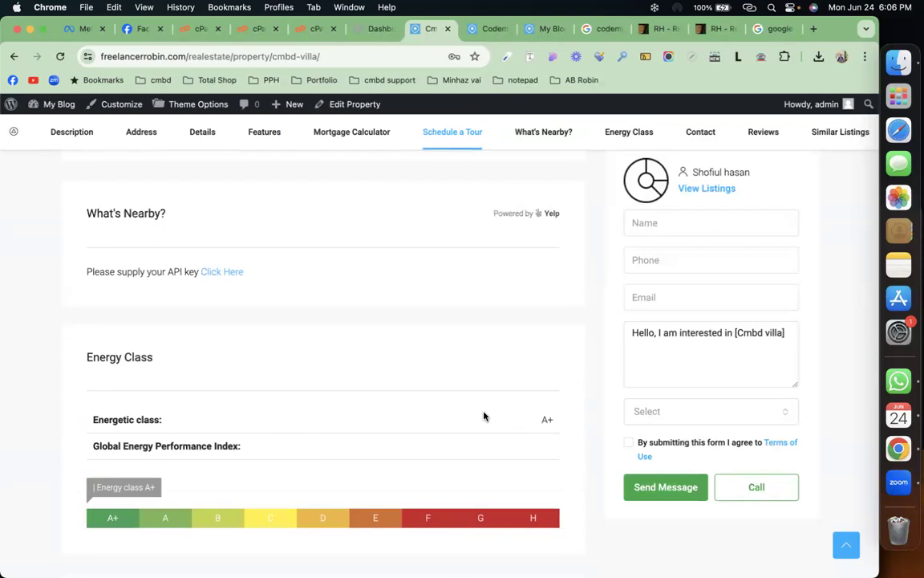
scroll(306, 295, "down", 3)
scroll(307, 295, "down", 4)
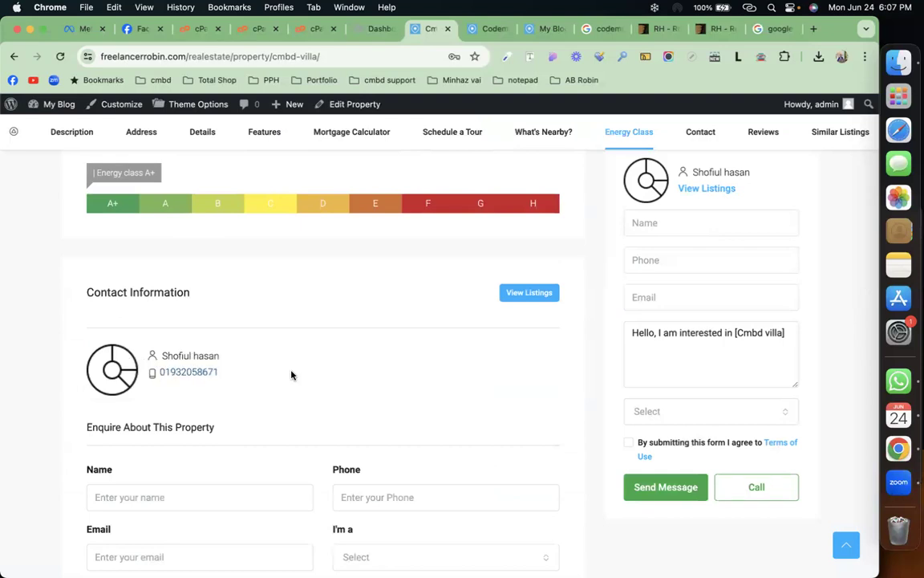
scroll(291, 374, "down", 5)
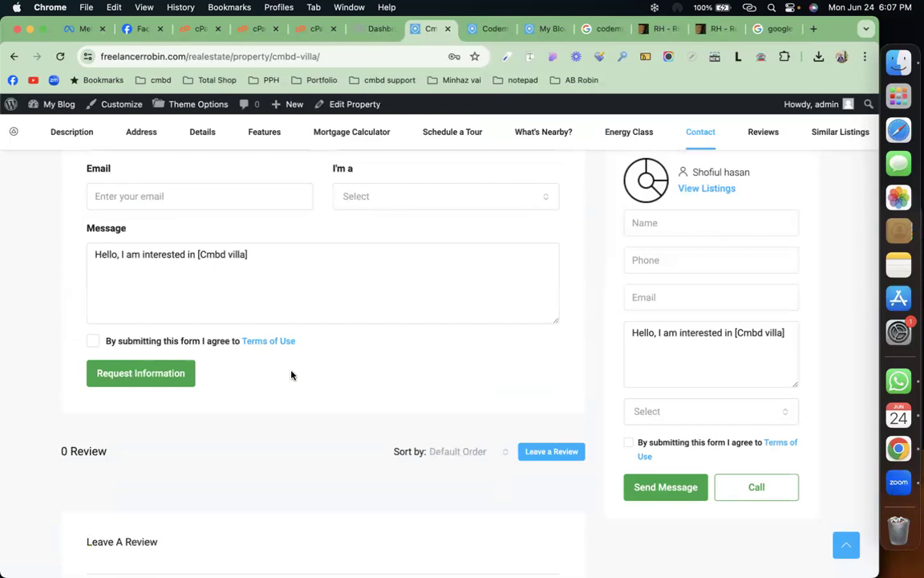
scroll(291, 375, "down", 5)
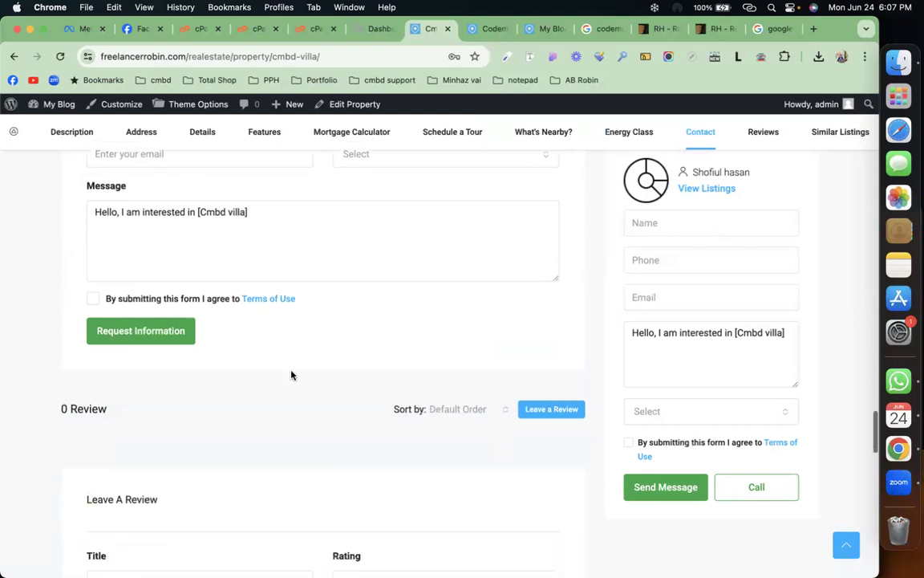
scroll(292, 375, "down", 3)
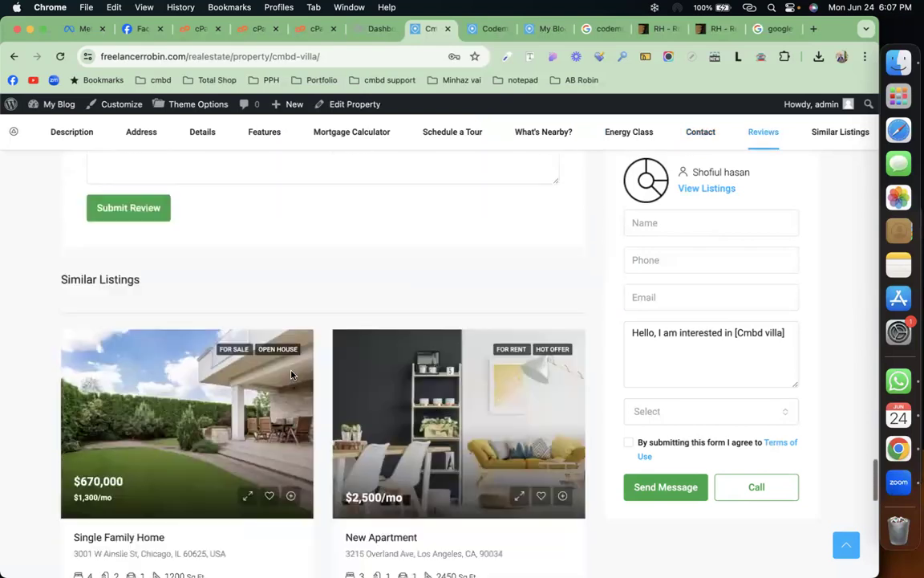
scroll(422, 429, "down", 5)
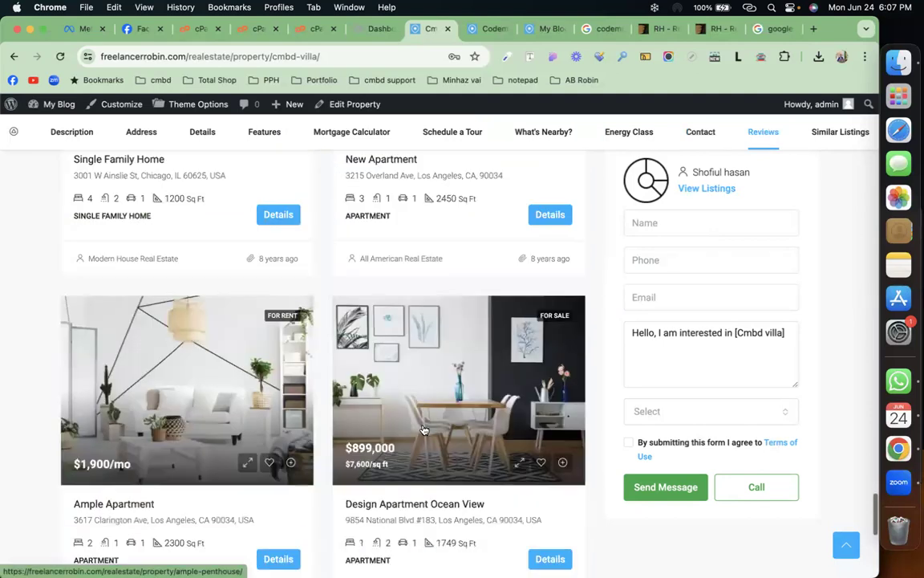
scroll(423, 429, "up", 15)
scroll(423, 429, "up", 8)
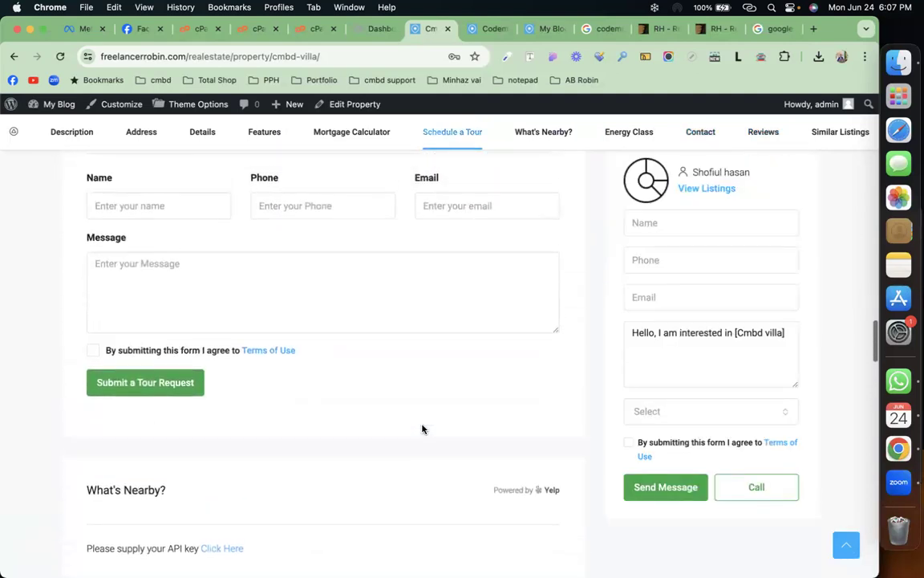
scroll(423, 430, "up", 10)
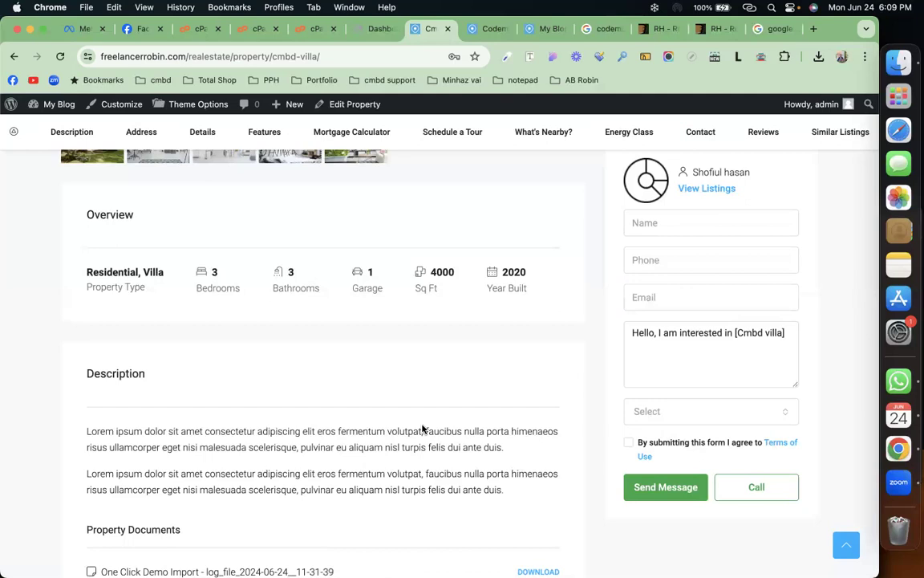
Step: Go to the site homepage and launch Edit with Elementor from the admin bar
left_click(374, 29)
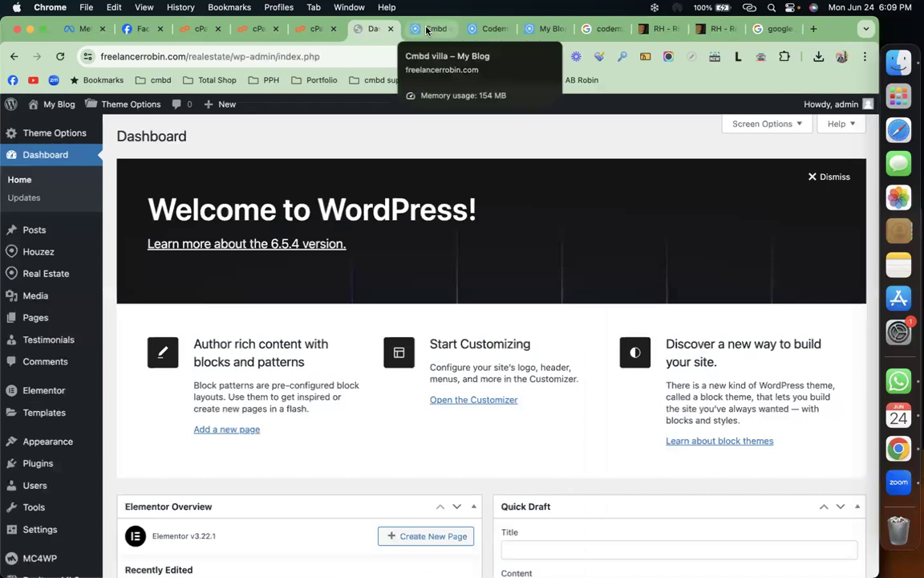
left_click(541, 29)
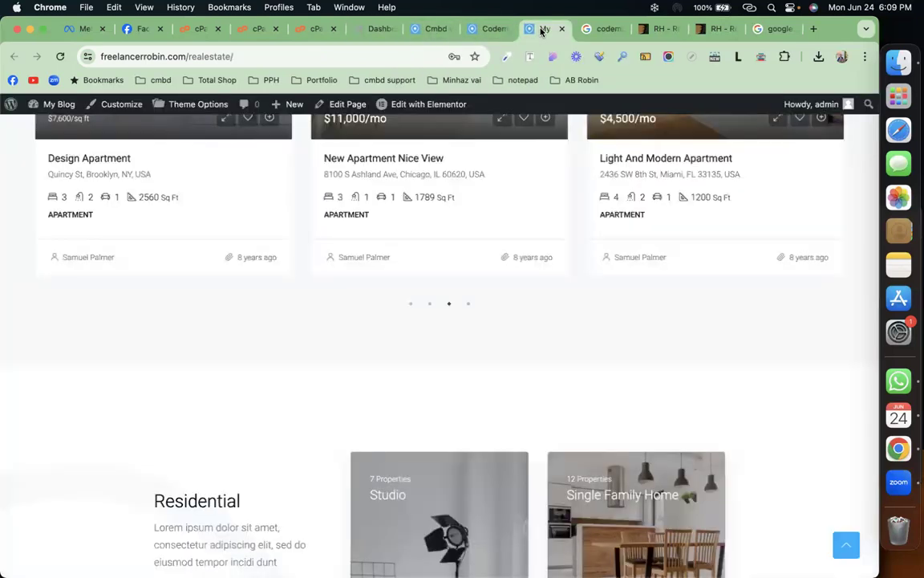
scroll(419, 257, "up", 15)
mouse_move(438, 137)
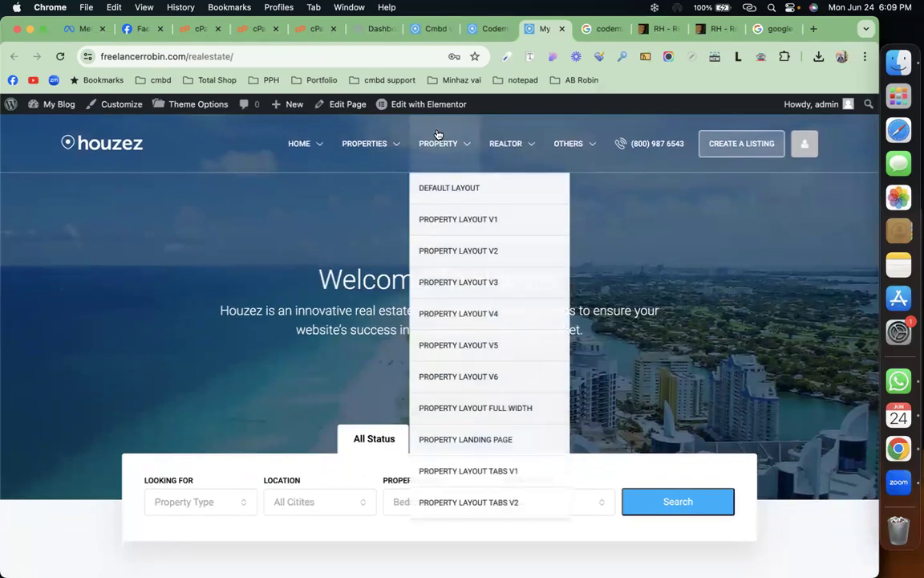
left_click(430, 112)
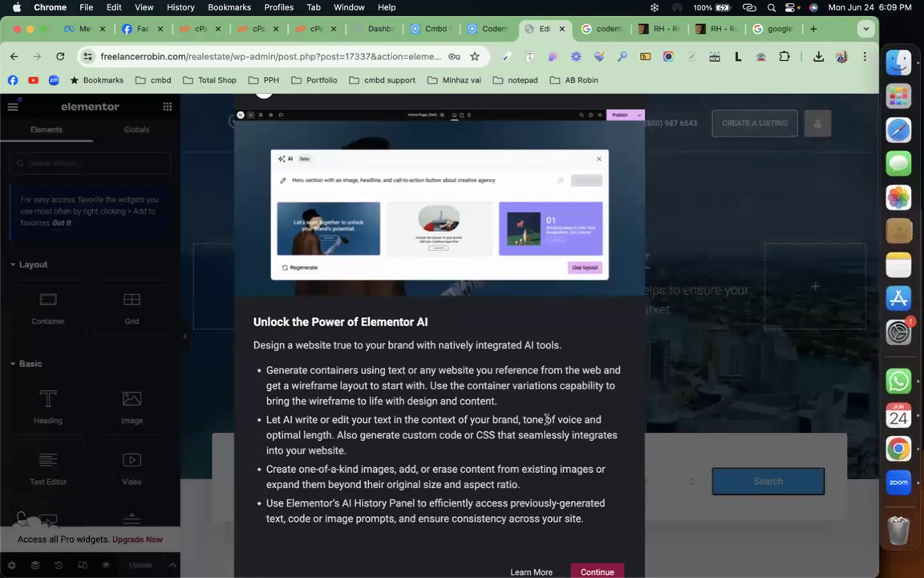
Step: Dismiss the Elementor AI introduction and scroll the canvas back to the Welcome To Houzez hero
left_click(601, 570)
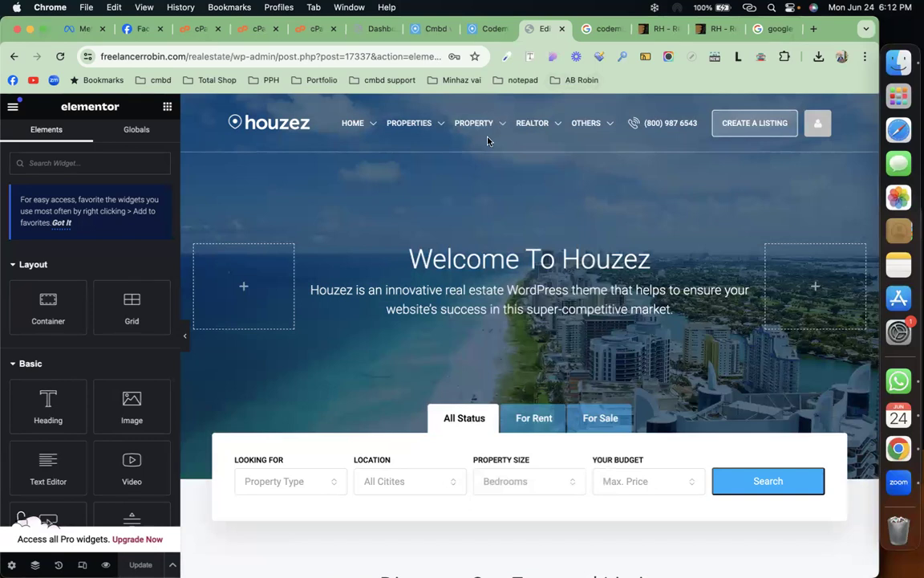
scroll(397, 384, "down", 5)
scroll(397, 383, "down", 2)
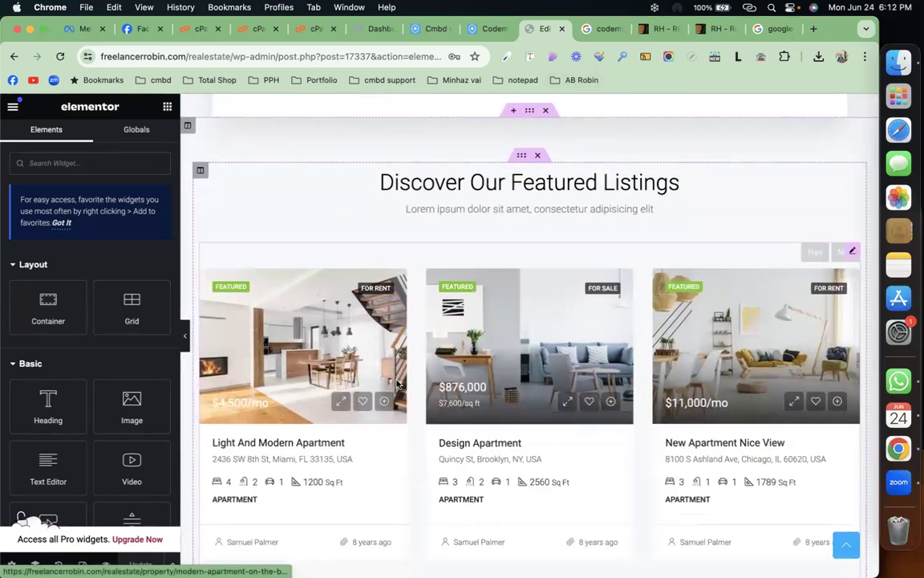
scroll(397, 384, "up", 7)
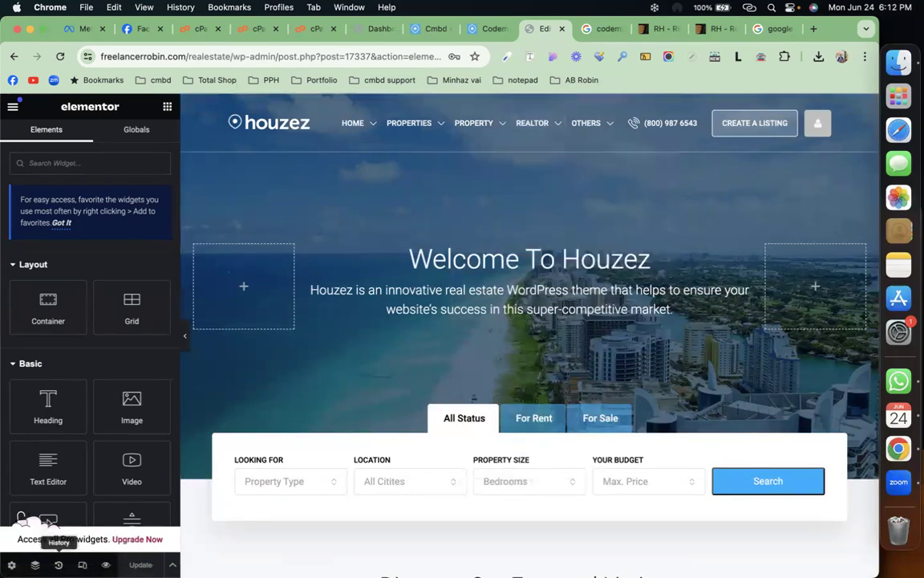
Step: Select the hero section via Navigator and try a pink colour in its background style
left_click(35, 564)
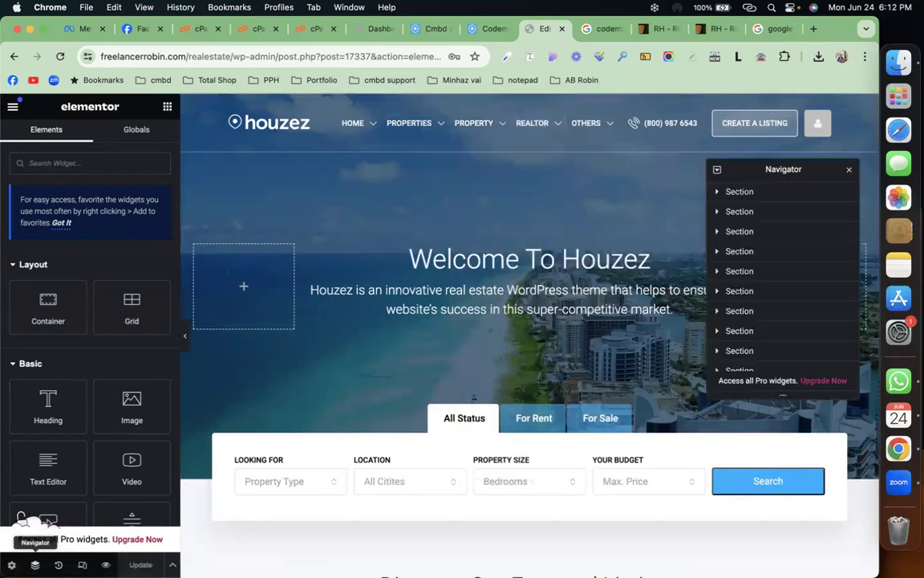
left_click(772, 192)
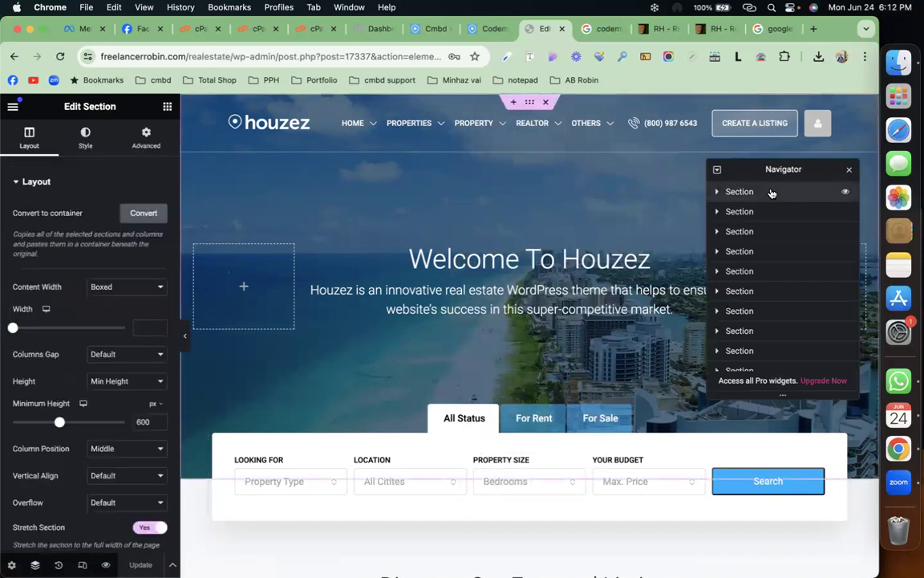
left_click(86, 138)
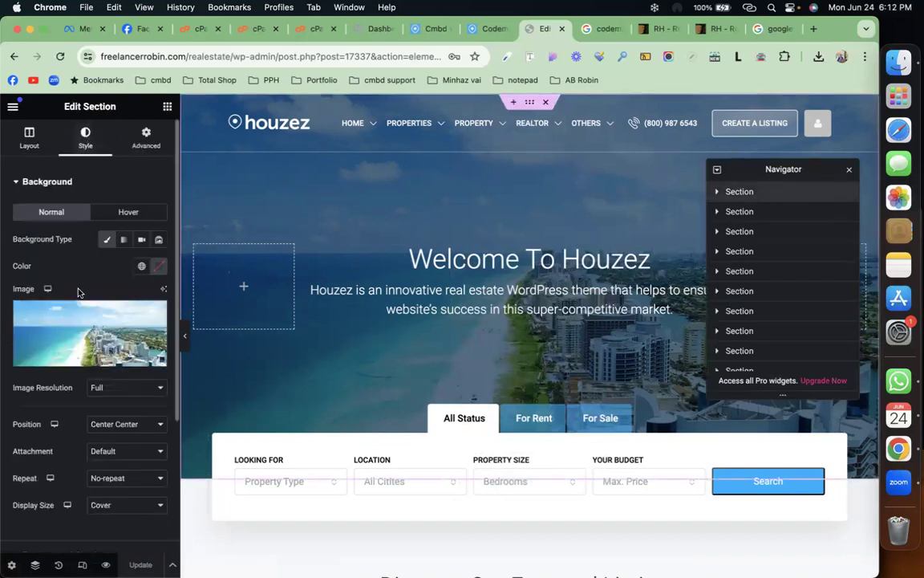
left_click(84, 321)
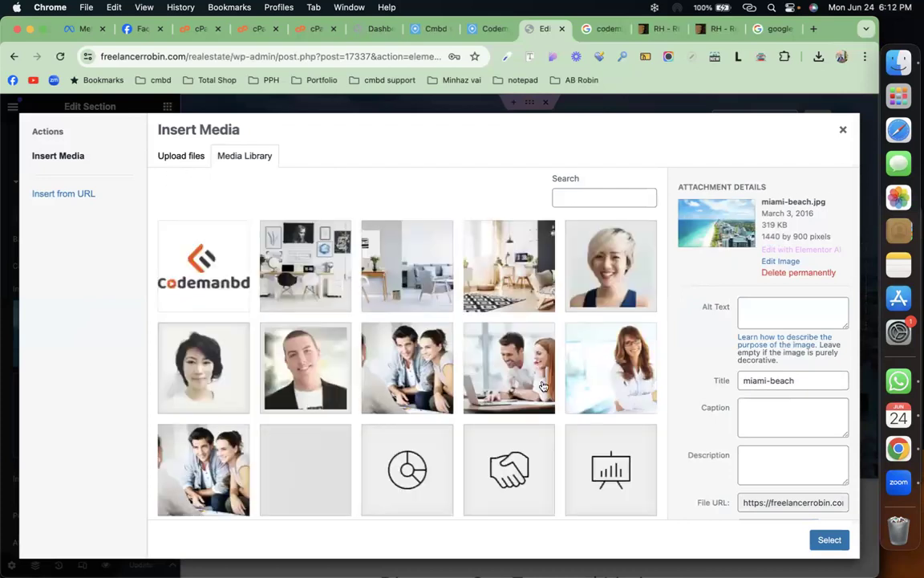
left_click(842, 129)
left_click(154, 266)
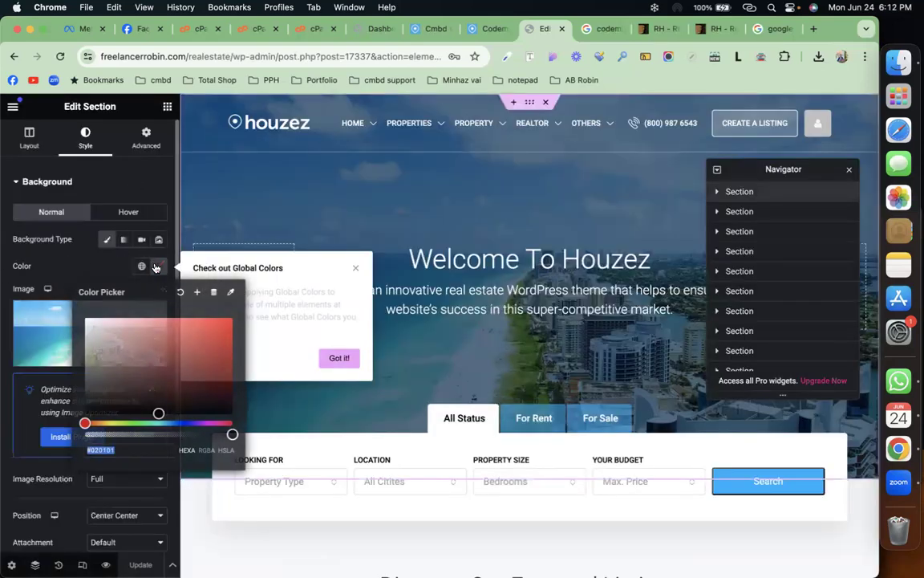
left_click(130, 325)
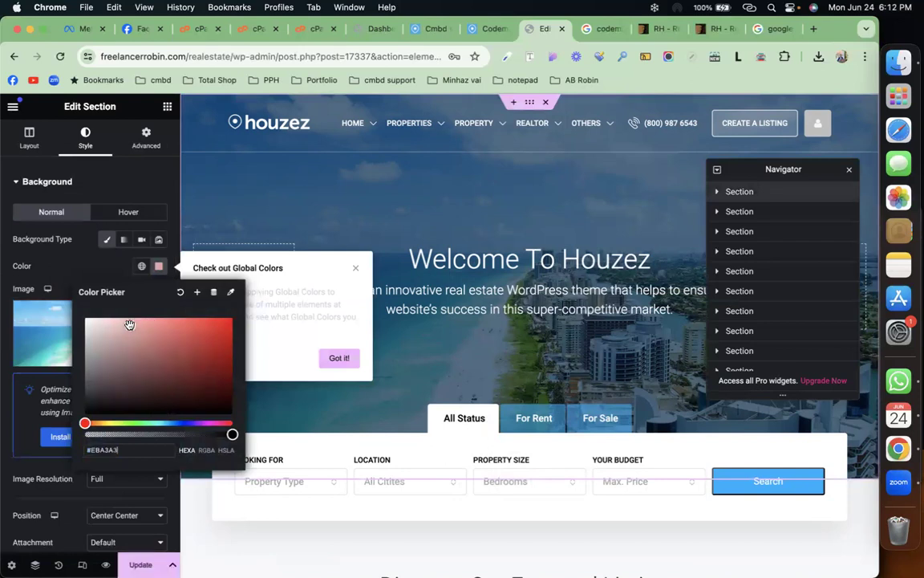
left_click_drag(157, 343, 135, 318)
left_click(105, 268)
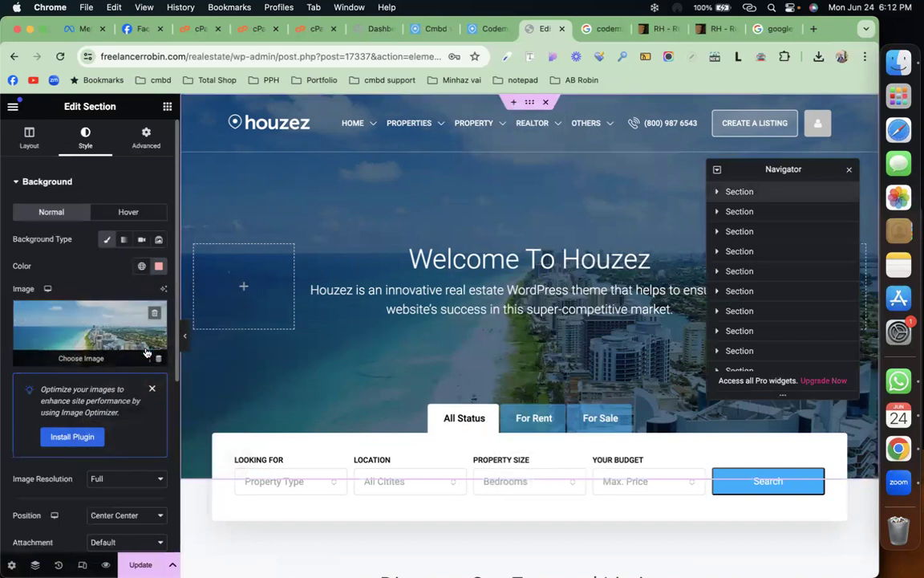
Step: Remove the beach photo from the hero background and set its colour to red #FF0707
left_click(157, 307)
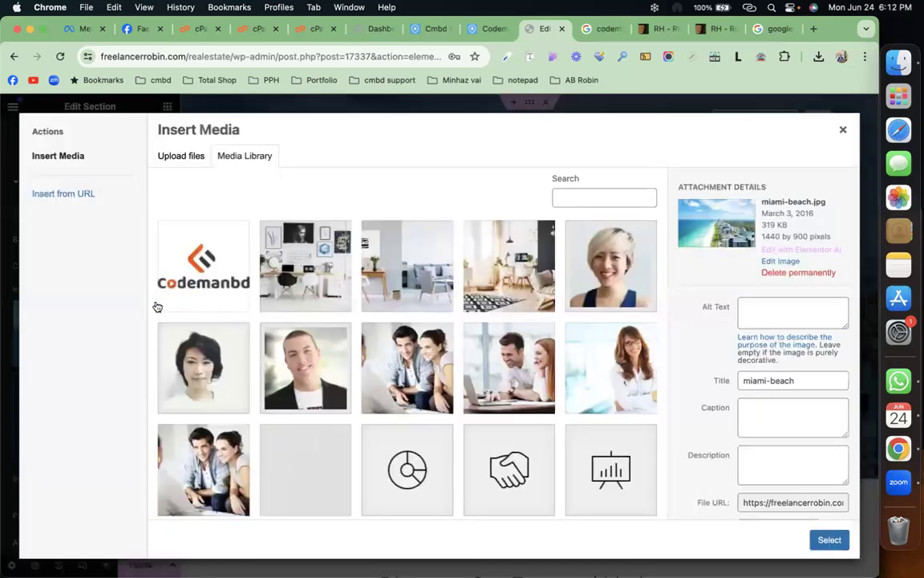
left_click(843, 129)
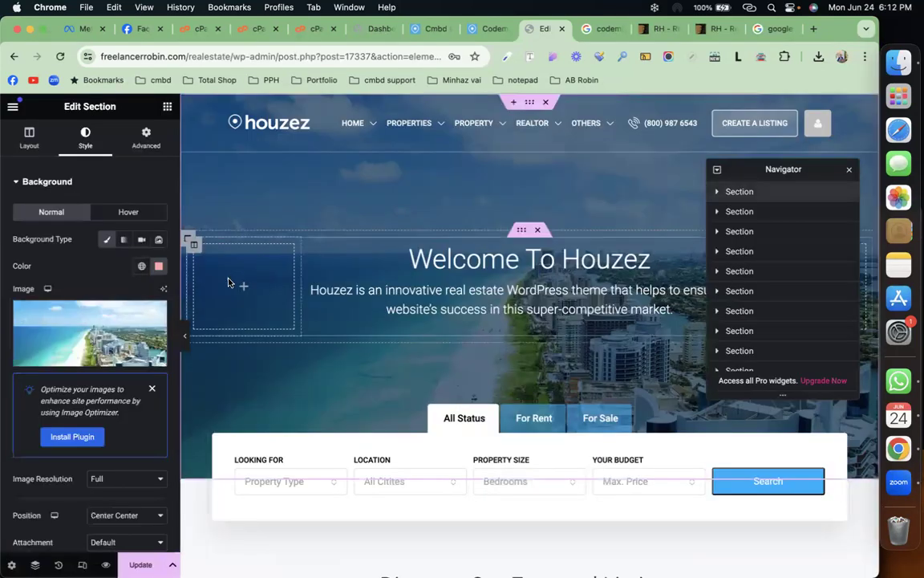
left_click(154, 313)
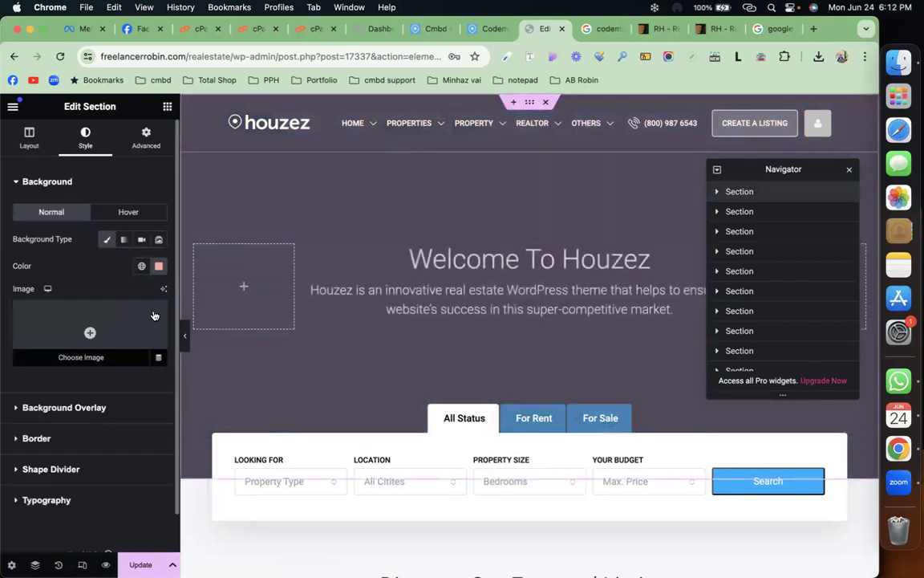
left_click(158, 268)
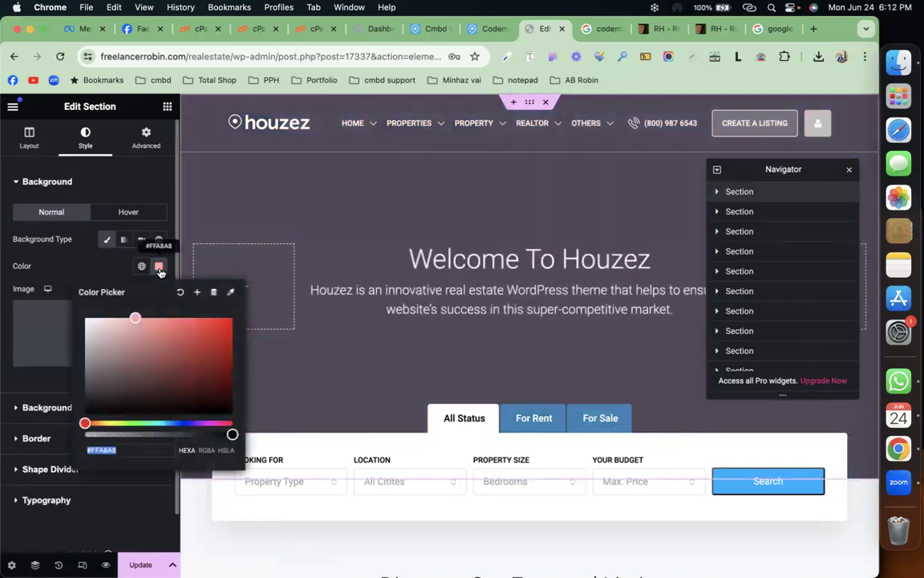
left_click(158, 267)
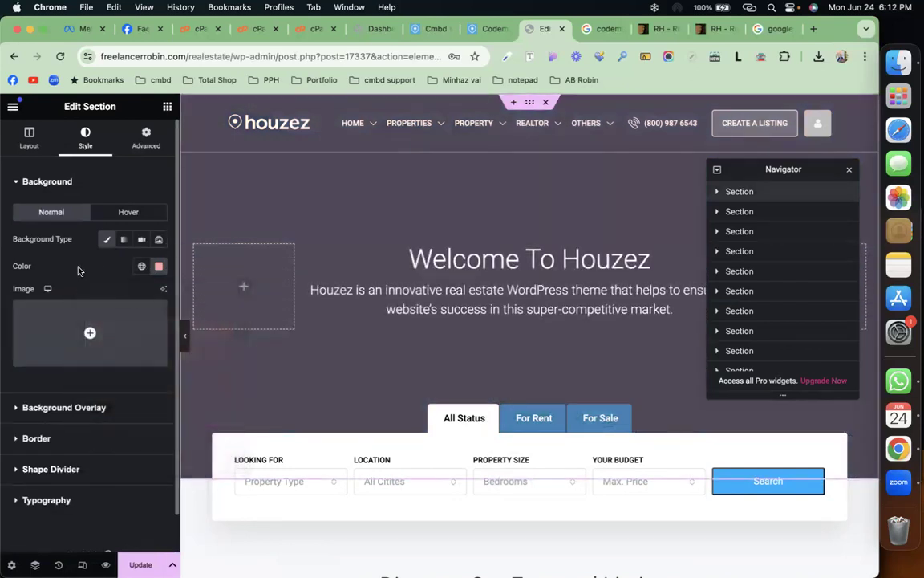
left_click(159, 268)
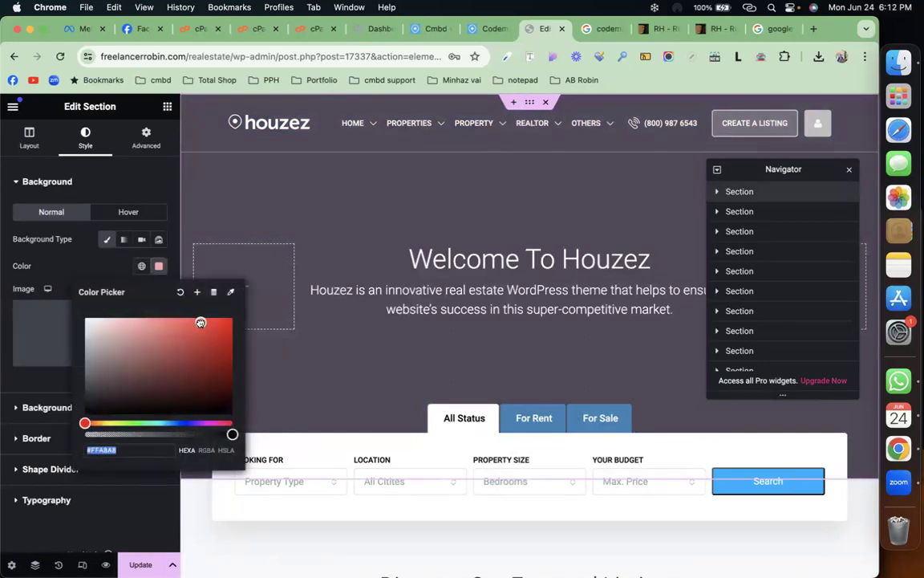
left_click(201, 323)
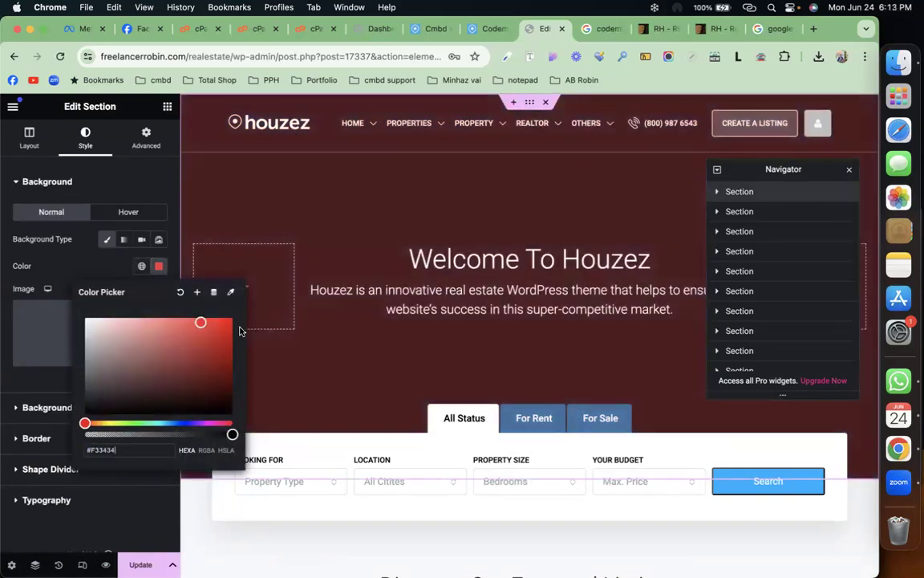
left_click_drag(200, 321, 228, 318)
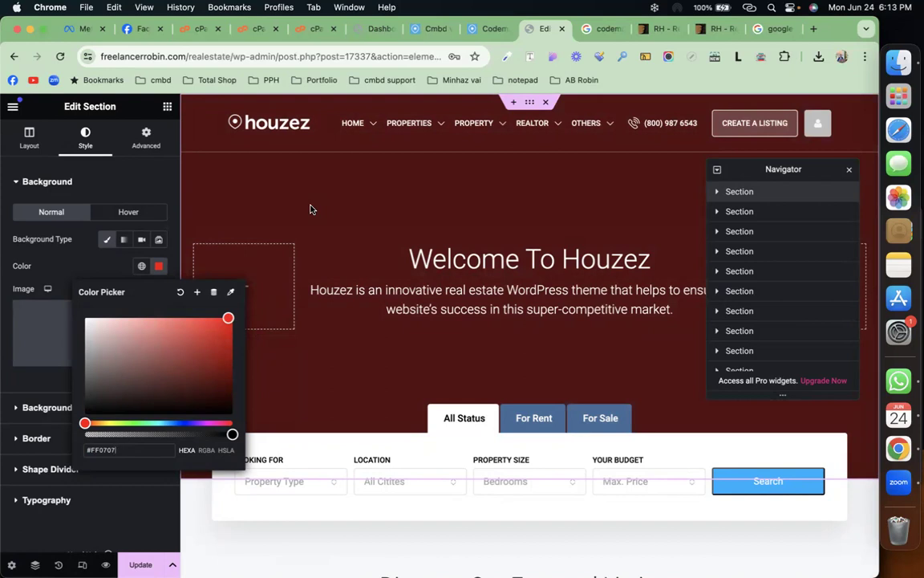
Step: Clear the hero's #002E51 background overlay colour so the banner shows plain bright red
left_click(159, 266)
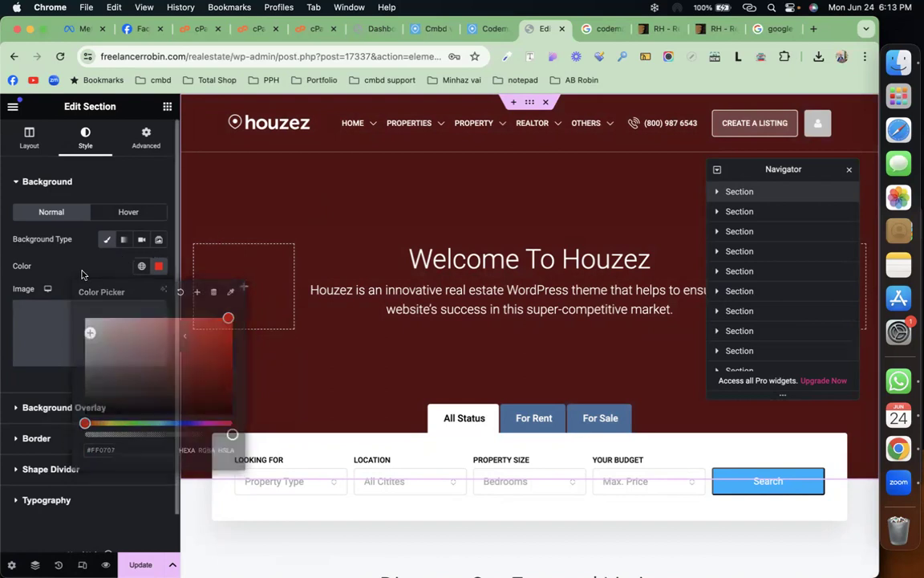
left_click(79, 407)
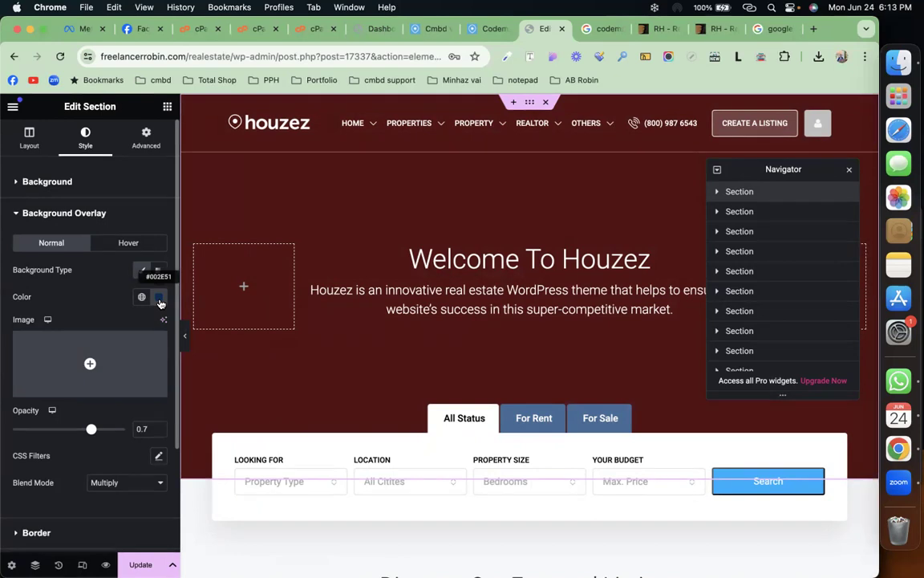
left_click(113, 180)
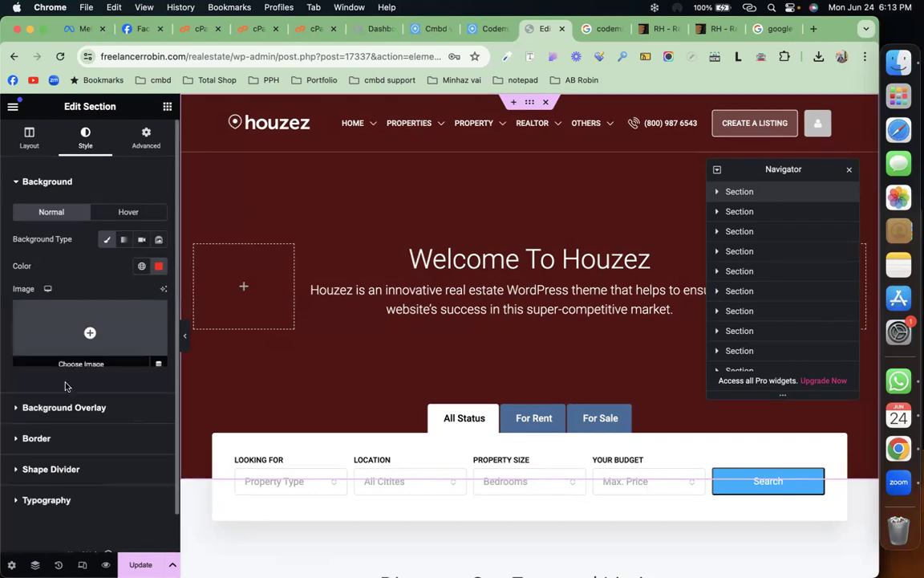
left_click(73, 408)
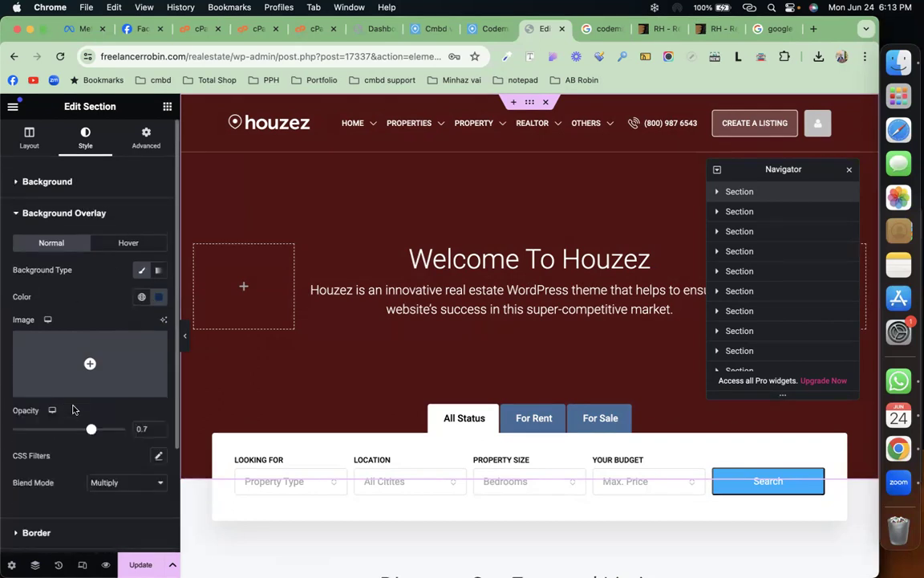
left_click(159, 297)
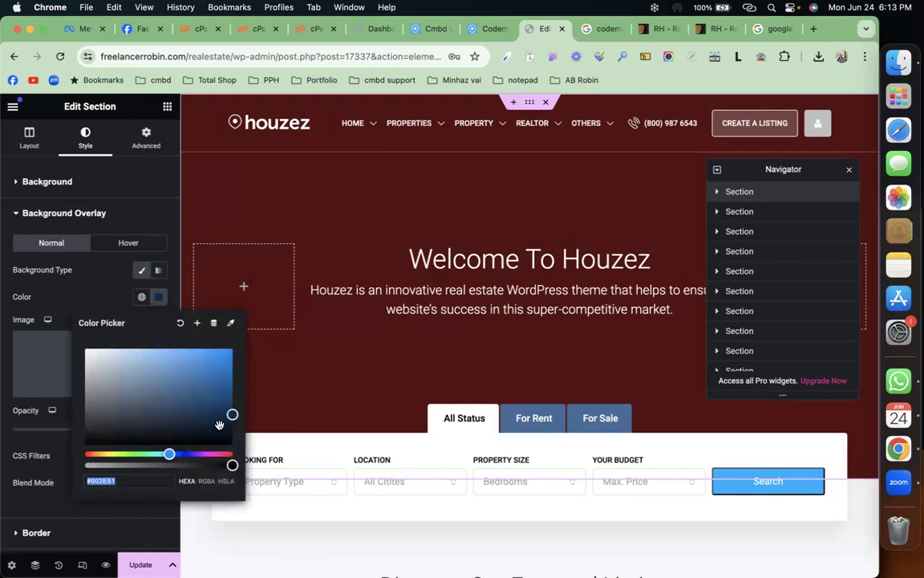
left_click(181, 324)
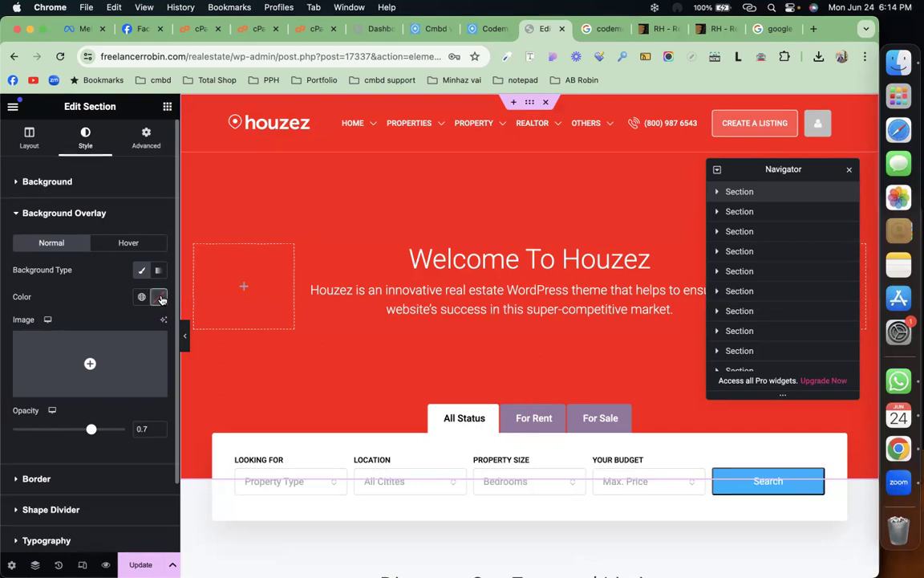
left_click(160, 298)
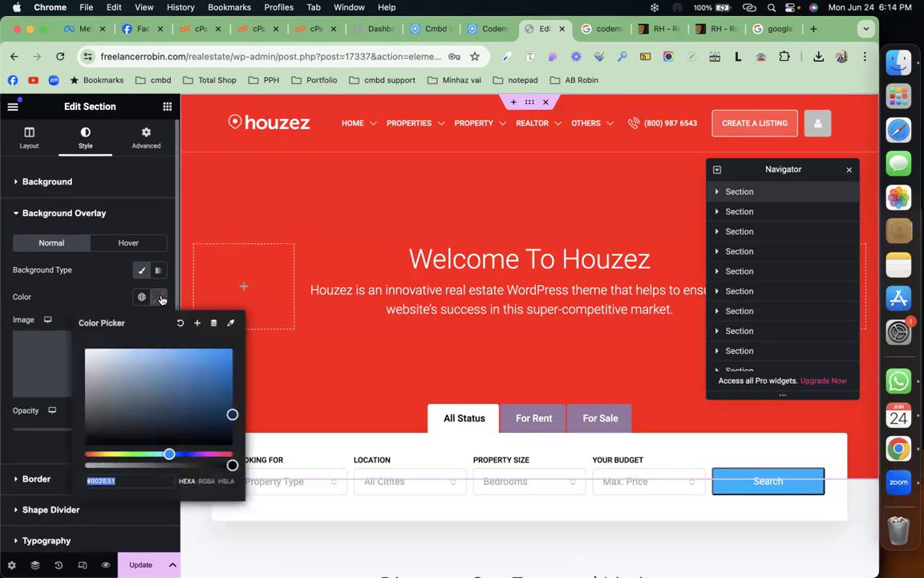
left_click(102, 275)
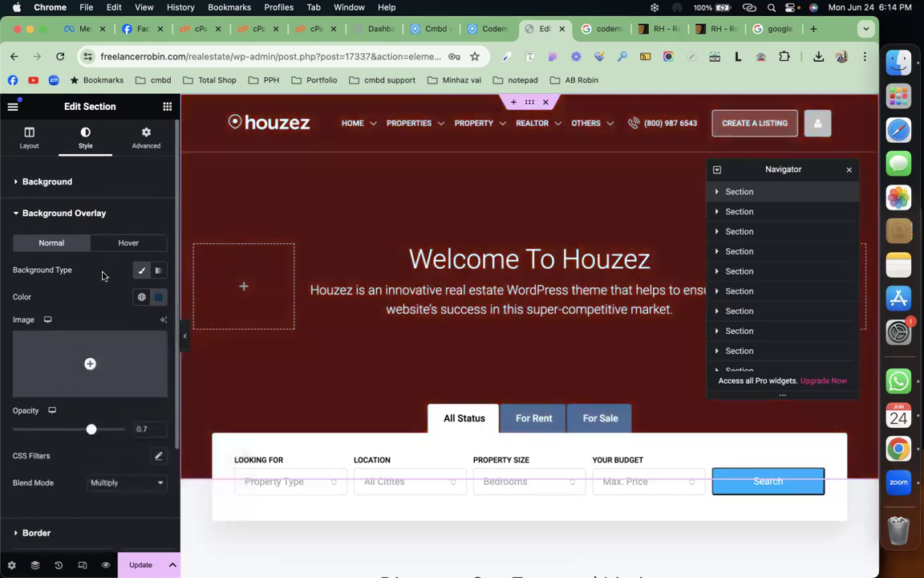
left_click(161, 299)
left_click(180, 322)
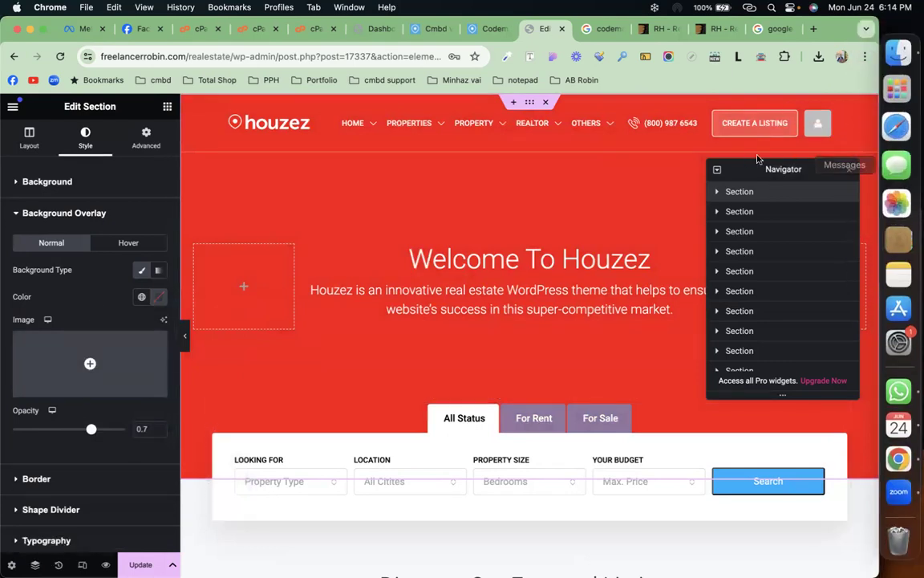
Step: In the Navigator, expand the hero's column, inner section and its three columns
left_click(717, 193)
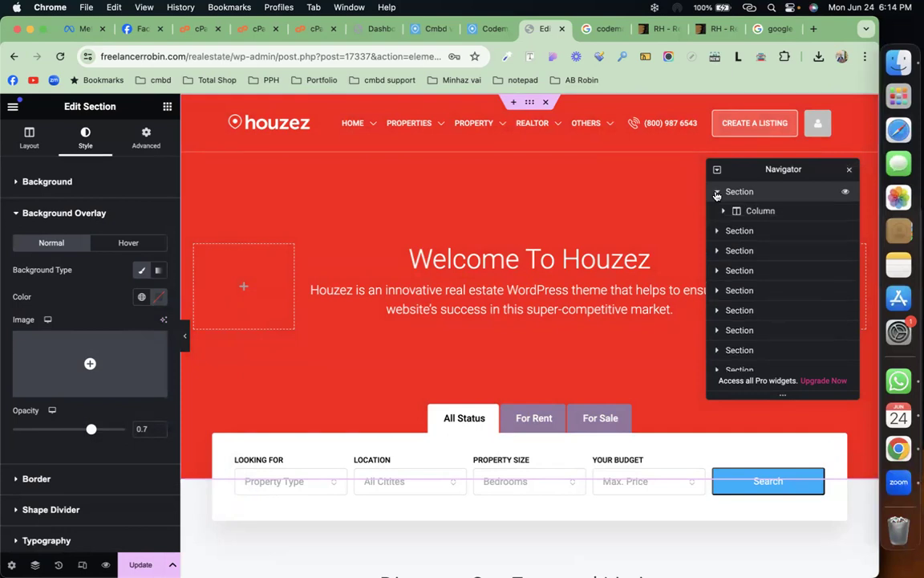
left_click(760, 211)
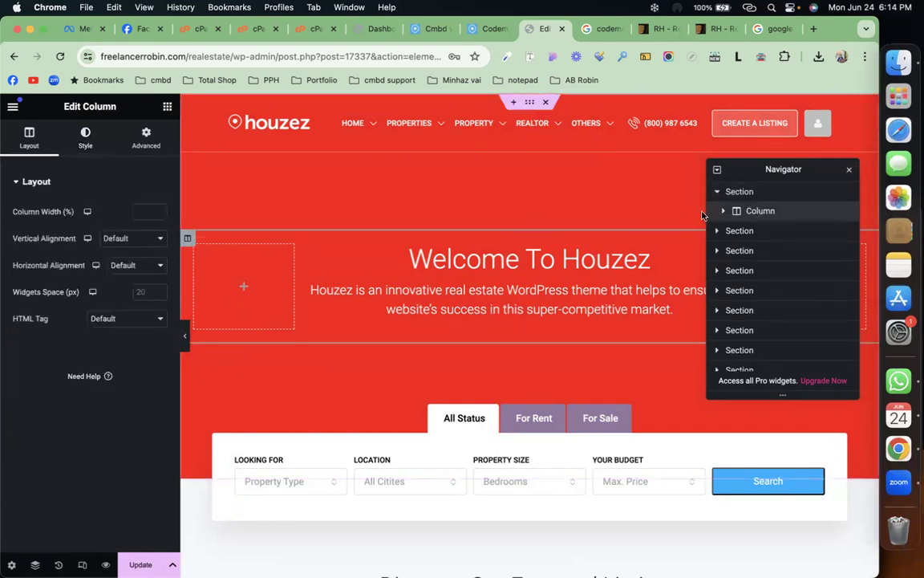
left_click(725, 211)
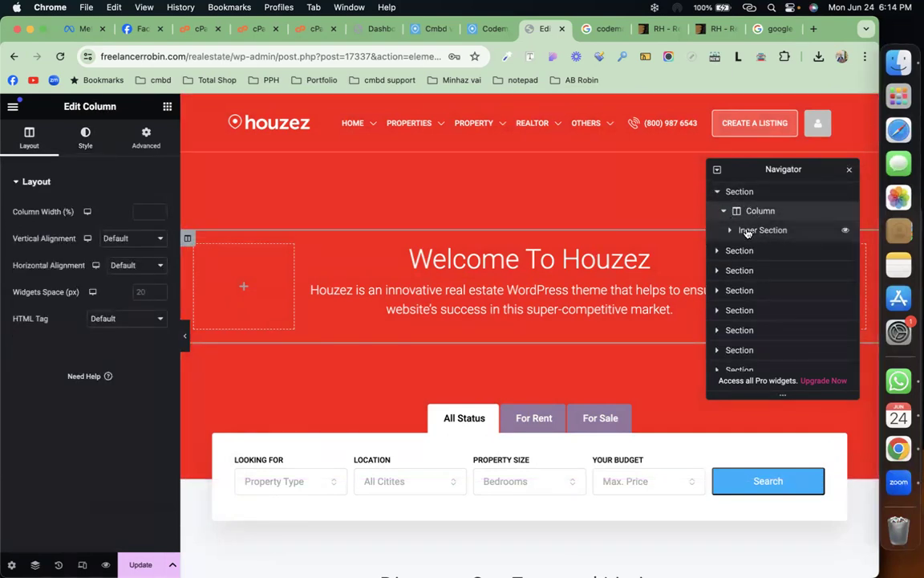
left_click(745, 232)
left_click(728, 231)
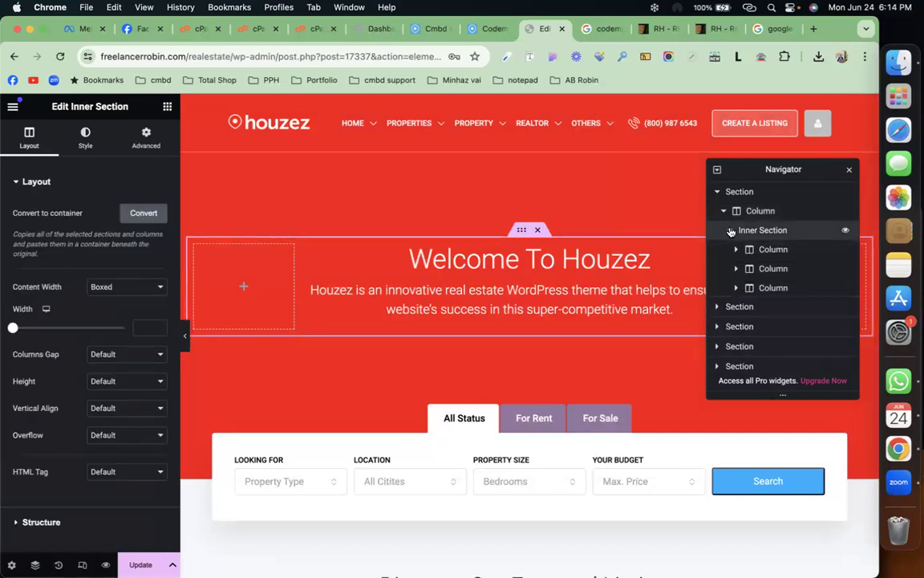
left_click(755, 251)
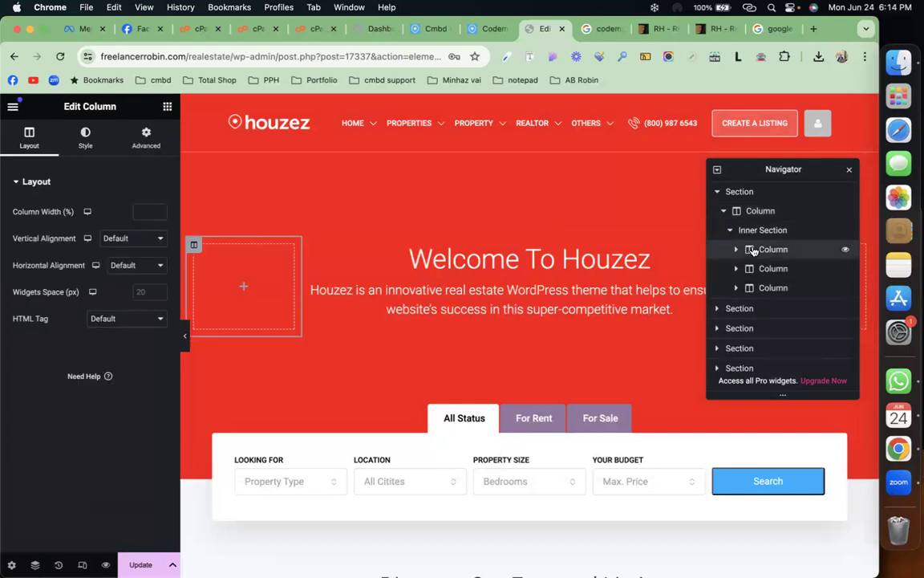
left_click(739, 251)
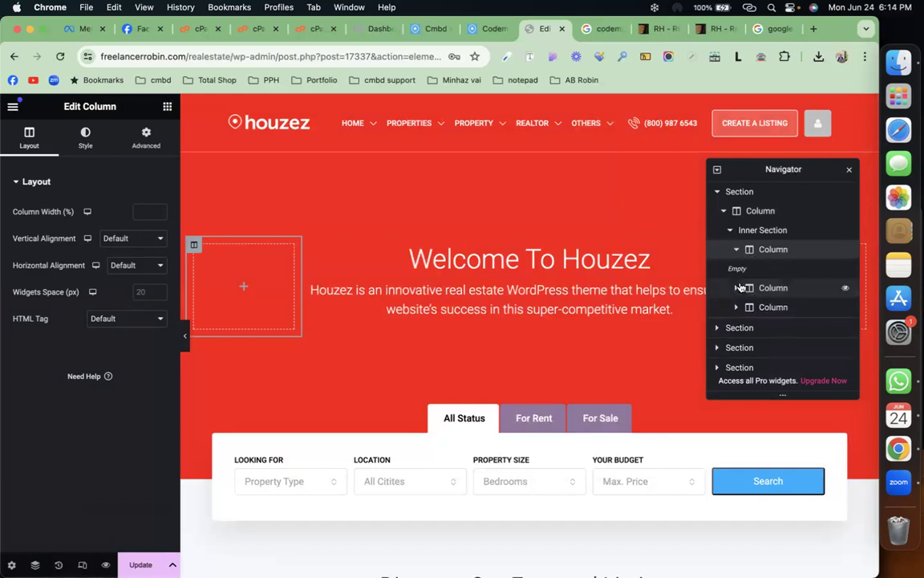
left_click(738, 290)
left_click(769, 308)
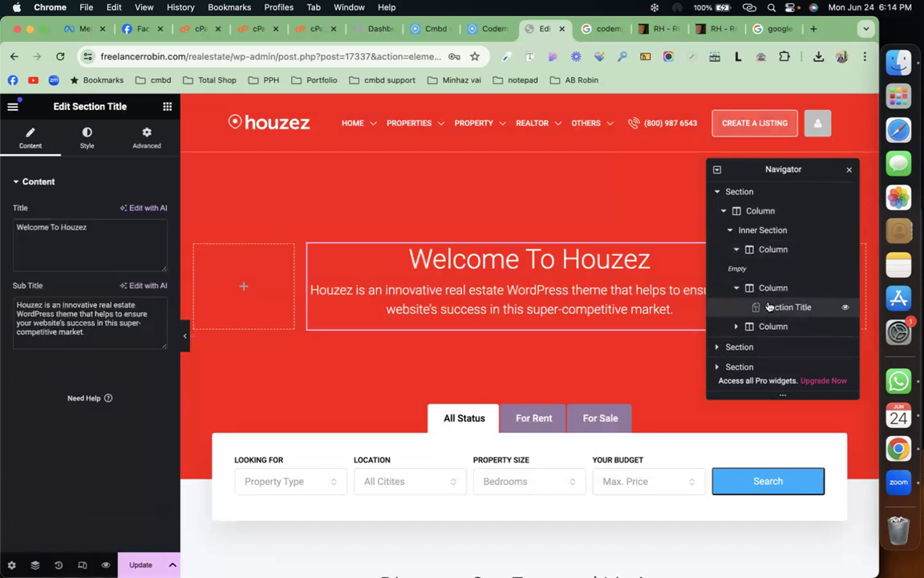
left_click(735, 329)
scroll(735, 325, "down", 1)
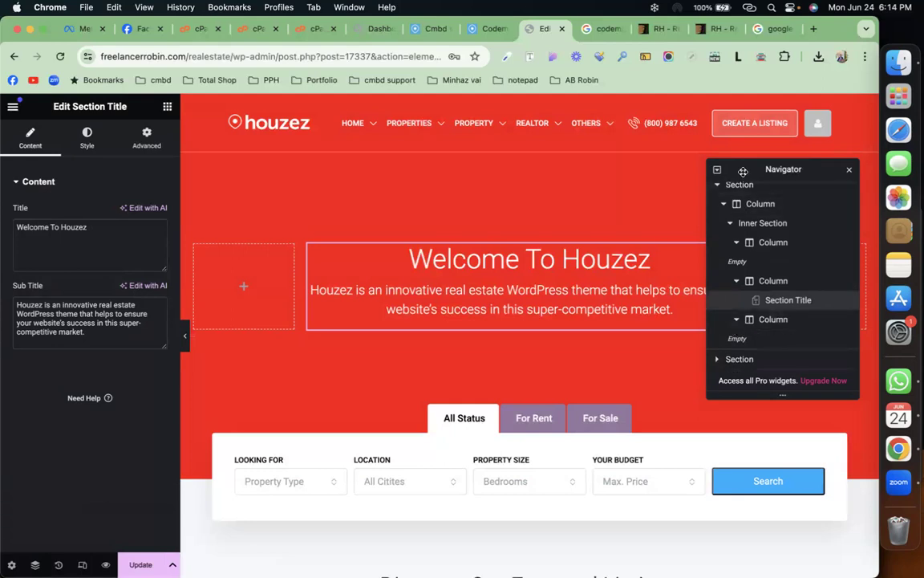
Step: Close the Navigator and open the search section's Advanced spacing settings
left_click(850, 173)
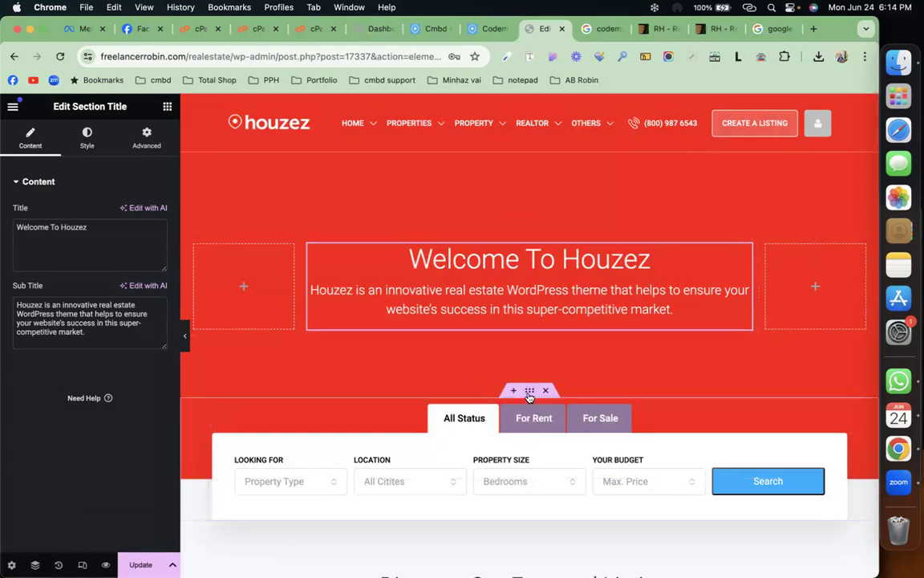
left_click(530, 391)
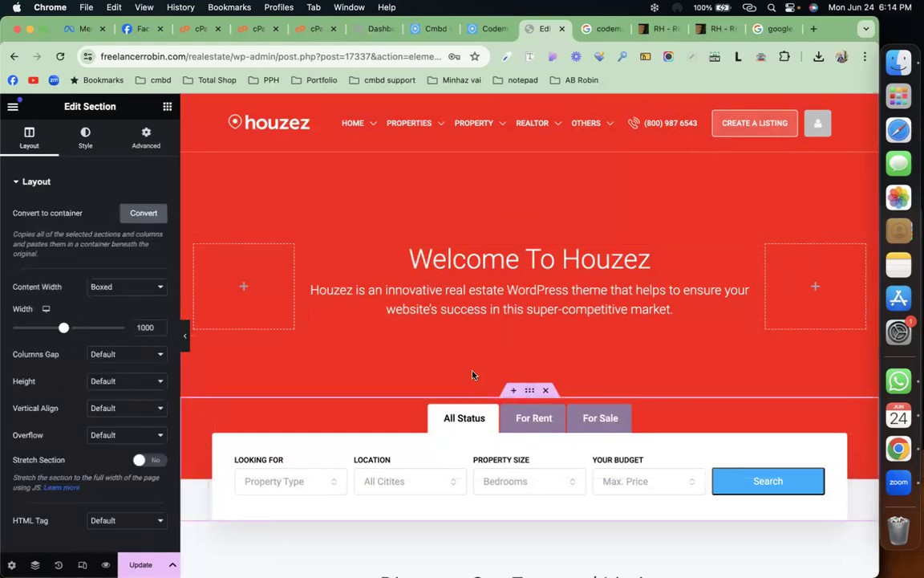
left_click(146, 137)
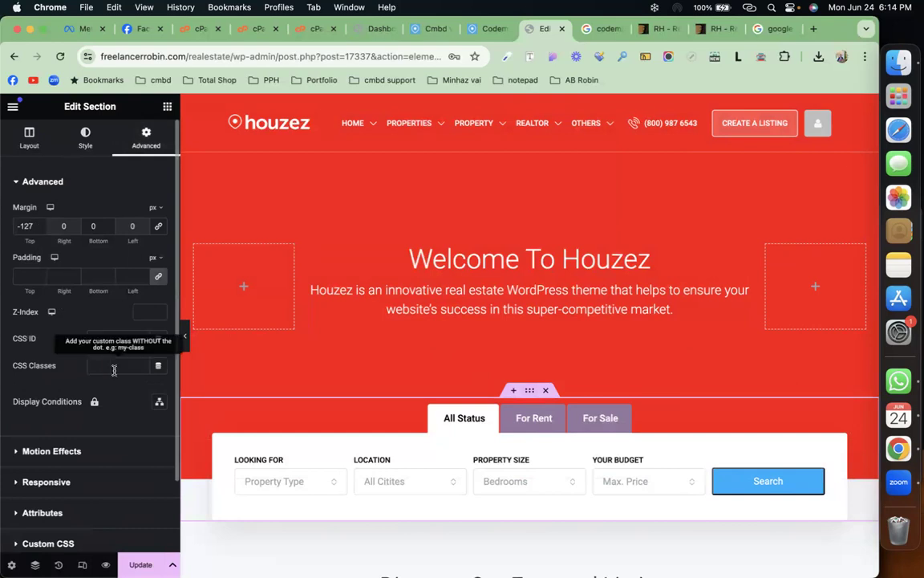
Step: Try -130 and 0 for the search section's top margin, then re-enter -130
left_click_drag(33, 226, 25, 225)
key("Down")
key("Down")
key("Down")
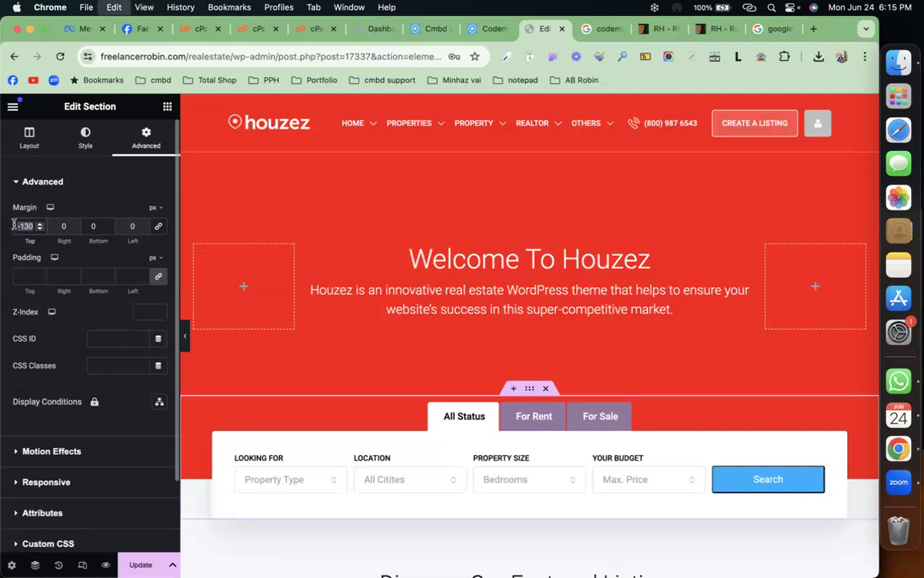
type("0")
scroll(540, 365, "down", 5)
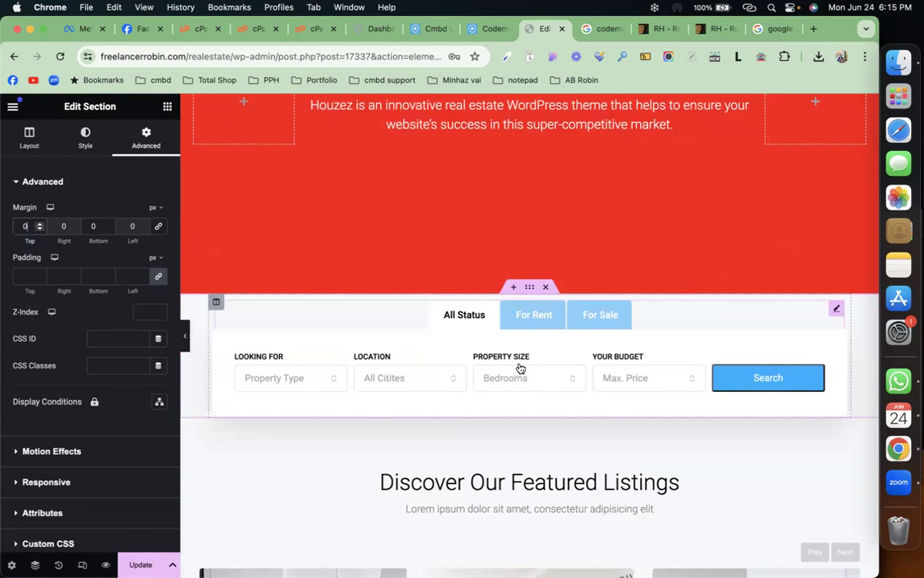
type("-130")
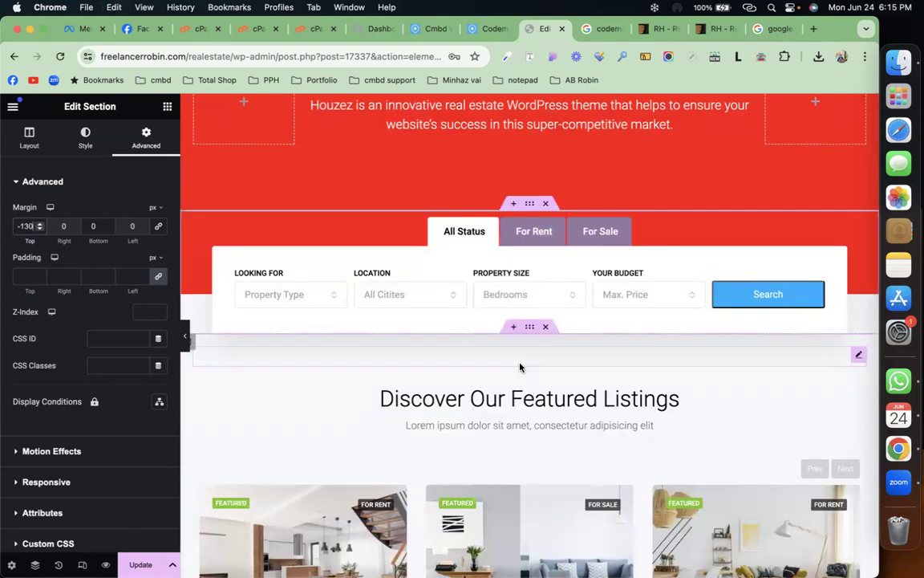
Step: Fine-tune the top margin with the arrows to -127 px, then select the search form widget
left_click(38, 230)
left_click(39, 230)
left_click(39, 231)
left_click(39, 230)
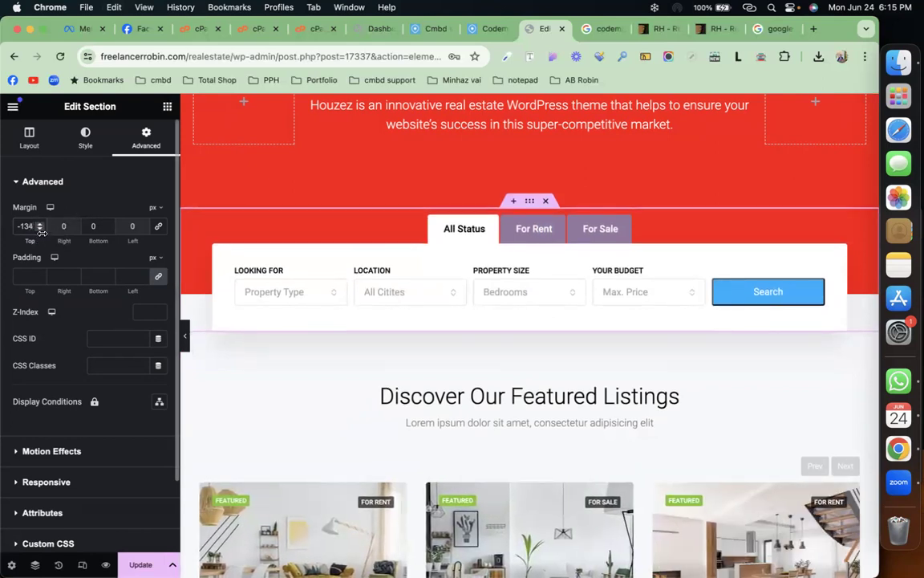
left_click(40, 230)
left_click(39, 230)
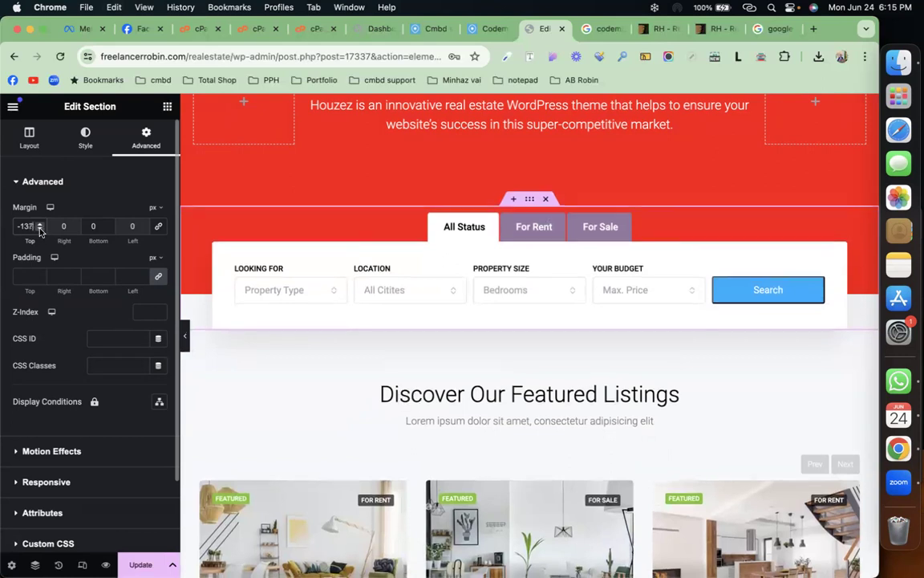
left_click(39, 231)
left_click(39, 230)
left_click(39, 225)
left_click(39, 225)
left_click(39, 225)
left_click(40, 225)
left_click(39, 225)
left_click(40, 224)
left_click(40, 224)
left_click(40, 224)
left_click(39, 225)
left_click(39, 225)
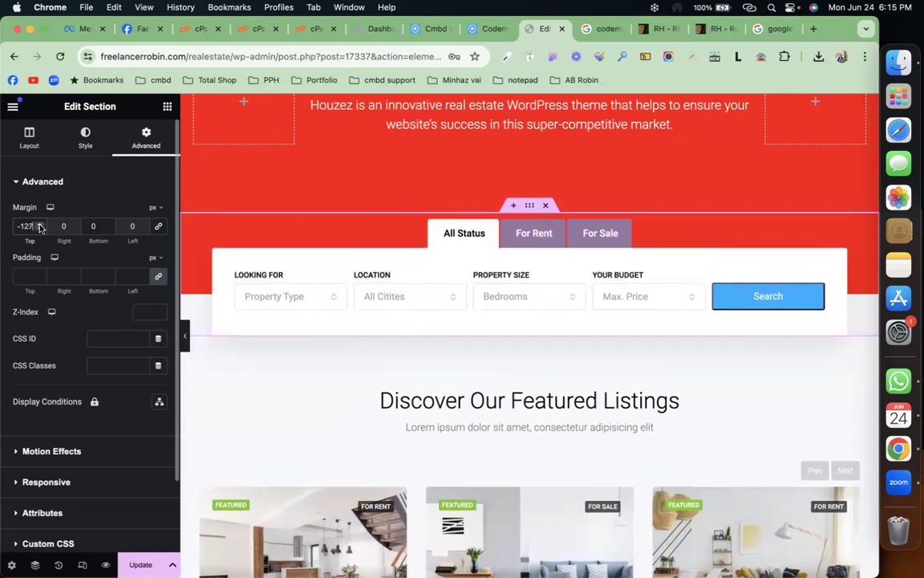
left_click(520, 289)
left_click(835, 231)
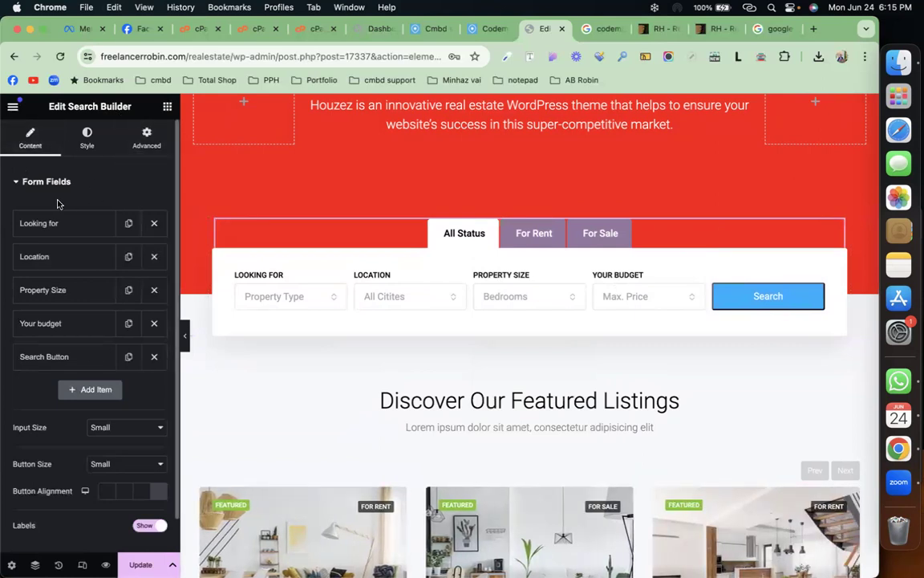
left_click(66, 222)
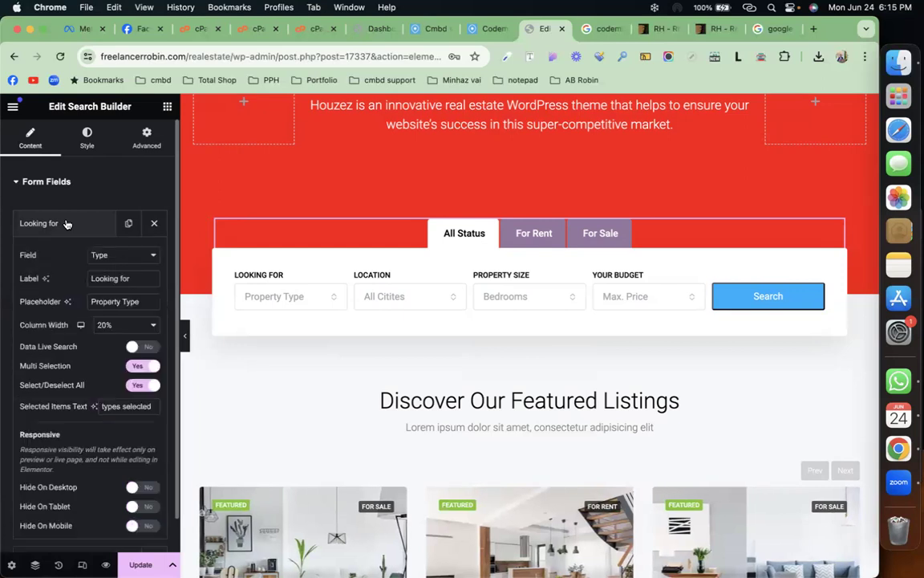
left_click(117, 257)
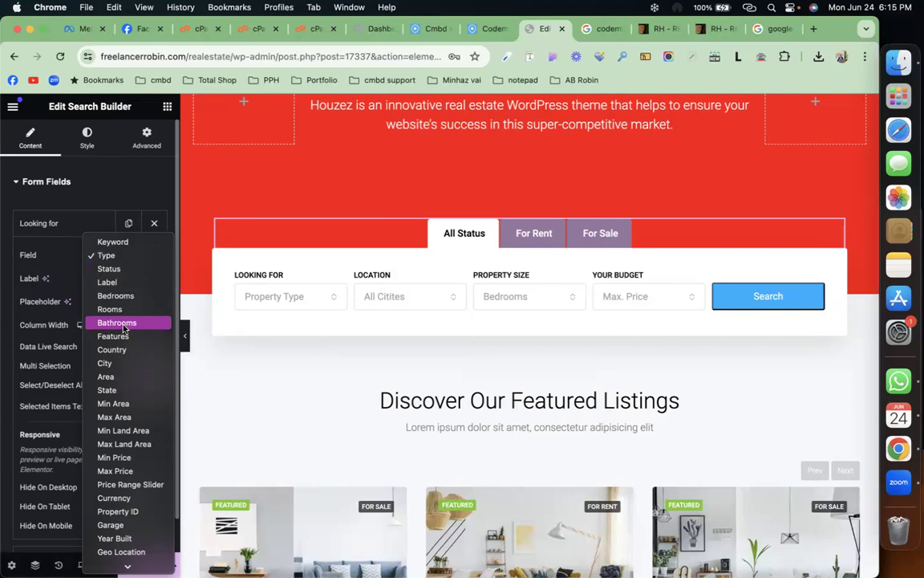
left_click(48, 264)
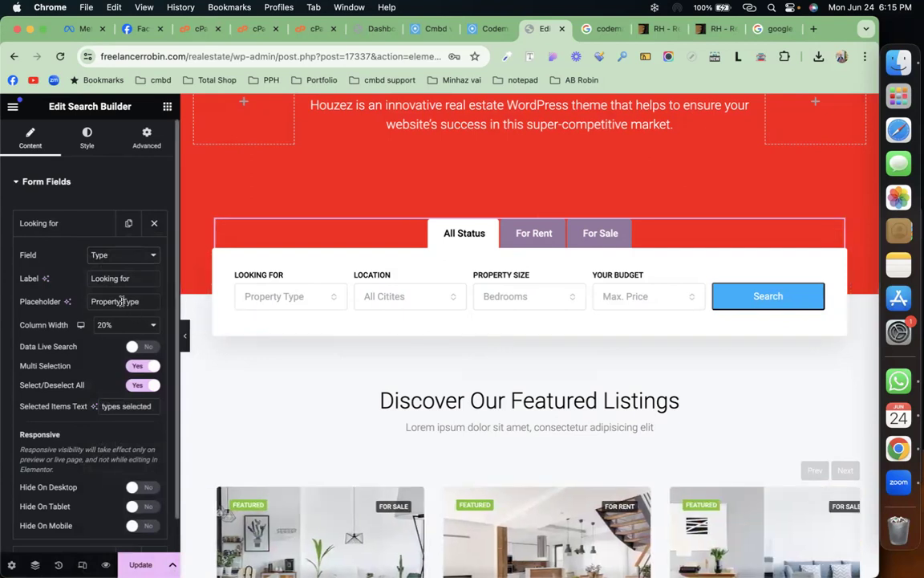
scroll(121, 301, "down", 2)
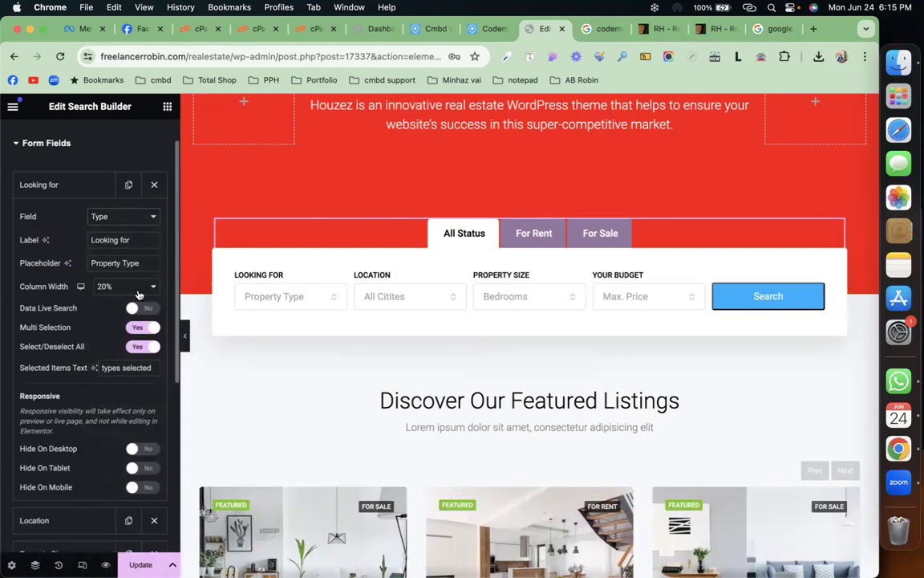
left_click(138, 287)
left_click(125, 300)
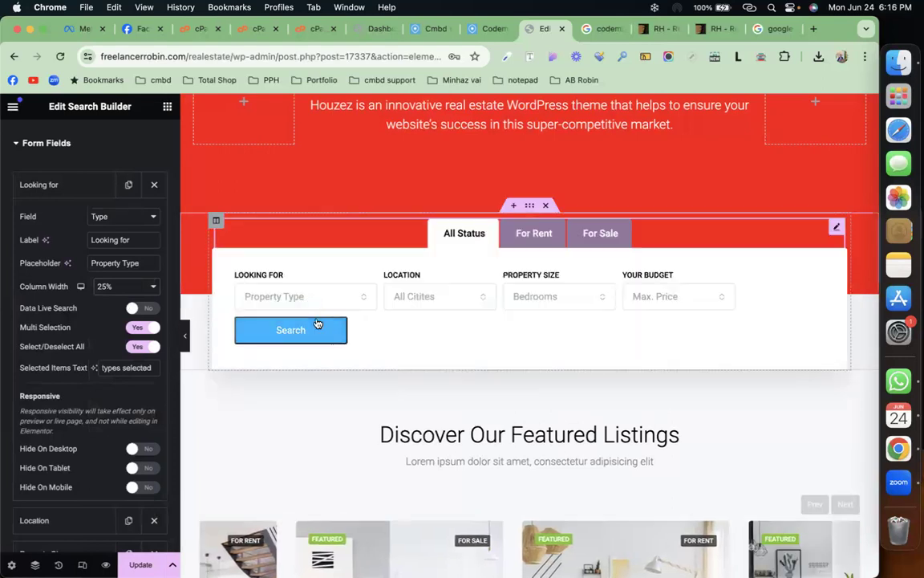
left_click(132, 287)
left_click(132, 272)
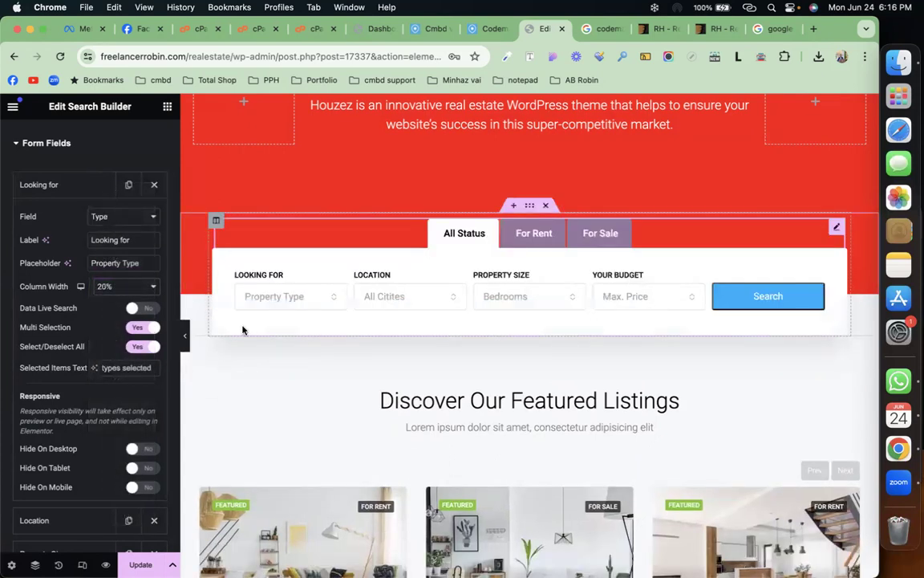
left_click(92, 184)
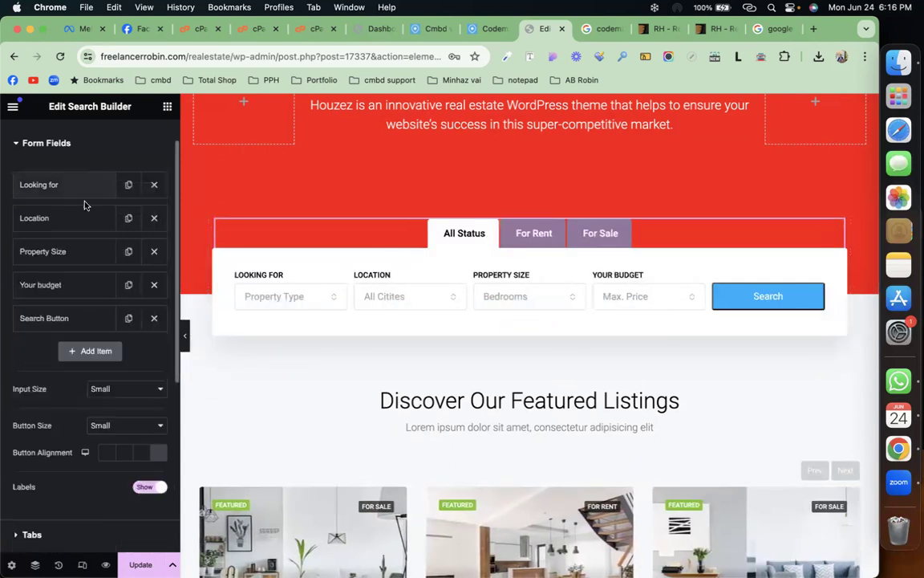
left_click(86, 217)
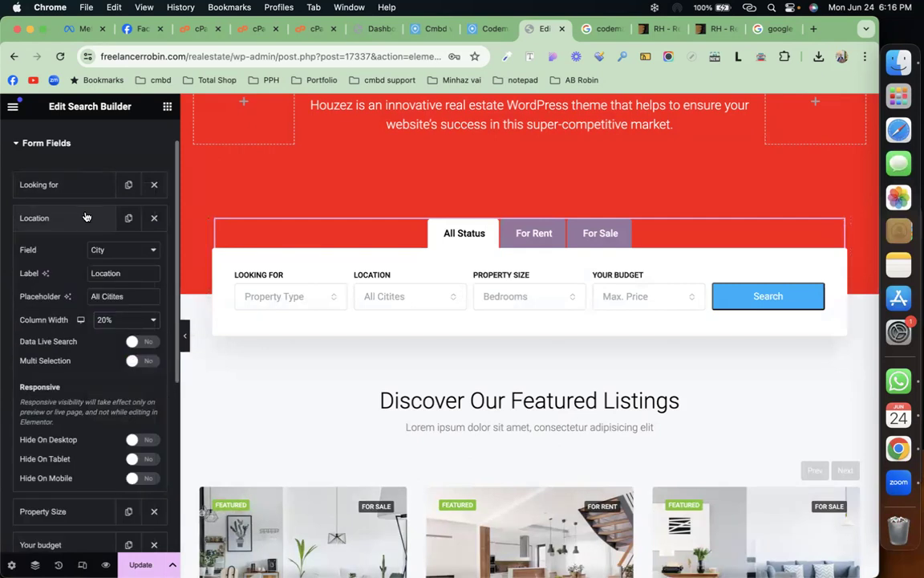
left_click(125, 251)
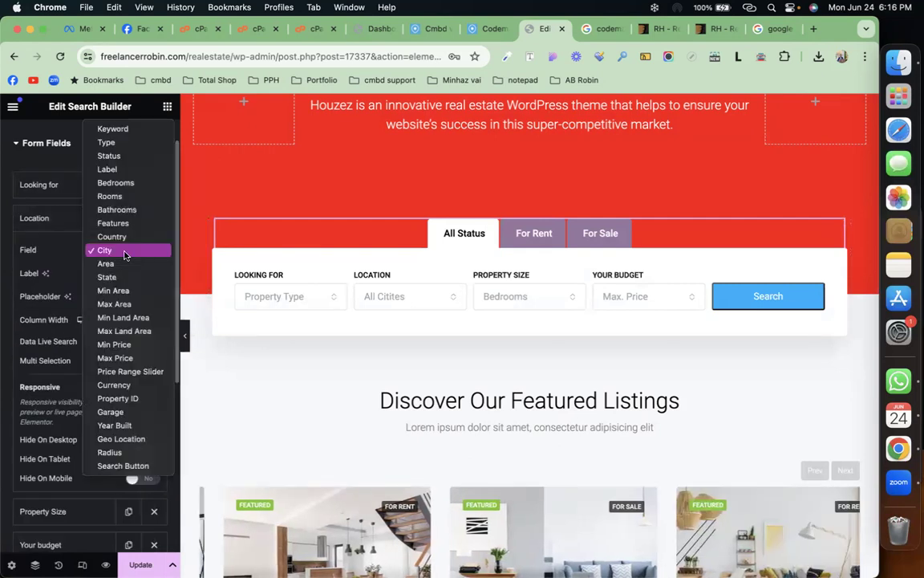
left_click(42, 251)
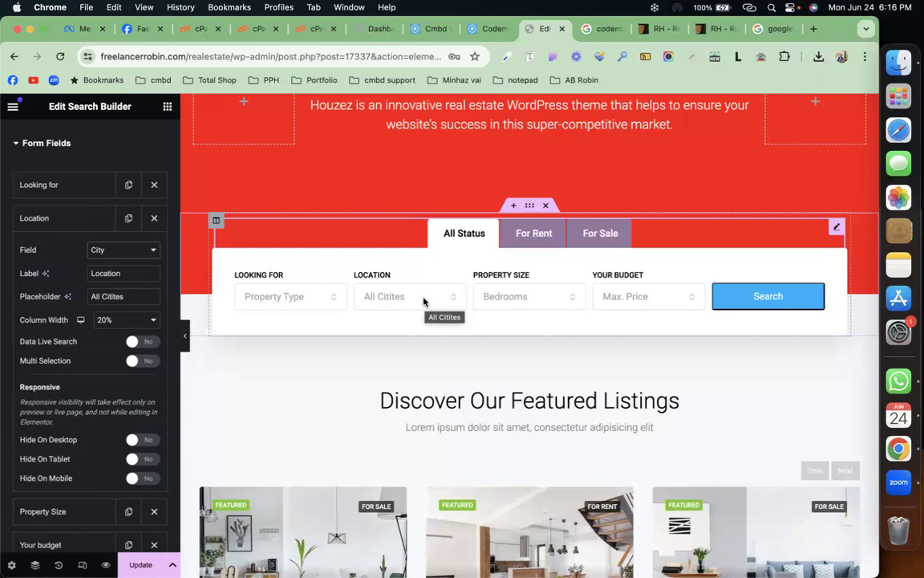
left_click(48, 229)
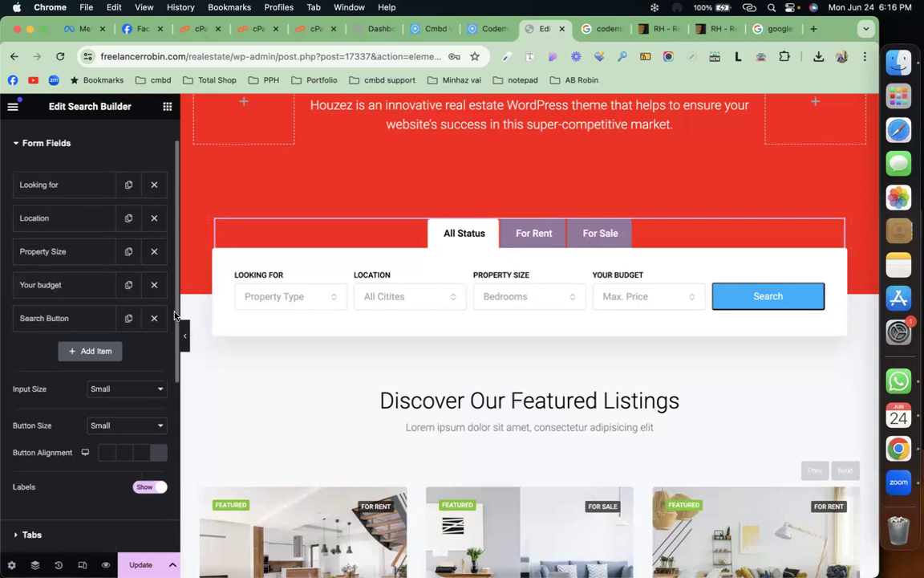
scroll(521, 437, "down", 5)
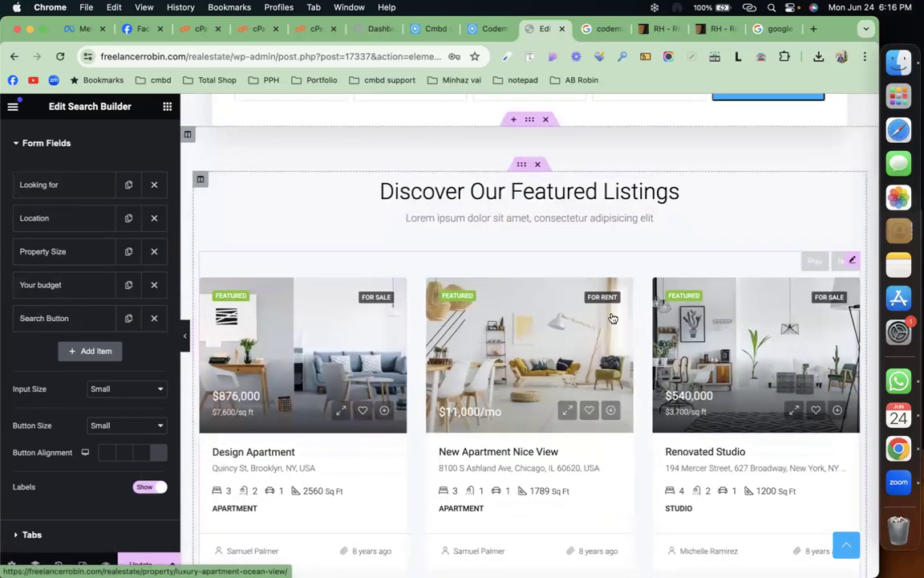
Step: Add an empty container below the Featured Listings carousel and bring up its Flexbox/Grid choice
left_click(852, 261)
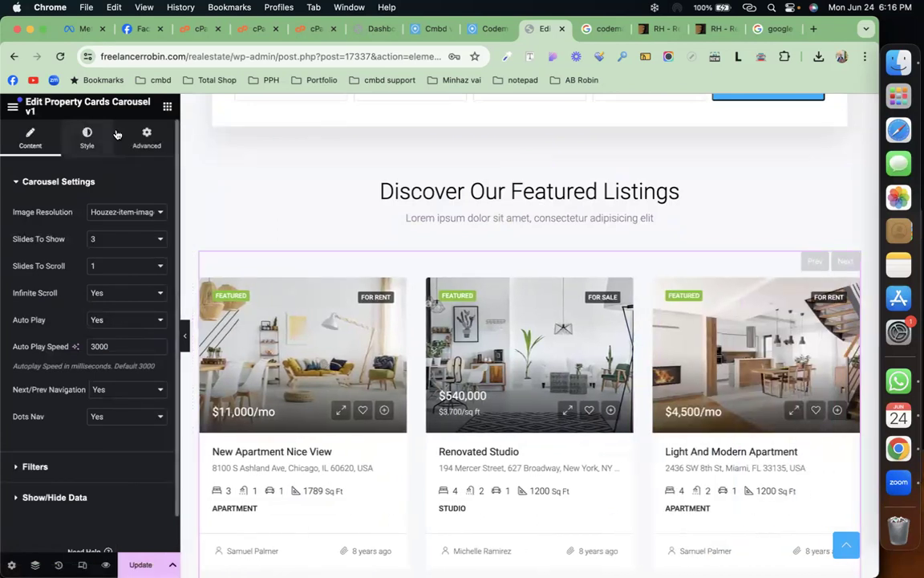
left_click(166, 106)
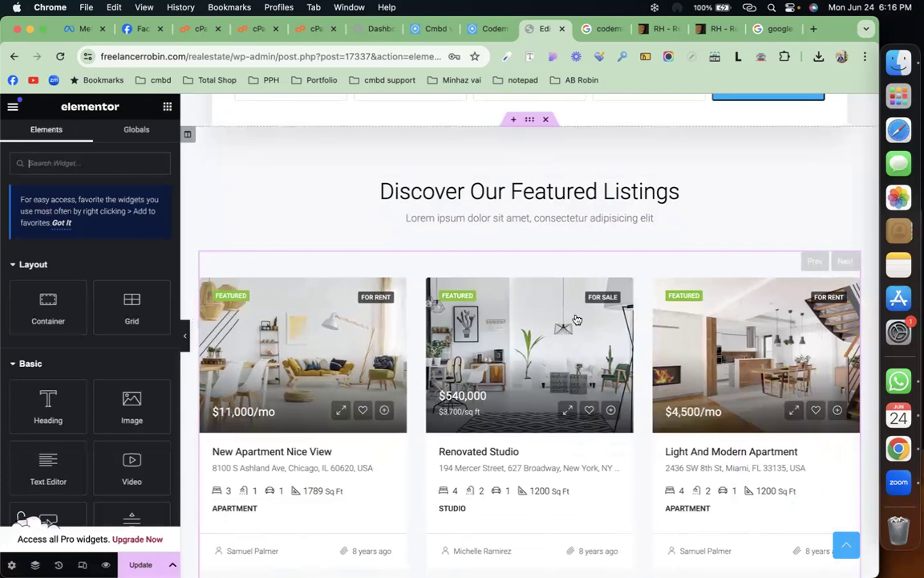
scroll(562, 313, "down", 2)
scroll(562, 313, "down", 5)
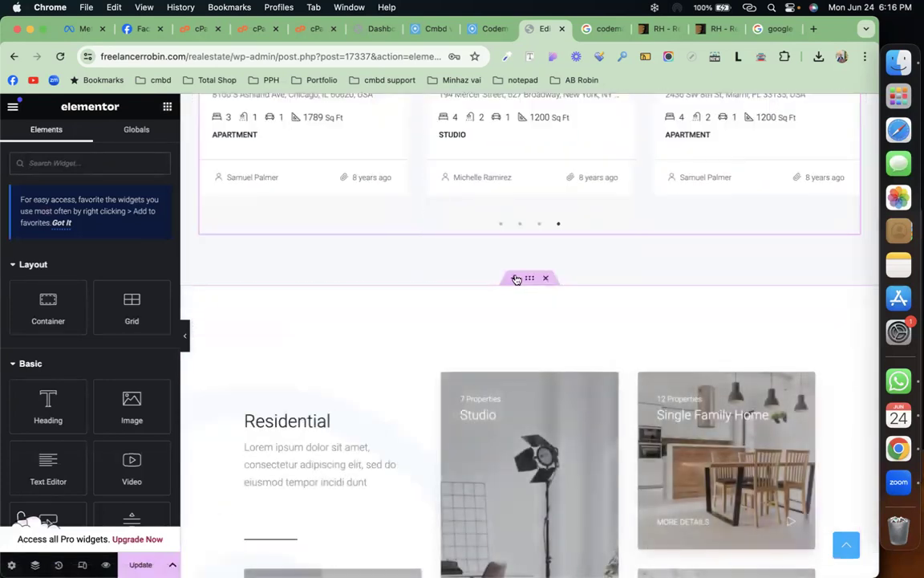
left_click(516, 277)
left_click(500, 345)
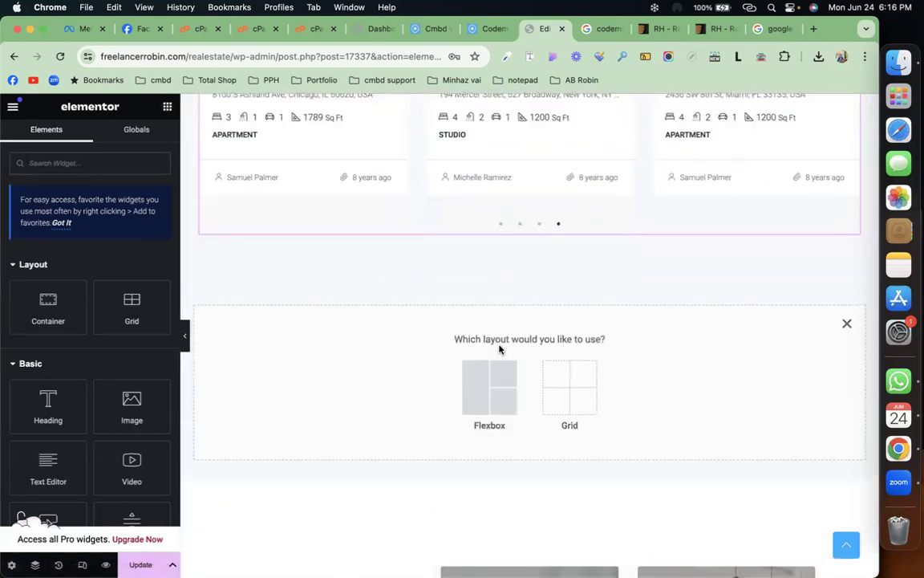
Step: Make the new container a single-column Flexbox layout
left_click(479, 380)
left_click(336, 375)
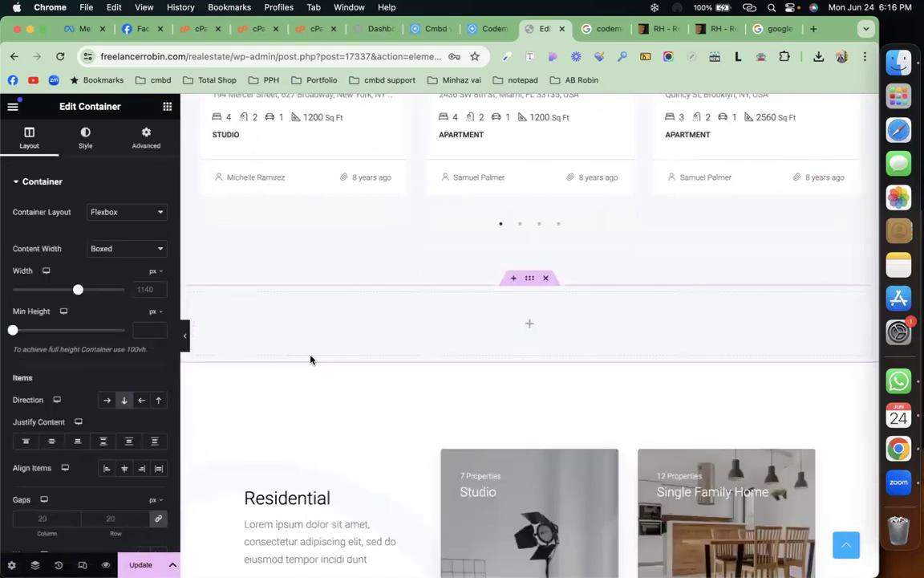
left_click(167, 106)
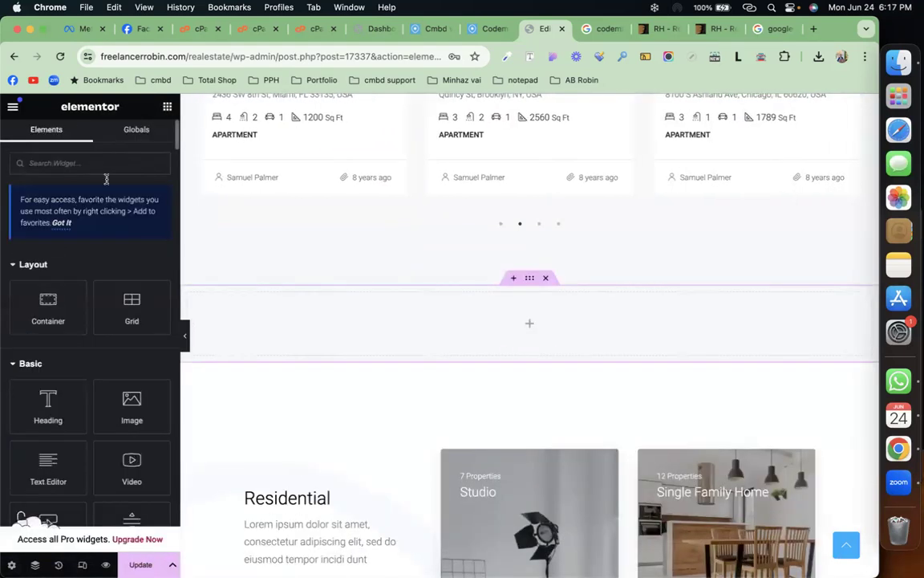
Step: Collapse the Layout, Basic, Pro and General widget categories and scroll to Houzez Elements
left_click(94, 273)
left_click(93, 292)
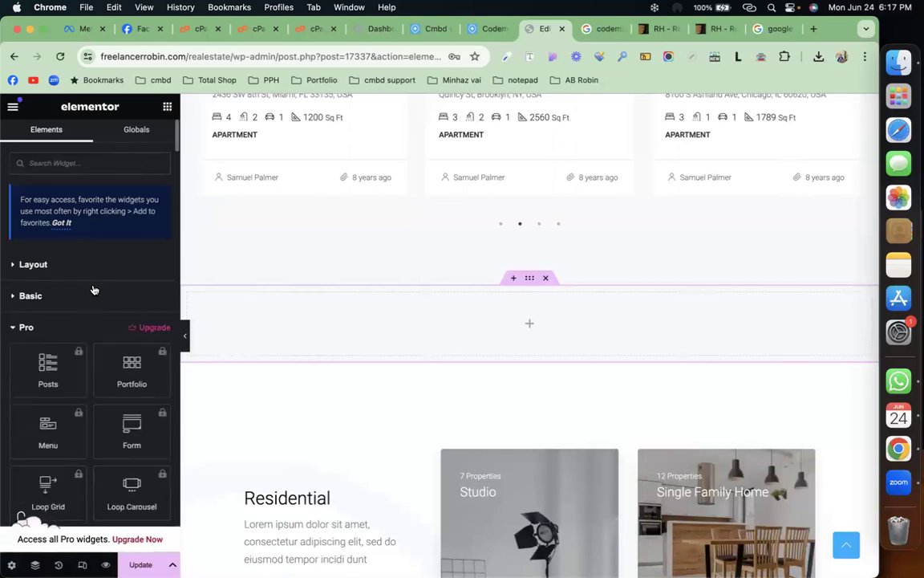
left_click(91, 327)
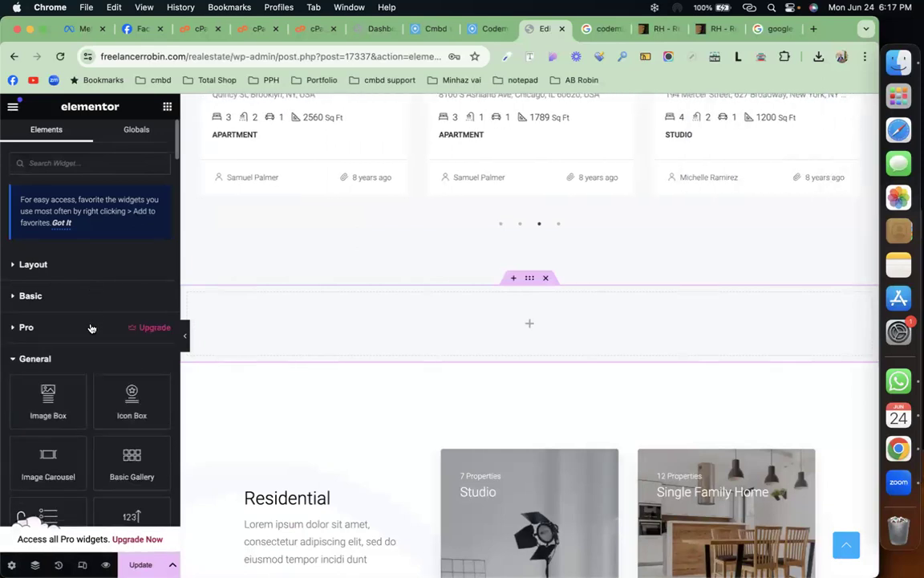
scroll(92, 327, "down", 3)
left_click(83, 210)
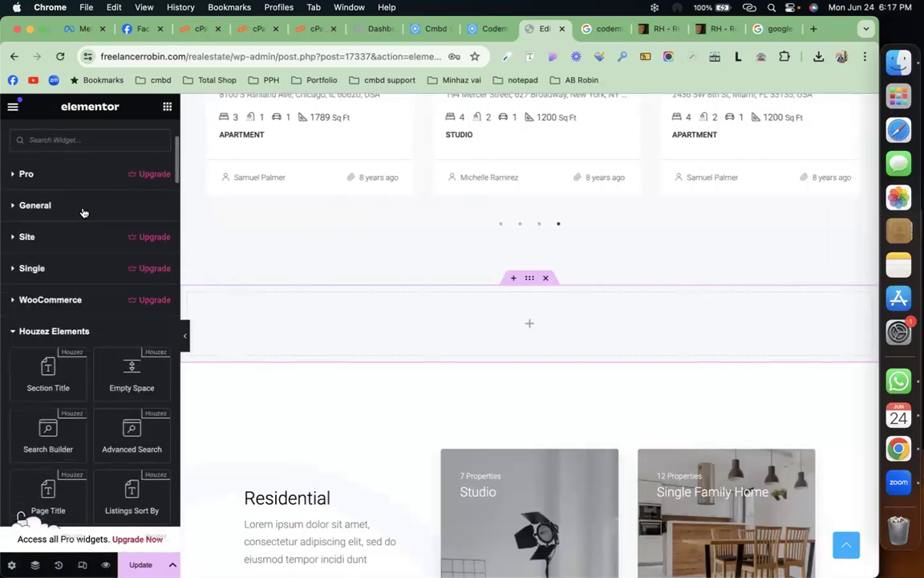
scroll(74, 306, "down", 3)
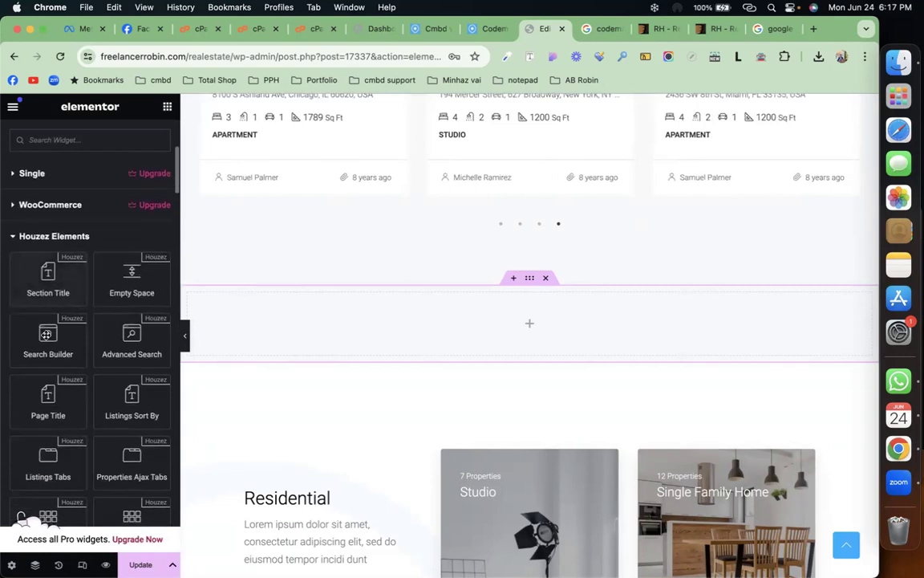
scroll(77, 377, "down", 1)
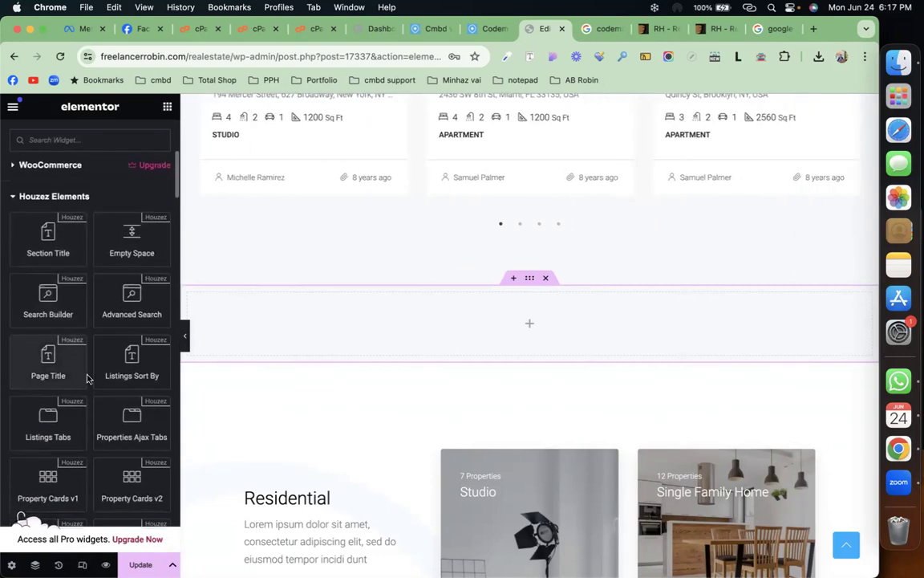
scroll(463, 270, "up", 15)
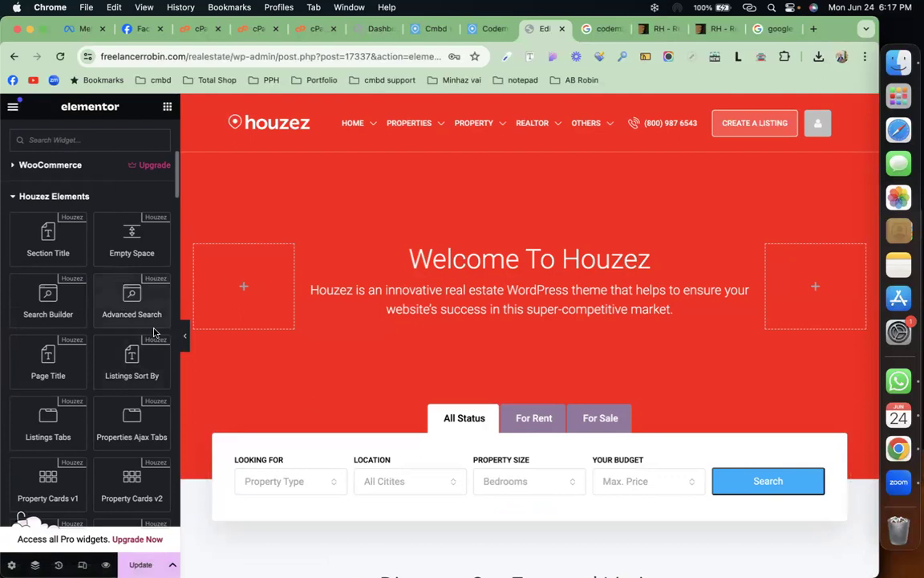
scroll(368, 413, "down", 15)
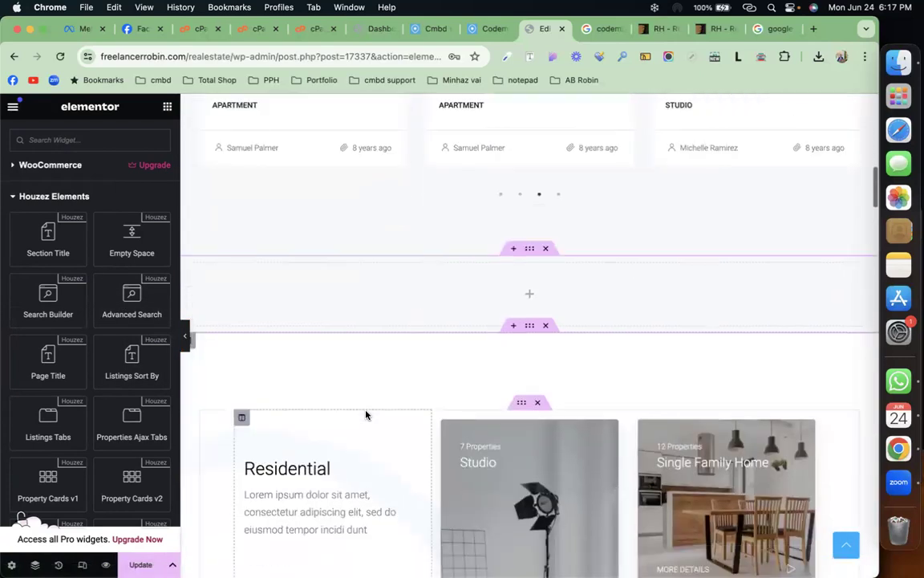
scroll(119, 377, "down", 3)
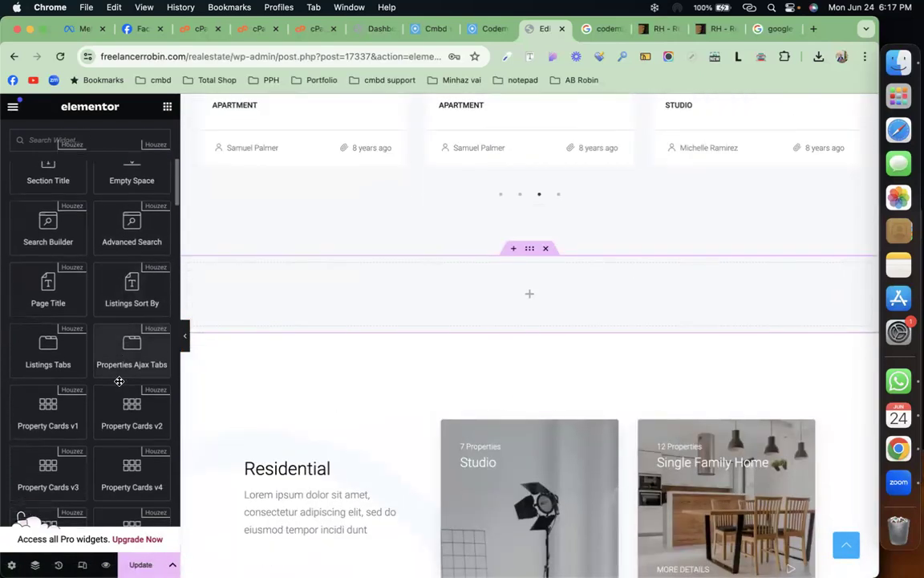
scroll(119, 381, "down", 2)
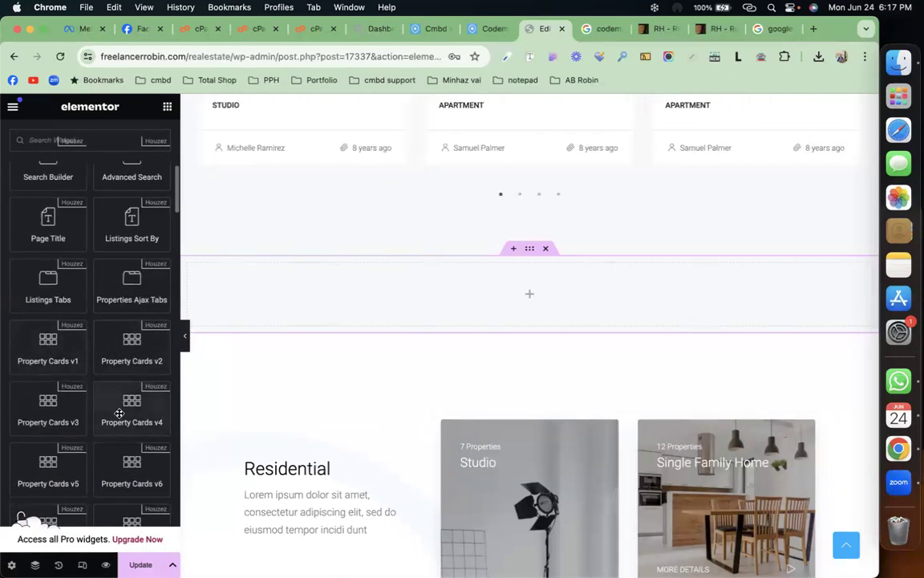
scroll(119, 413, "down", 2)
scroll(118, 413, "down", 4)
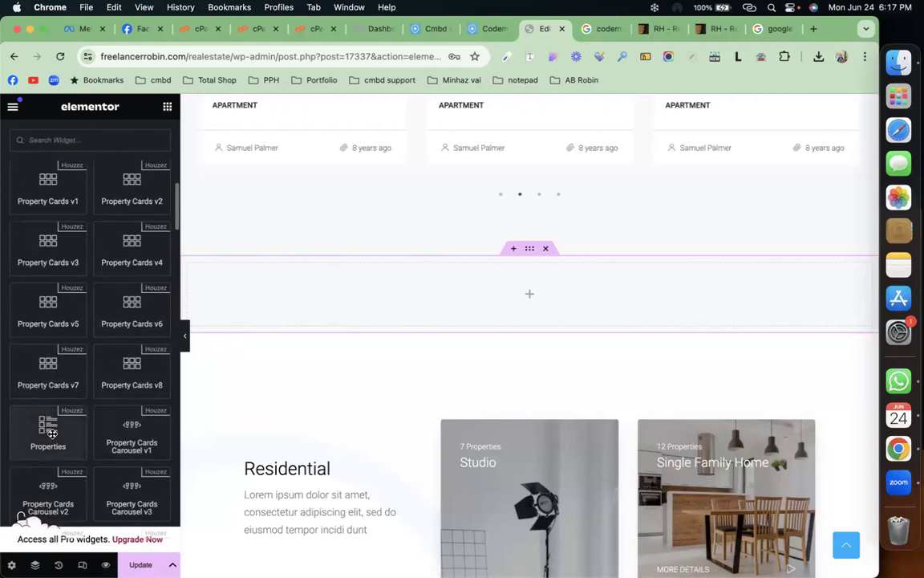
scroll(52, 433, "down", 3)
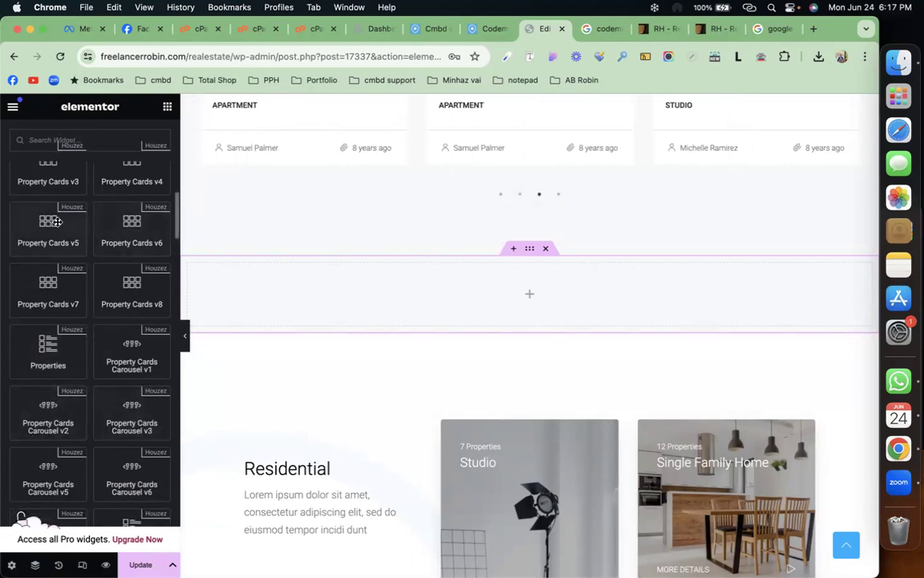
scroll(67, 250, "up", 5)
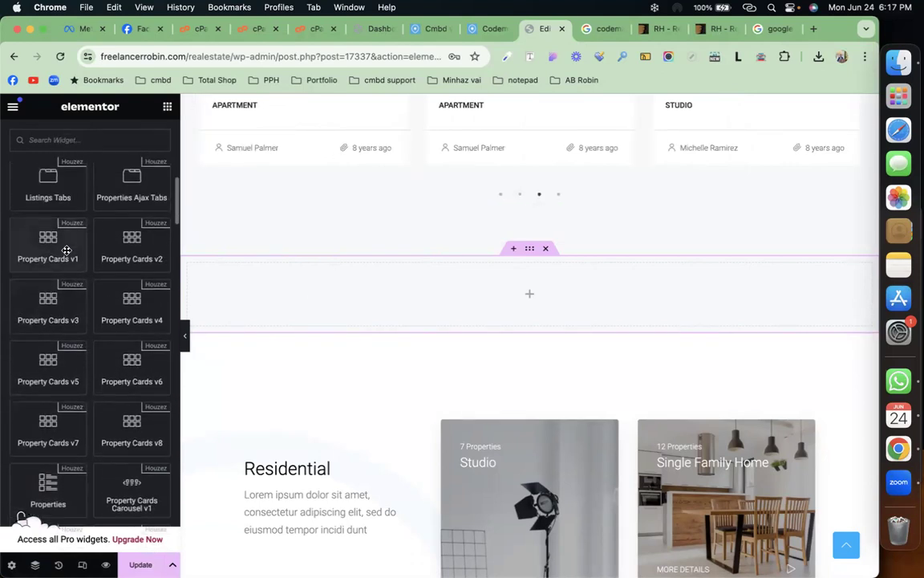
Step: Drop a Property Cards v1 widget into the container, keeping the Grid View 3 Columns layout
left_click_drag(66, 250, 430, 292)
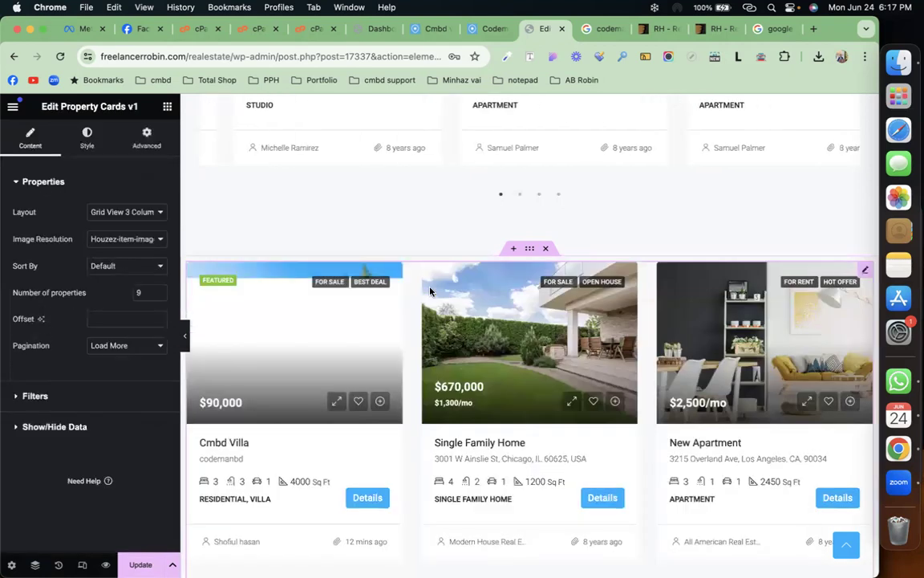
left_click(100, 212)
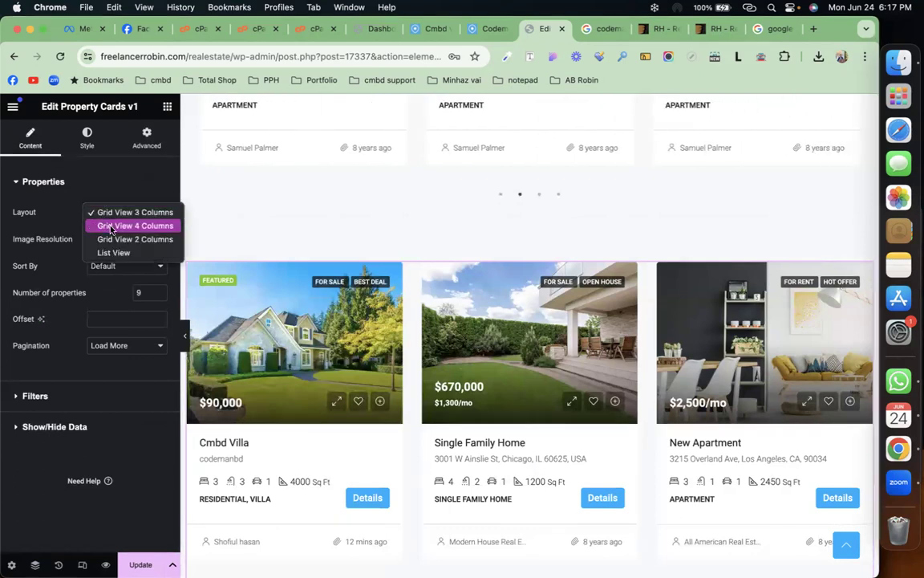
left_click(68, 224)
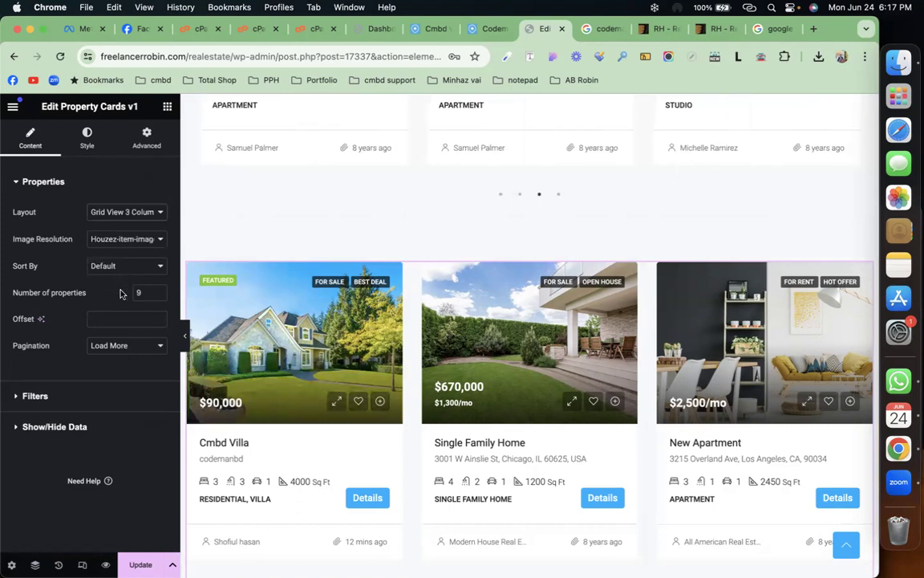
scroll(357, 378, "down", 10)
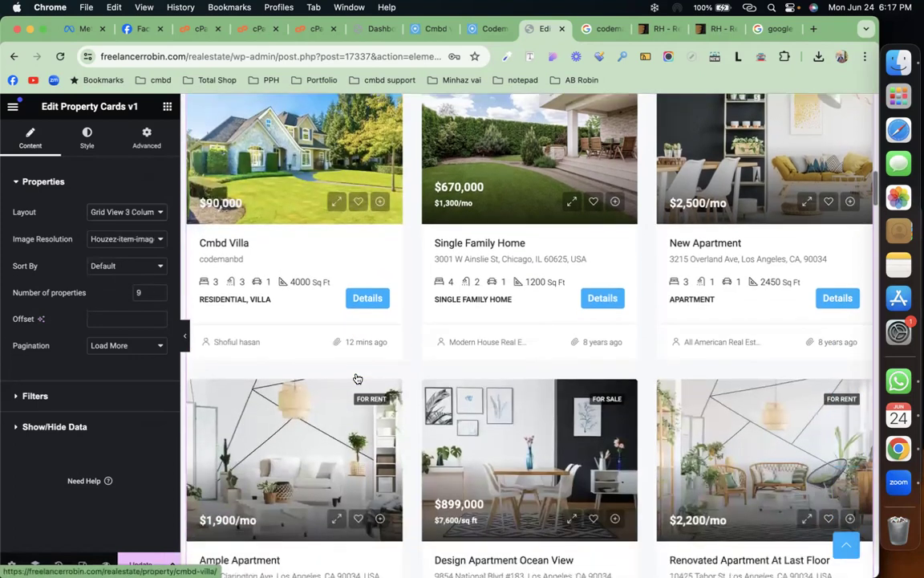
scroll(356, 377, "up", 5)
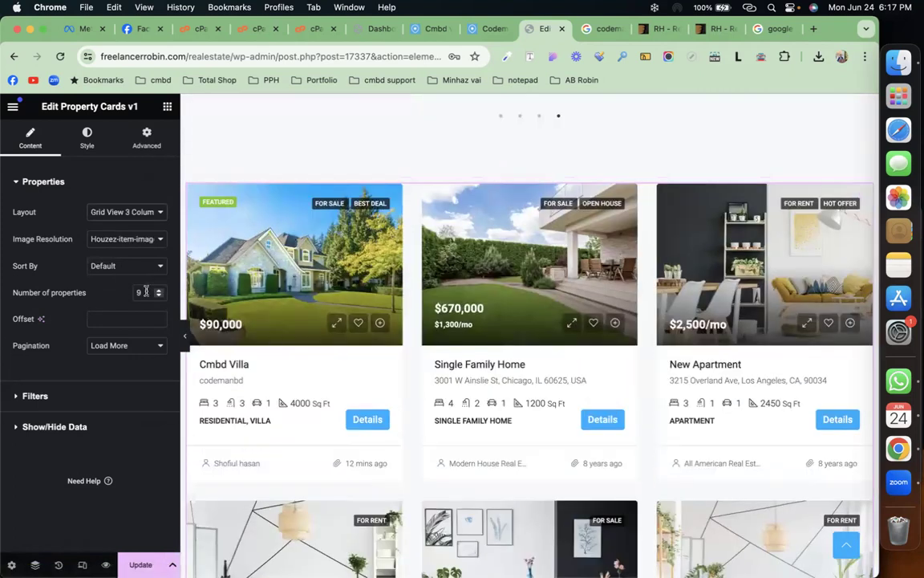
Step: Set the number of properties to 6 and filter the grid to the Villa type
type("6")
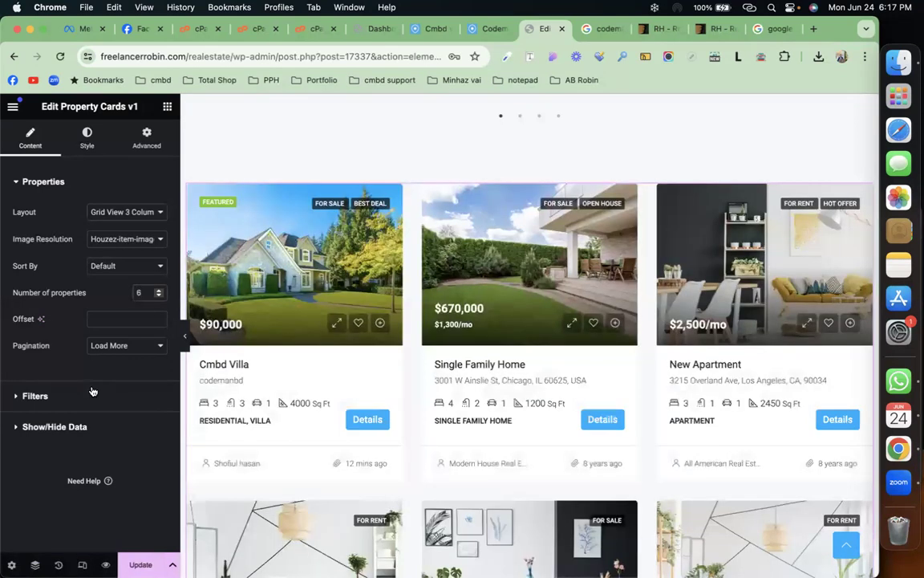
left_click(91, 391)
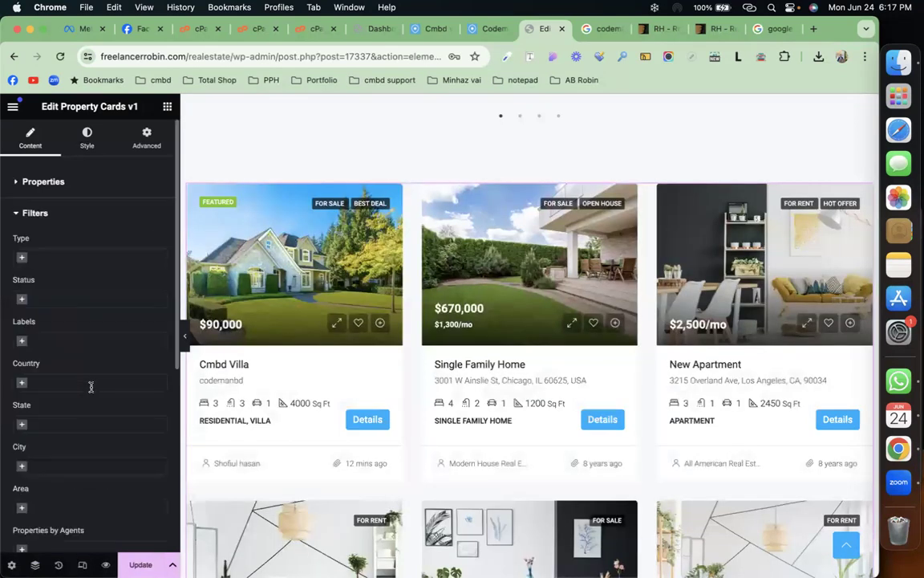
left_click(21, 258)
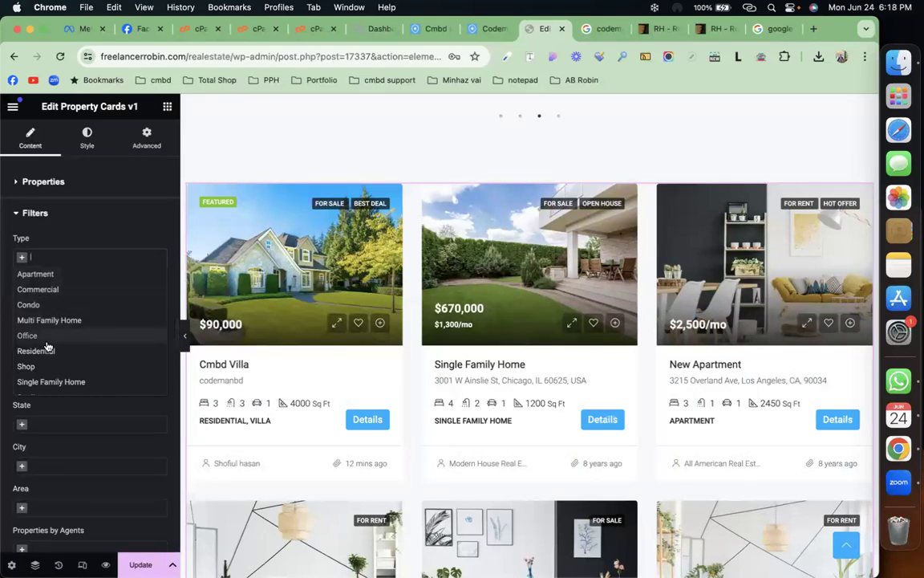
scroll(49, 351, "down", 3)
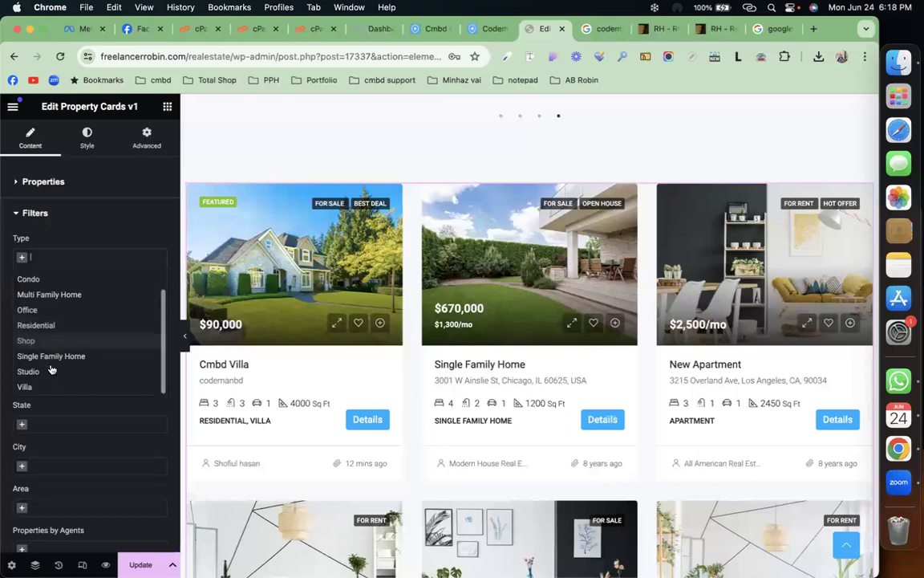
left_click(25, 387)
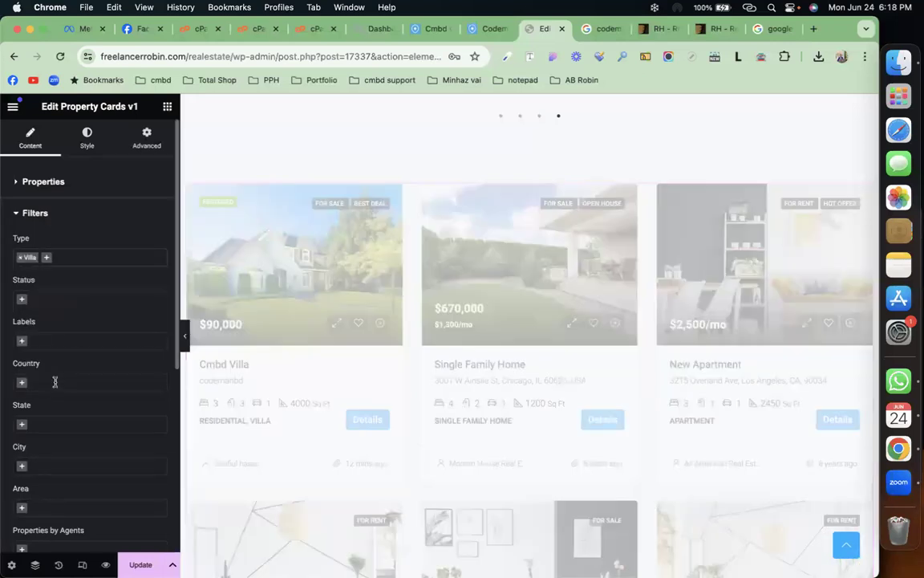
scroll(453, 379, "down", 3)
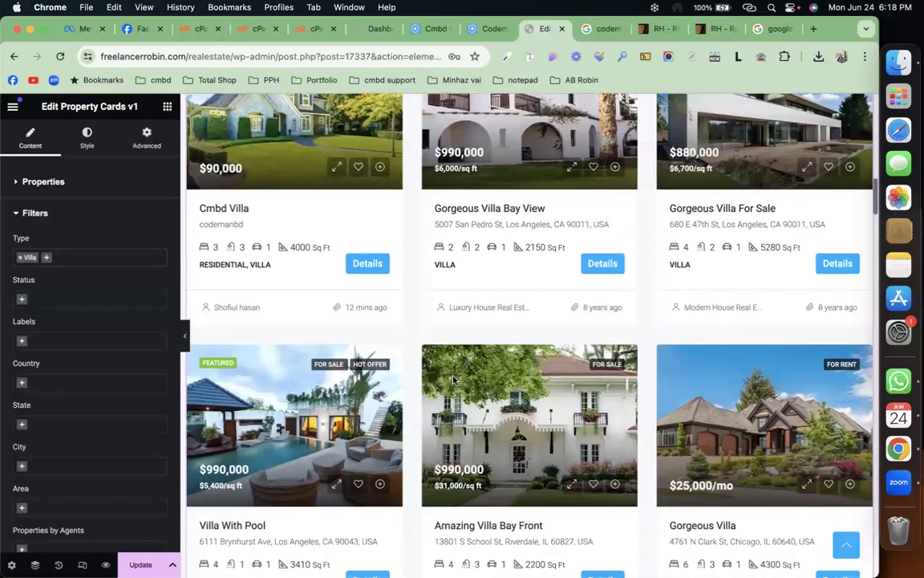
scroll(453, 379, "down", 2)
scroll(561, 370, "down", 5)
scroll(562, 358, "up", 3)
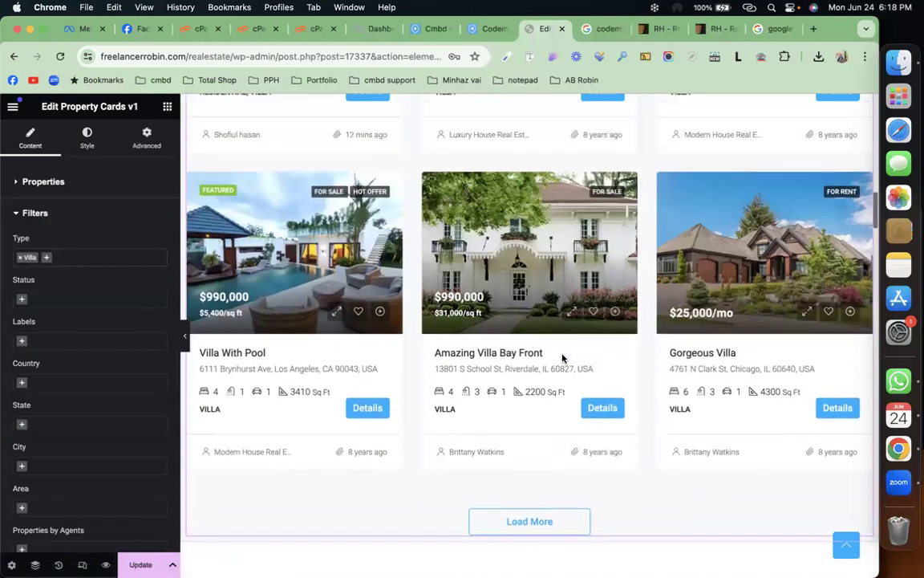
Step: Review the Filters and Show/Hide Data sections, then expand the Properties settings
left_click(66, 213)
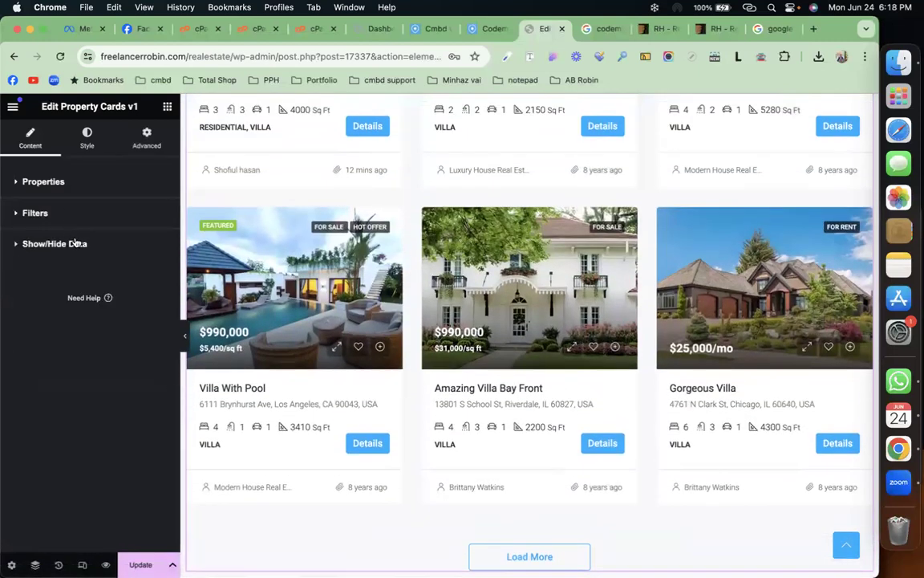
left_click(75, 244)
left_click(75, 243)
left_click(76, 215)
scroll(83, 361, "down", 3)
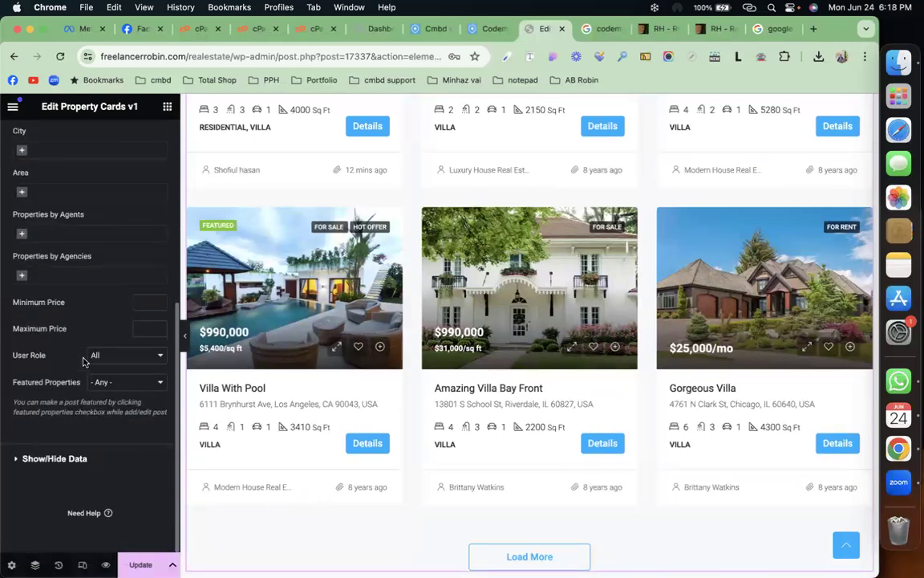
scroll(83, 361, "up", 5)
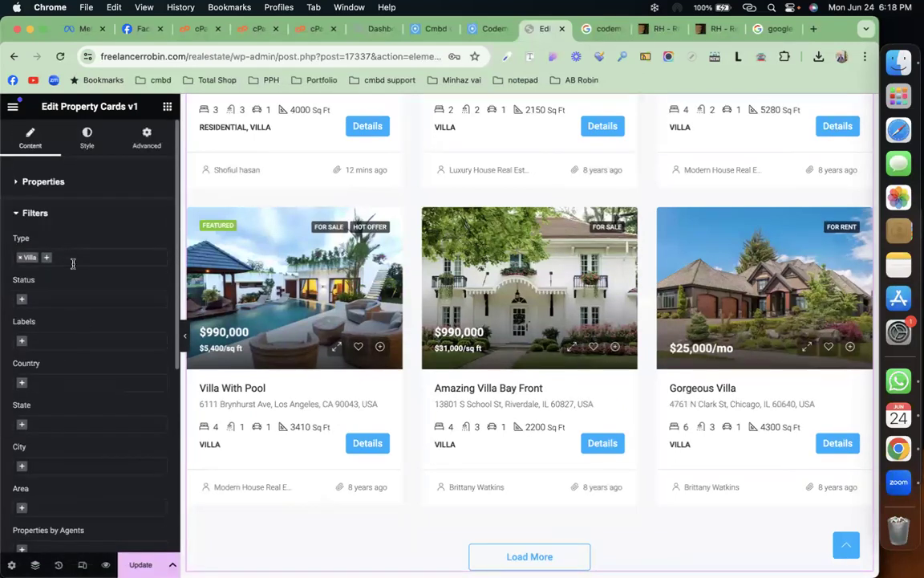
left_click(111, 187)
Step: Set the grid's Pagination to Number and return to the widgets panel
left_click(122, 345)
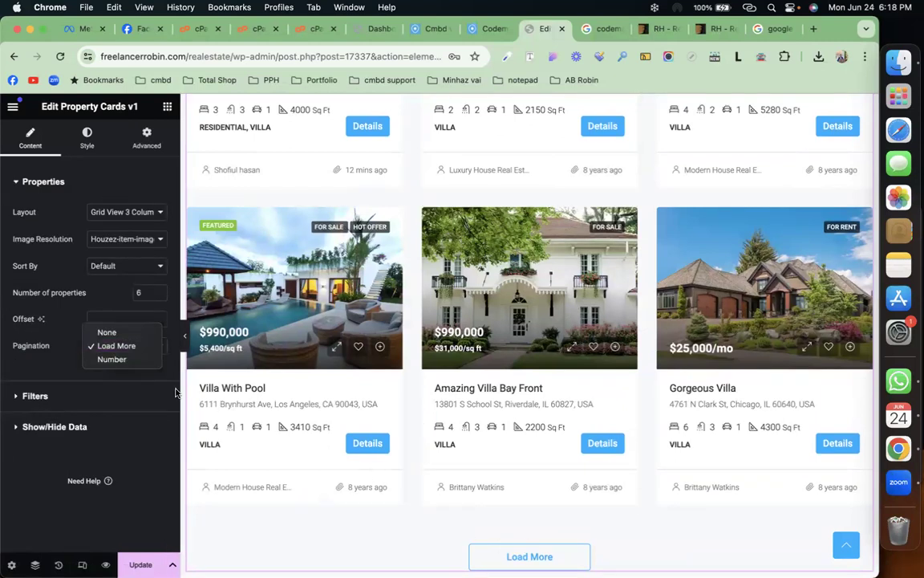
left_click(135, 361)
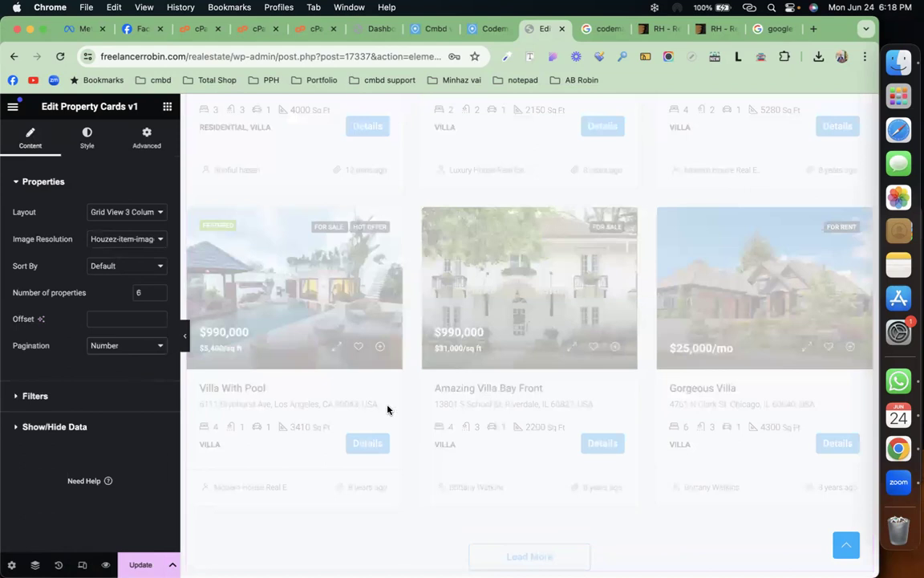
scroll(387, 409, "down", 3)
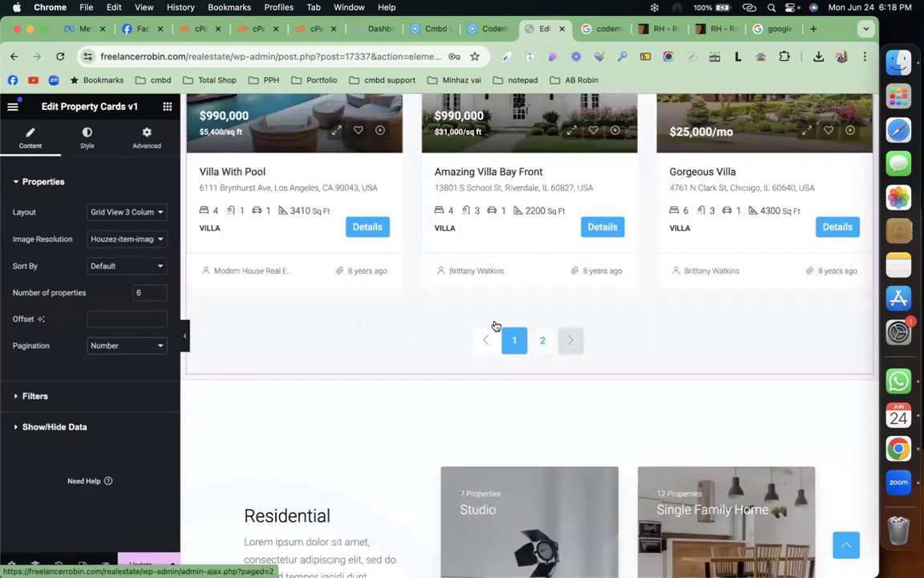
scroll(361, 325, "up", 2)
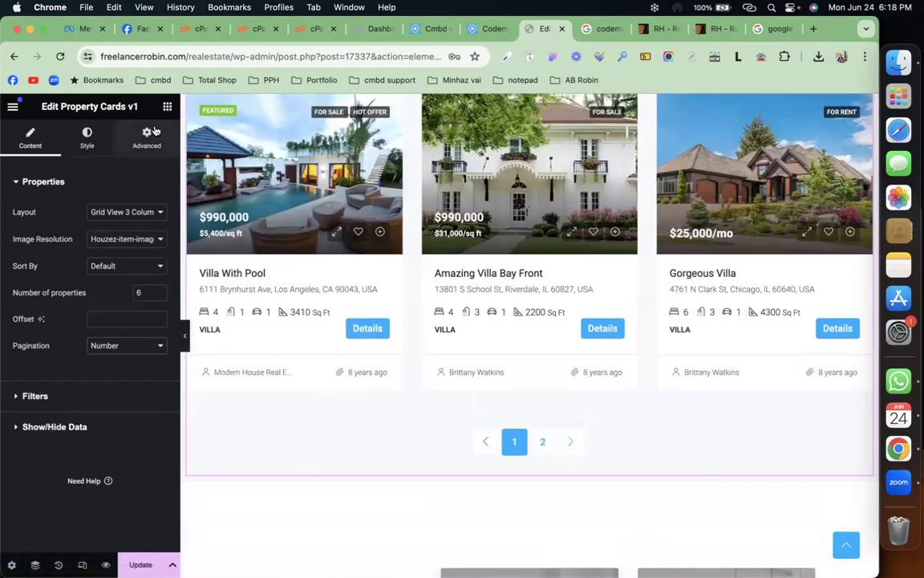
left_click(168, 107)
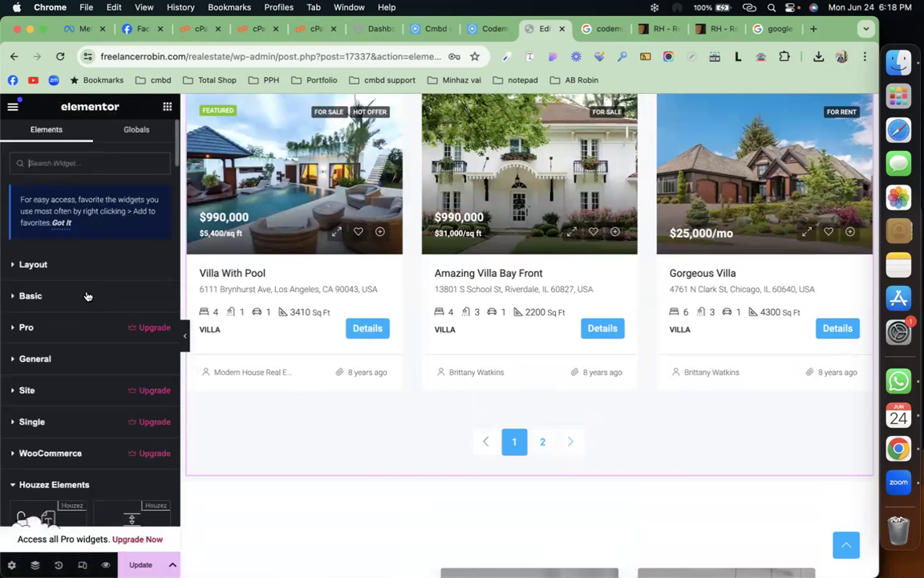
Step: Drag a Button widget below the pagination and label it 'Load More Villas'
left_click(82, 297)
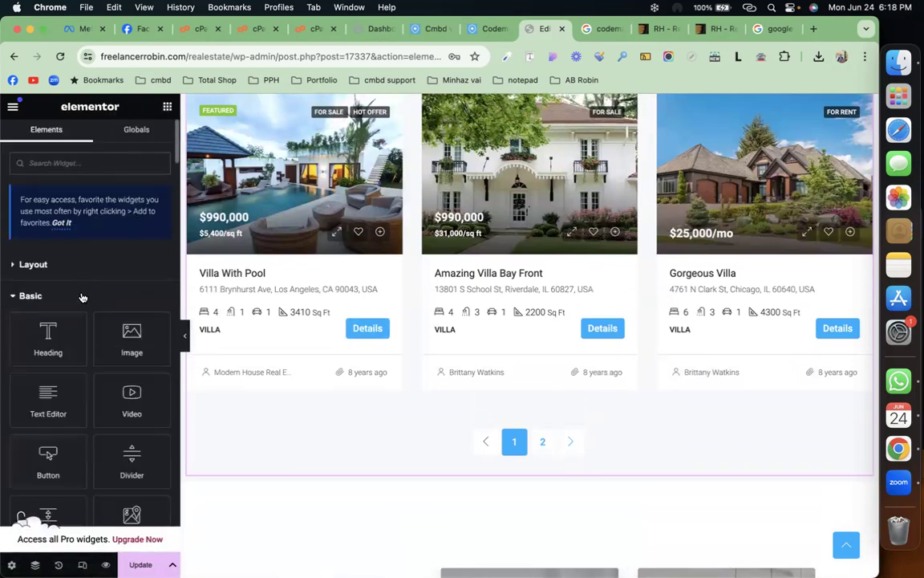
scroll(54, 262, "down", 4)
left_click_drag(50, 249, 496, 460)
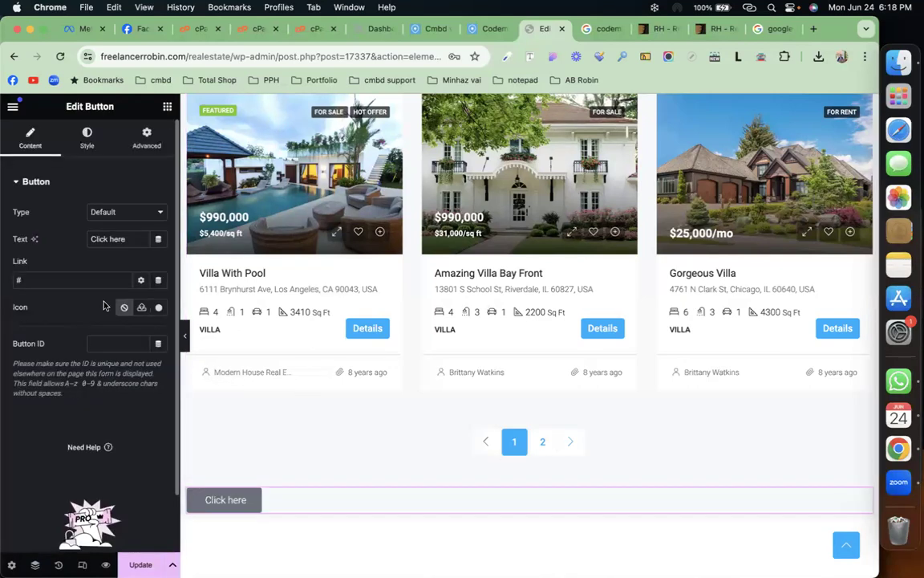
triple_click(114, 240)
type("Load mo")
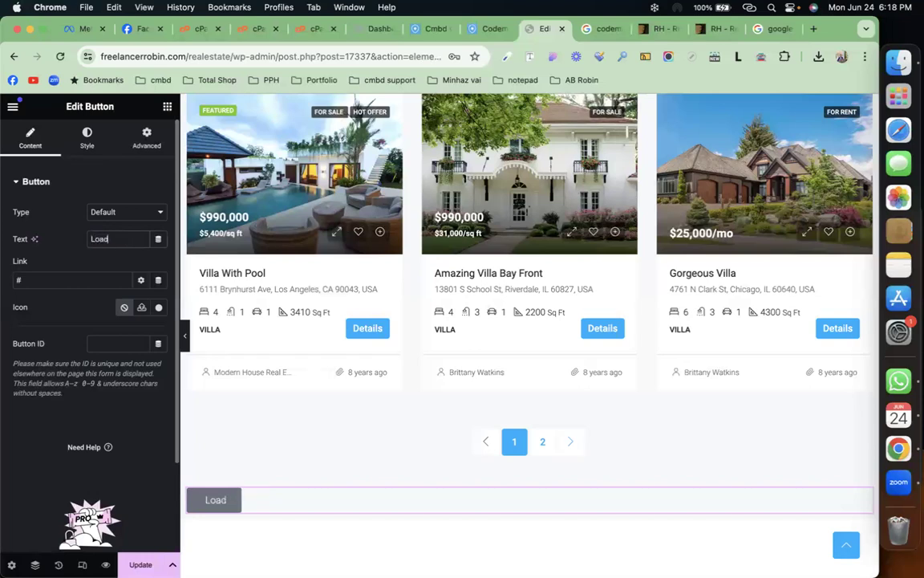
key("BackSpace")
key("BackSpace")
type("More")
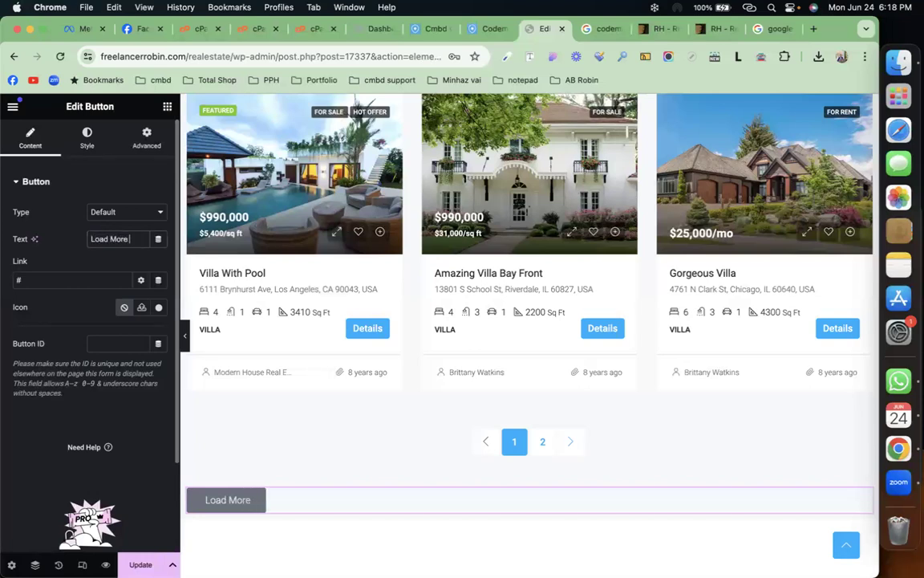
type(" Villa")
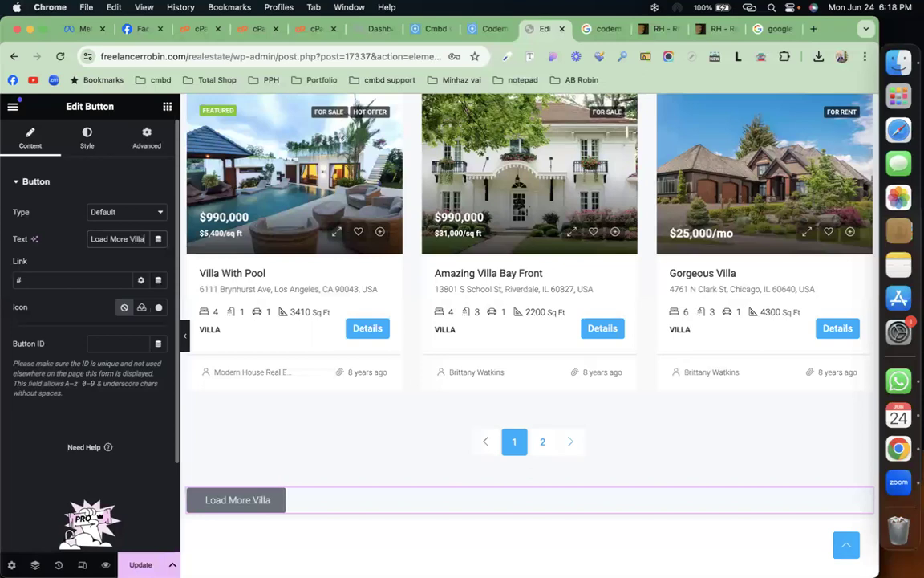
type("s")
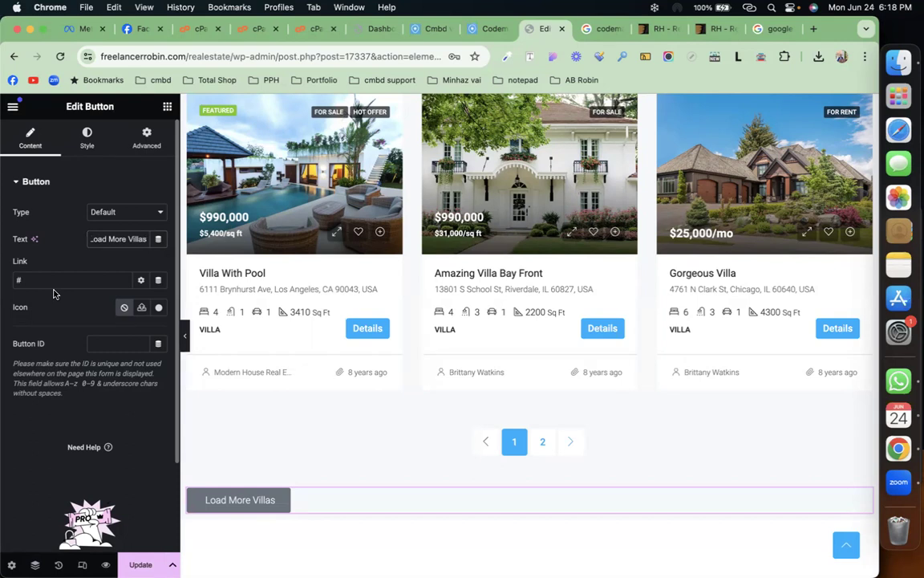
Step: Set the button's alignment to Center in the Style settings and check it on the page
left_click(86, 138)
left_click(124, 212)
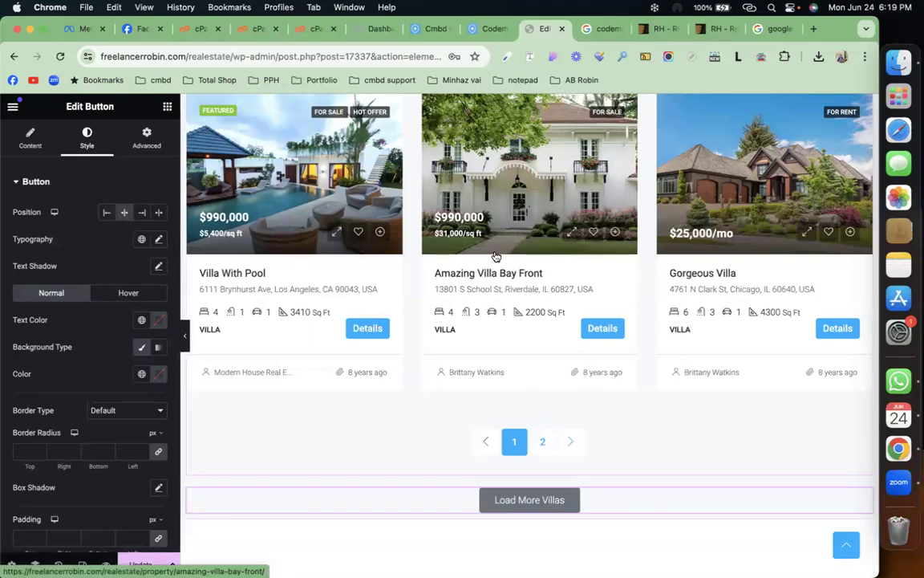
scroll(495, 256, "up", 3)
scroll(495, 256, "up", 5)
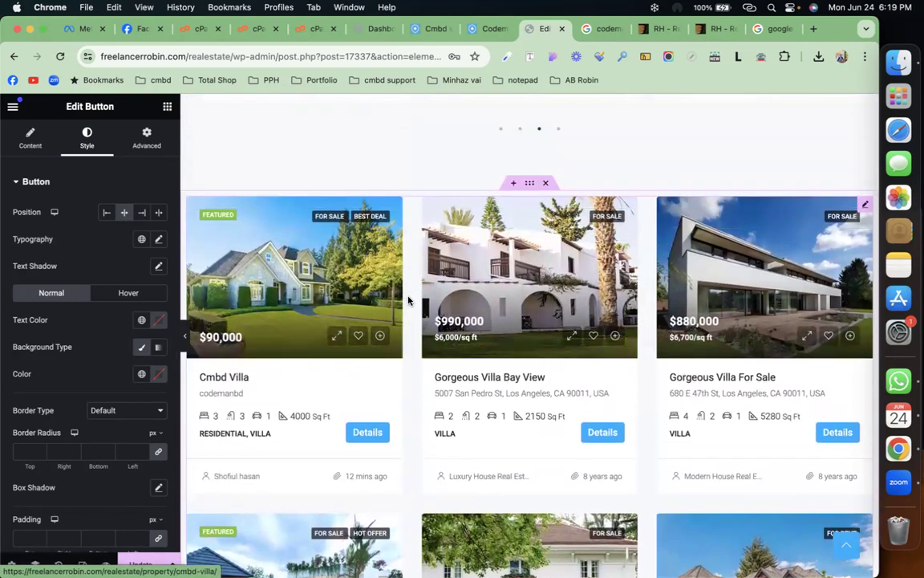
scroll(408, 300, "down", 6)
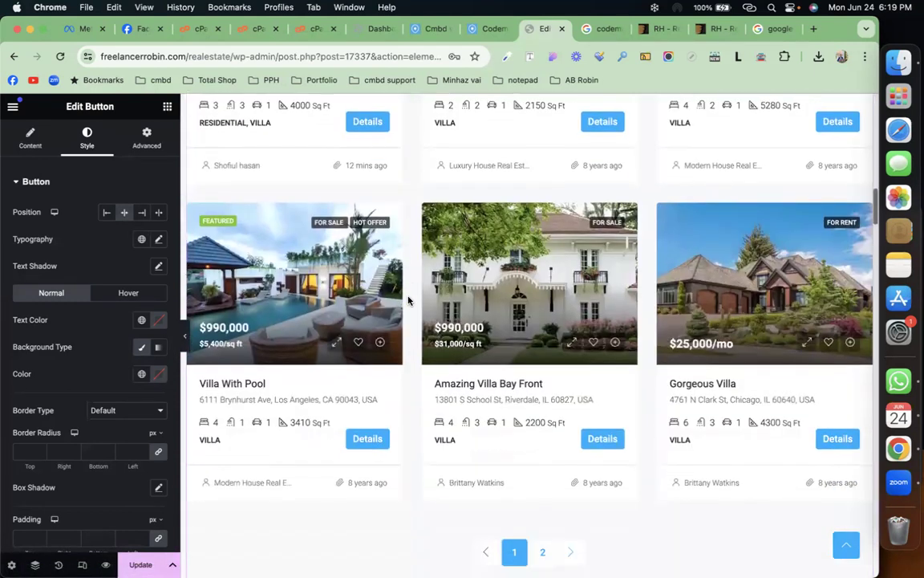
scroll(447, 313, "down", 7)
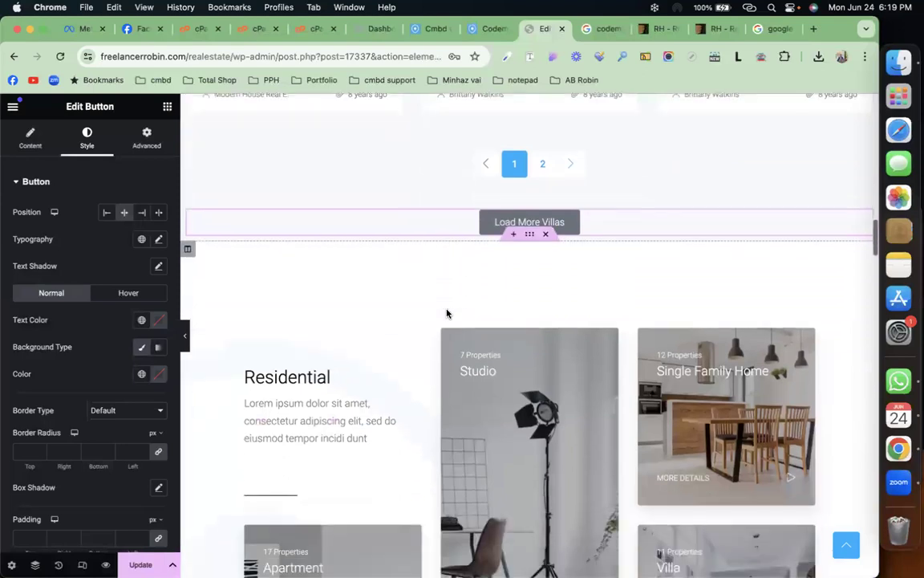
scroll(449, 314, "down", 2)
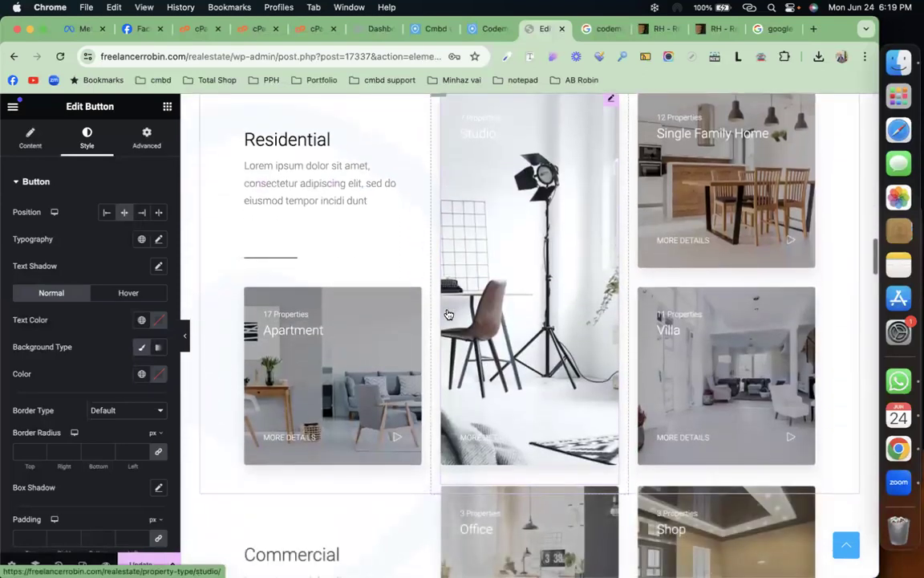
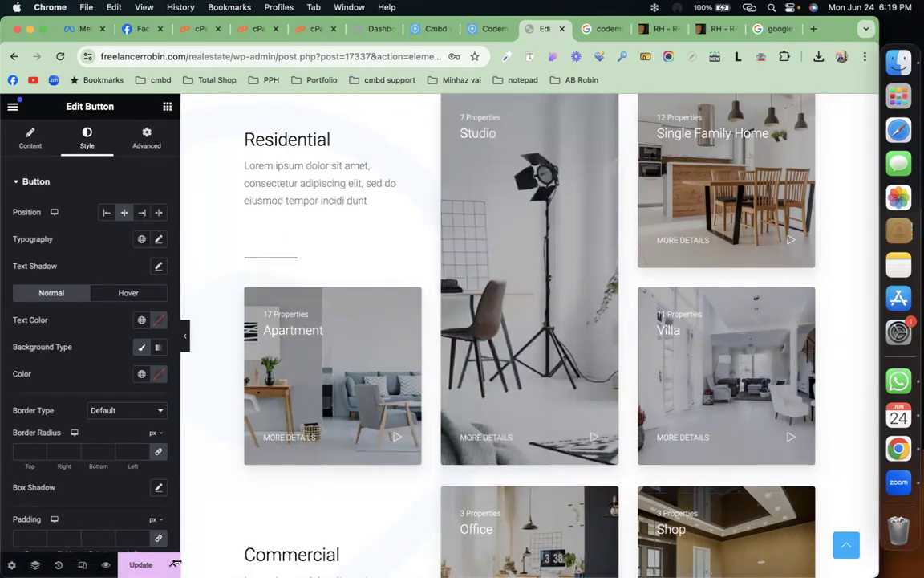
Step: Save the Elementor page holding the Studio, Apartment, Villa, Office and Shop property-type cards
left_click(140, 564)
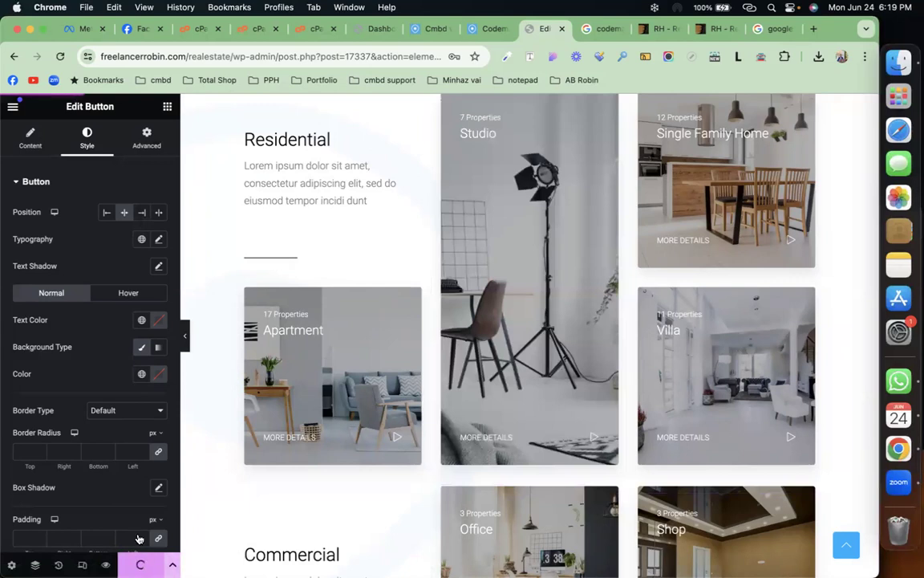
Step: From the WordPress dashboard, view the empty Houzez Currencies list, then open Houzez Theme Options
left_click(378, 30)
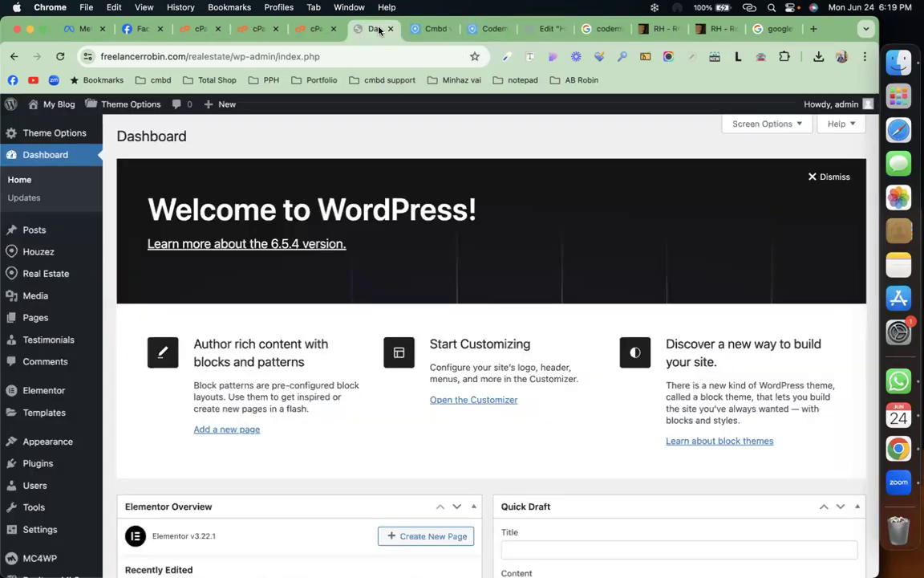
mouse_move(32, 253)
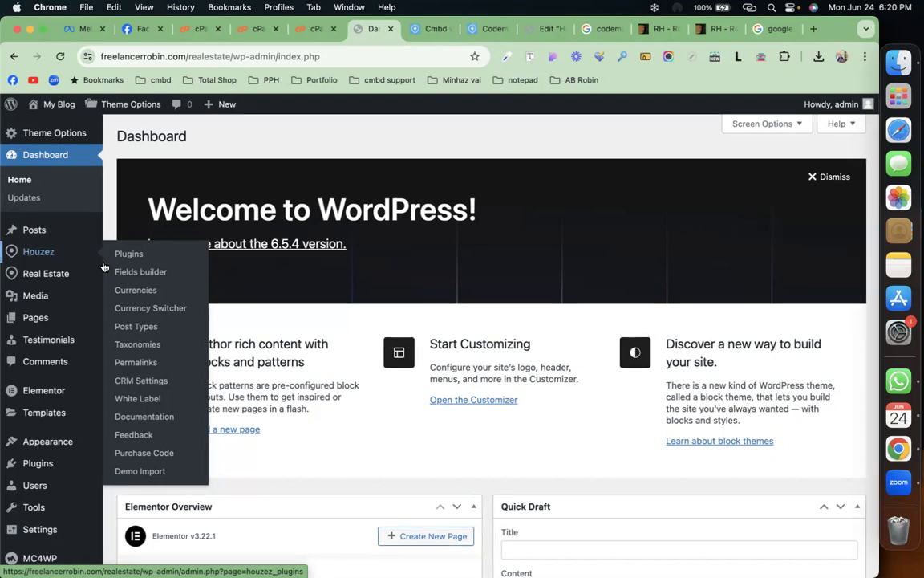
left_click(138, 295)
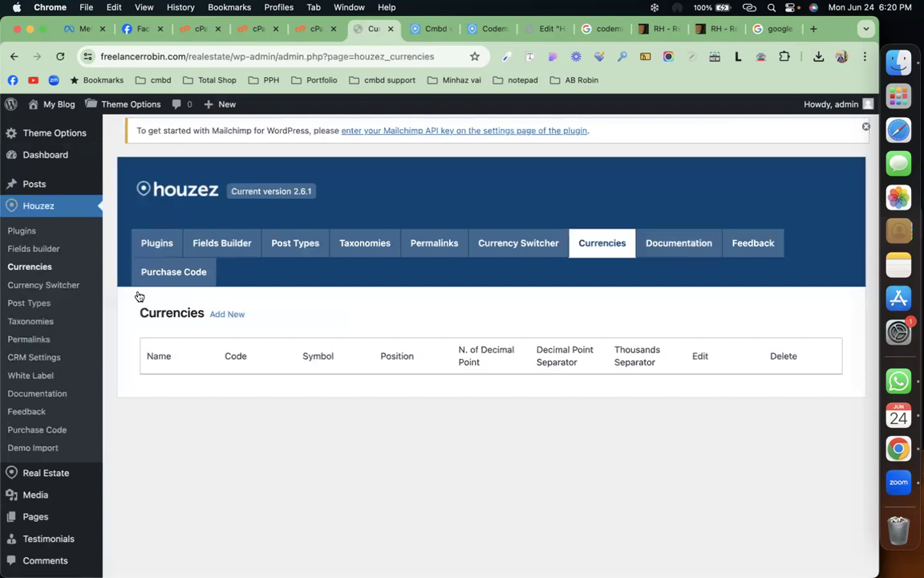
left_click(65, 141)
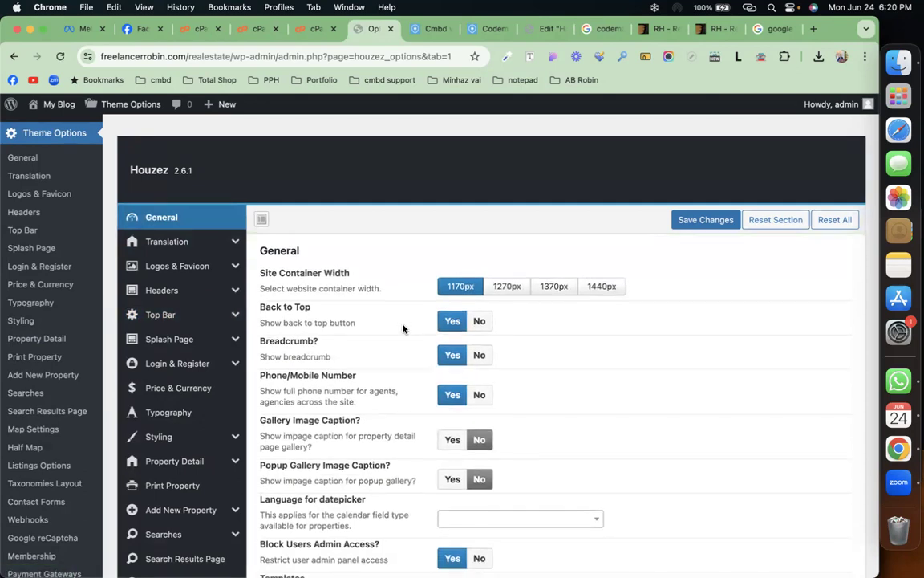
Step: Scroll through the Houzez General options
scroll(413, 384, "down", 1)
scroll(413, 383, "down", 4)
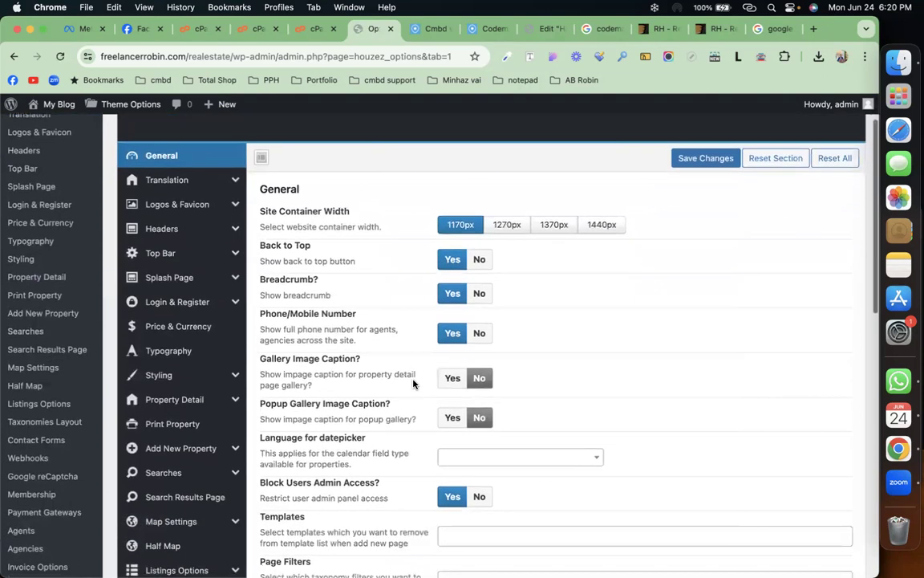
scroll(414, 384, "down", 5)
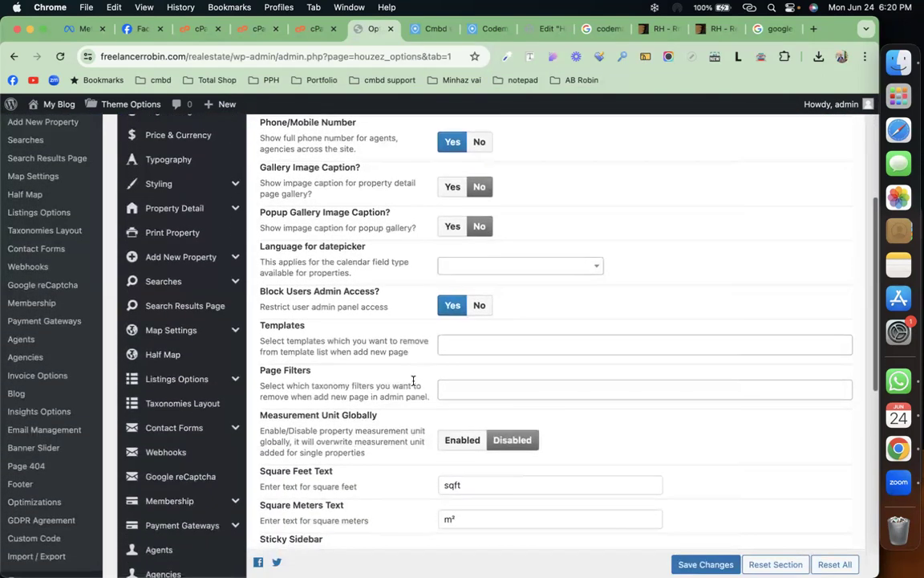
scroll(414, 380, "down", 5)
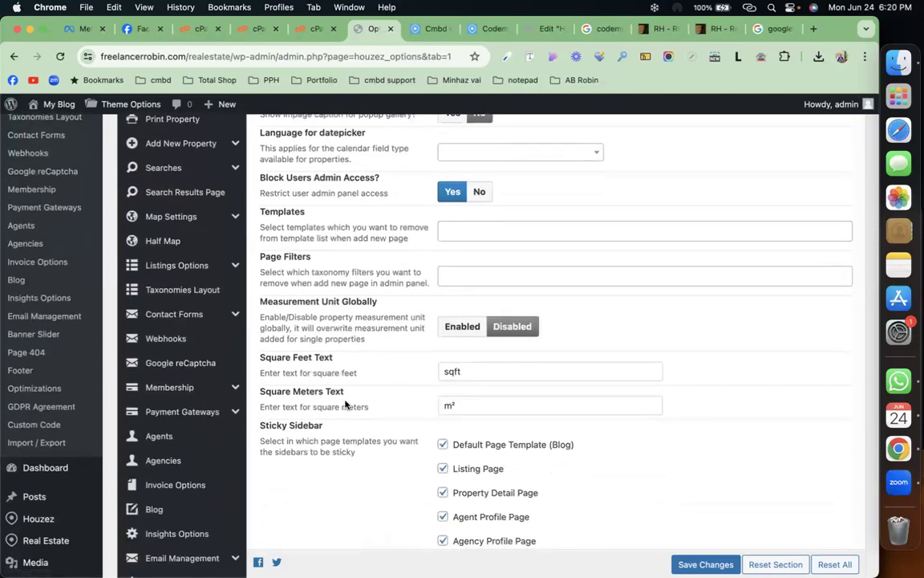
scroll(351, 399, "down", 5)
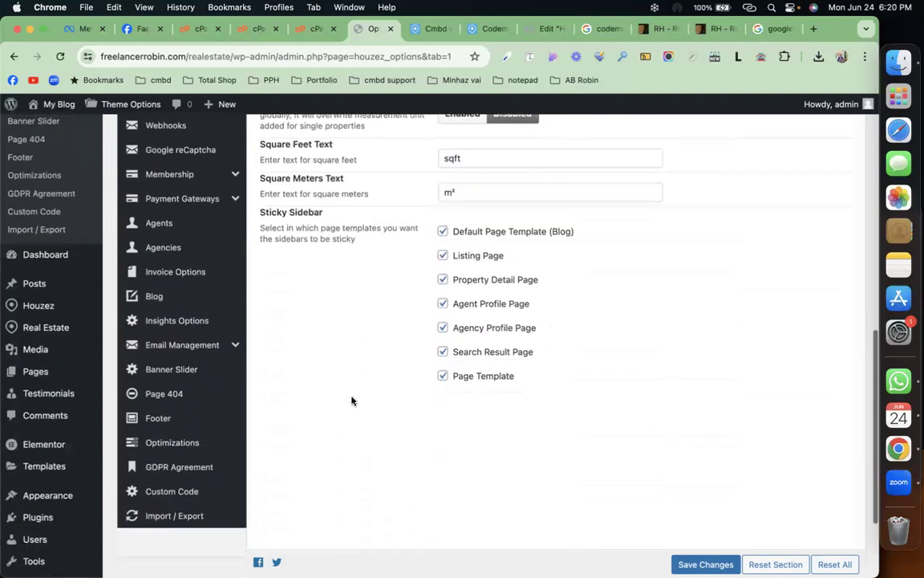
scroll(321, 377, "up", 10)
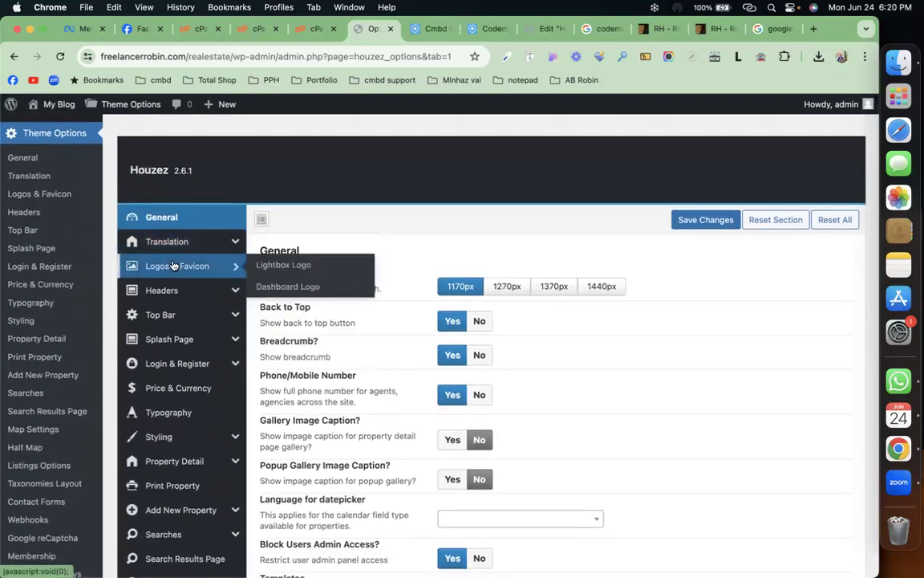
Step: Open the Translation settings and scroll its common labels like Featured, Property and Favourite
left_click(189, 249)
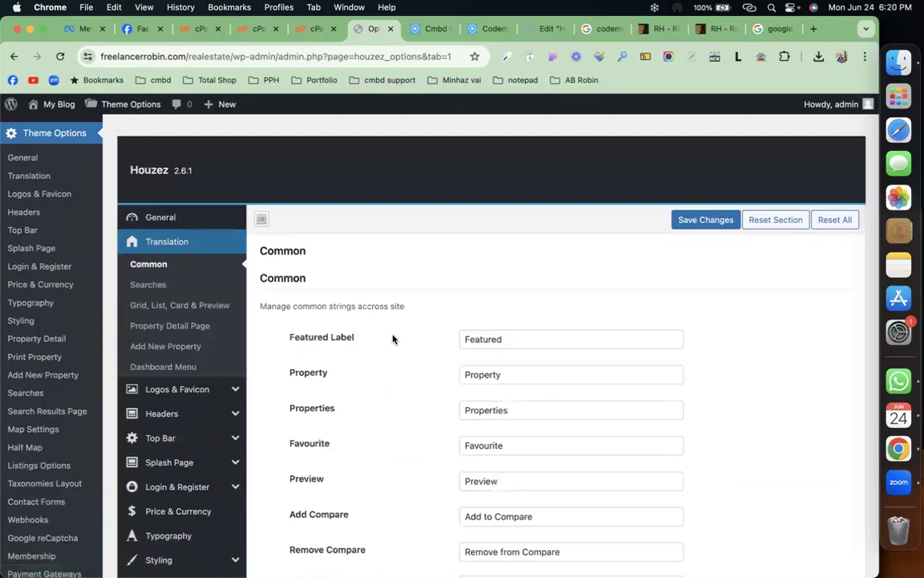
scroll(392, 339, "down", 1)
scroll(392, 338, "down", 5)
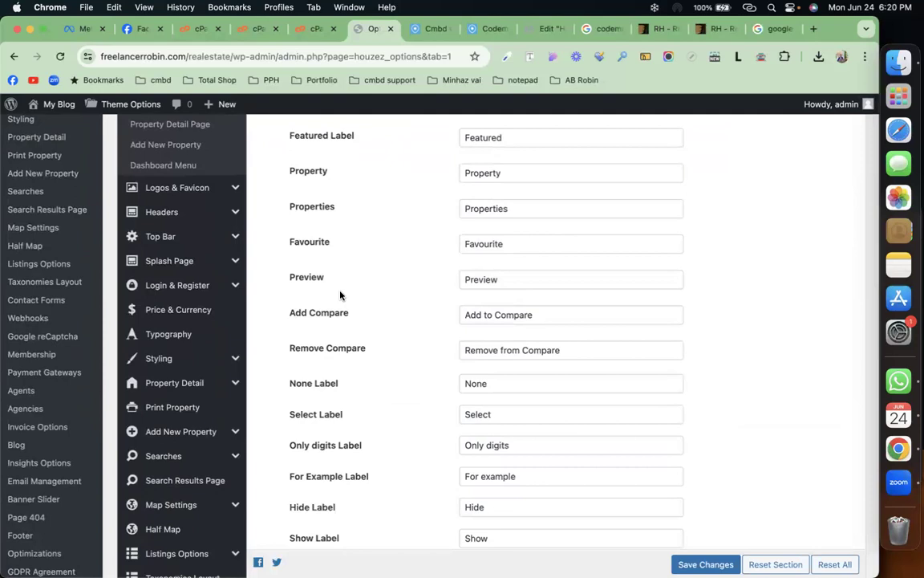
scroll(193, 281, "up", 4)
Step: Open Logos & Favicon and review the logo images, 24 by 127 logo sizes and favicon
left_click(177, 326)
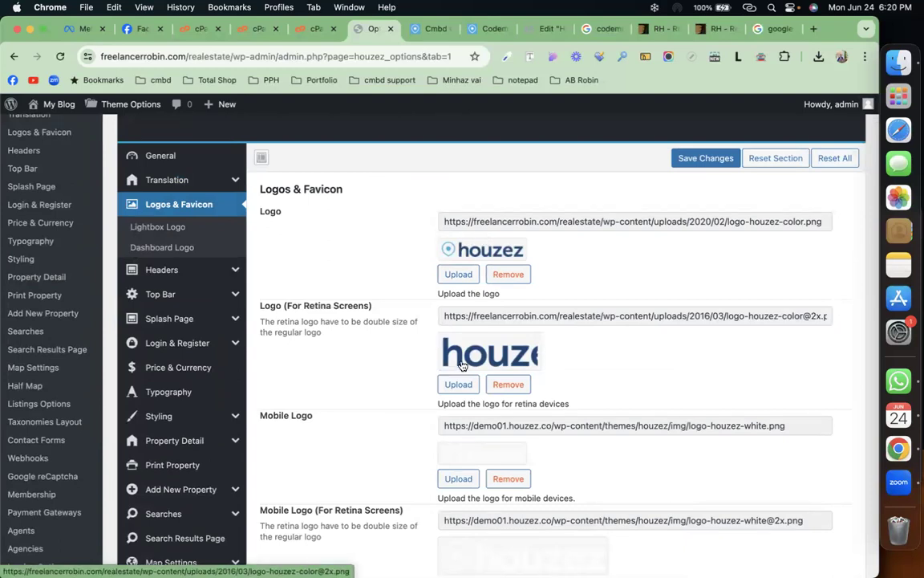
scroll(460, 368, "down", 3)
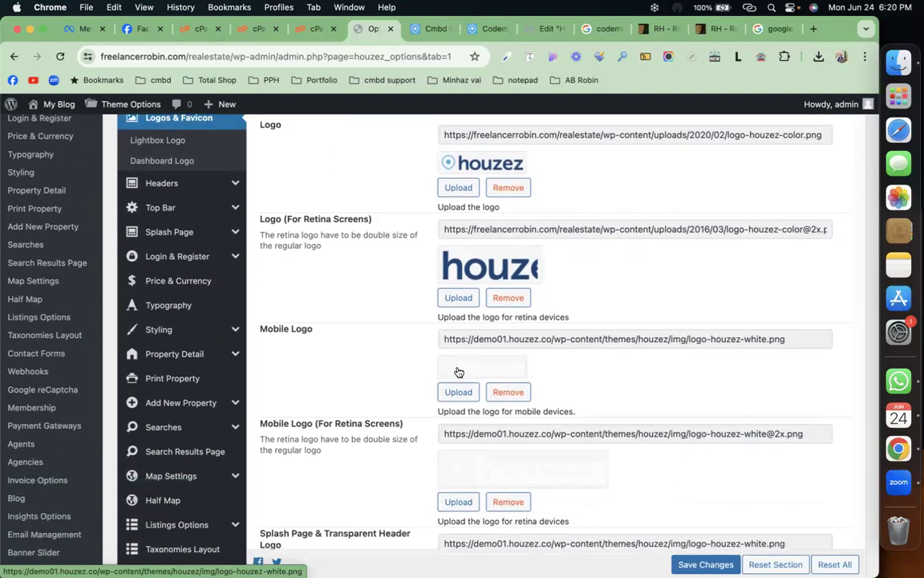
scroll(458, 371, "down", 15)
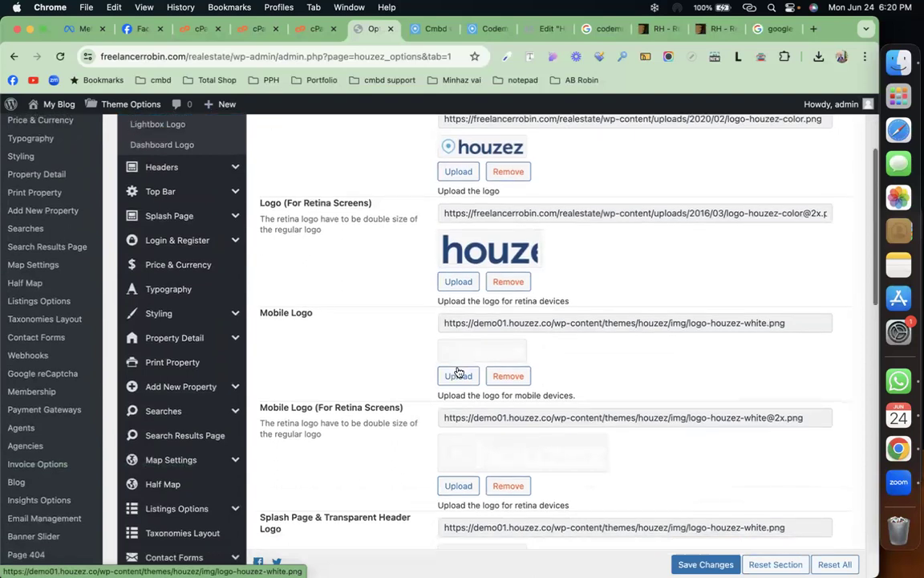
scroll(458, 372, "down", 8)
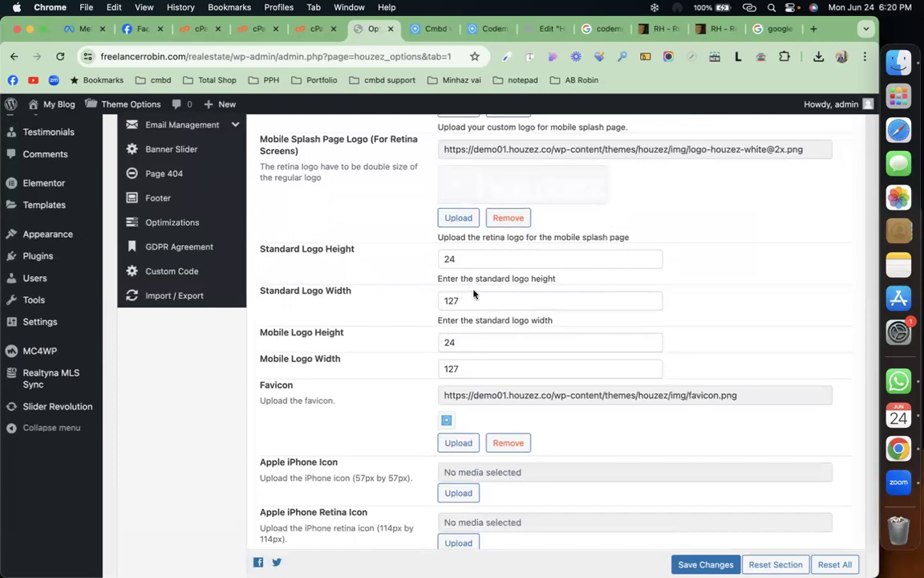
scroll(470, 329, "down", 5)
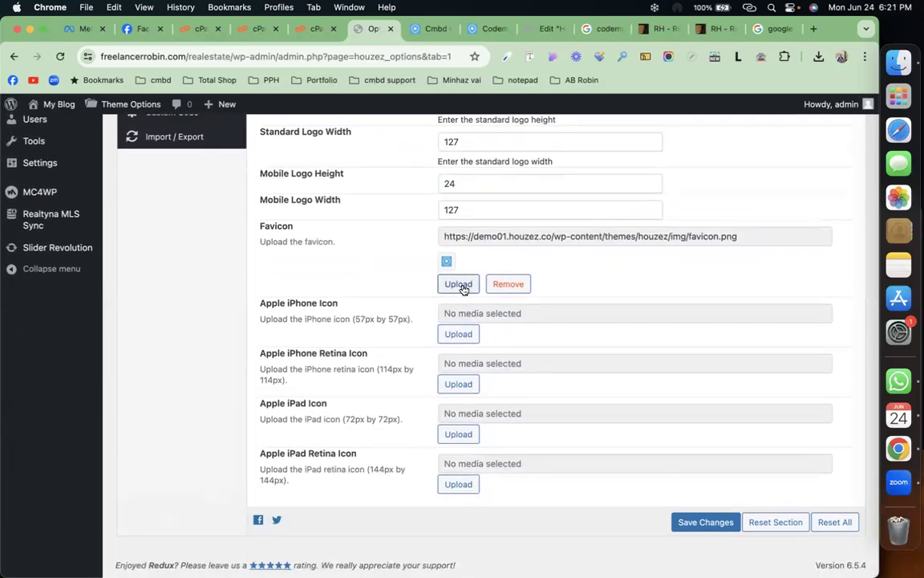
scroll(369, 315, "up", 20)
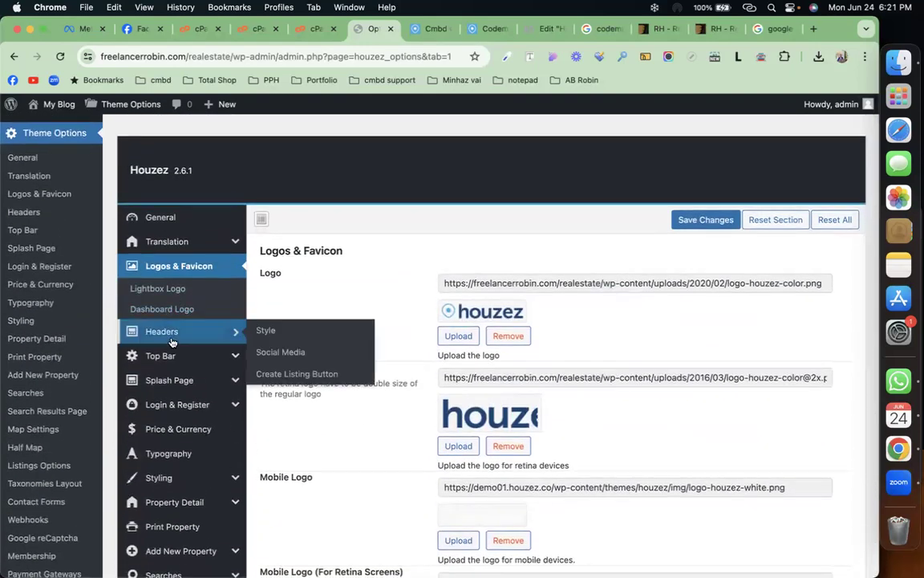
Step: Open the Headers settings, glance at the live Codemanbd agency page, and come back
left_click(181, 333)
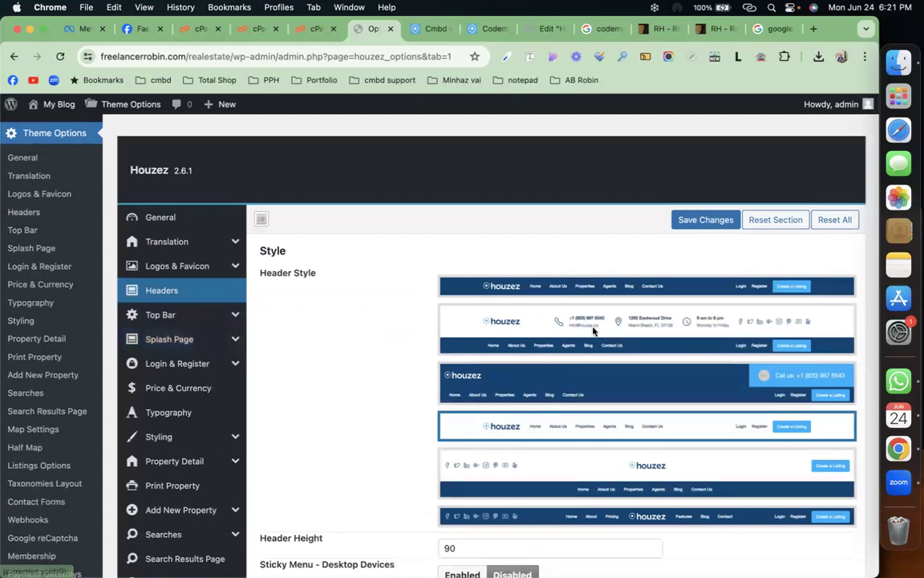
left_click(490, 32)
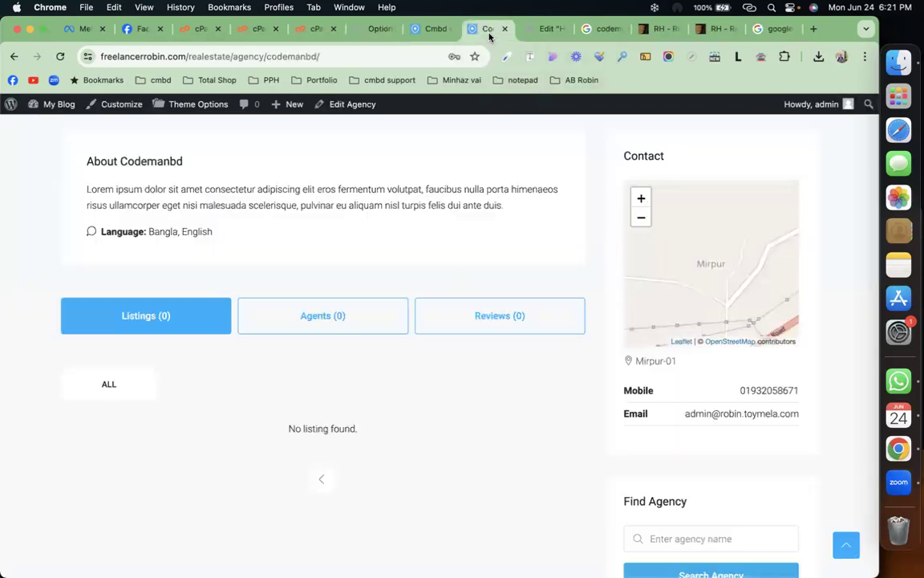
scroll(373, 270, "up", 5)
mouse_move(336, 171)
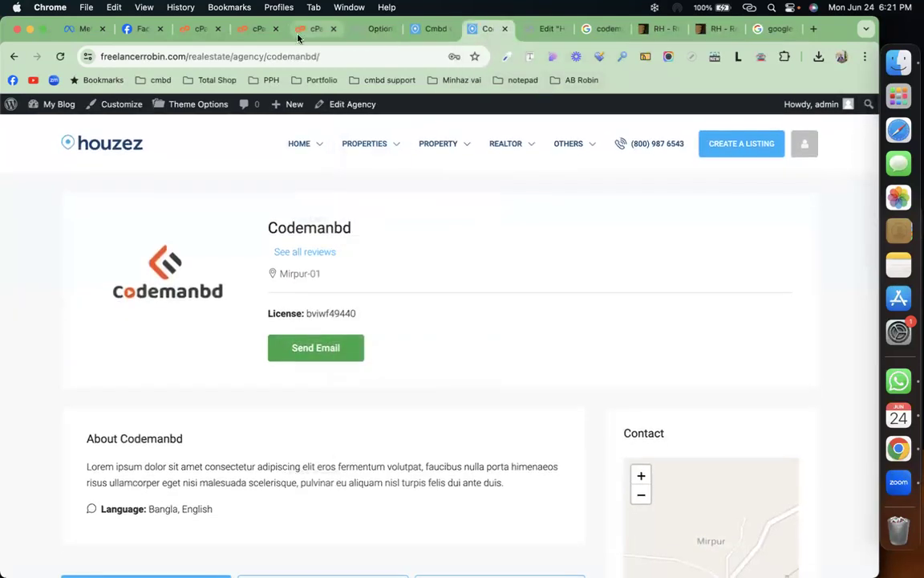
left_click(373, 29)
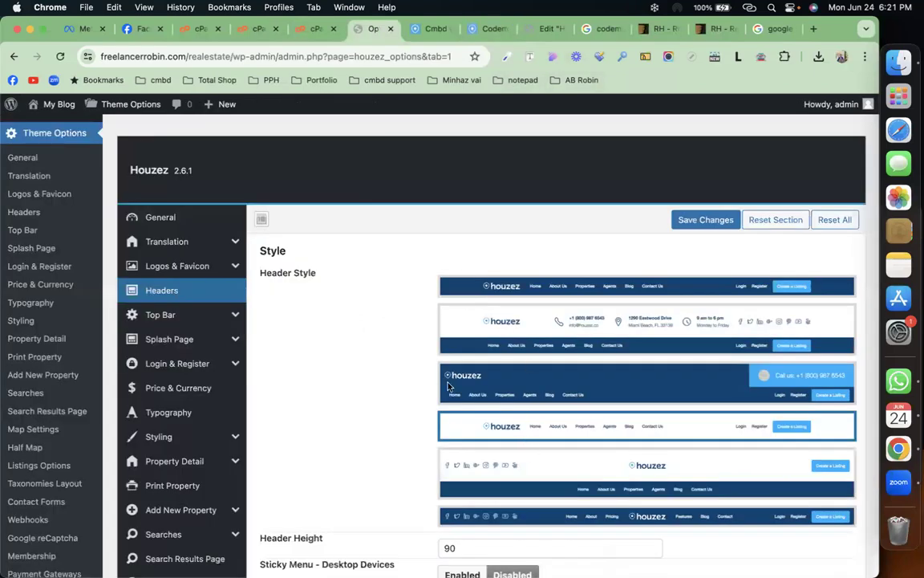
Step: Scroll to the header Phone Number field and select its whole value
scroll(462, 385, "down", 5)
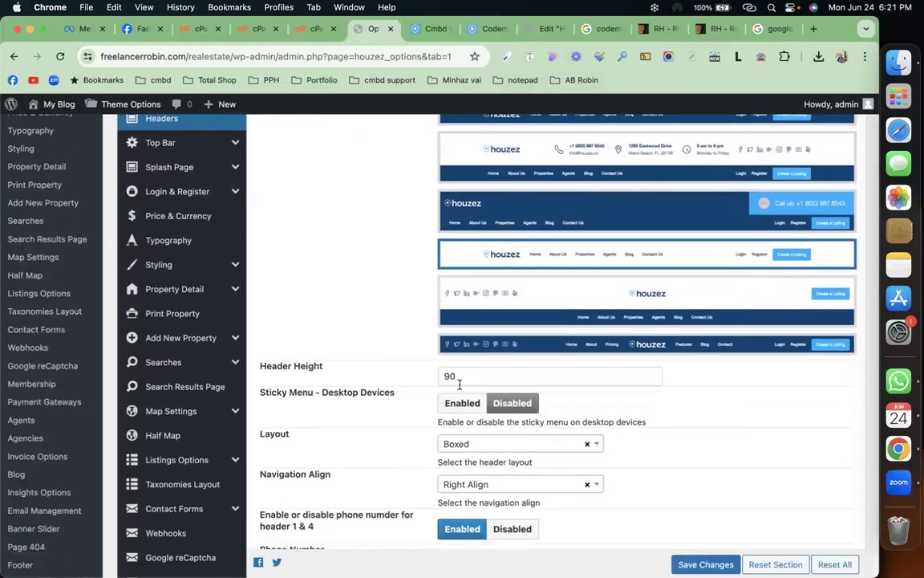
scroll(461, 387, "down", 3)
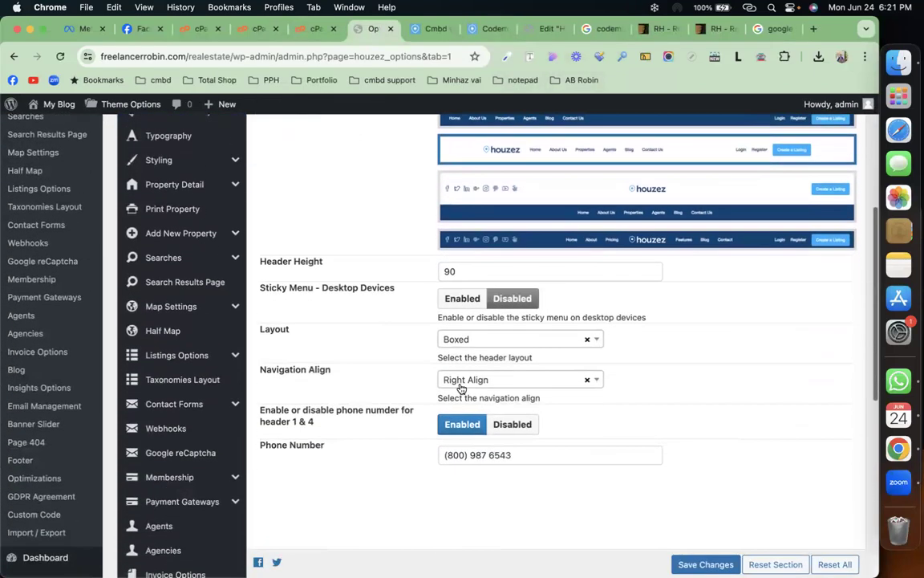
triple_click(516, 455)
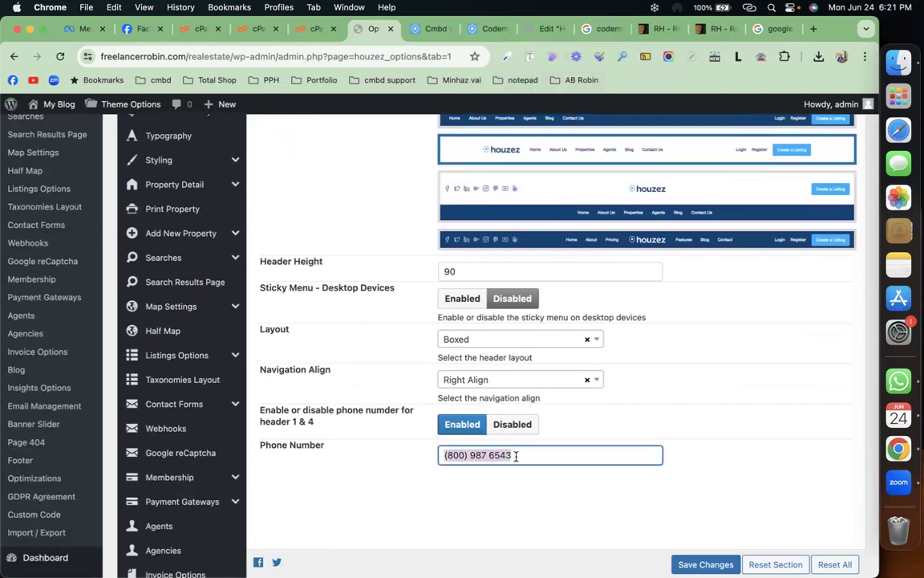
scroll(205, 317, "up", 5)
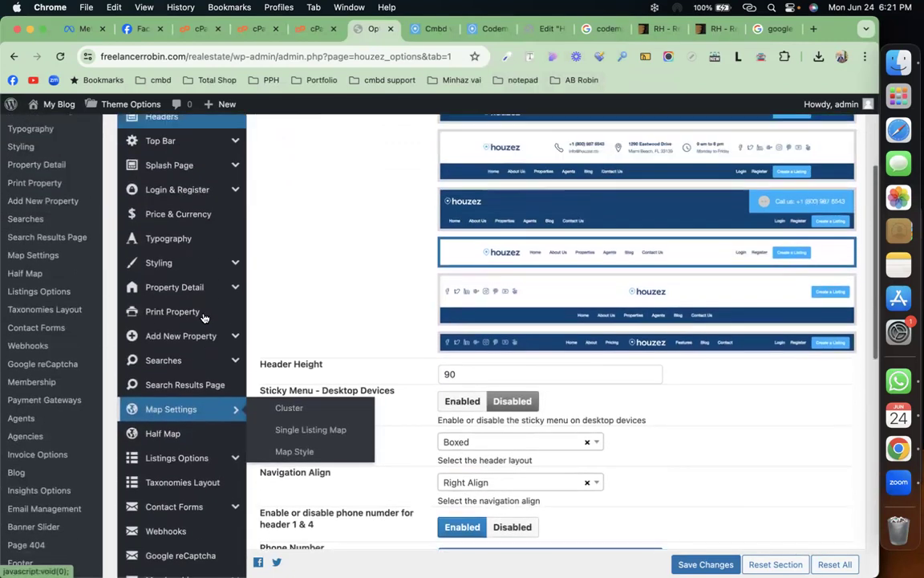
scroll(204, 317, "up", 2)
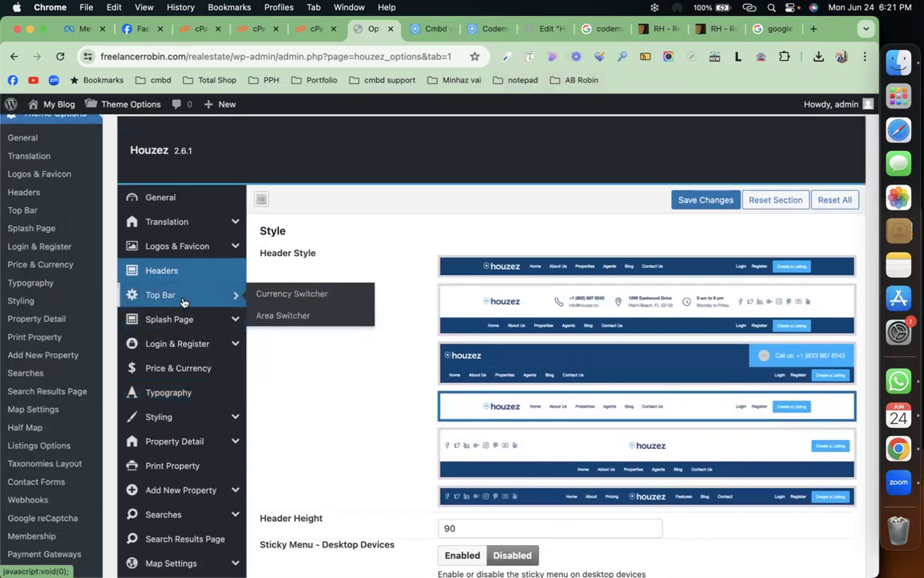
Step: Open Login & Register and review the login/register type choices, keeping Show as Icon
left_click(179, 345)
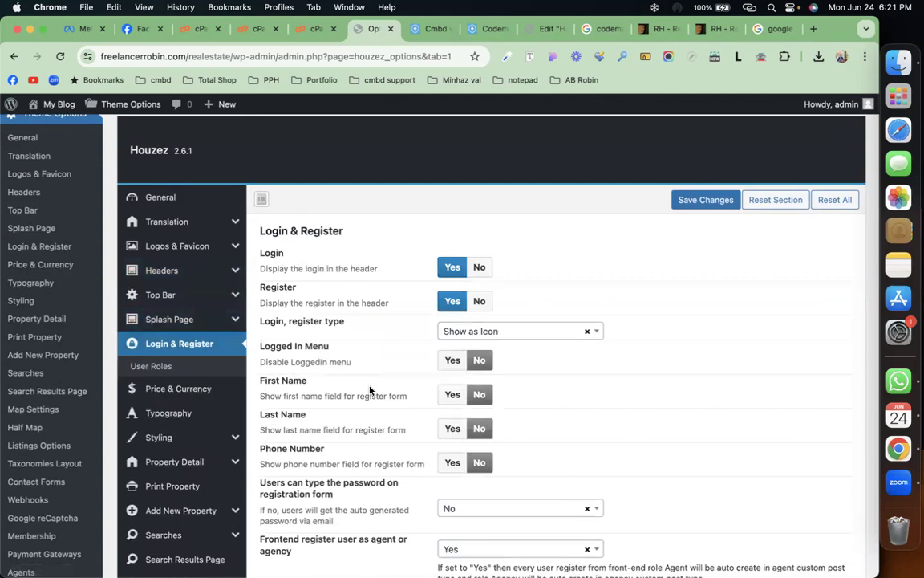
scroll(372, 386, "down", 3)
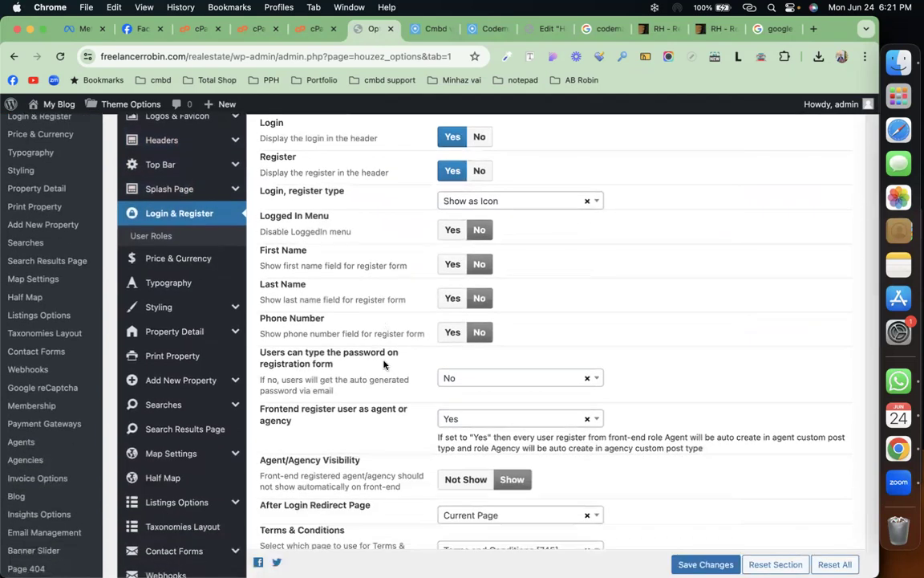
scroll(384, 361, "up", 2)
scroll(377, 321, "up", 1)
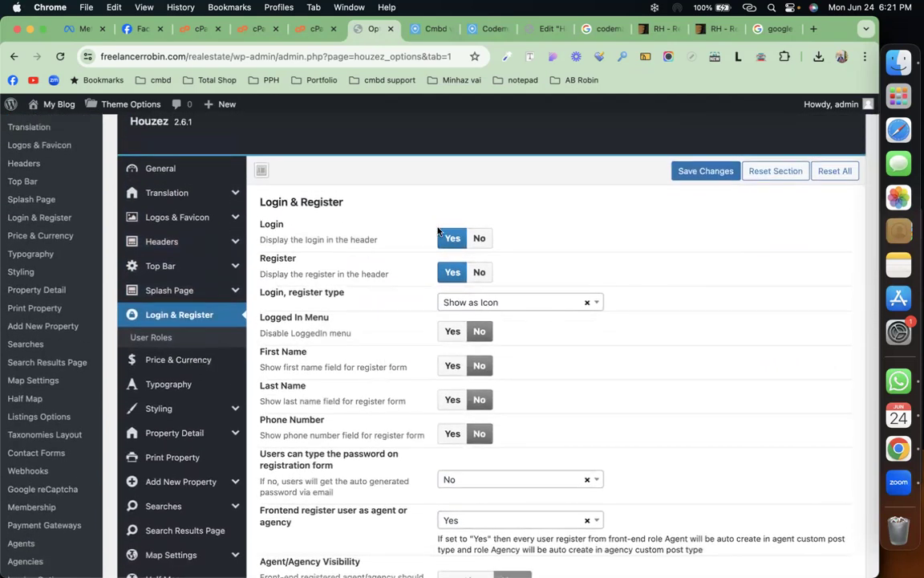
left_click(520, 304)
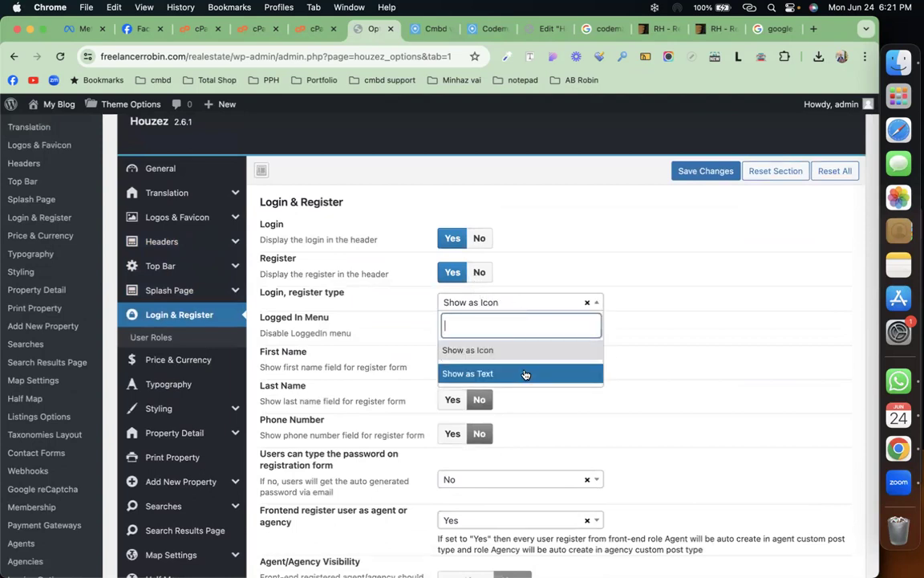
left_click(676, 314)
Step: Switch Allow login via Facebook to Yes, then set it back to No
scroll(353, 320, "down", 2)
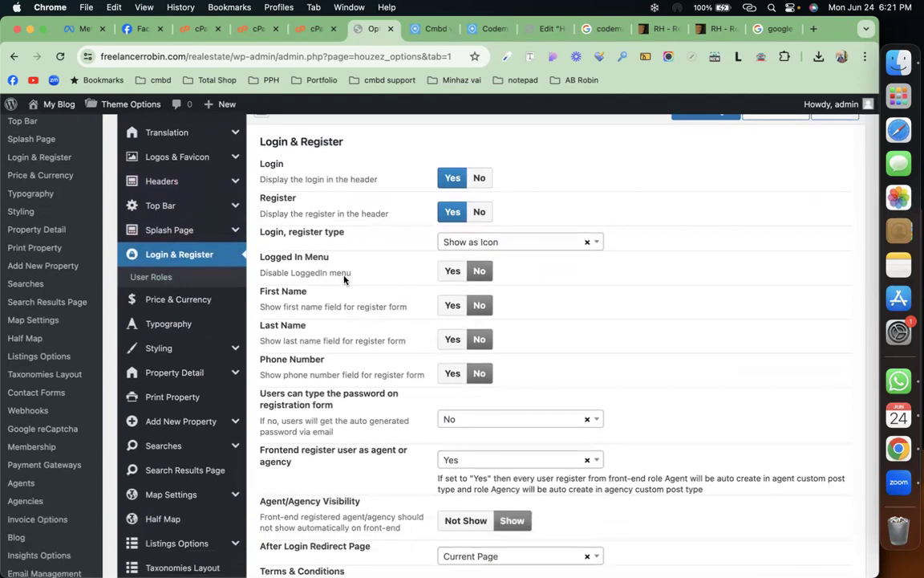
scroll(358, 412, "down", 5)
scroll(358, 412, "down", 3)
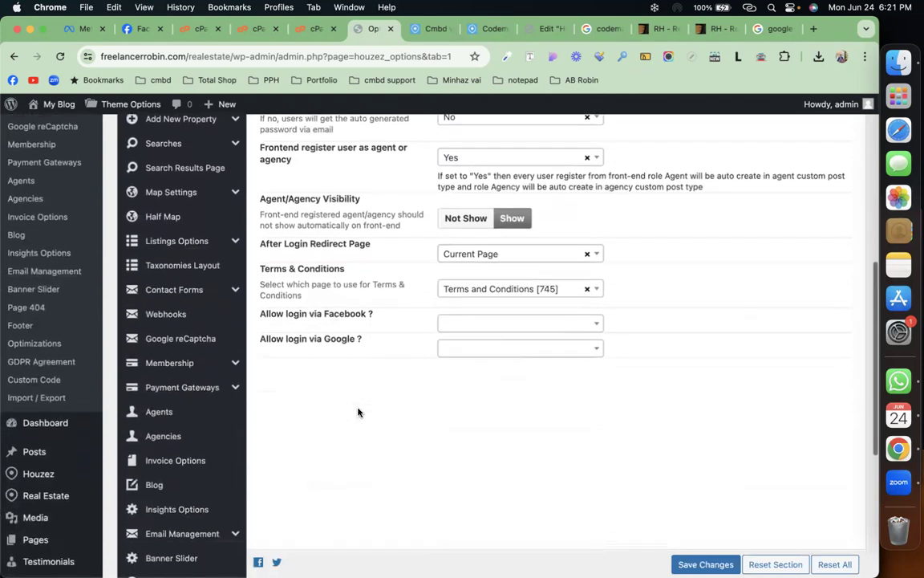
scroll(357, 412, "up", 2)
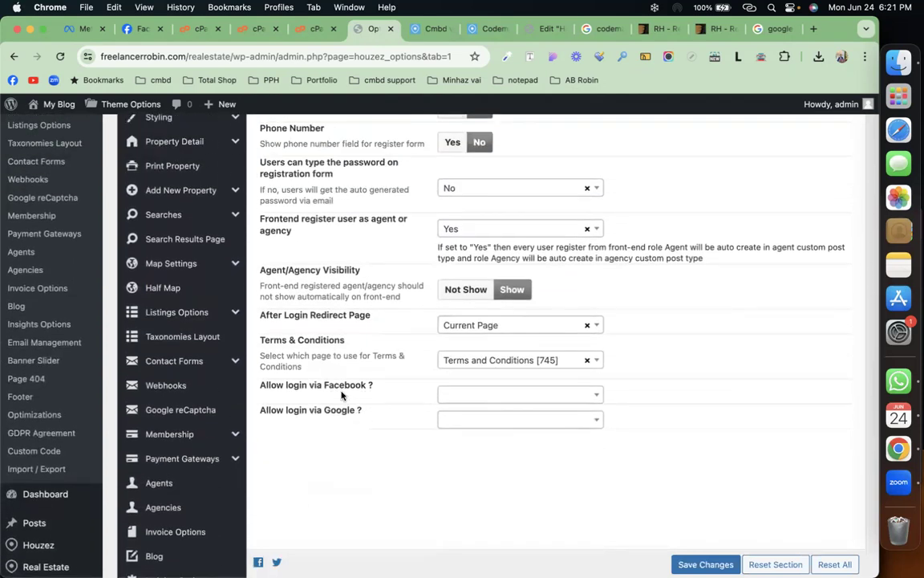
left_click(495, 397)
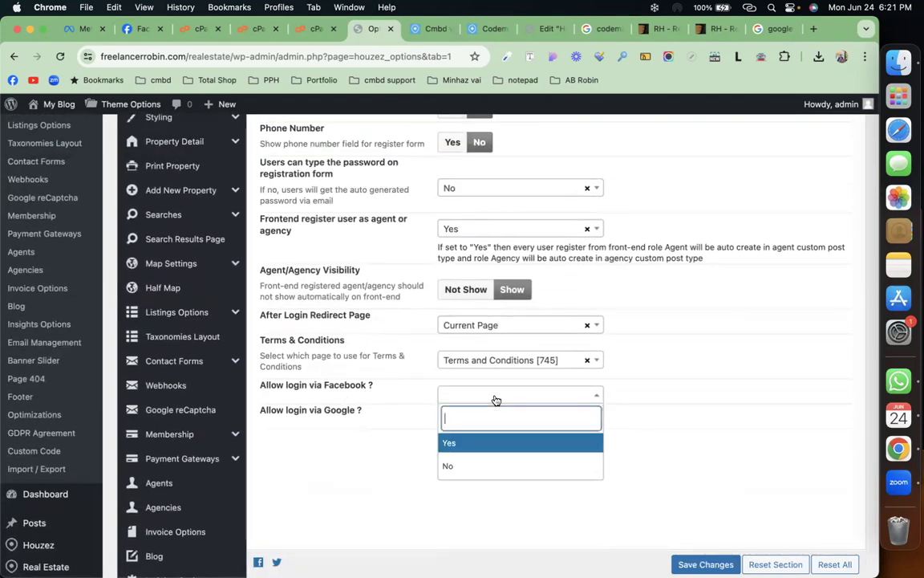
left_click(495, 443)
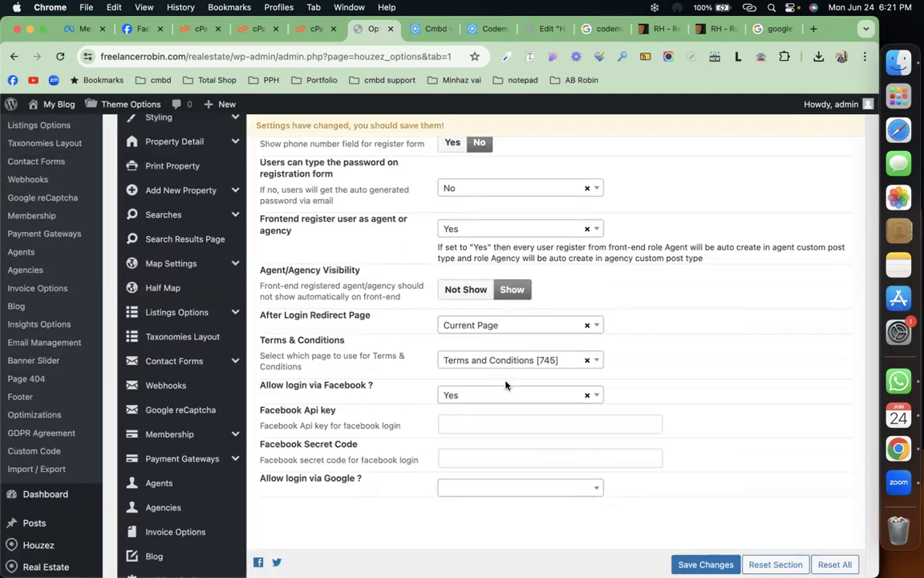
left_click(480, 395)
left_click(483, 464)
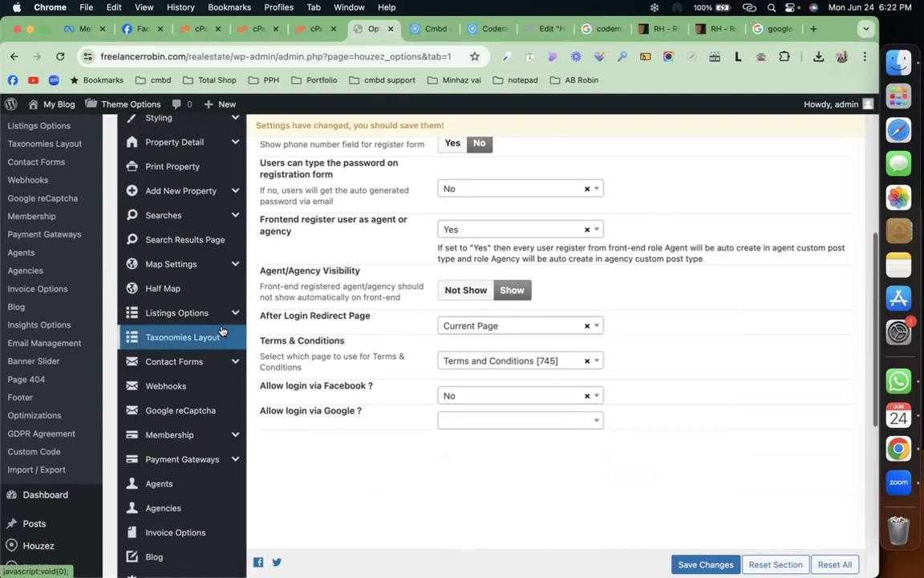
scroll(223, 330, "up", 3)
scroll(222, 330, "up", 2)
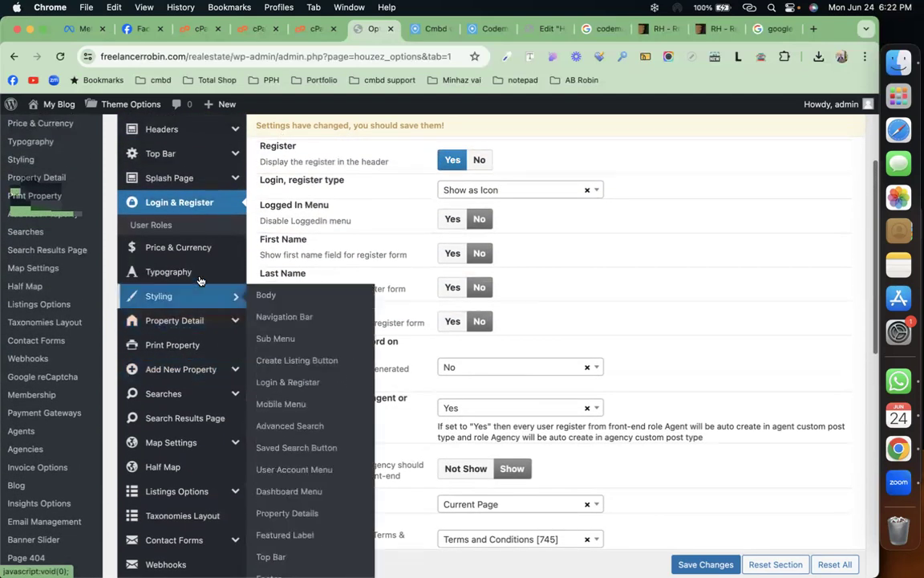
Step: Open Price & Currency and select the $ currency symbol value
left_click(206, 255)
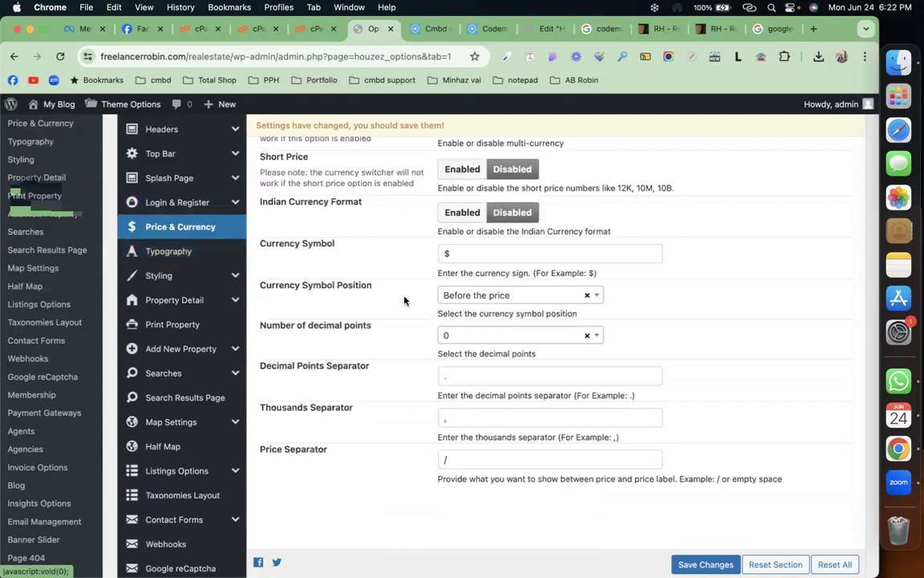
double_click(463, 254)
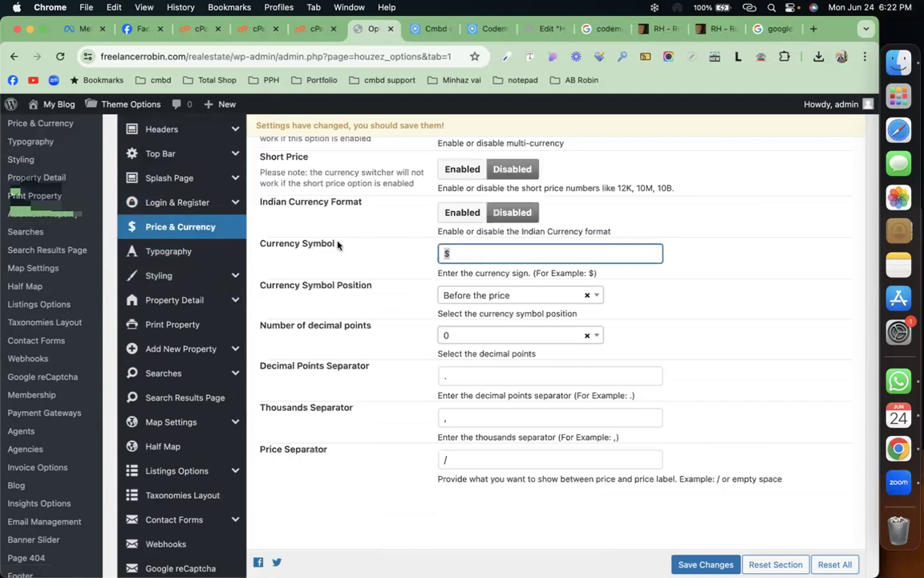
Step: Open the Typography settings and scroll through the font options
left_click(197, 253)
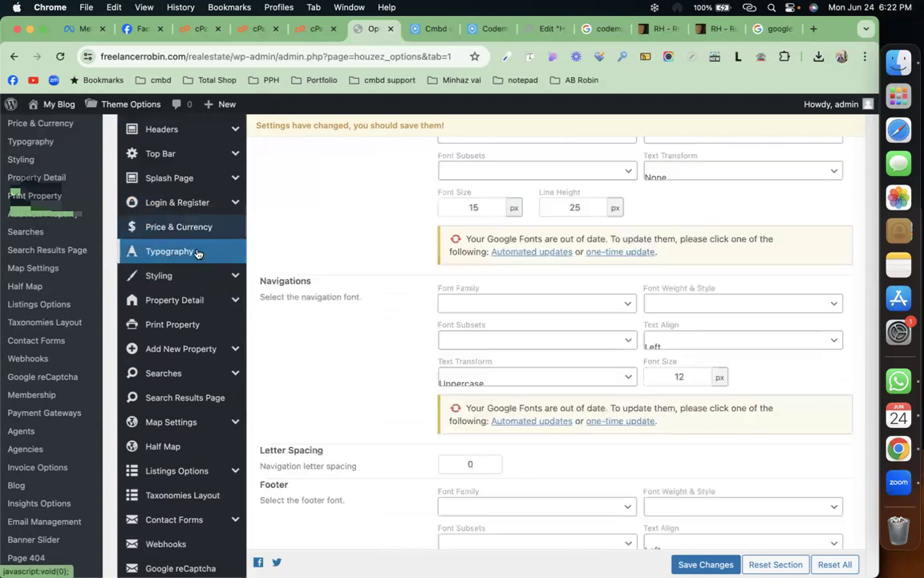
scroll(409, 295, "up", 5)
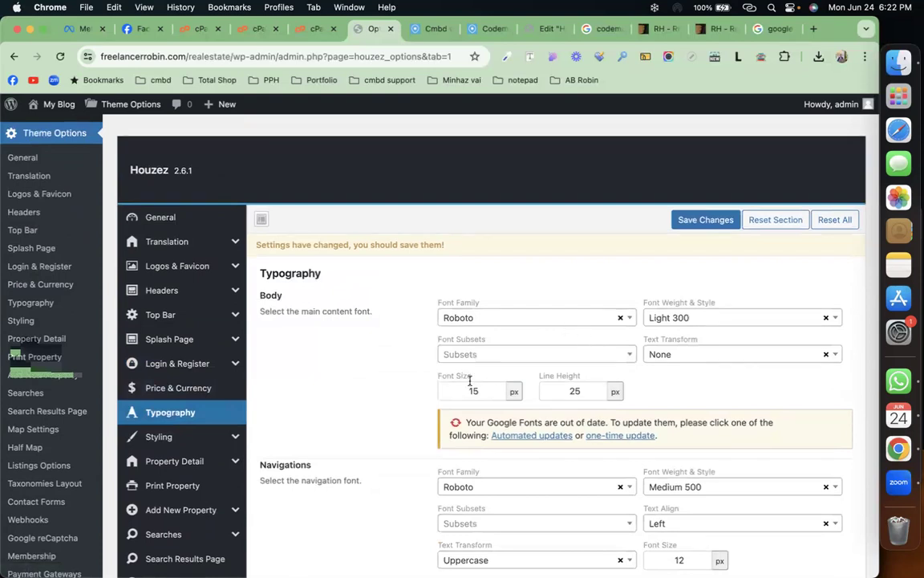
scroll(470, 384, "down", 3)
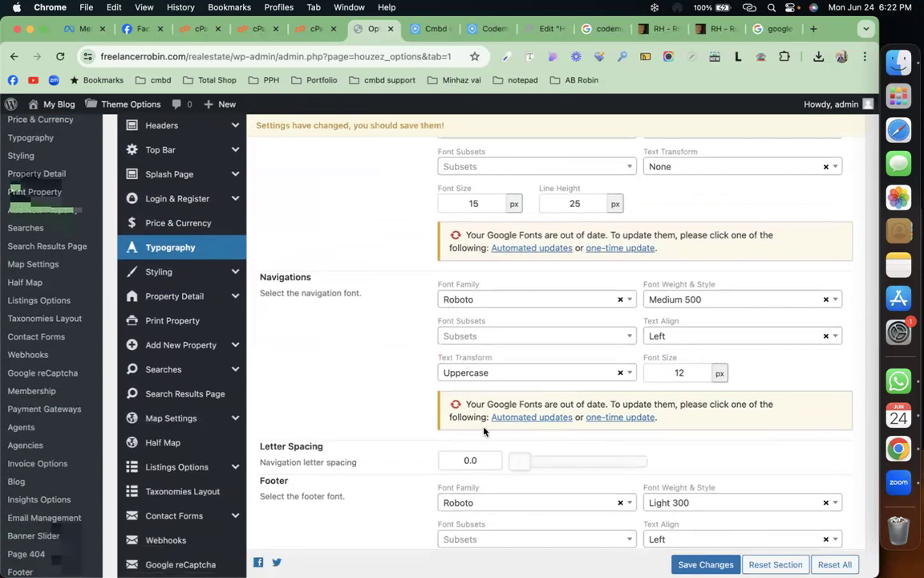
scroll(465, 393, "down", 4)
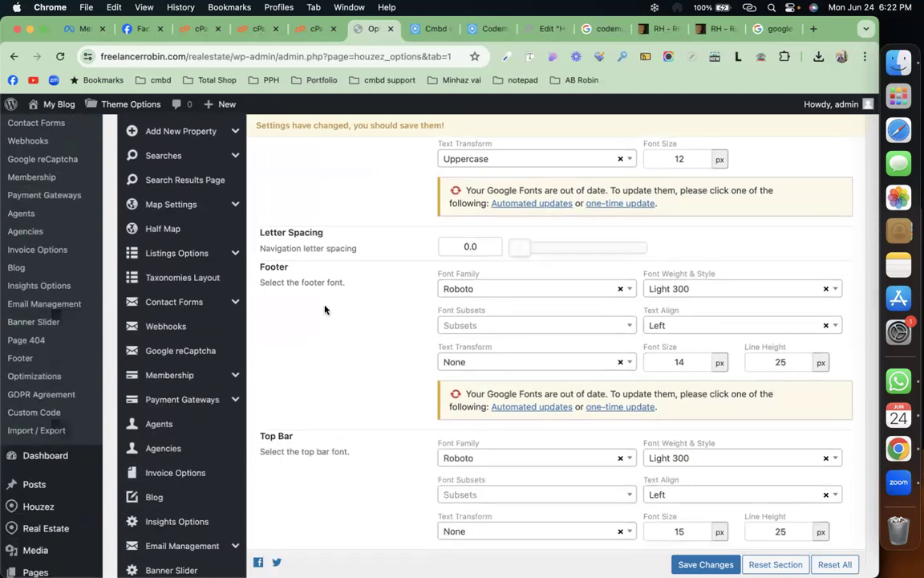
scroll(325, 309, "up", 3)
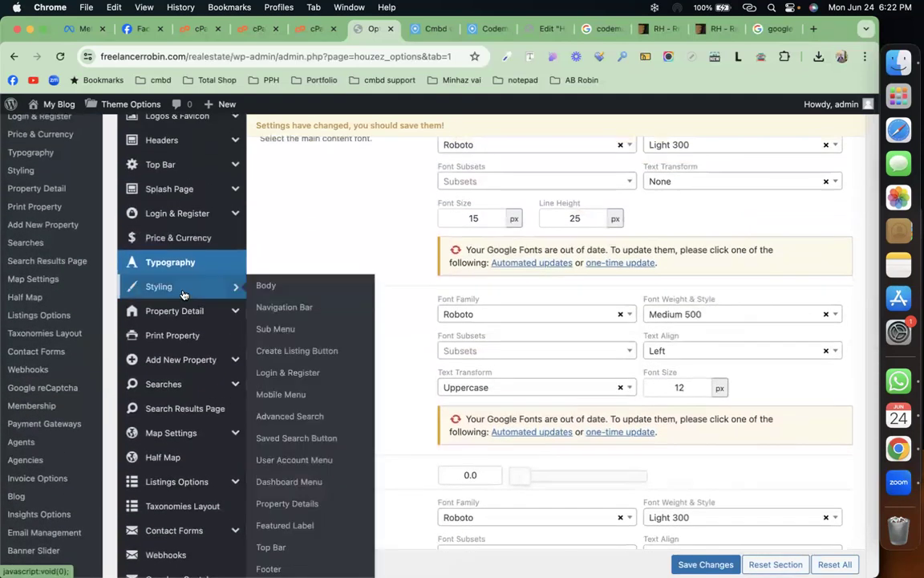
Step: Browse the Styling body colour and Navigation Bar colour settings
left_click(183, 294)
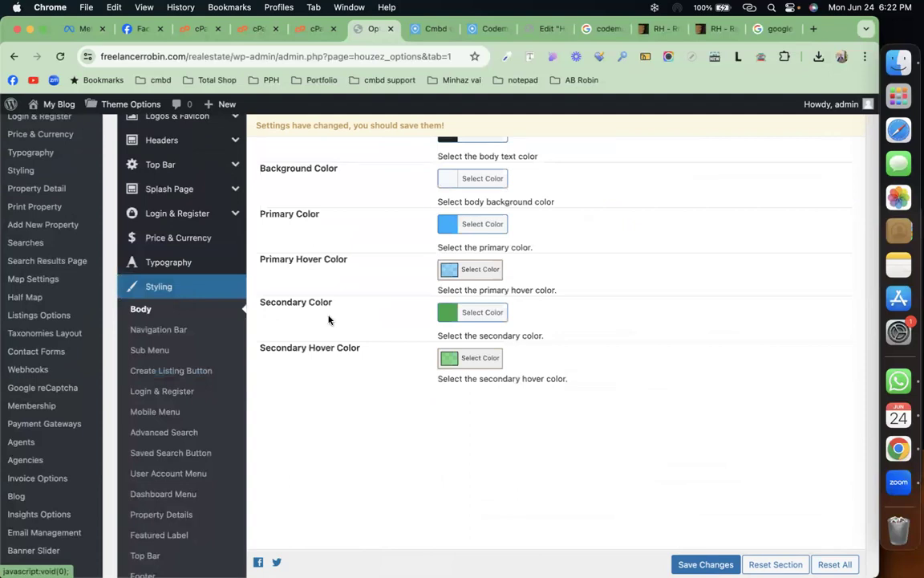
scroll(297, 320, "up", 4)
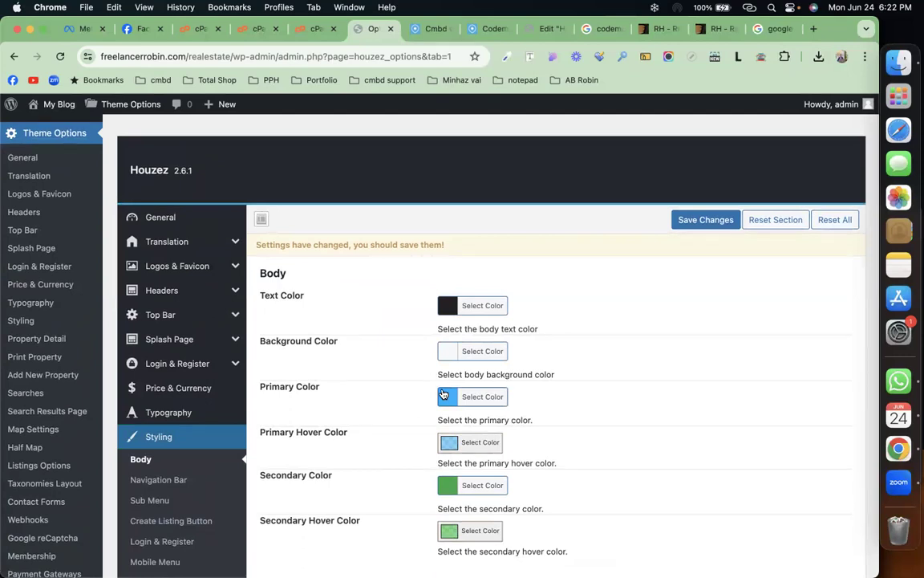
scroll(402, 265, "down", 5)
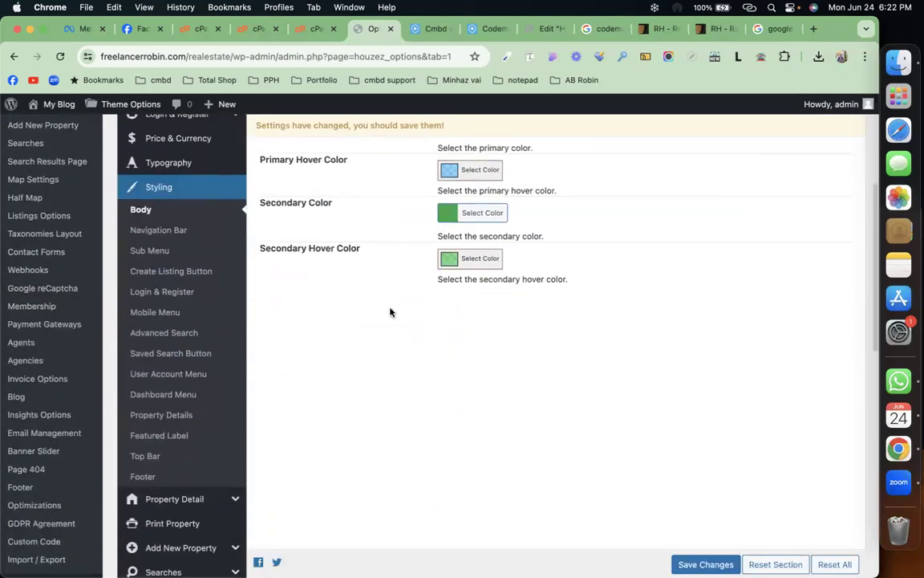
left_click(158, 230)
scroll(359, 339, "up", 3)
scroll(360, 339, "up", 2)
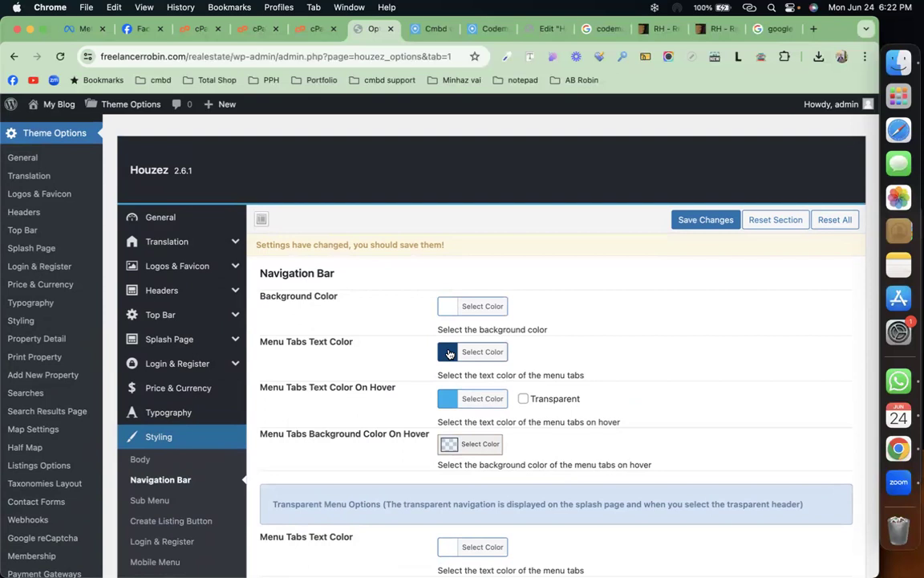
scroll(371, 393, "down", 3)
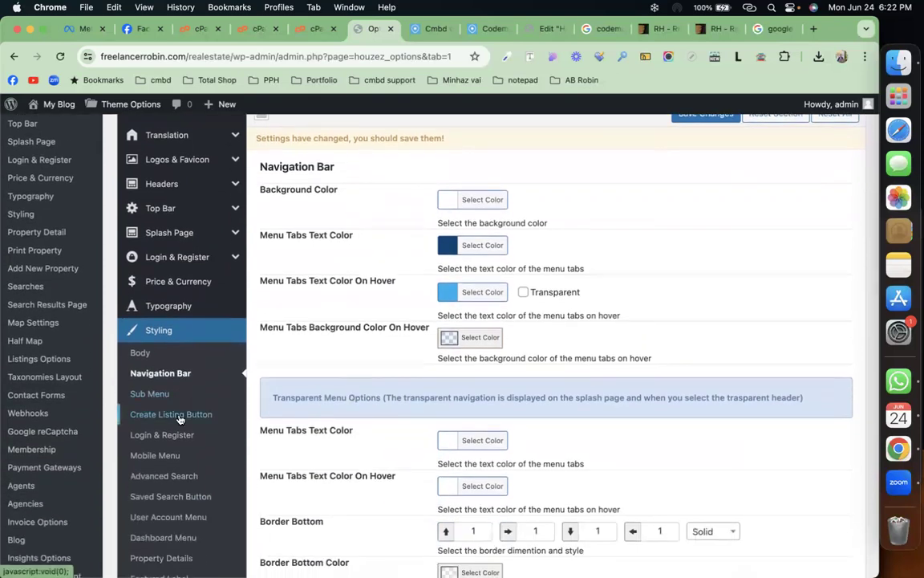
Step: Check the Create Listing Button and Login & Register colour settings
left_click(180, 416)
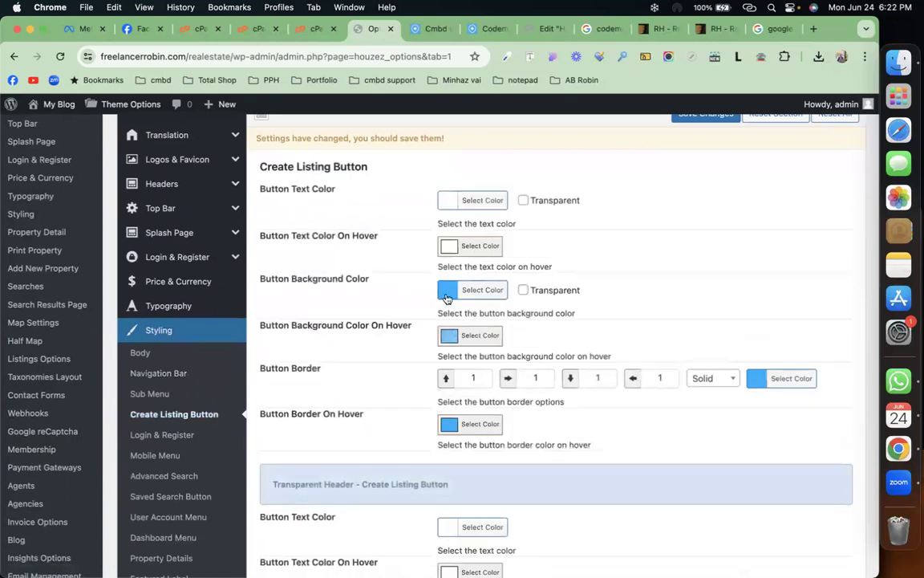
left_click(201, 438)
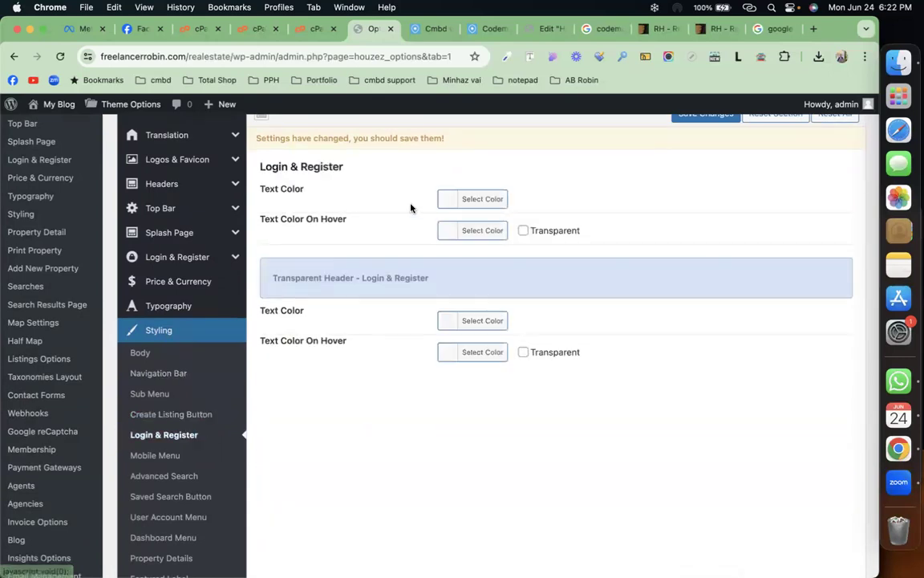
scroll(181, 506, "down", 5)
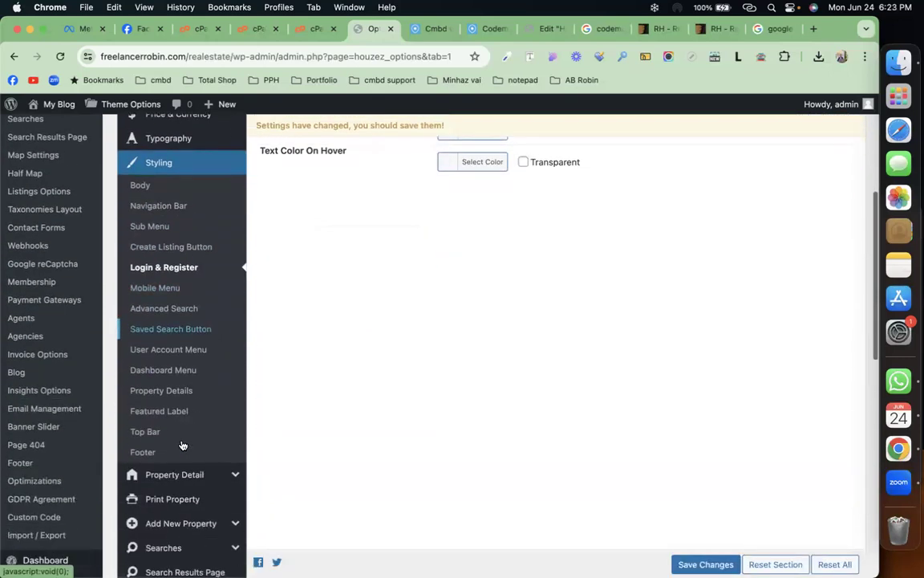
scroll(180, 342, "down", 3)
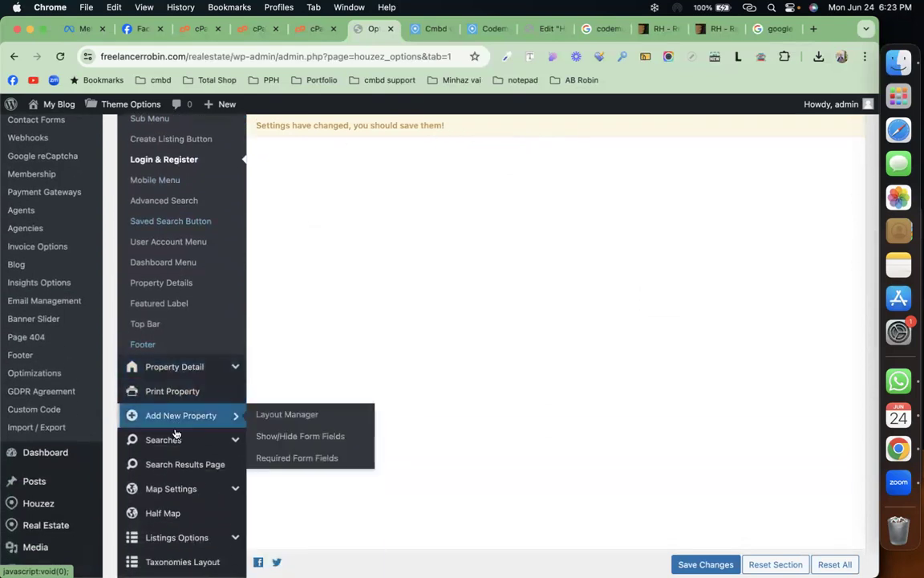
mouse_move(173, 451)
scroll(173, 452, "down", 1)
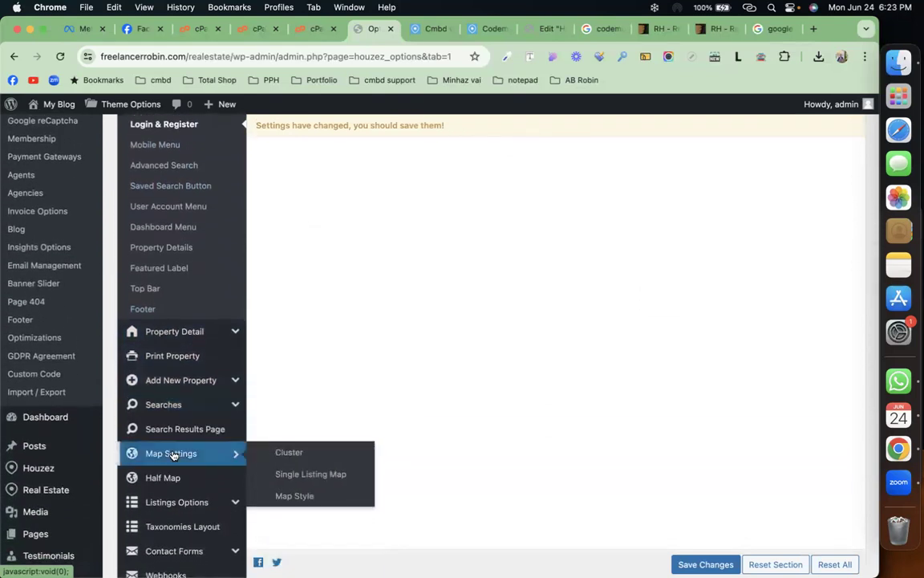
Step: Open Map Settings and focus the Google Maps API KEY field
left_click(173, 455)
scroll(432, 336, "up", 10)
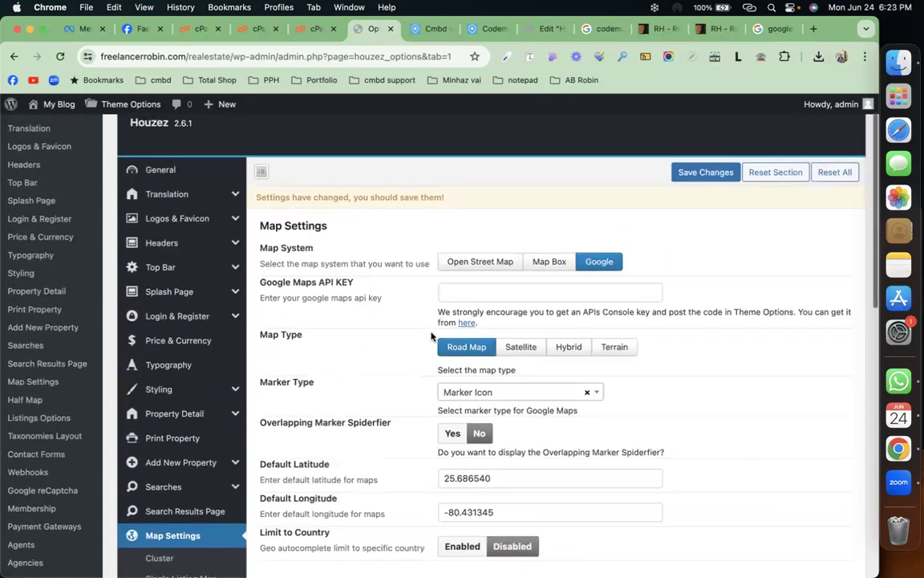
left_click(460, 311)
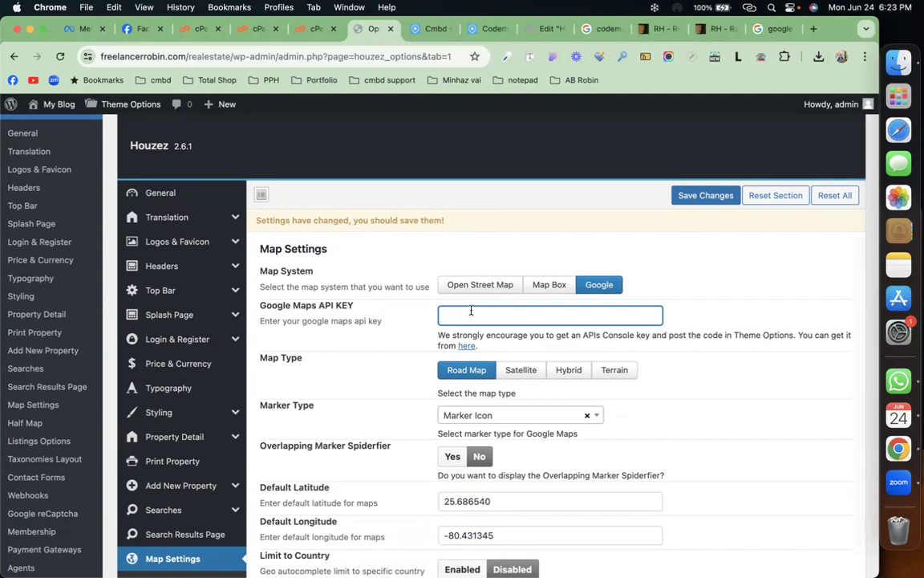
Step: Open Property Detail, check the live Codemanbd agency and Cmbd villa pages, then return
left_click(185, 436)
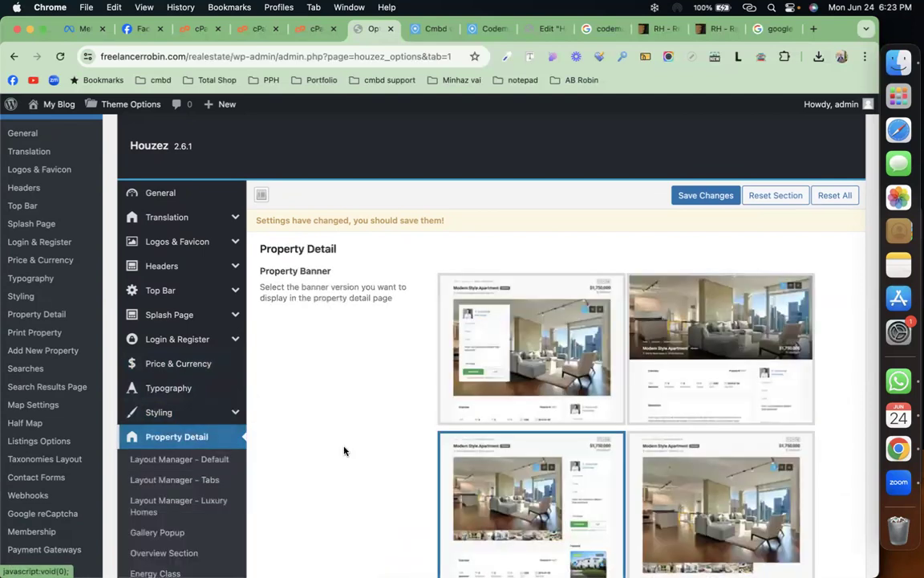
left_click(487, 30)
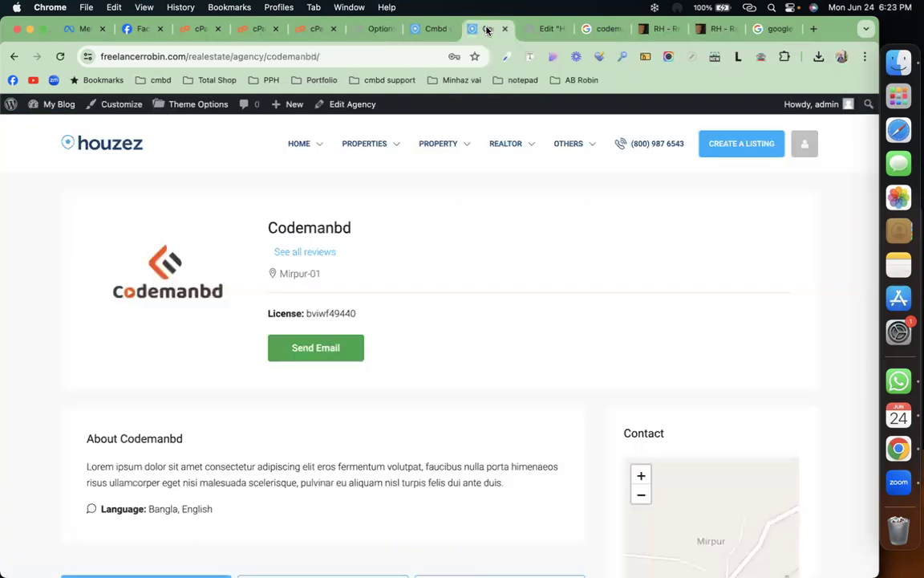
left_click(431, 29)
scroll(399, 313, "up", 8)
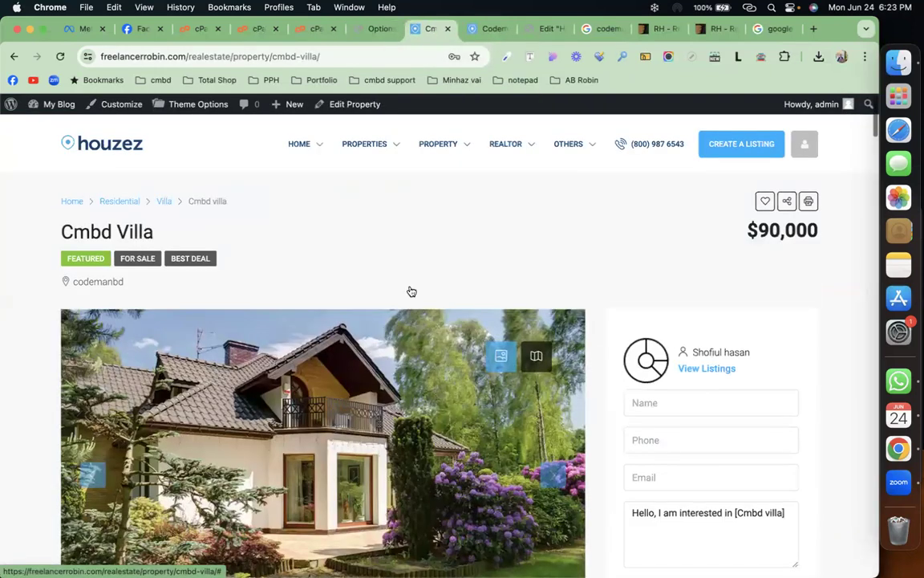
left_click(374, 29)
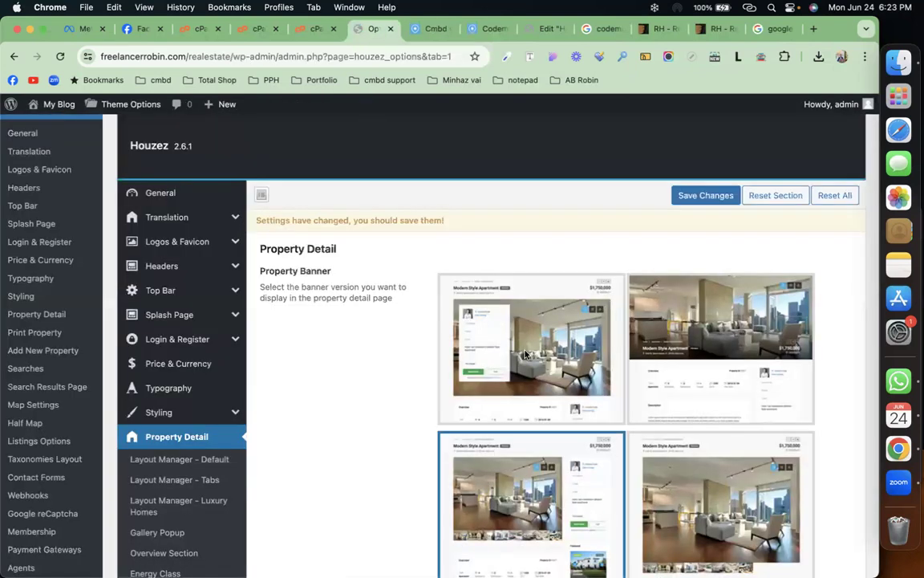
Step: Scroll through Property Detail's banner version, content layout, media tabs and section column settings
scroll(526, 354, "down", 3)
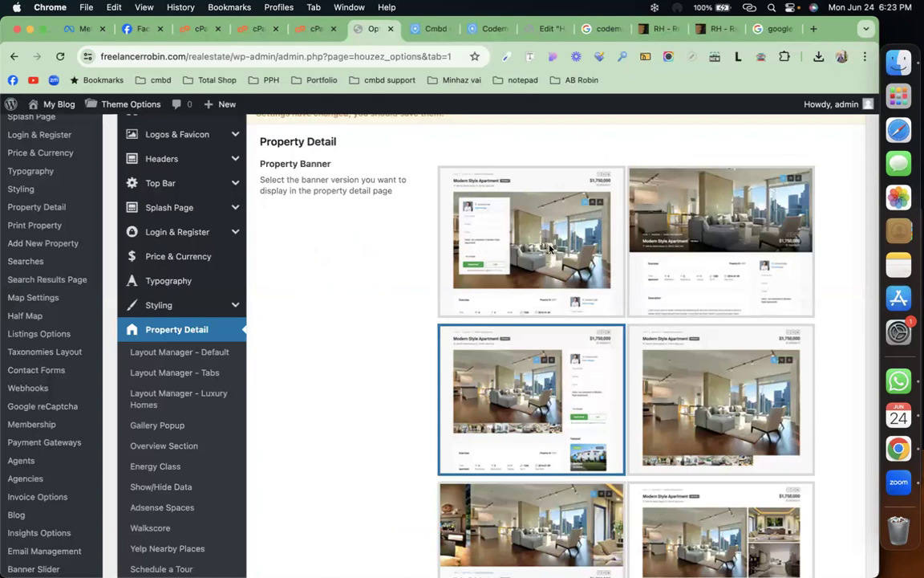
scroll(690, 402, "down", 6)
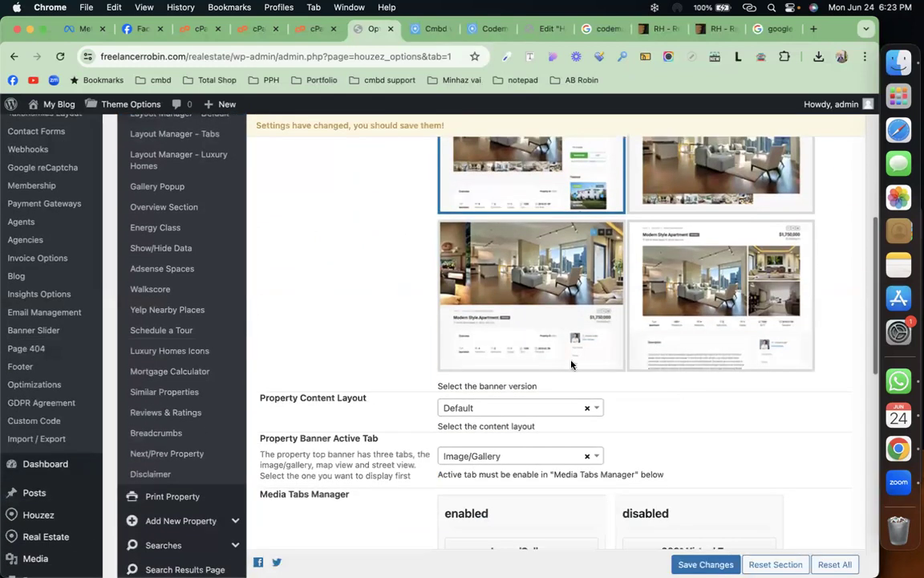
scroll(546, 362, "down", 9)
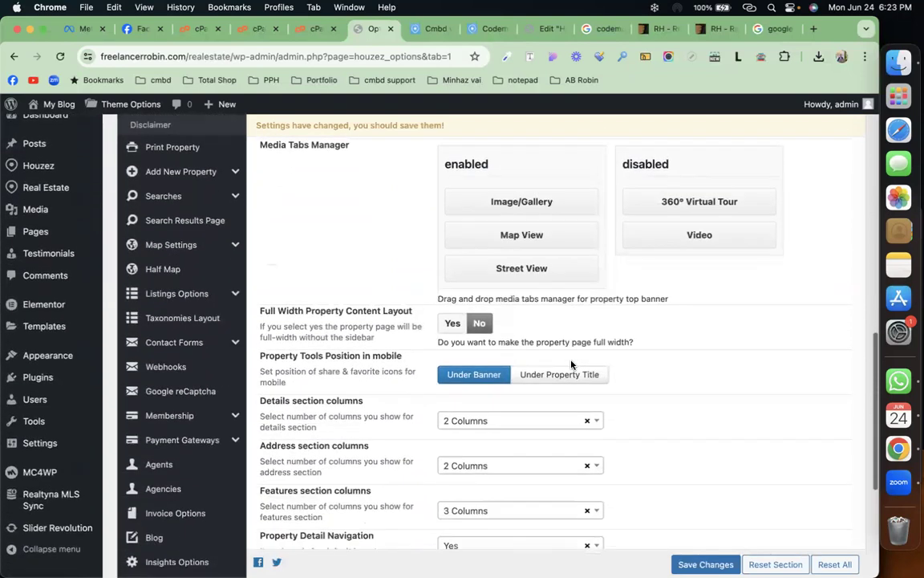
mouse_move(166, 248)
scroll(166, 248, "down", 3)
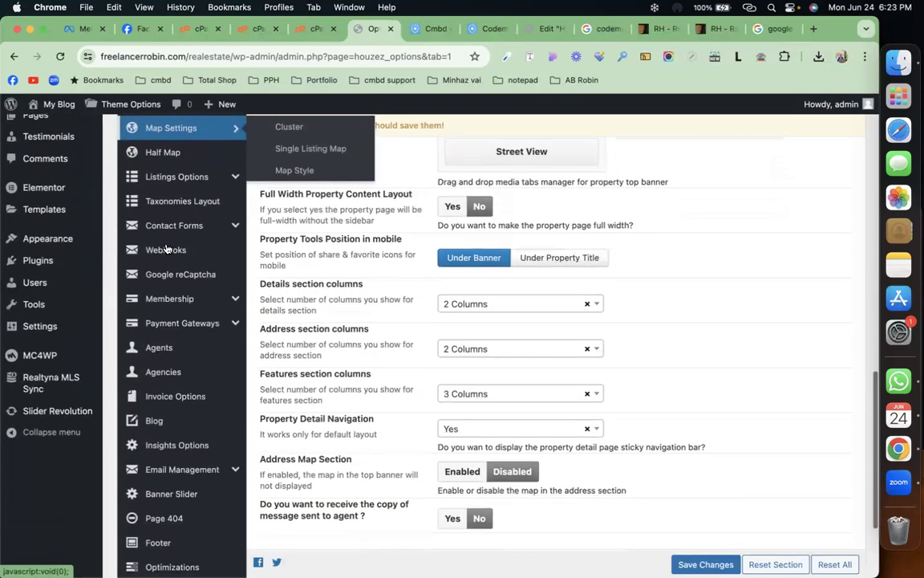
scroll(166, 250, "down", 4)
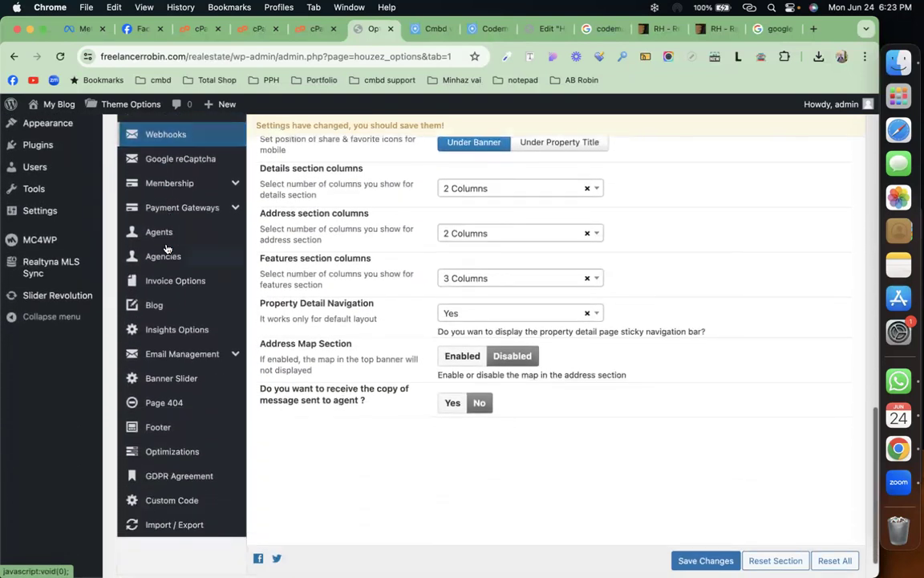
Step: Open the Agents options and scroll through them
left_click(180, 243)
scroll(347, 282, "up", 20)
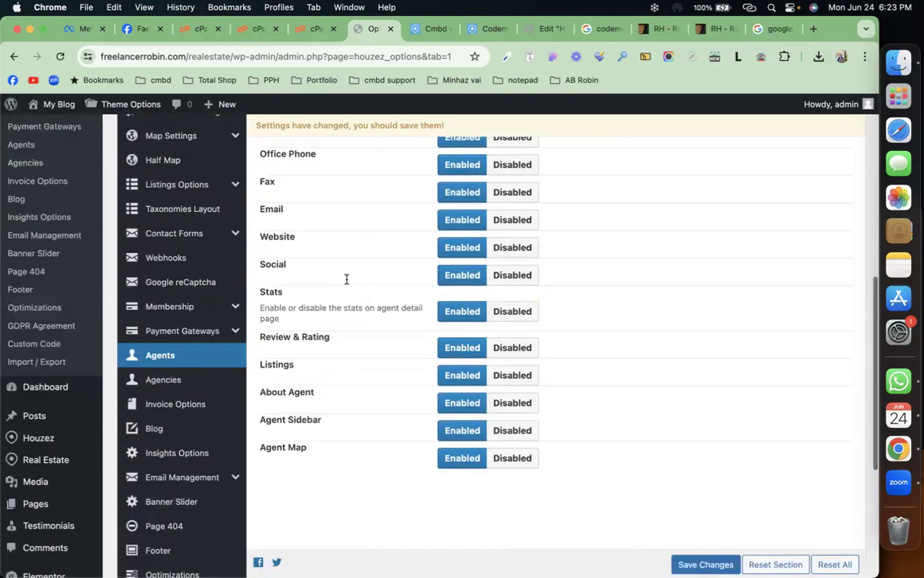
scroll(346, 283, "up", 1)
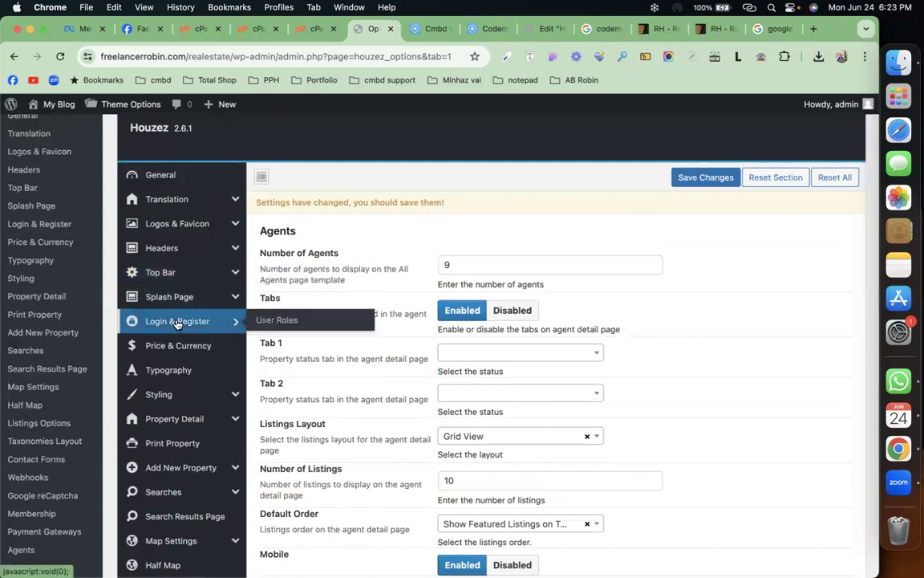
scroll(178, 323, "down", 3)
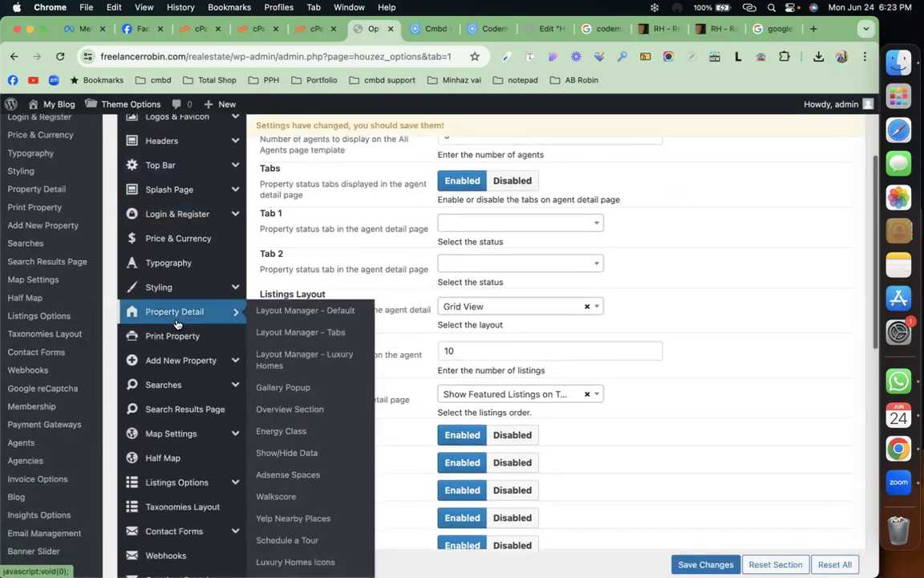
scroll(180, 324, "down", 9)
Step: Scroll through the Agencies options, then view the Cmbd Villa page priced at $90,000
left_click(169, 376)
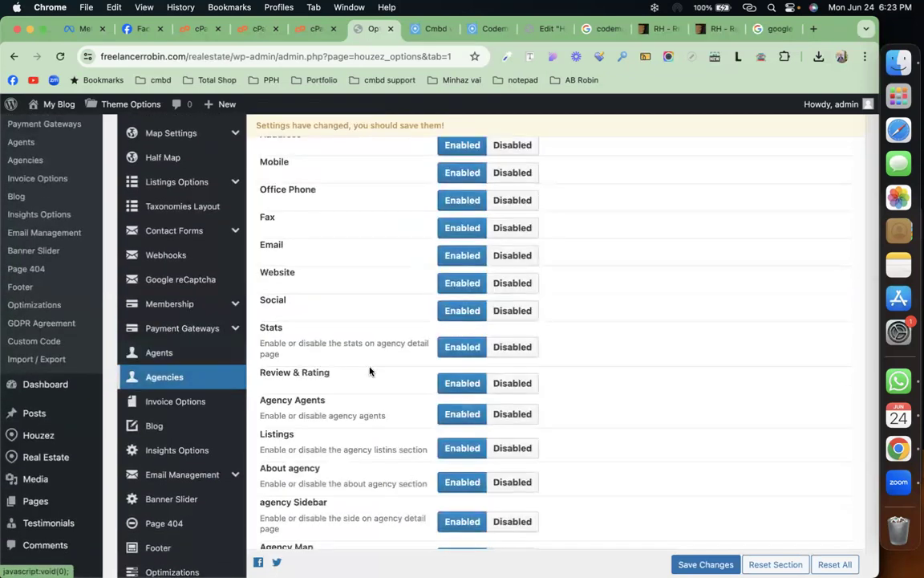
scroll(370, 370, "up", 10)
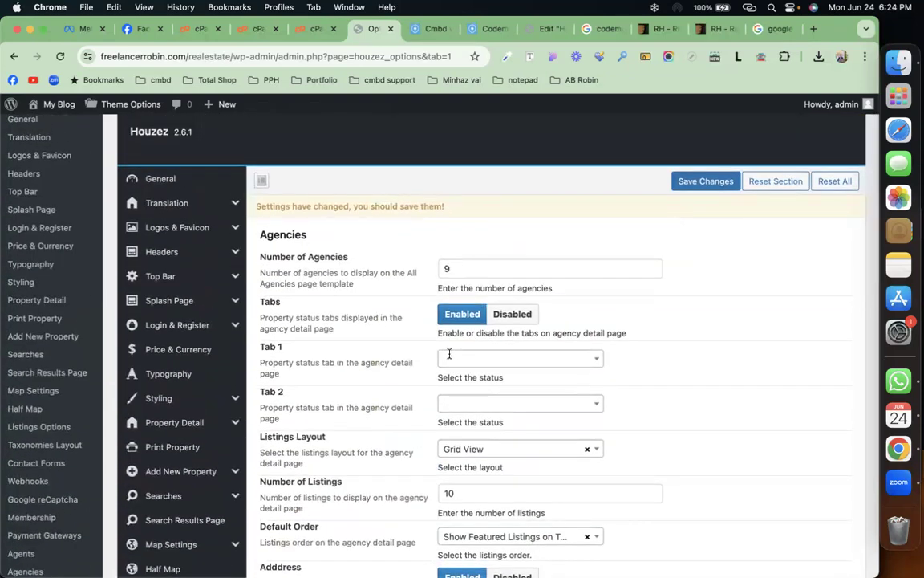
scroll(426, 385, "down", 4)
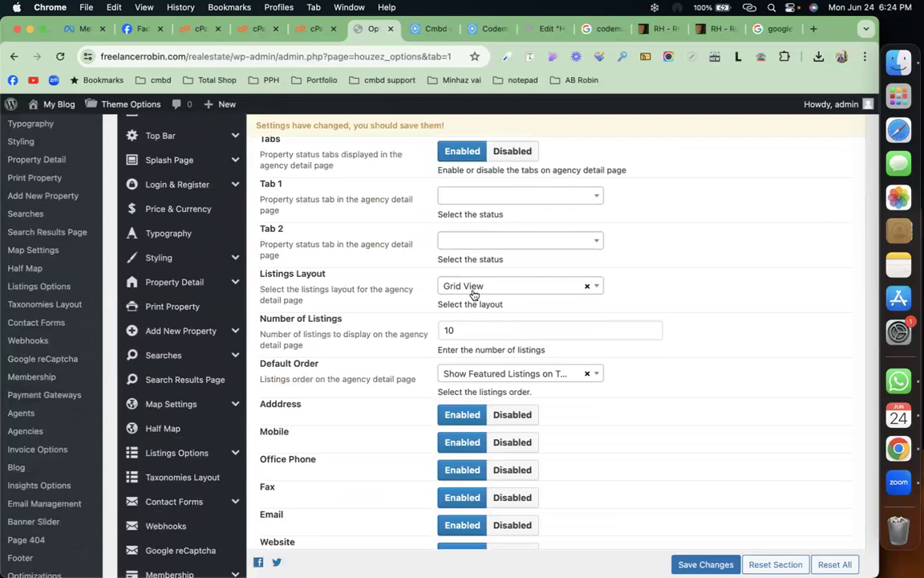
scroll(473, 295, "down", 3)
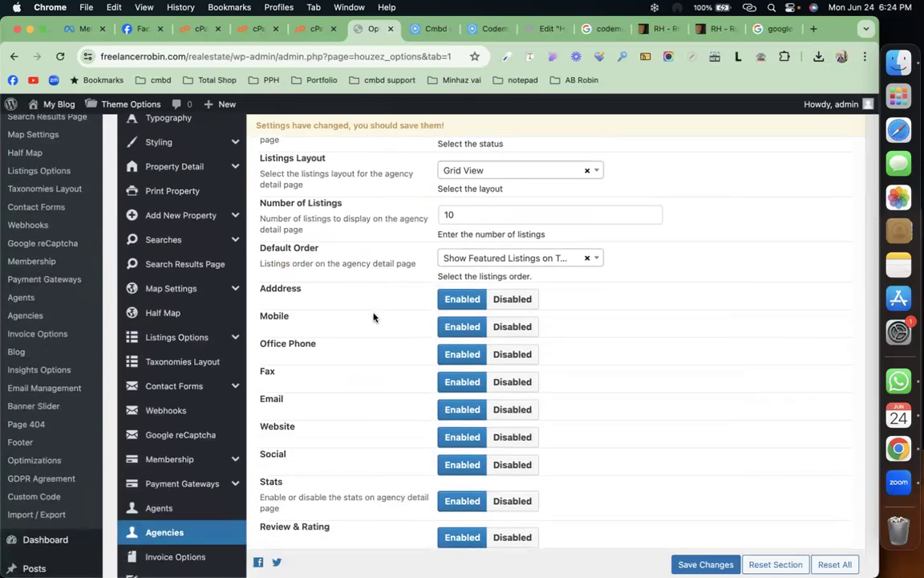
scroll(373, 317, "down", 4)
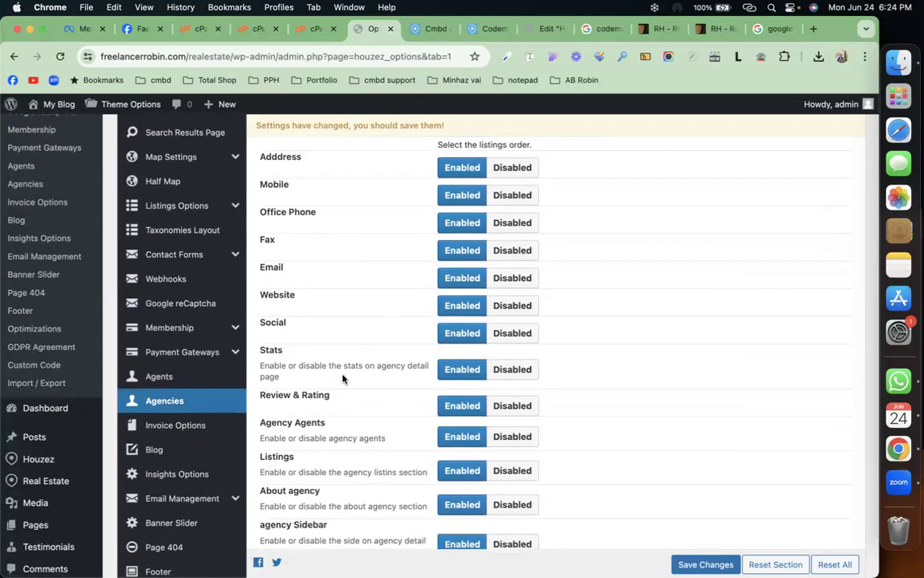
scroll(342, 392, "down", 5)
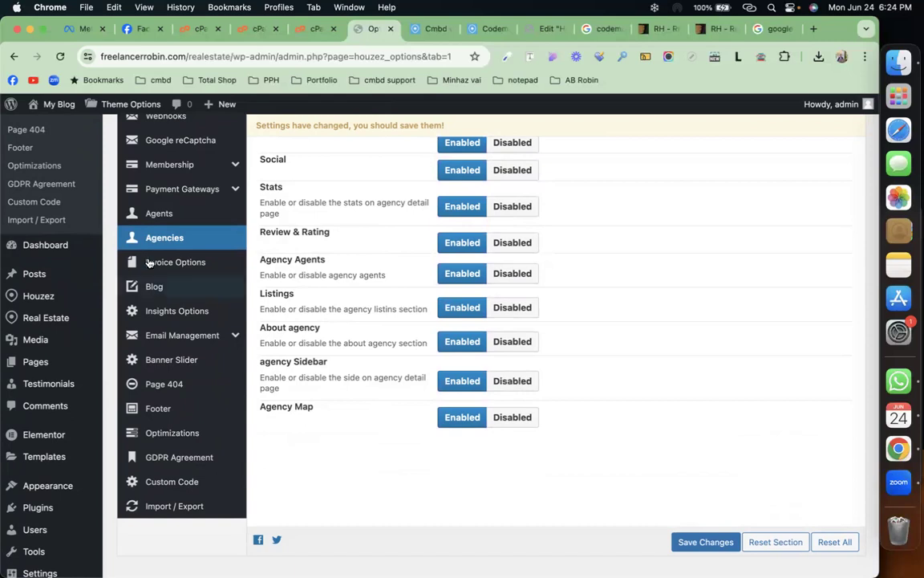
scroll(152, 265, "up", 10)
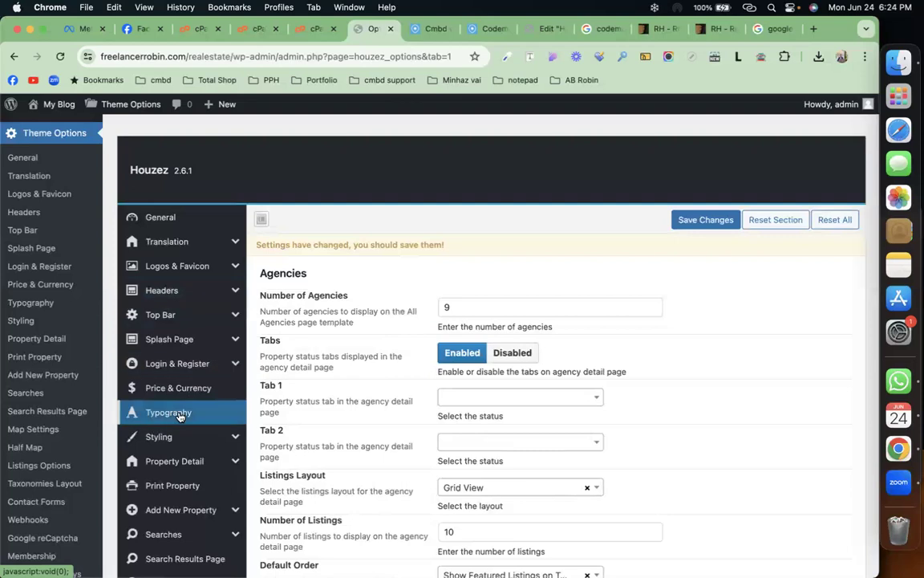
mouse_move(162, 289)
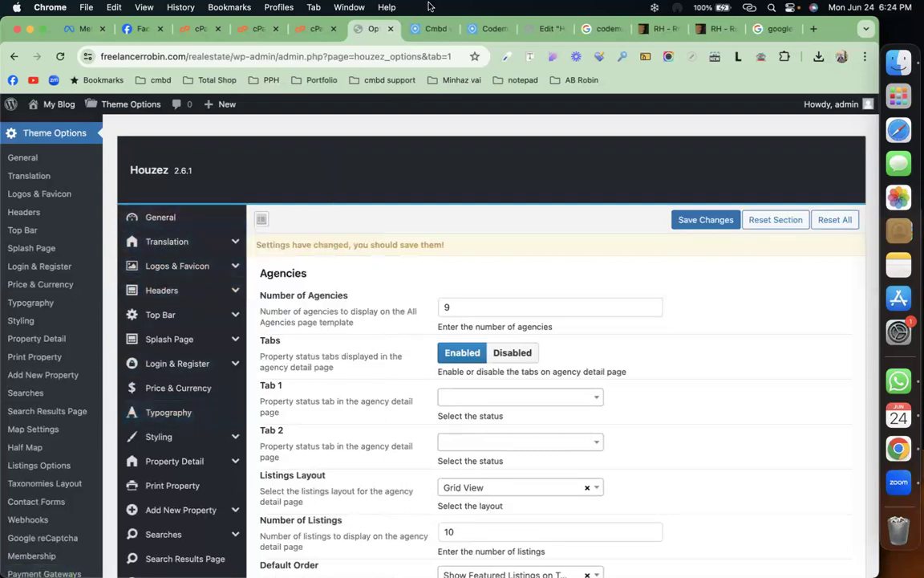
left_click(422, 31)
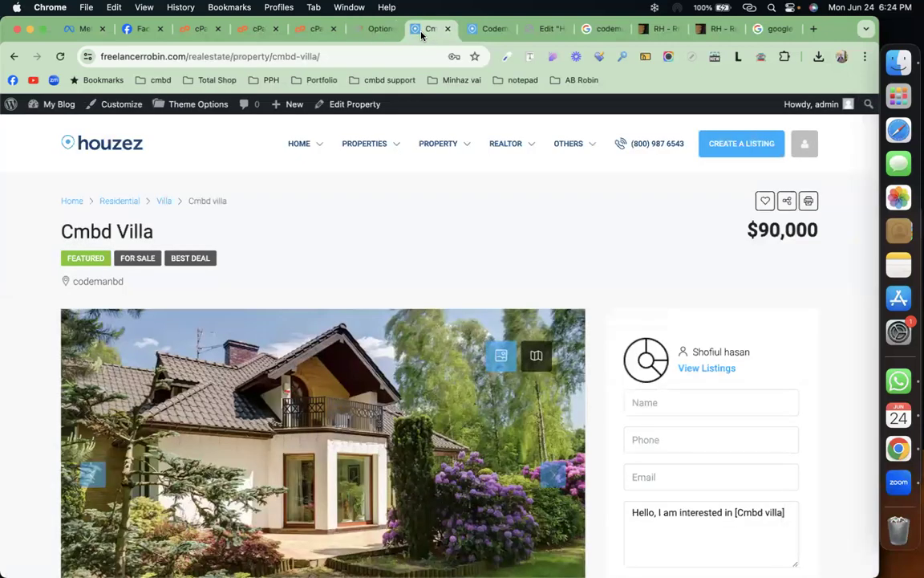